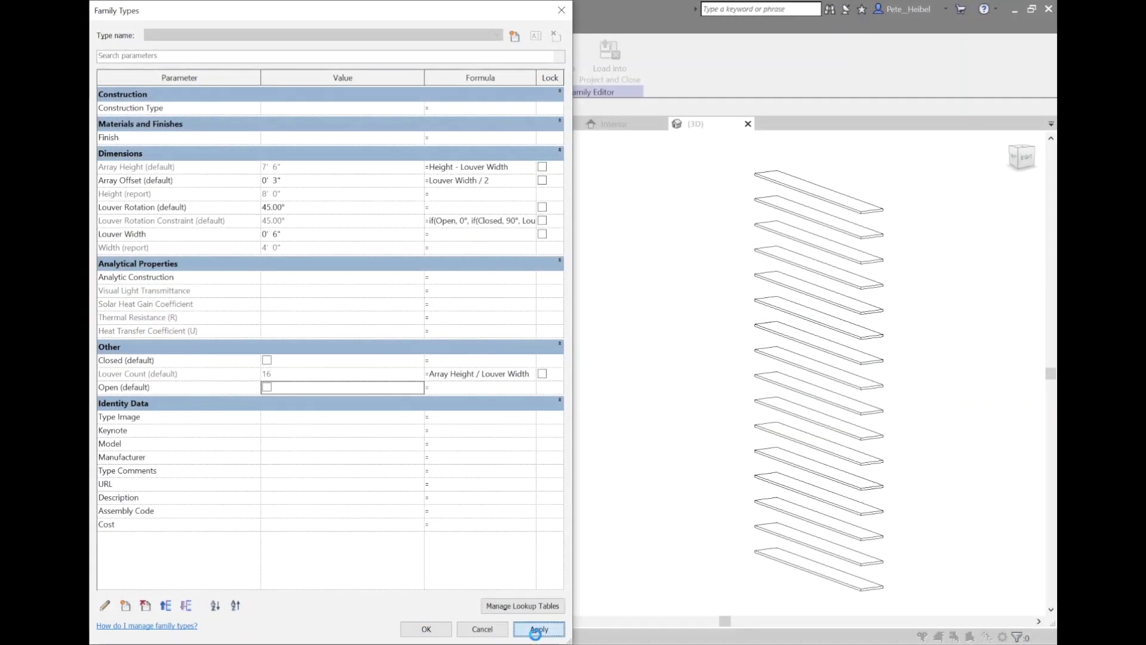
{"action": "type", "text": "12"}
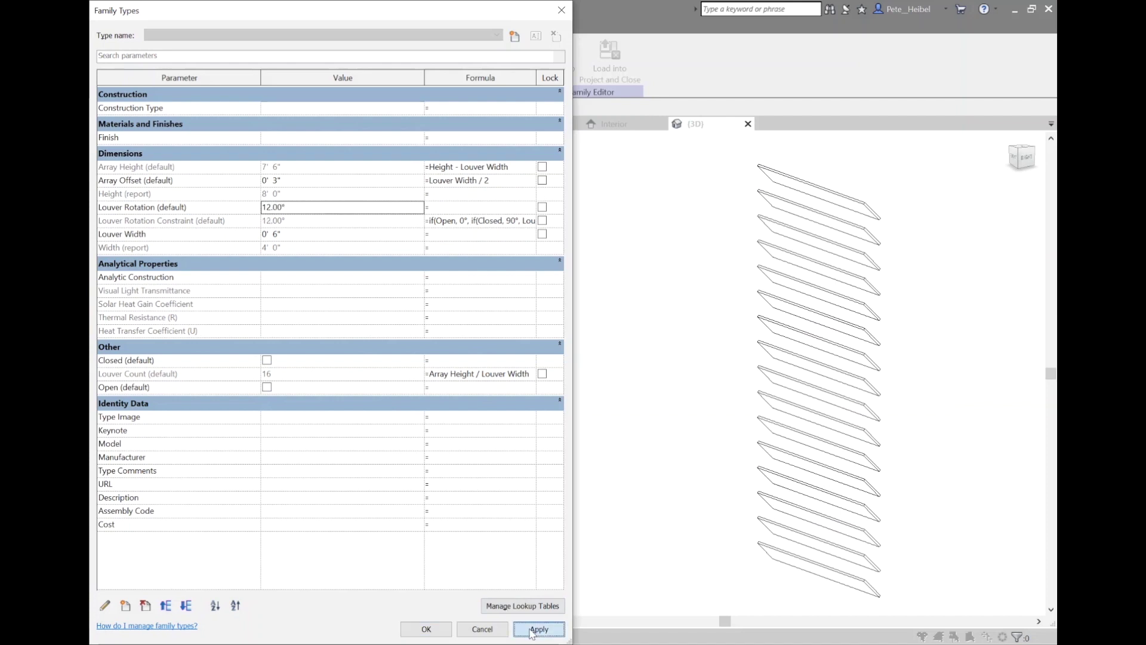
- Set Louver Rotation to 12° and preview the louvers closed
{"action": "left_click", "coordinate": [539, 630]}
{"action": "left_click", "coordinate": [266, 360]}
{"action": "left_click", "coordinate": [537, 628]}
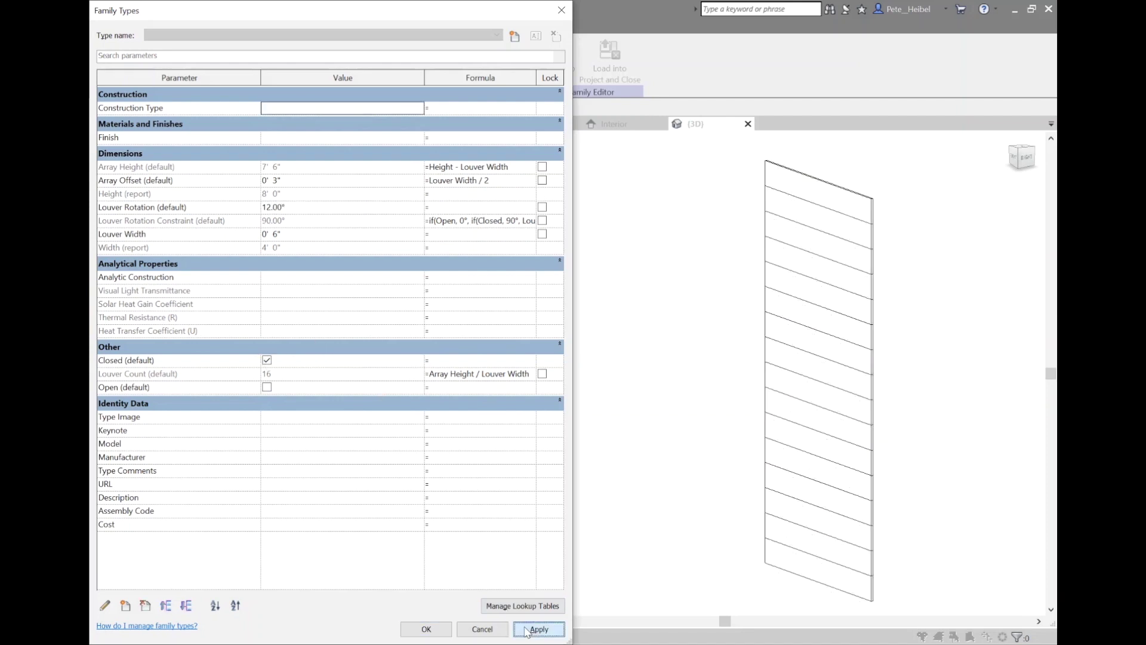
- Set Louver Width to 2" and apply it to the model
{"action": "left_click", "coordinate": [292, 236]}
{"action": "type", "text": "2"}
{"action": "key", "text": "Tab"}
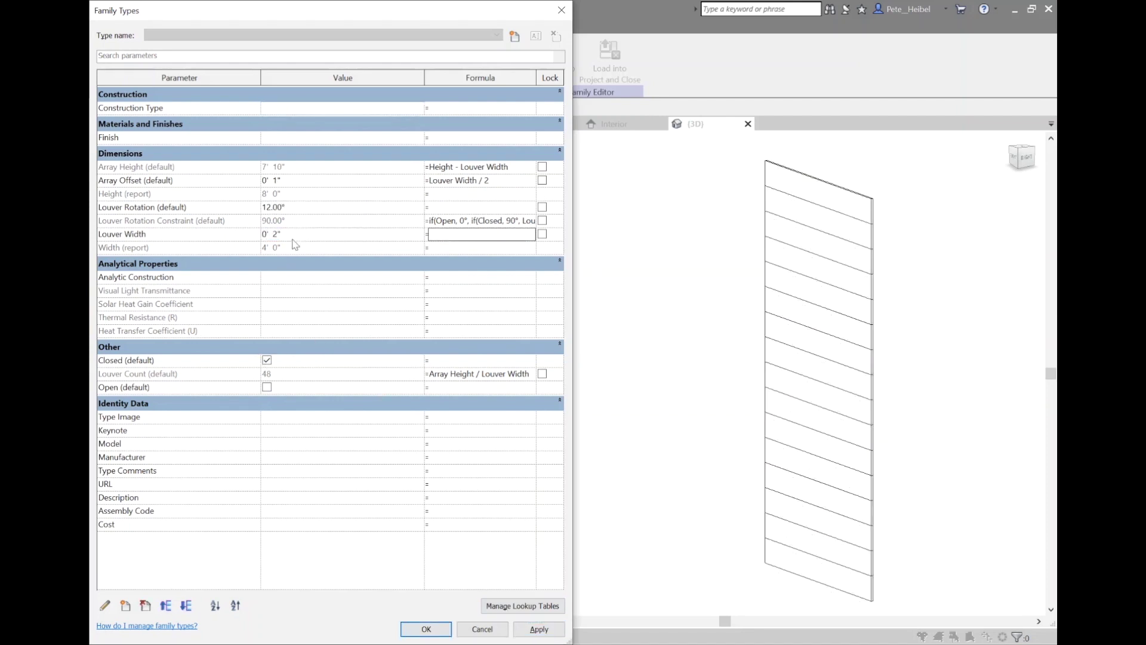
{"action": "left_click", "coordinate": [537, 629]}
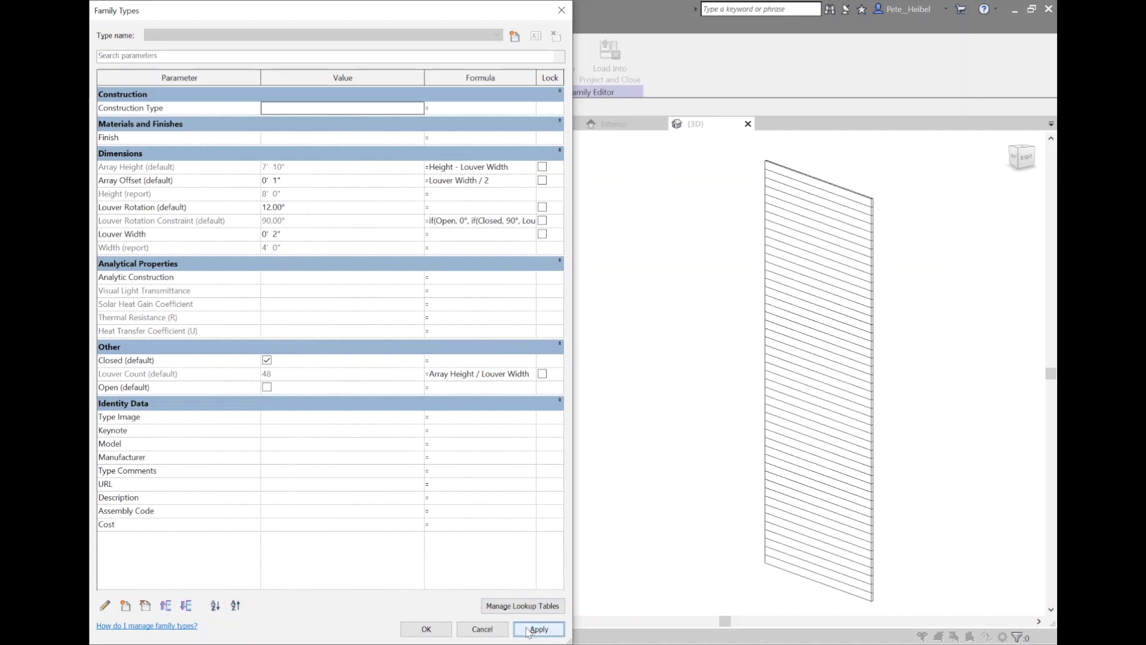
- Switch the louvers from closed to open and apply
{"action": "left_click", "coordinate": [266, 387]}
{"action": "left_click", "coordinate": [267, 360]}
{"action": "left_click", "coordinate": [526, 632]}
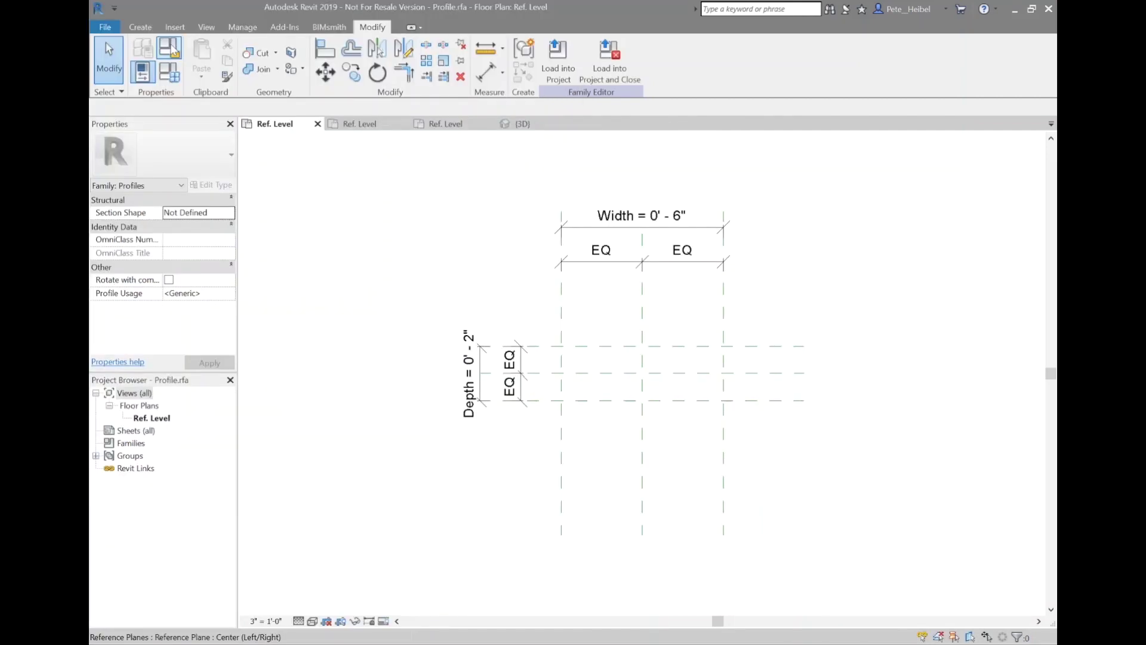
{"action": "left_click", "coordinate": [170, 49]}
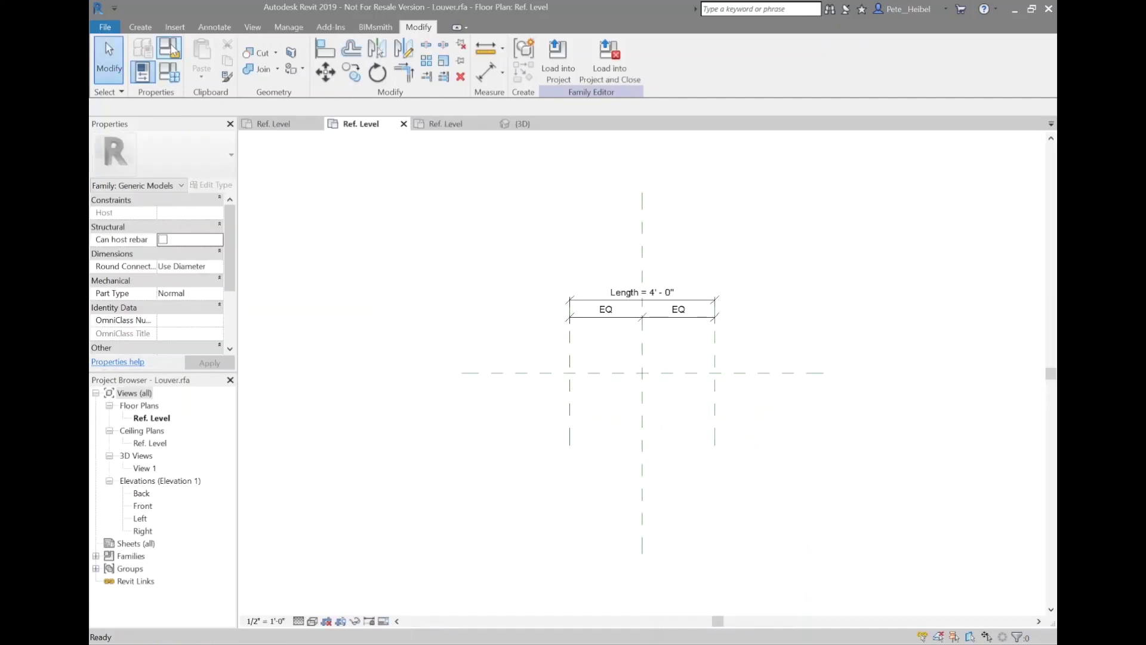
{"action": "left_click", "coordinate": [171, 50]}
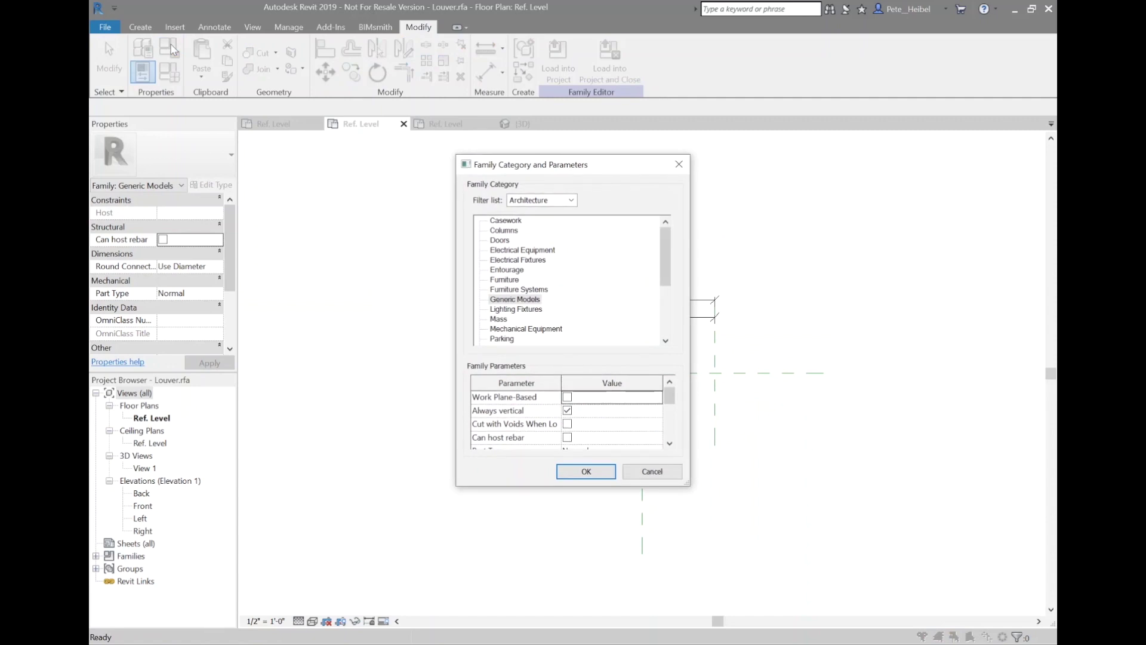
{"action": "key", "text": "Escape"}
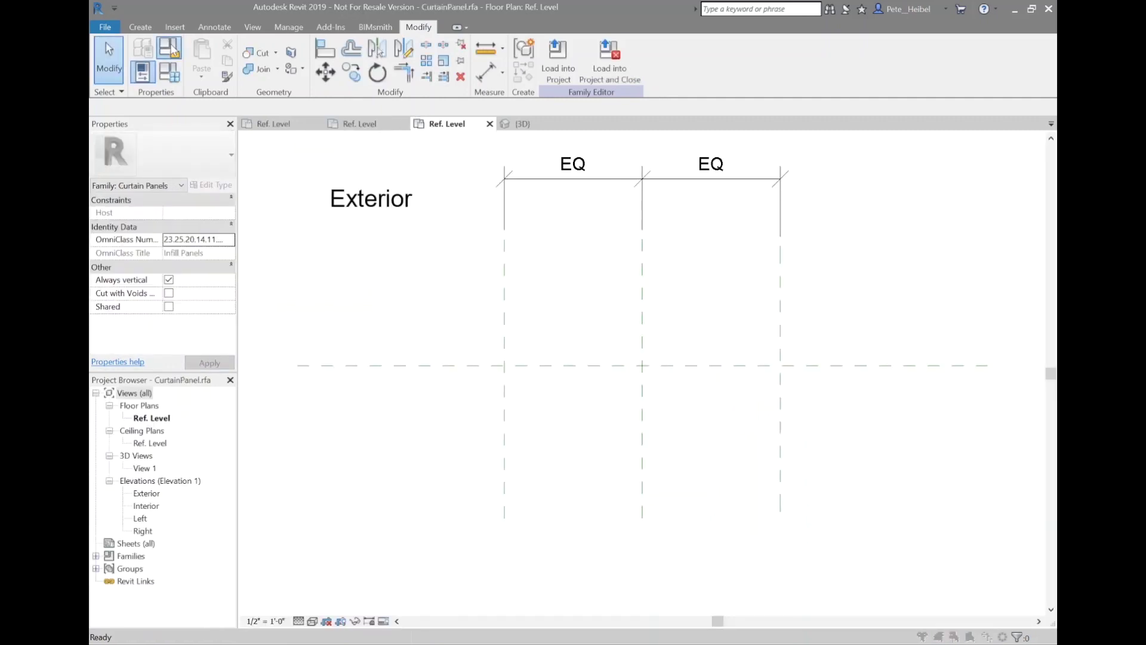
{"action": "left_click", "coordinate": [171, 50]}
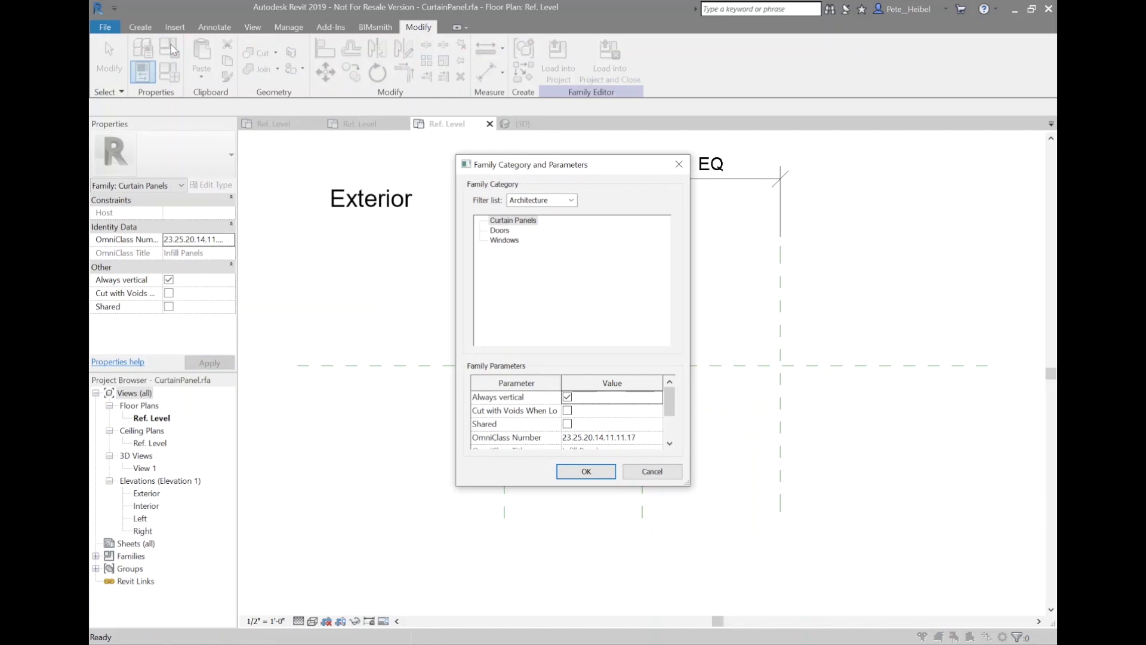
{"action": "key", "text": "Escape"}
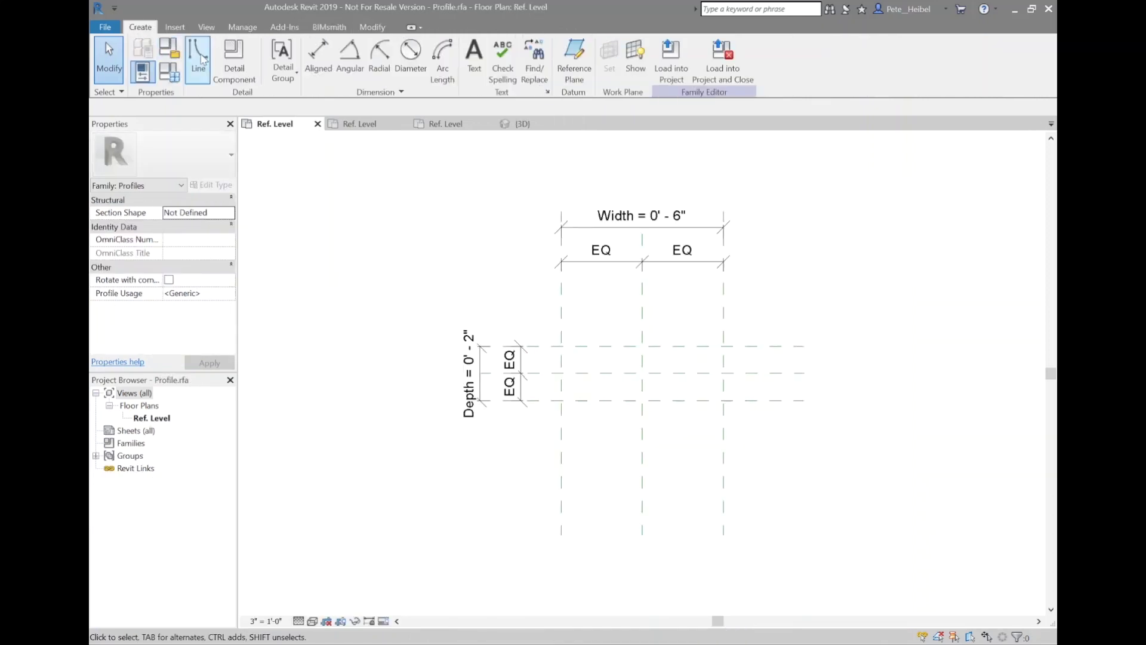
- Trace the four bounding reference planes as locked profile lines using Pick Lines
{"action": "left_click", "coordinate": [199, 60]}
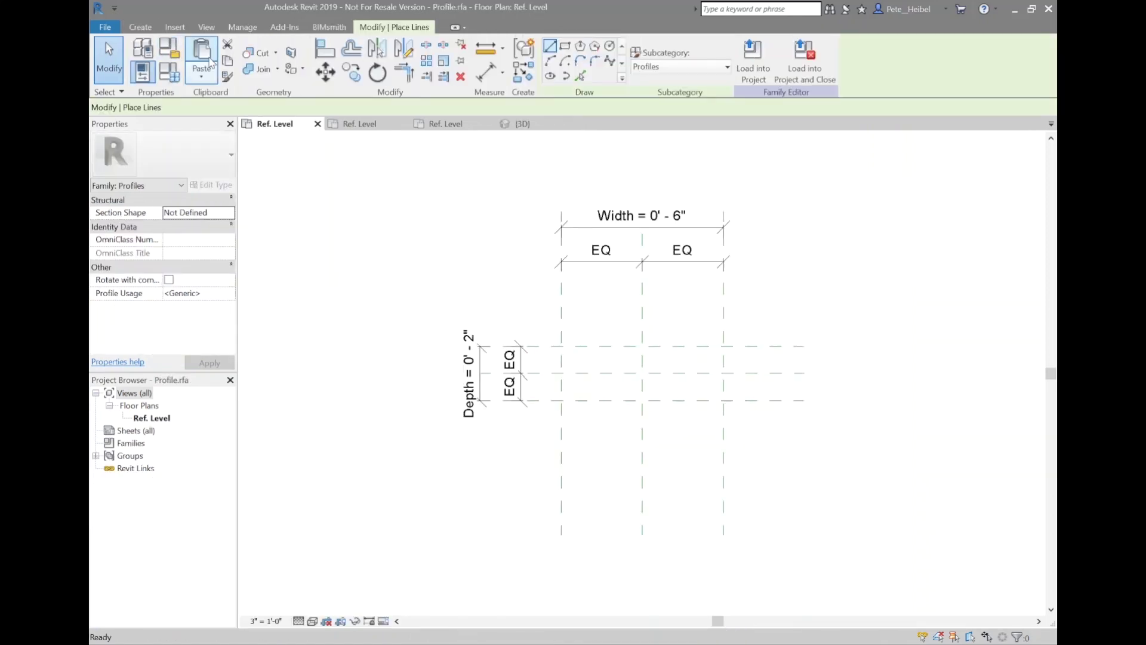
{"action": "left_click", "coordinate": [580, 76]}
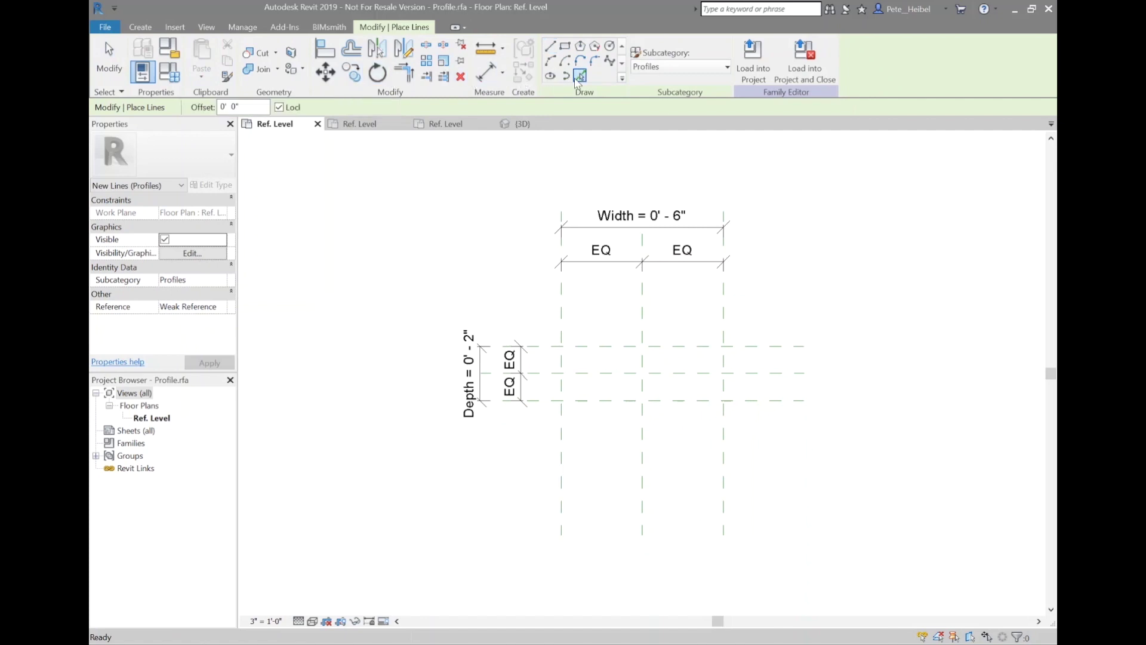
{"action": "left_click", "coordinate": [607, 347]}
{"action": "left_click", "coordinate": [562, 385]}
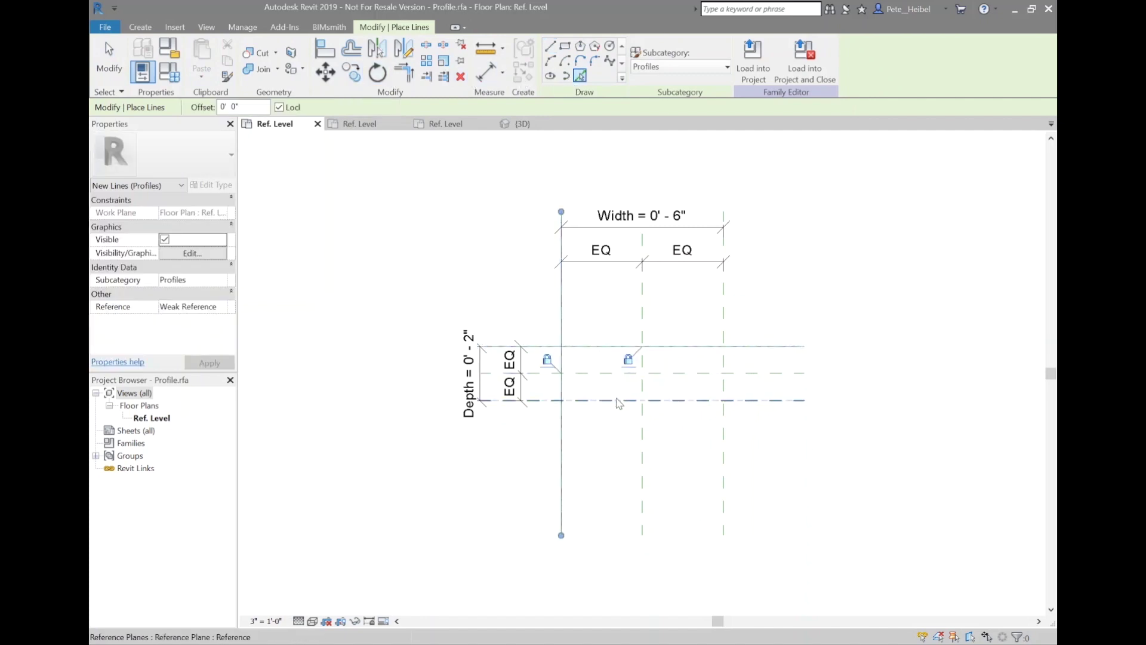
{"action": "left_click", "coordinate": [616, 404]}
{"action": "left_click", "coordinate": [724, 385]}
{"action": "key", "text": "Escape"}
{"action": "key", "text": "Escape"}
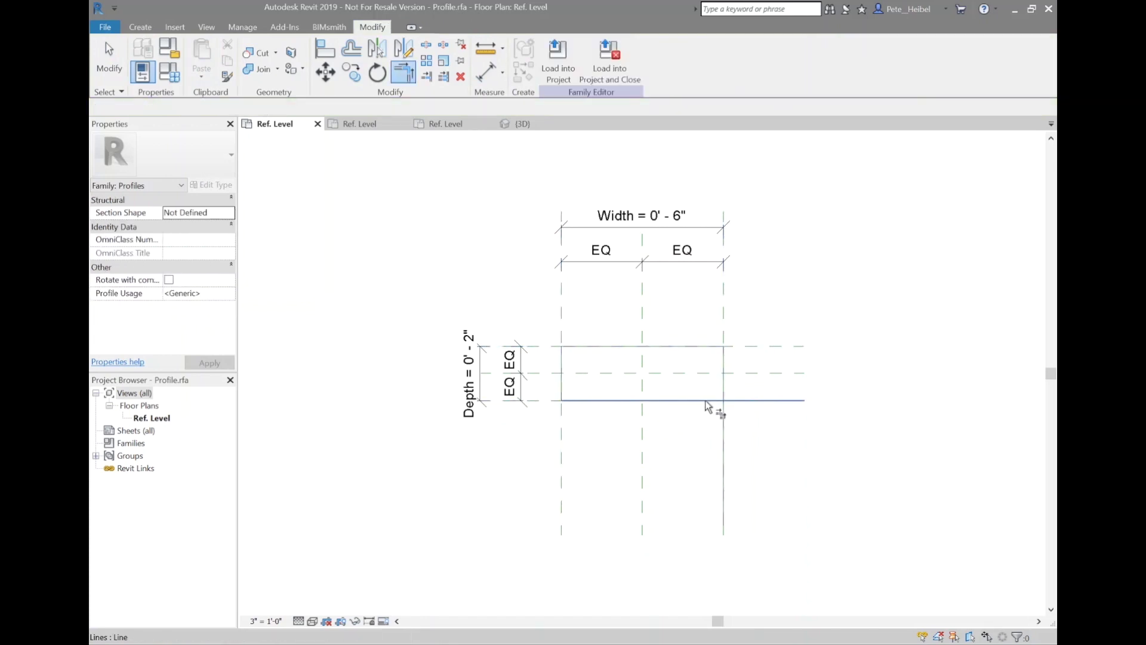
- Change the profile Depth dimension to 1", then to 1/2"
{"action": "left_click", "coordinate": [468, 375]}
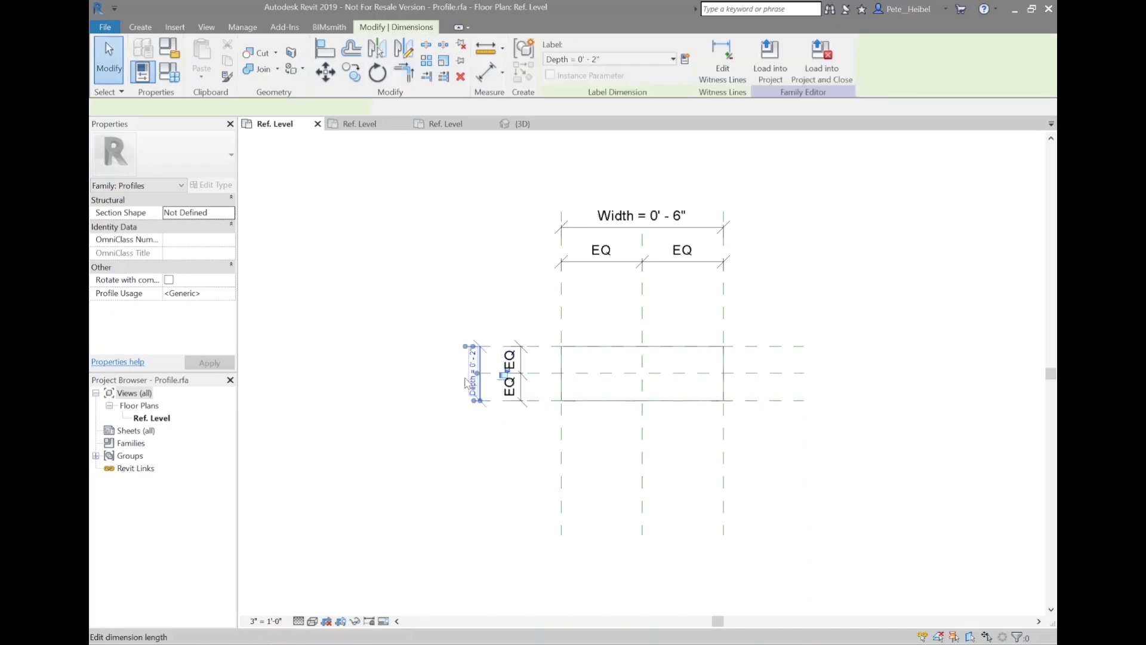
{"action": "scroll", "coordinate": [469, 375], "scroll_direction": "up", "scroll_amount": 1}
{"action": "left_click", "coordinate": [476, 393]}
{"action": "type", "text": "1\""}
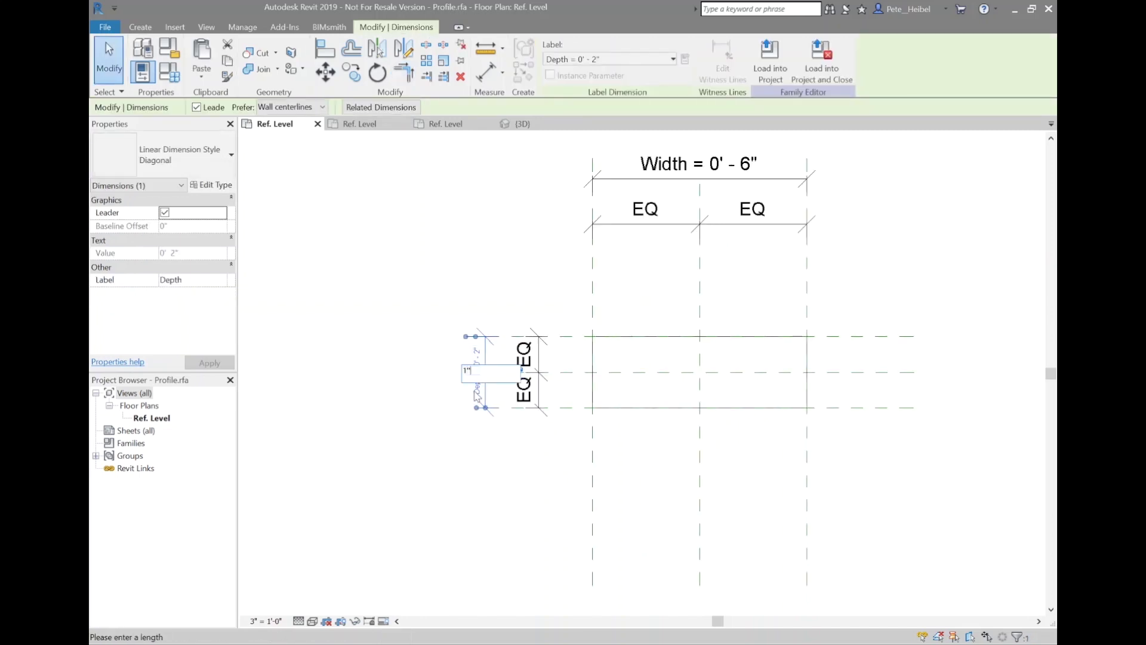
{"action": "key", "text": "Return"}
{"action": "scroll", "coordinate": [473, 351], "scroll_direction": "up", "scroll_amount": 2}
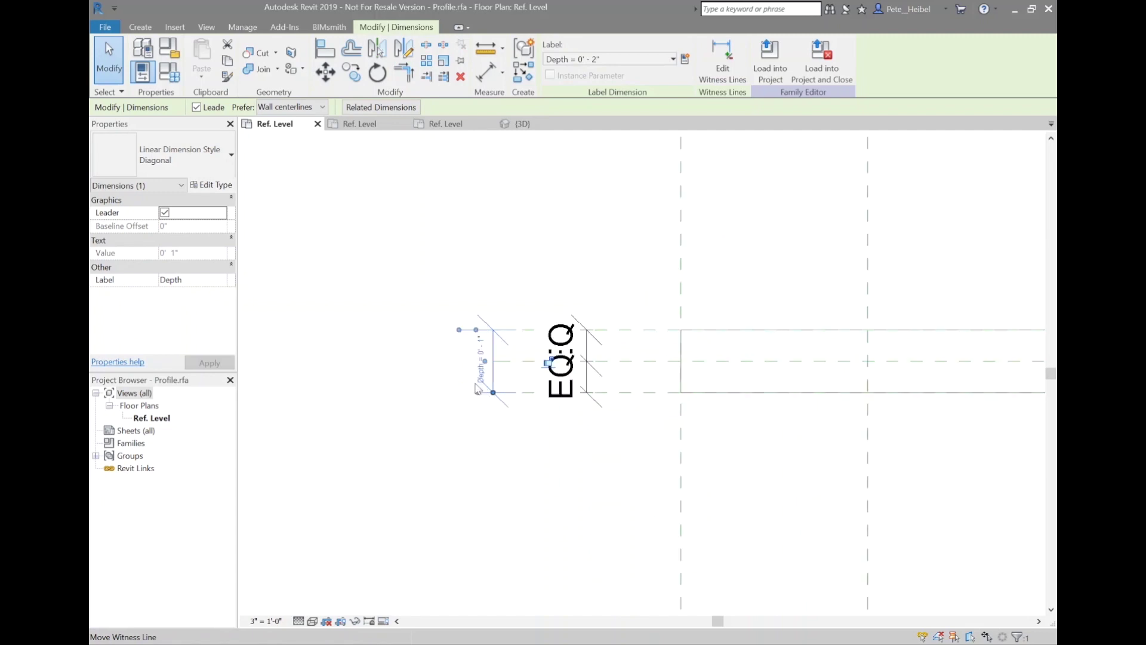
{"action": "left_click", "coordinate": [482, 339]}
{"action": "type", "text": "2"}
{"action": "key", "text": "Return"}
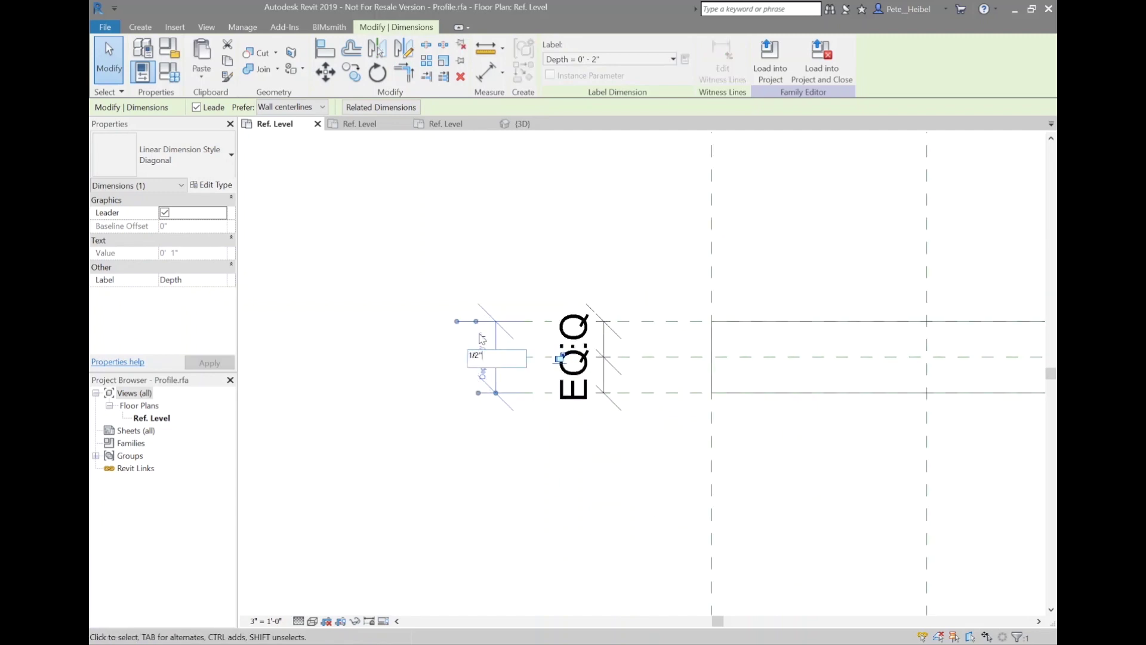
{"action": "scroll", "coordinate": [474, 349], "scroll_direction": "down", "scroll_amount": 2}
{"action": "scroll", "coordinate": [475, 340], "scroll_direction": "down", "scroll_amount": 2}
{"action": "scroll", "coordinate": [405, 396], "scroll_direction": "down", "scroll_amount": 1}
- Open the Width dimension for editing to set it to 2"
{"action": "key", "text": "Escape"}
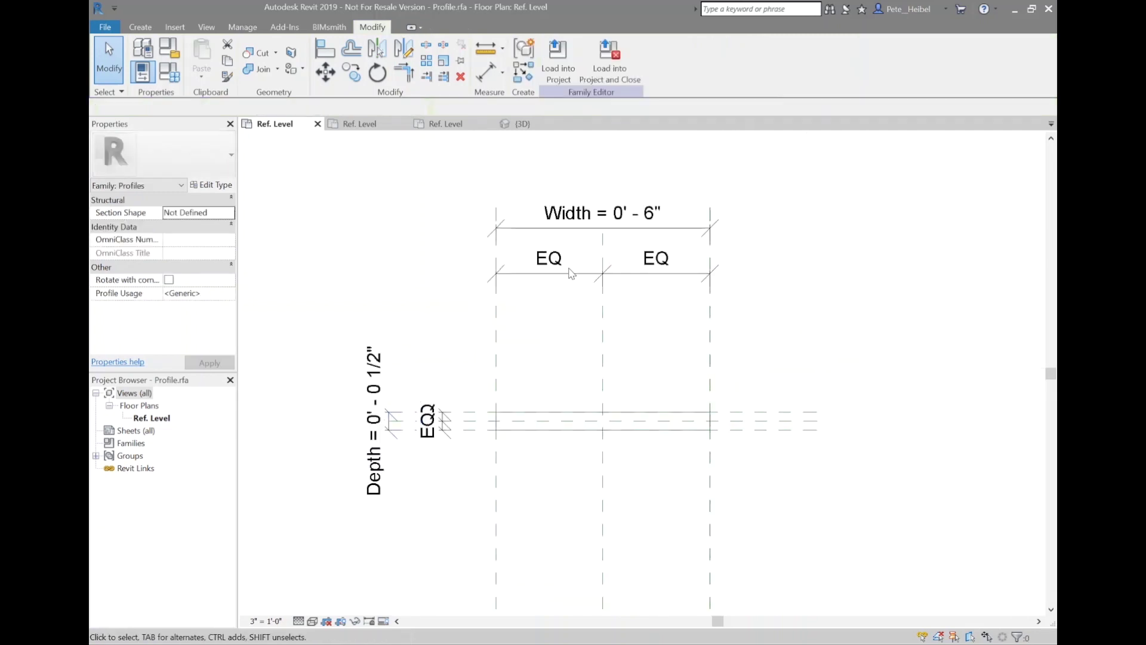
{"action": "left_click", "coordinate": [621, 222]}
{"action": "left_click", "coordinate": [620, 221]}
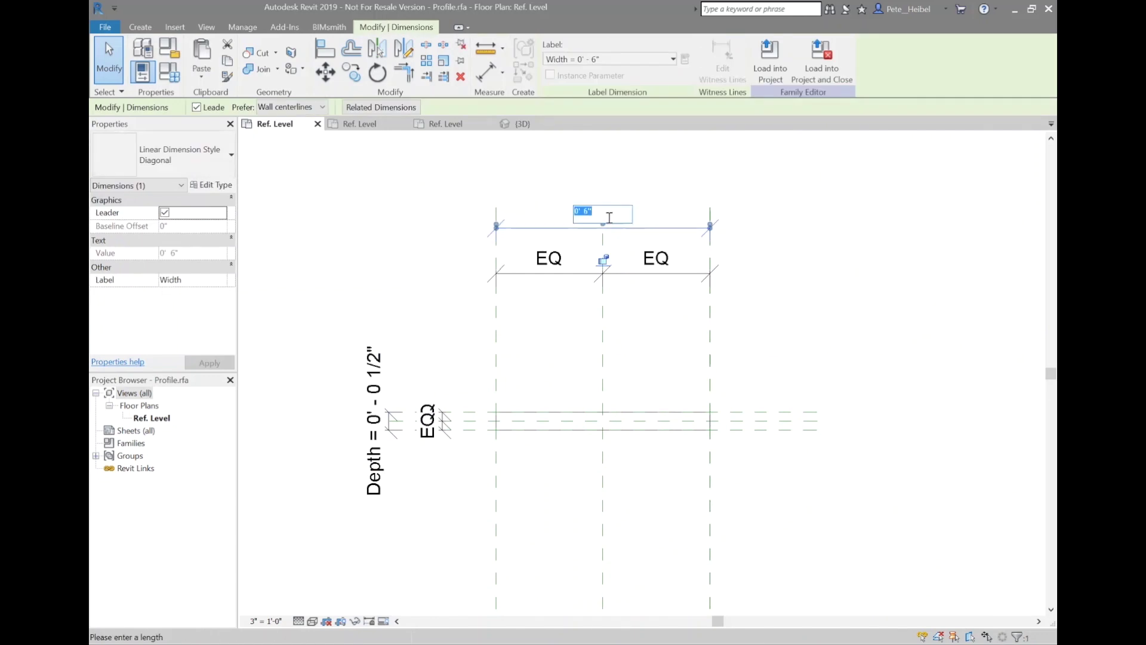
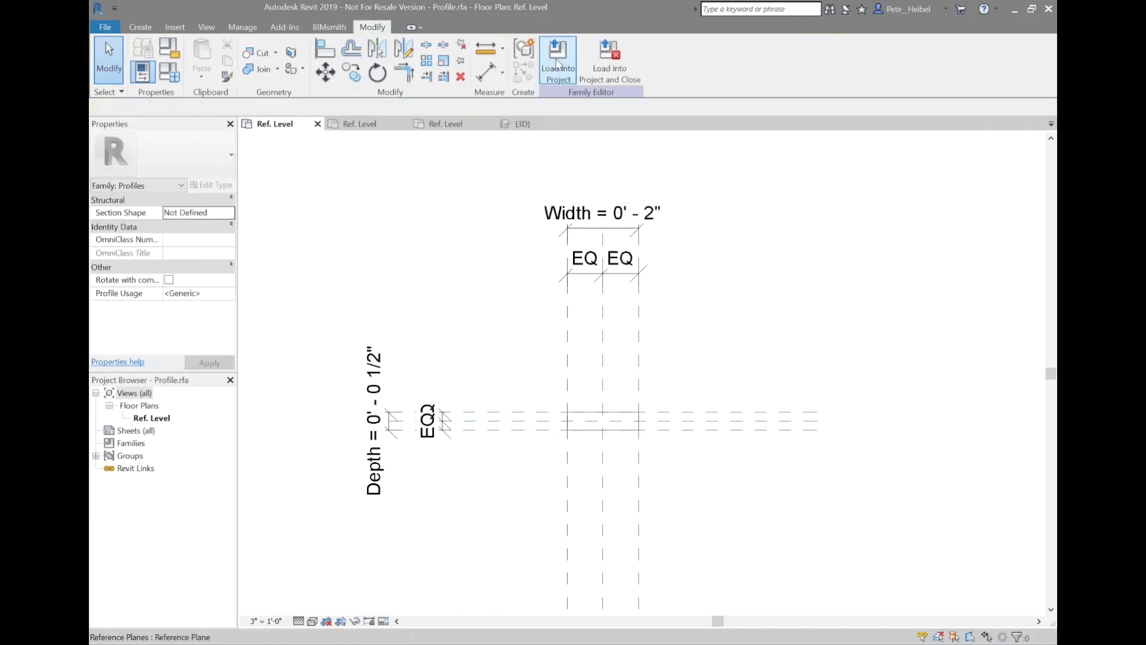
- Load the edited 2" × 1/2" profile family into Louver.rfa
{"action": "left_click", "coordinate": [557, 64]}
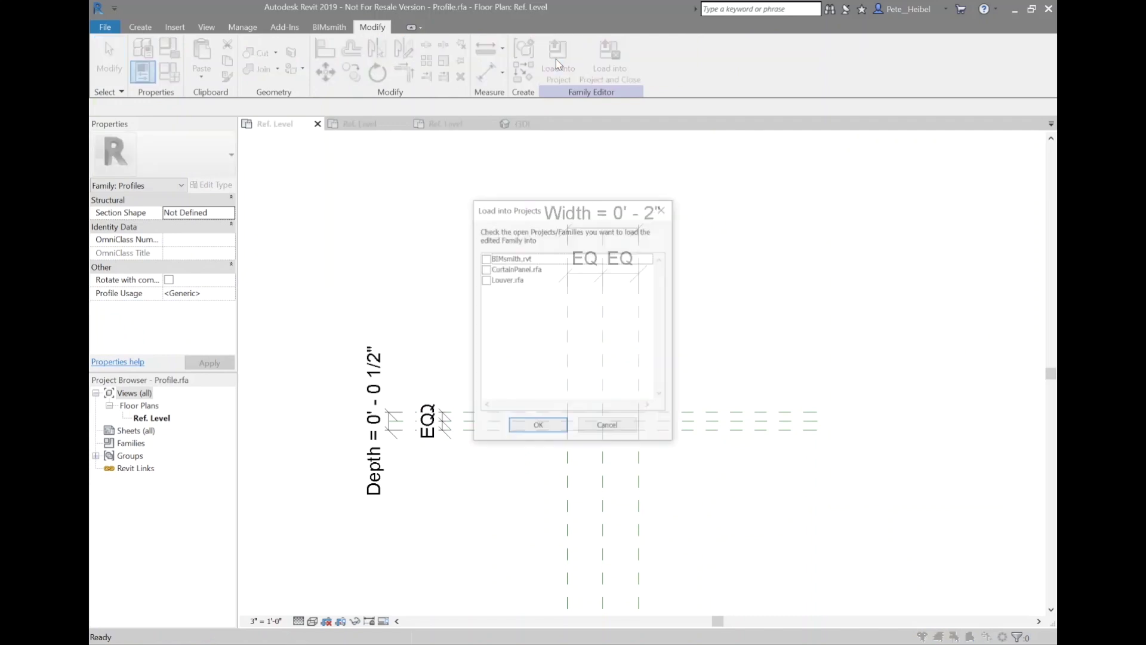
{"action": "left_click", "coordinate": [486, 280]}
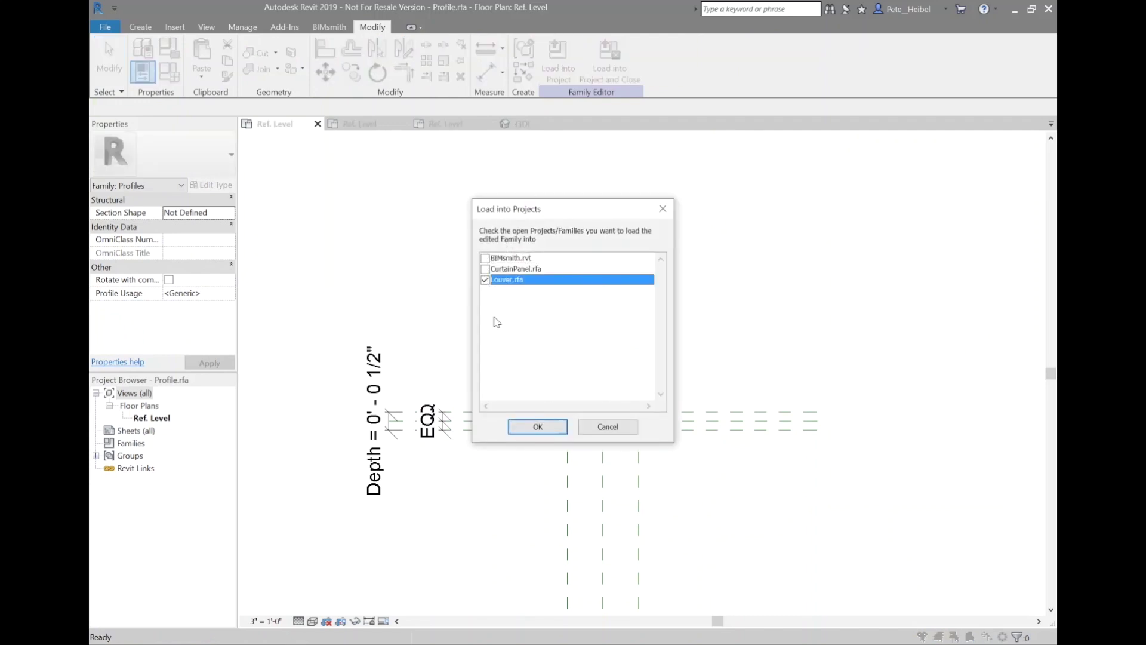
{"action": "left_click", "coordinate": [532, 427]}
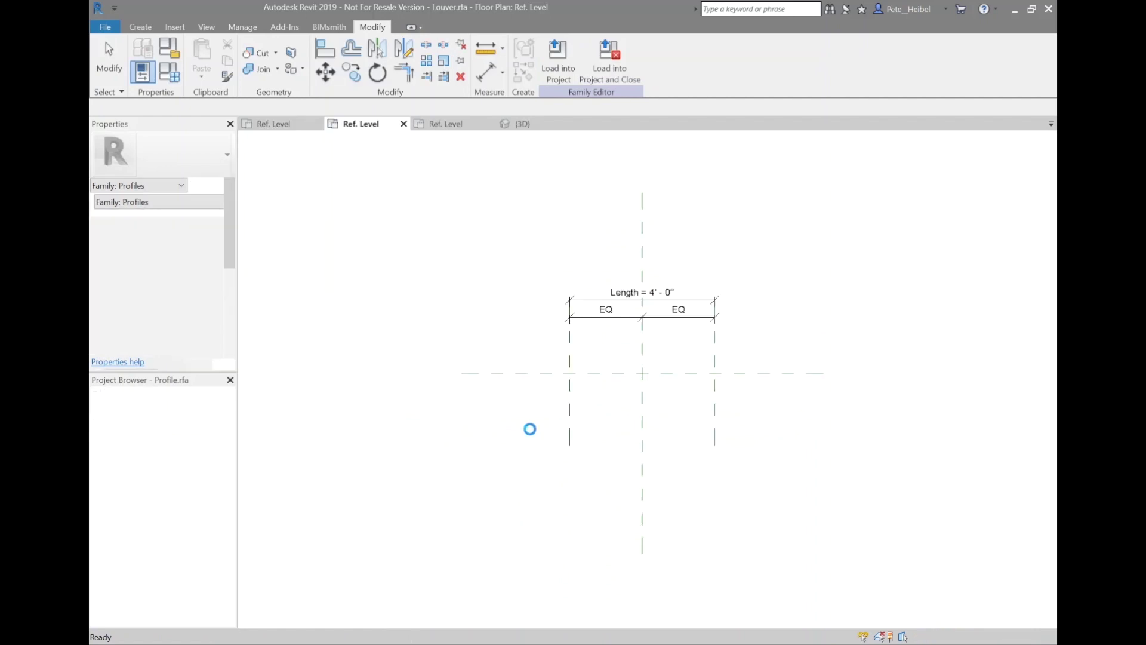
{"action": "scroll", "coordinate": [691, 366], "scroll_direction": "up", "scroll_amount": 4}
- Start a sweep and pick the horizontal reference plane as its path
{"action": "middle_click_drag", "start_coordinate": [622, 326], "coordinate": [701, 335]}
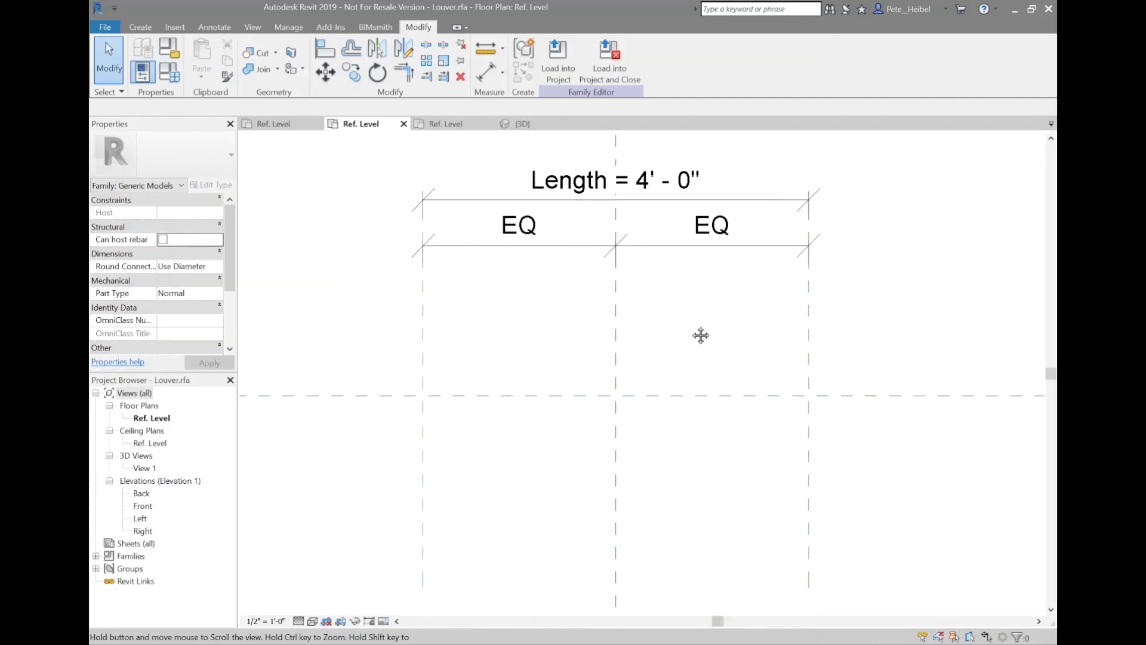
{"action": "left_click", "coordinate": [140, 27]}
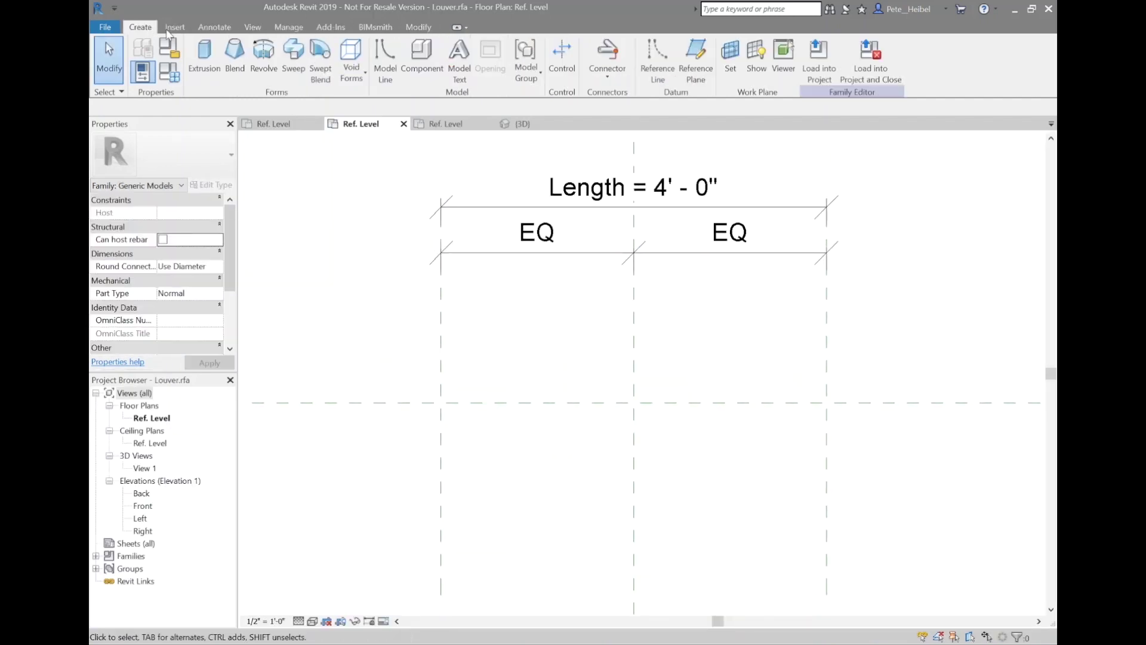
{"action": "left_click", "coordinate": [294, 63]}
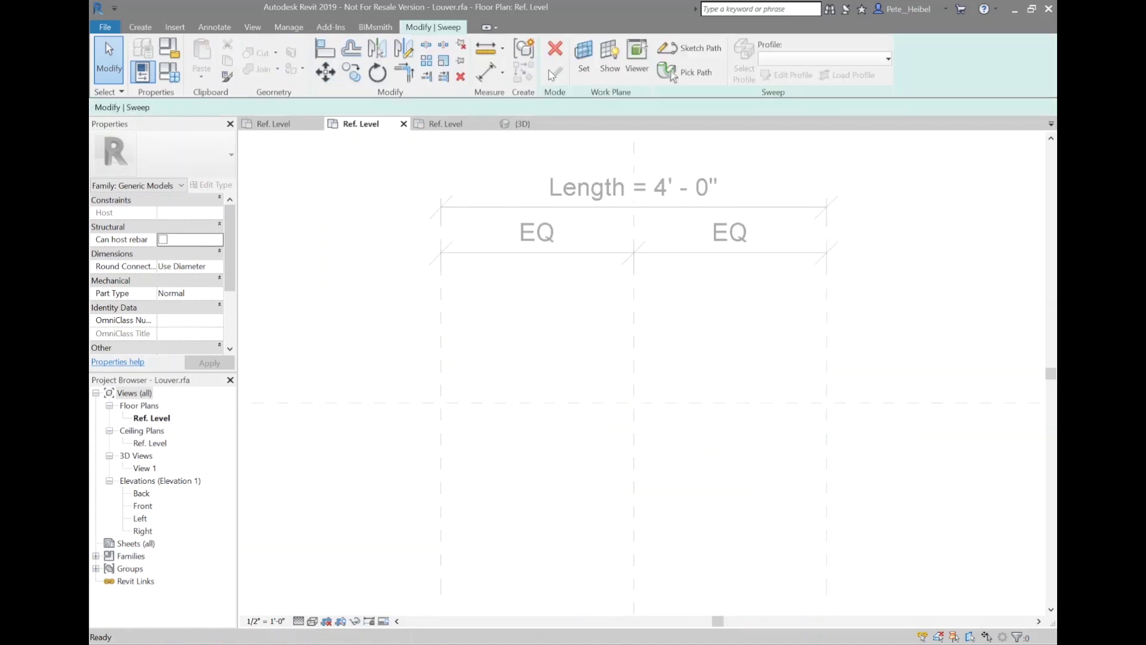
{"action": "left_click", "coordinate": [688, 47]}
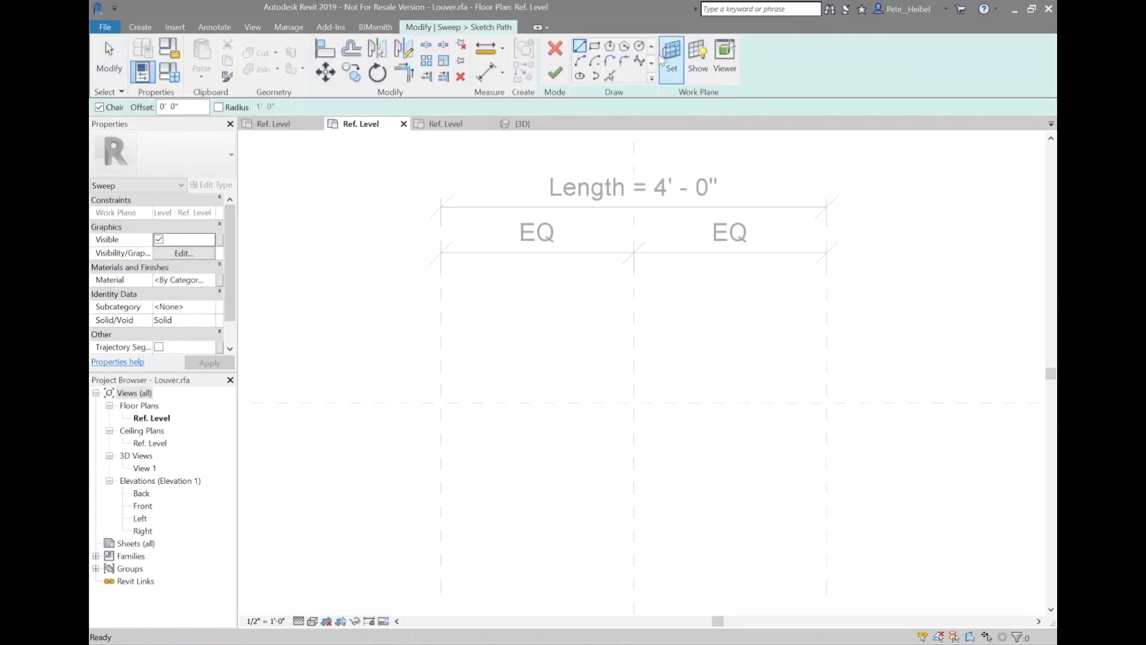
{"action": "left_click", "coordinate": [609, 75]}
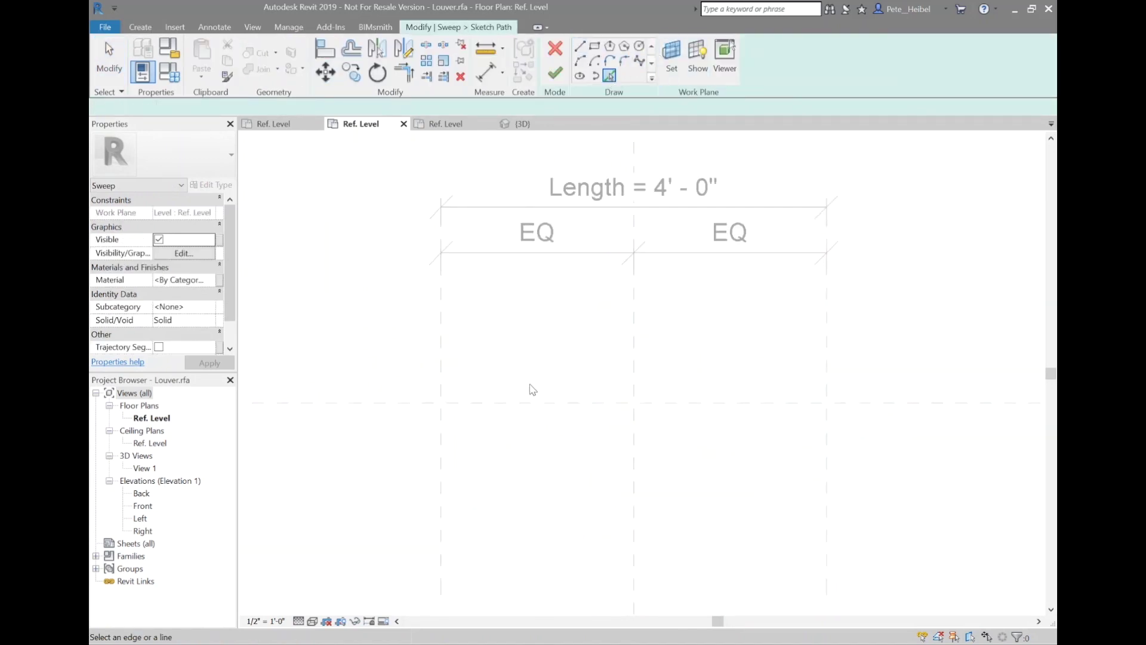
{"action": "left_click", "coordinate": [526, 403]}
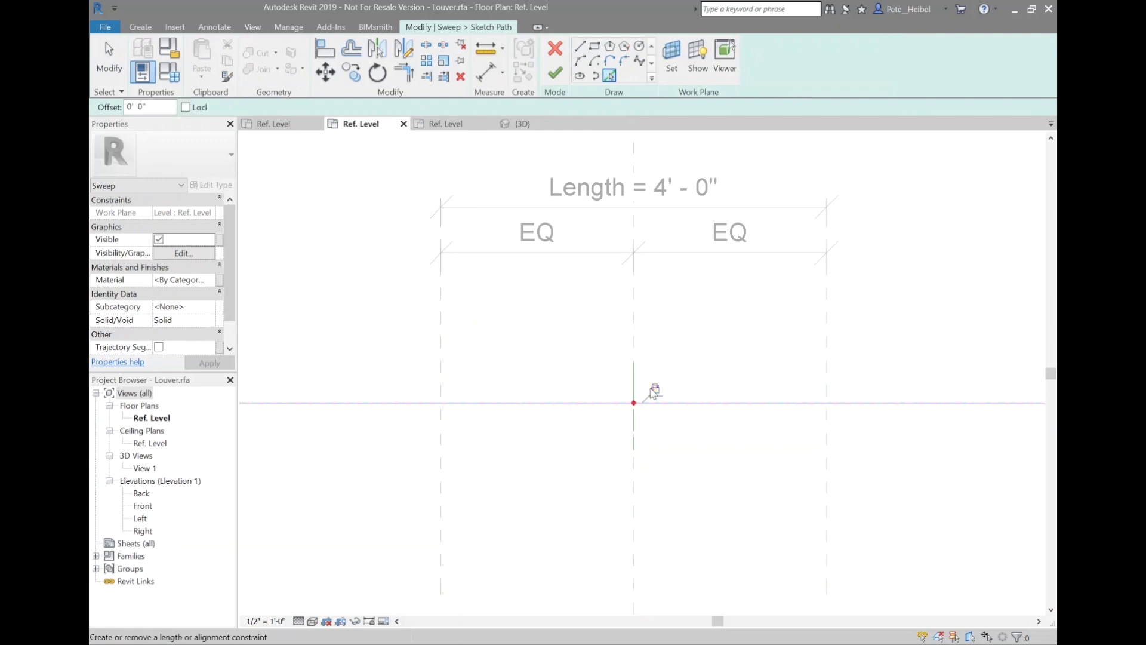
{"action": "scroll", "coordinate": [502, 359], "scroll_direction": "down", "scroll_amount": 2}
- Align both path ends to the left and right Length planes, then finish the path
{"action": "key", "text": "a"}
{"action": "key", "text": "l"}
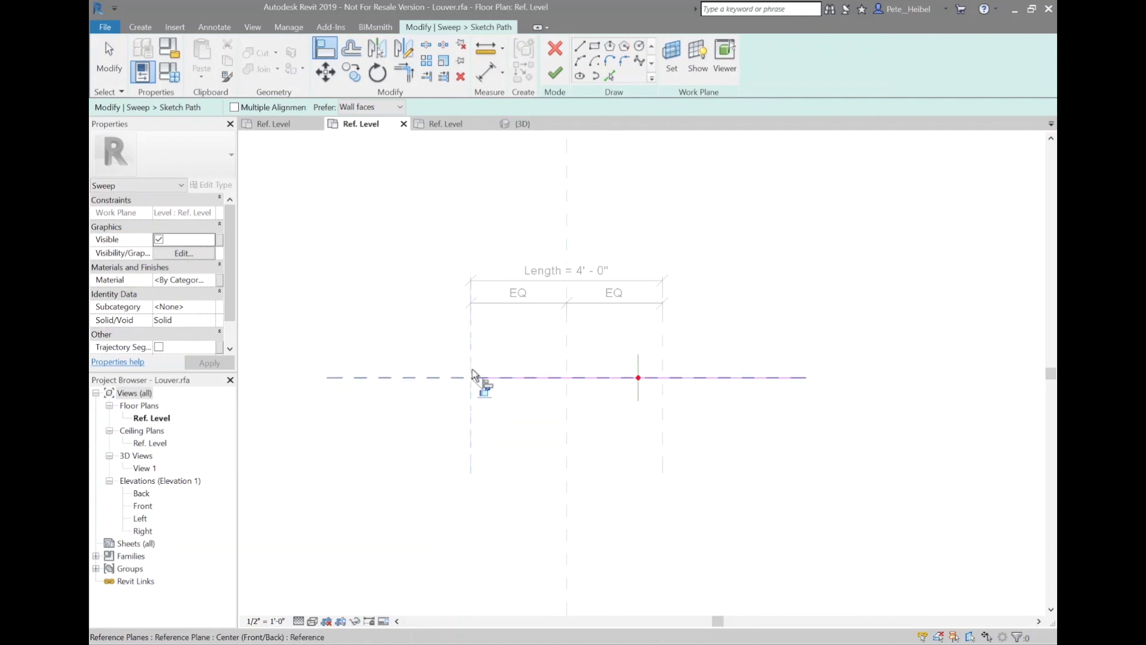
{"action": "left_click", "coordinate": [472, 371]}
{"action": "left_click", "coordinate": [663, 353]}
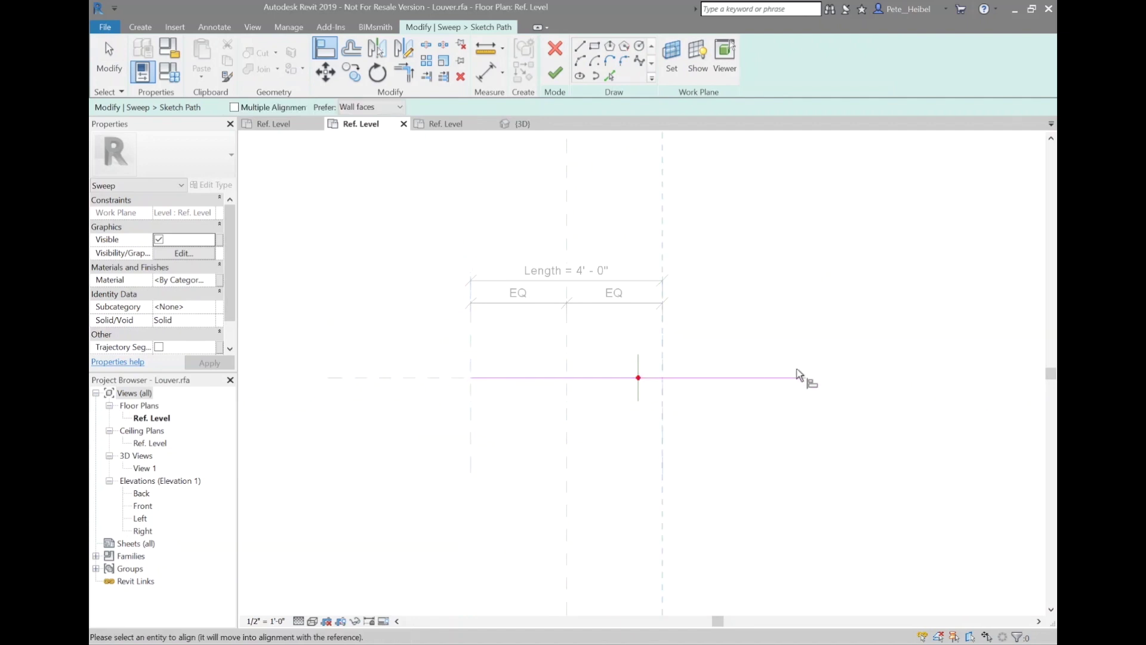
{"action": "left_click", "coordinate": [809, 377]}
{"action": "scroll", "coordinate": [649, 367], "scroll_direction": "up", "scroll_amount": 3}
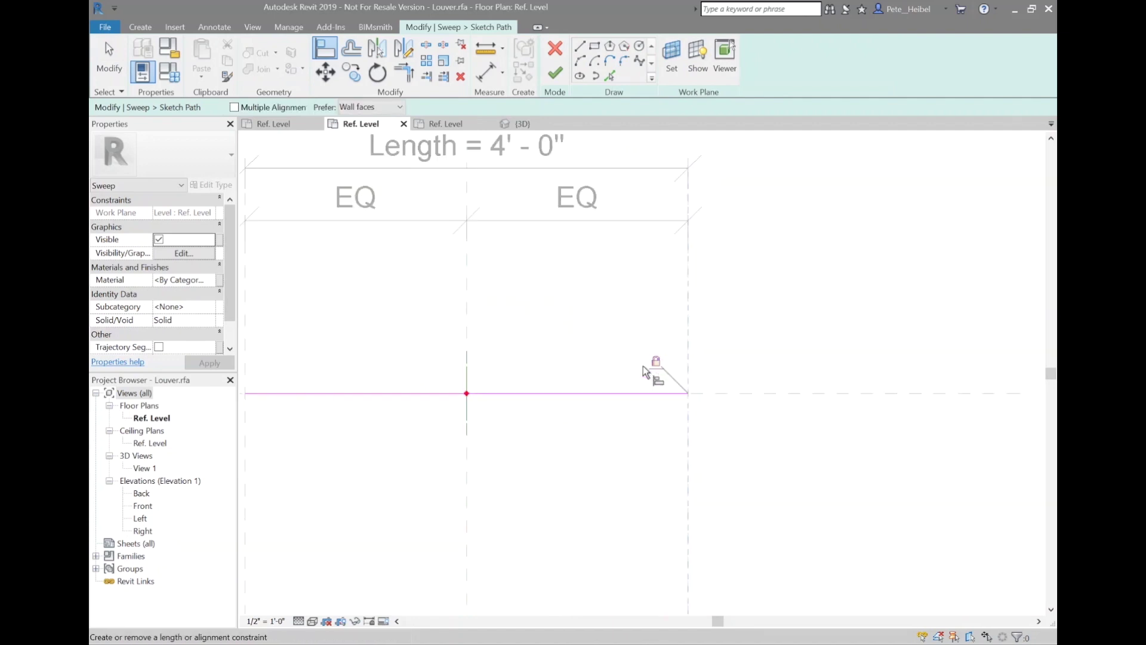
{"action": "middle_click_drag", "start_coordinate": [654, 370], "coordinate": [667, 330]}
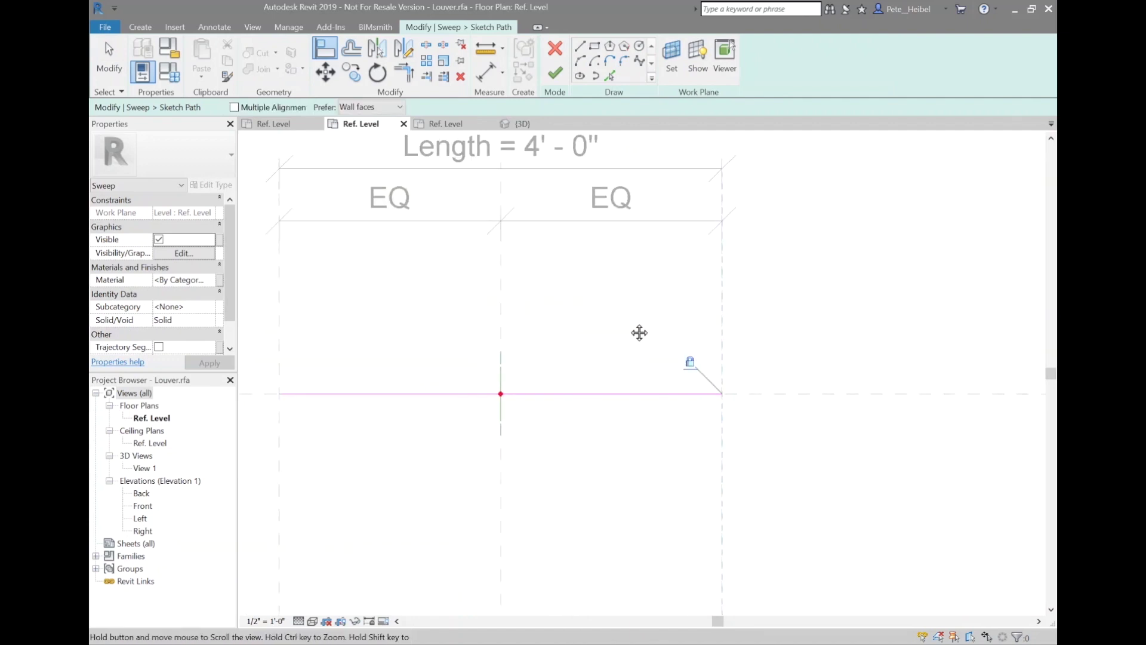
{"action": "left_click", "coordinate": [555, 72]}
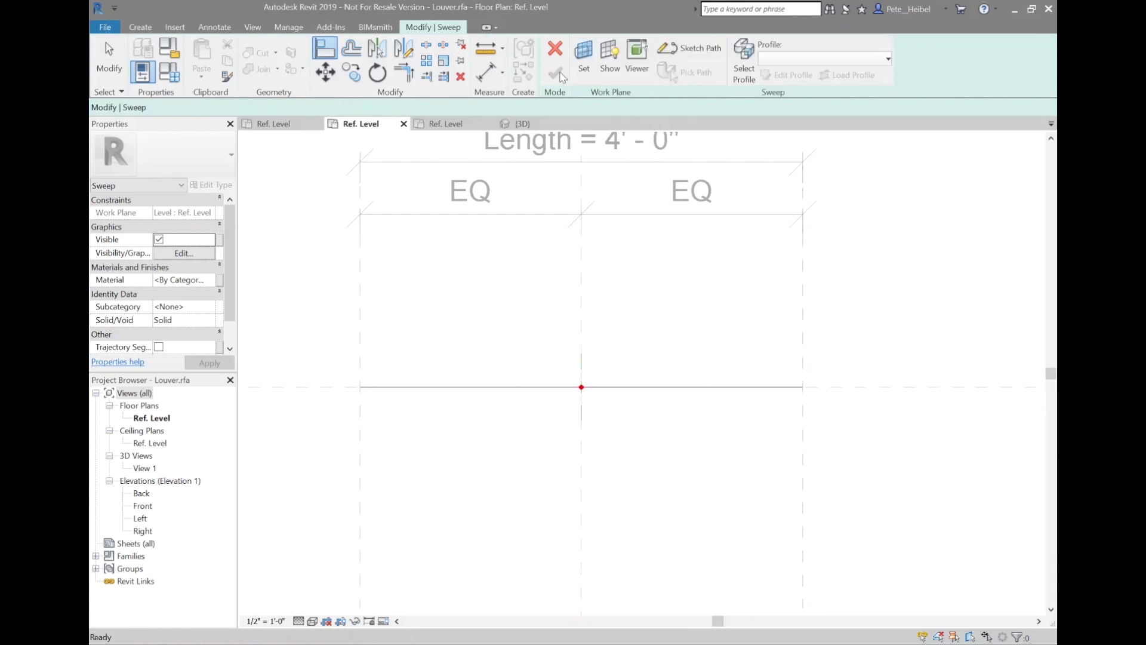
- Sweep the loaded Profile along the path to create the flat louver blade
{"action": "left_click", "coordinate": [772, 58]}
{"action": "left_click", "coordinate": [774, 89]}
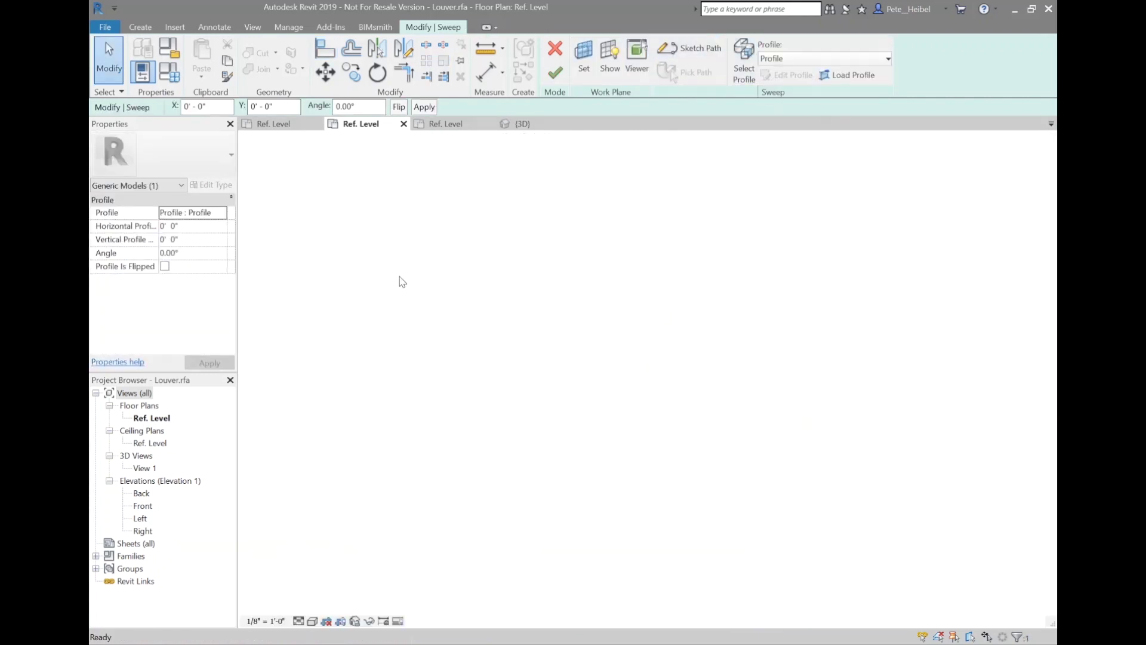
{"action": "scroll", "coordinate": [638, 350], "scroll_direction": "down", "scroll_amount": 1}
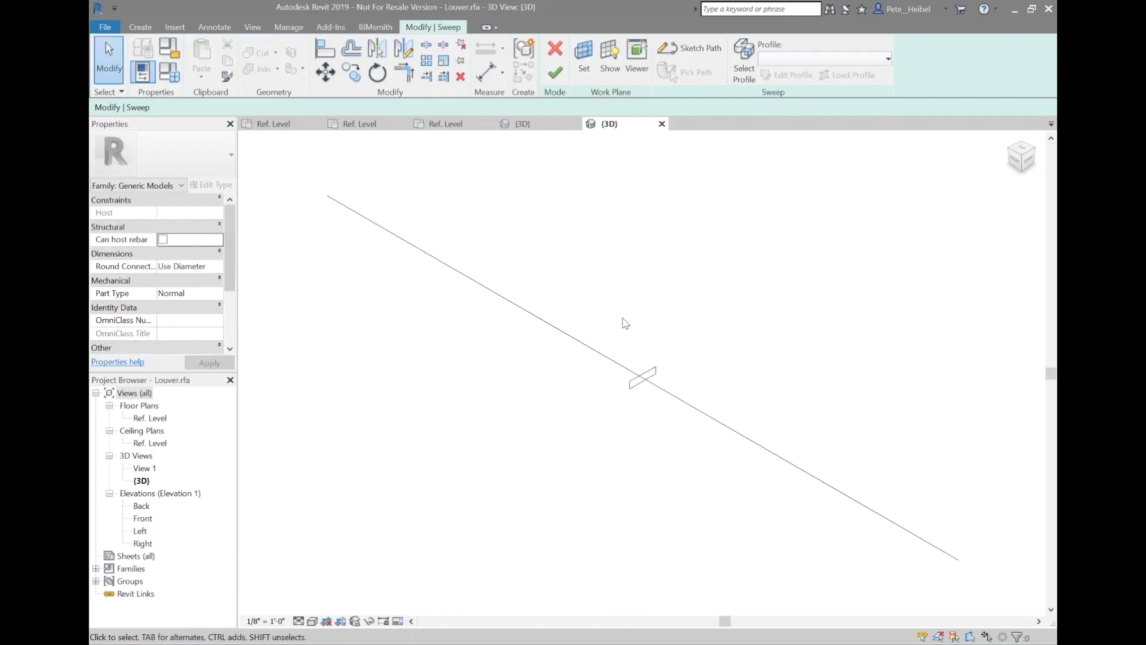
{"action": "left_click", "coordinate": [555, 73]}
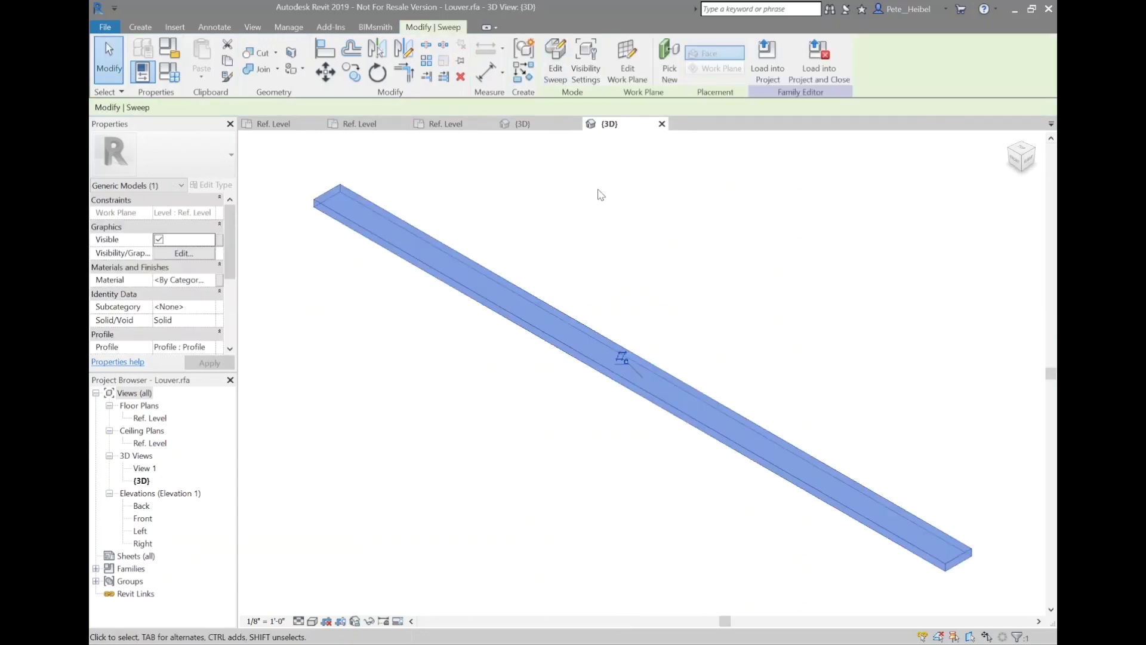
{"action": "left_click", "coordinate": [221, 280]}
- Associate the blade's material with a new Louver family parameter
{"action": "left_click", "coordinate": [476, 407]}
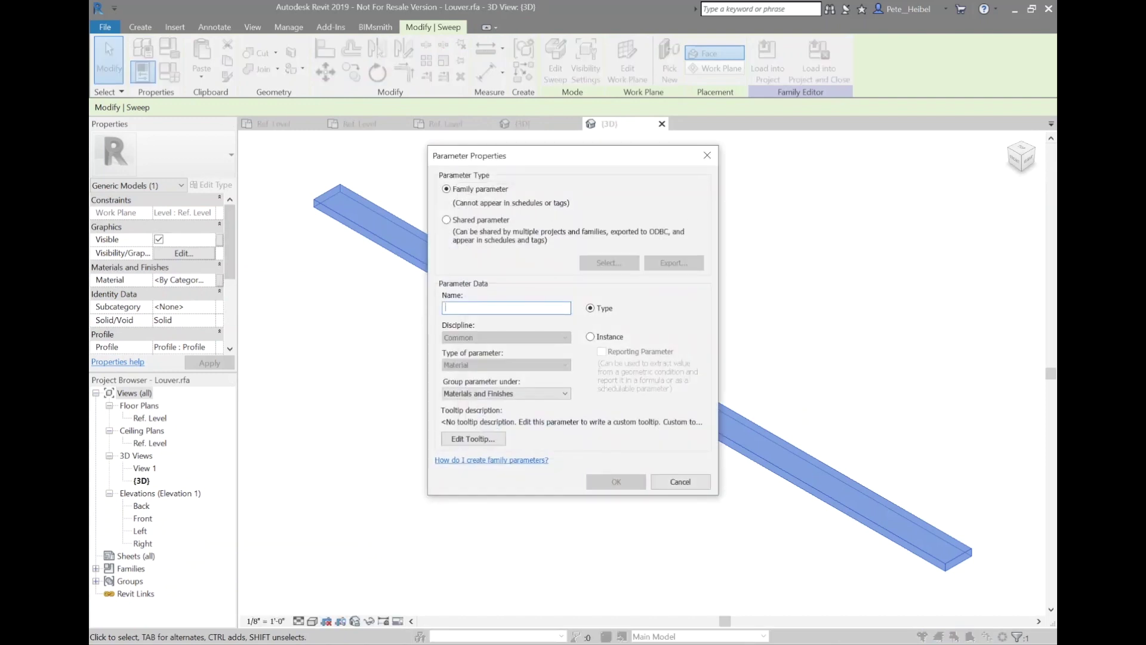
{"action": "type", "text": "Louver"}
{"action": "key", "text": "Return"}
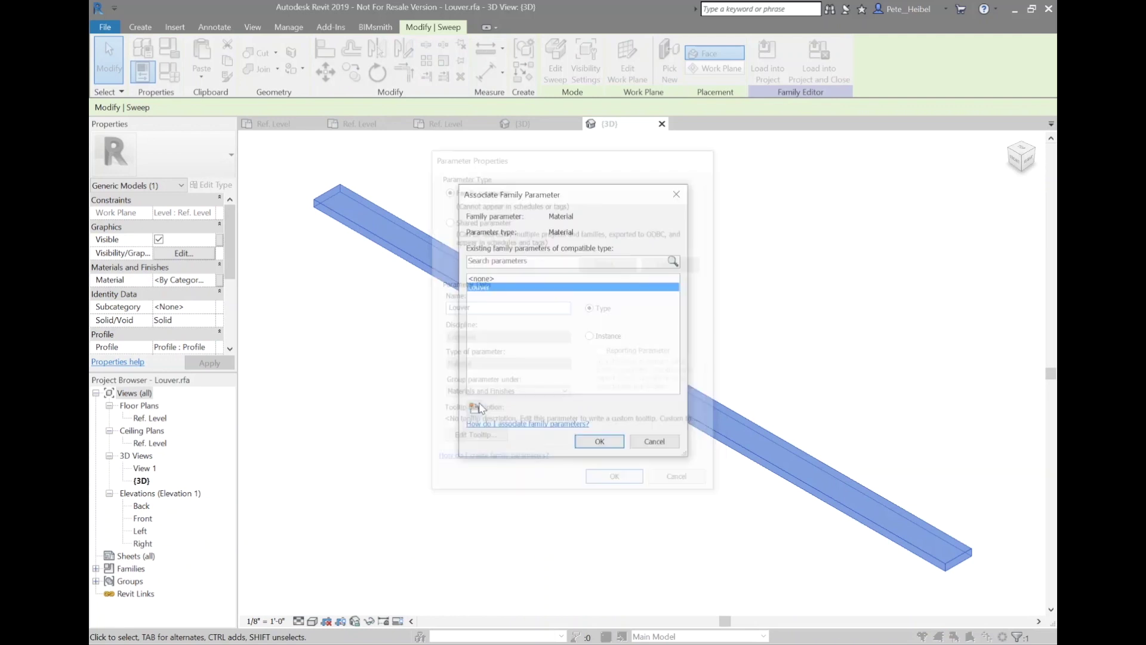
{"action": "left_click", "coordinate": [618, 444]}
{"action": "scroll", "coordinate": [201, 307], "scroll_direction": "down", "scroll_amount": 2}
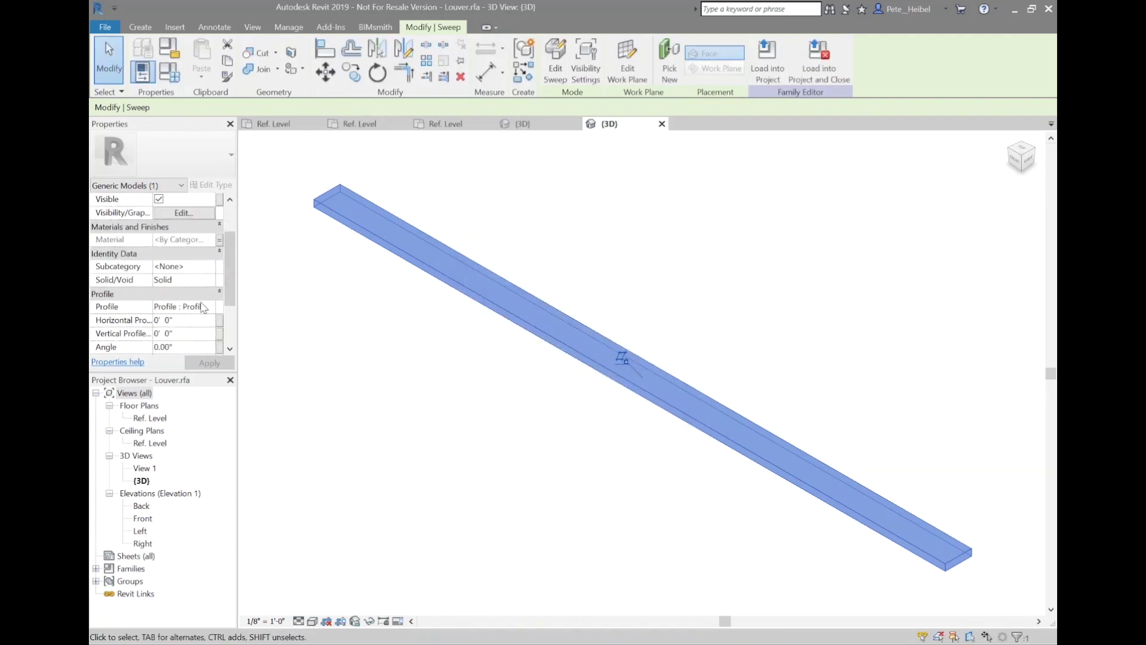
{"action": "scroll", "coordinate": [200, 307], "scroll_direction": "down", "scroll_amount": 2}
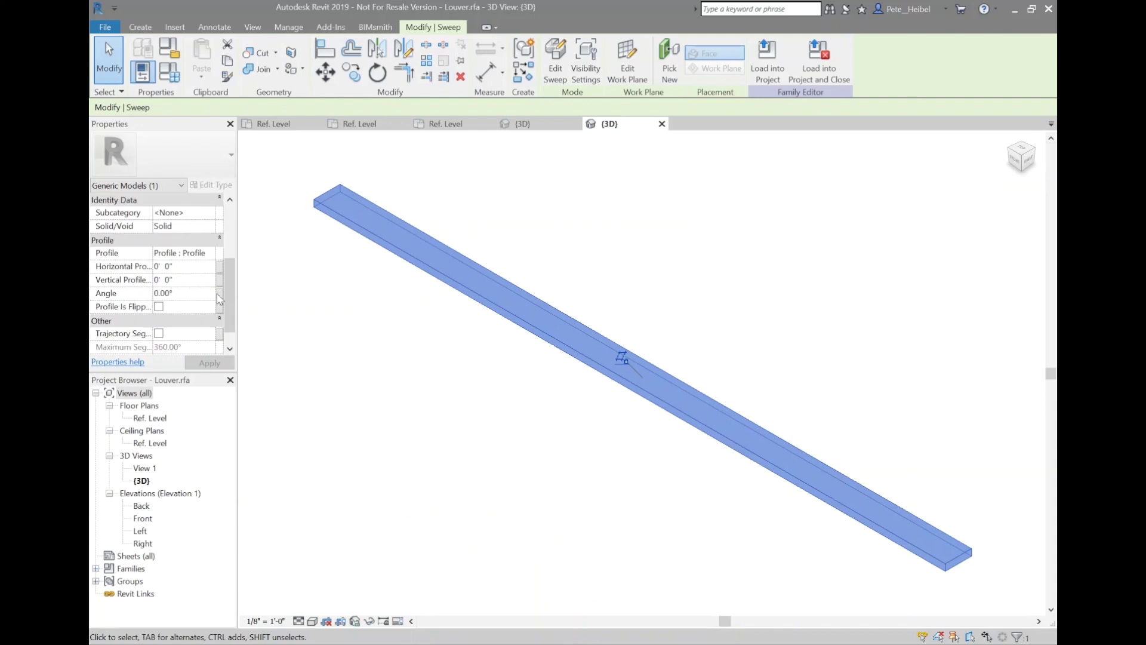
- Tie the sweep's profile angle to a new Rotation family parameter
{"action": "left_click", "coordinate": [219, 293]}
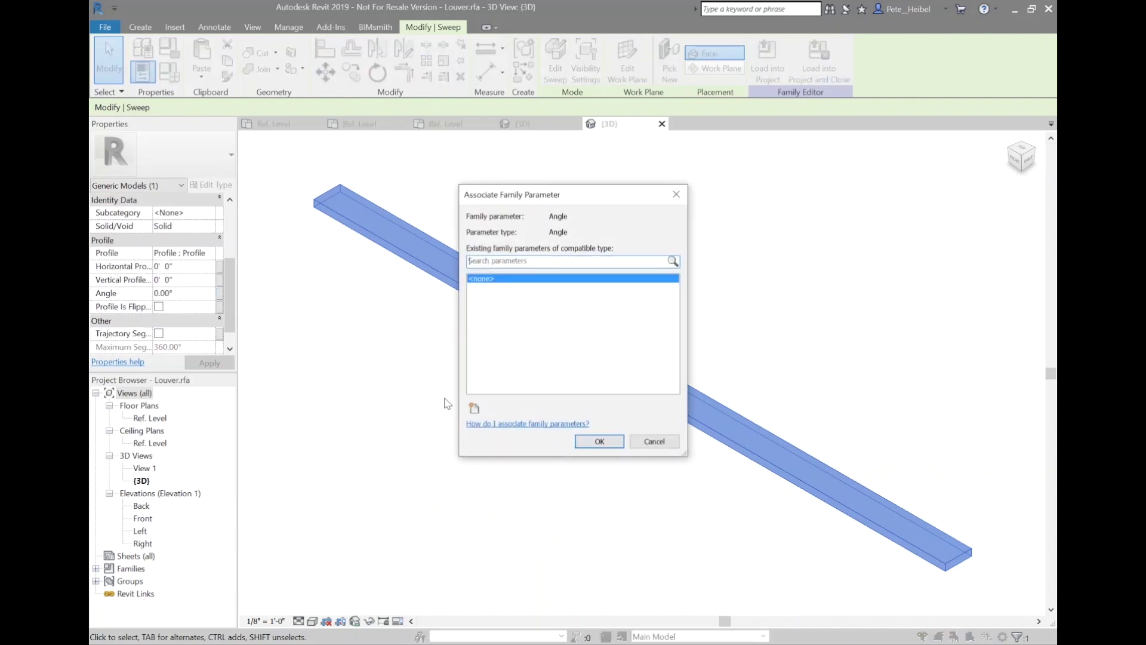
{"action": "left_click", "coordinate": [476, 410]}
{"action": "type", "text": "Rotation"}
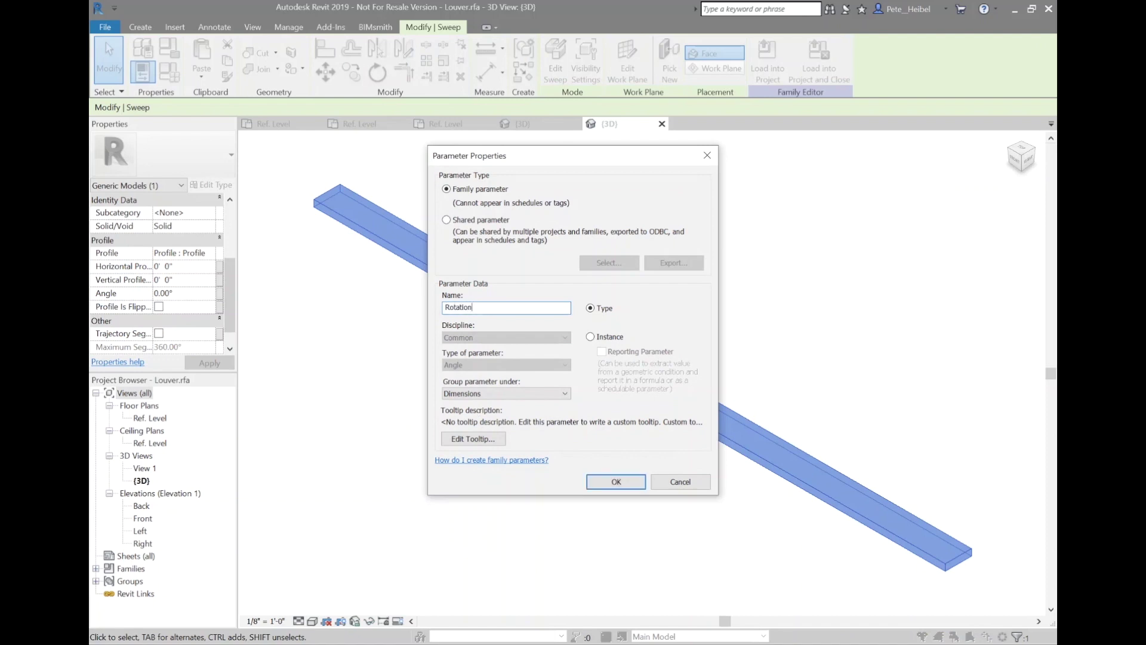
{"action": "key", "text": "Return"}
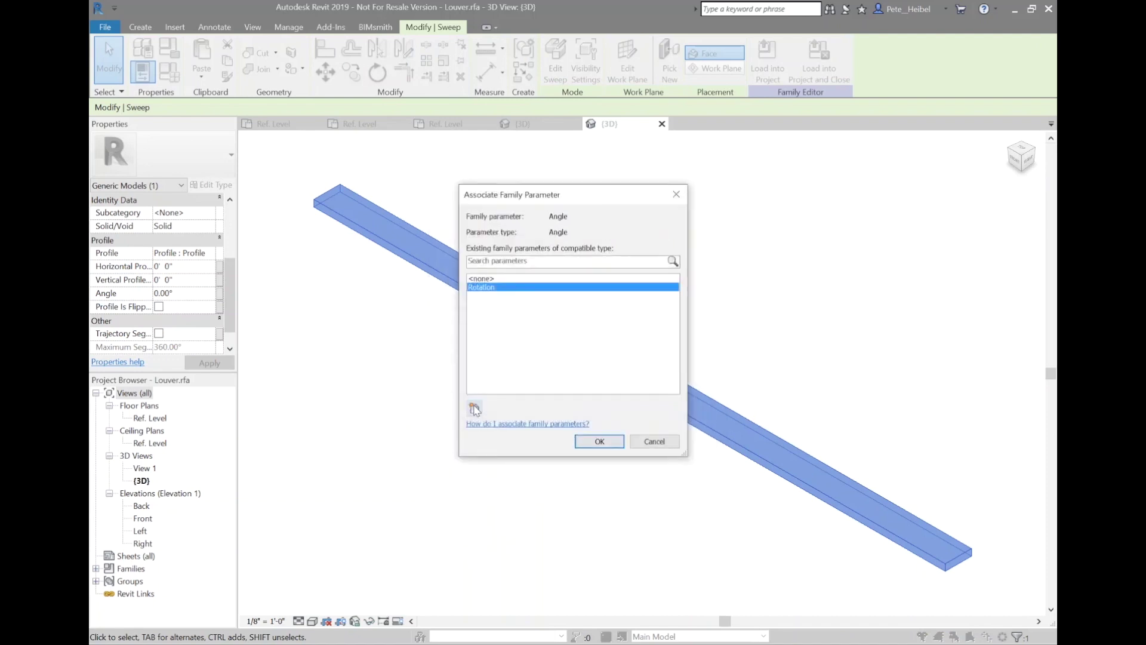
{"action": "left_click", "coordinate": [585, 439]}
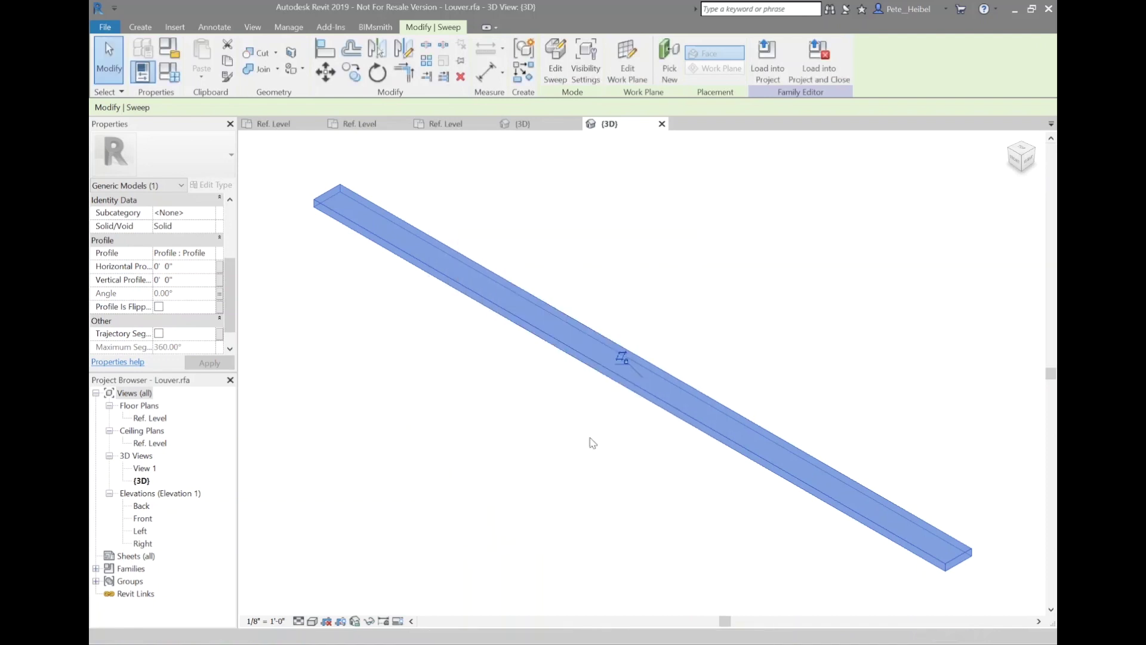
- Flex the blade's Rotation to 12°, then 45°, in Family Types
{"action": "left_click", "coordinate": [540, 431]}
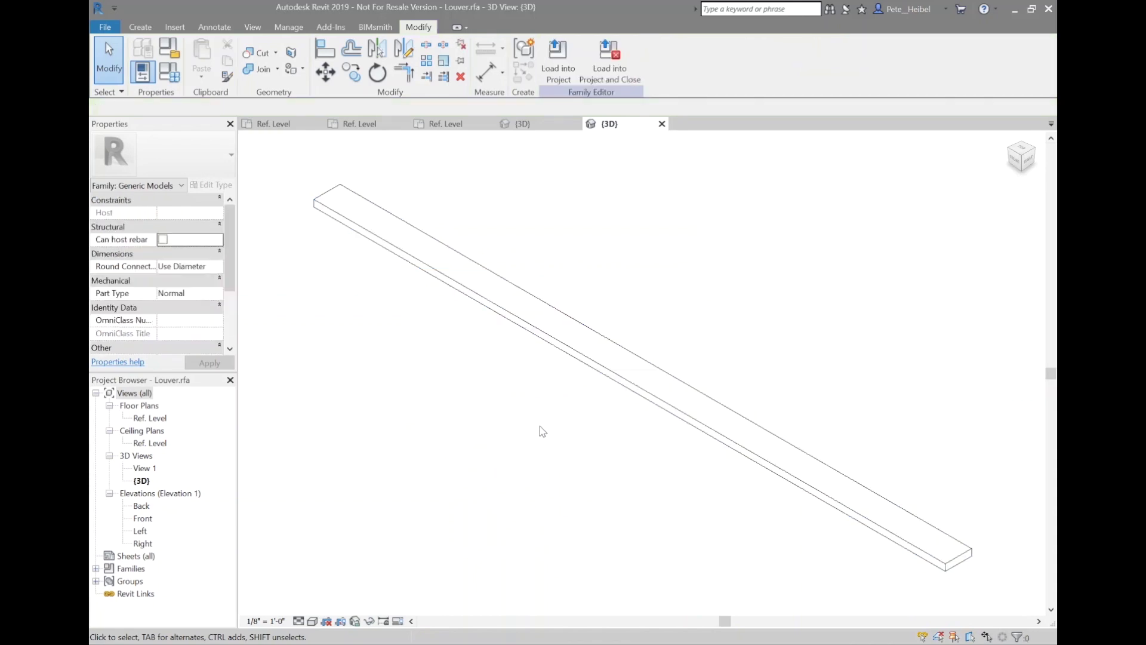
{"action": "left_click", "coordinate": [170, 72]}
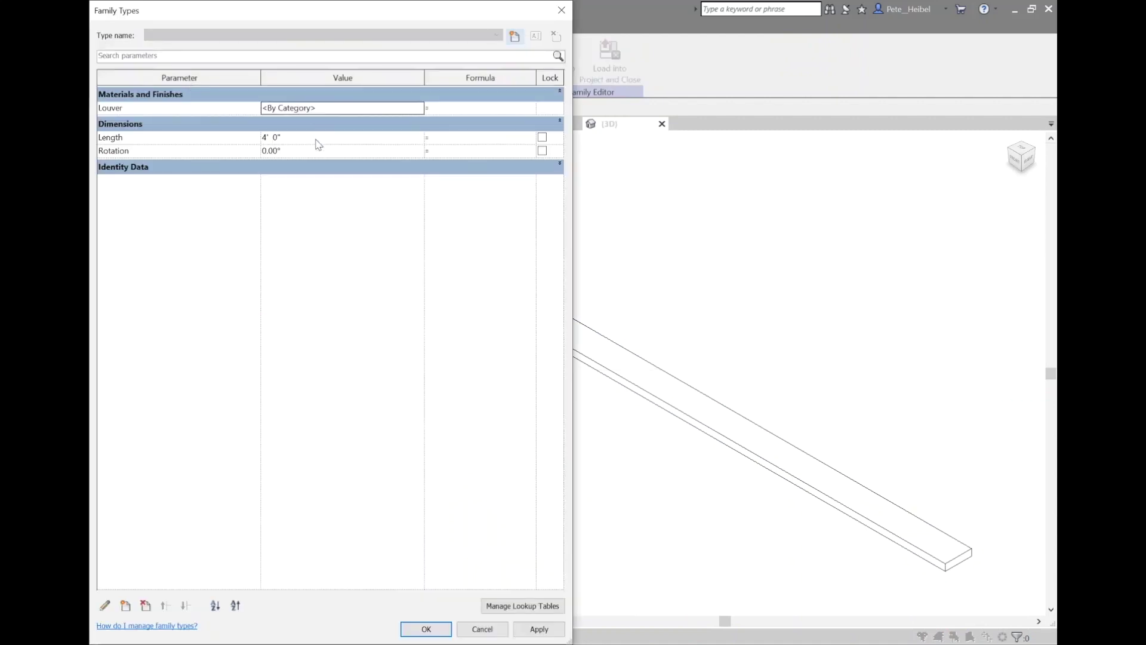
{"action": "left_click", "coordinate": [316, 148]}
{"action": "type", "text": "12"}
{"action": "left_click", "coordinate": [532, 632]}
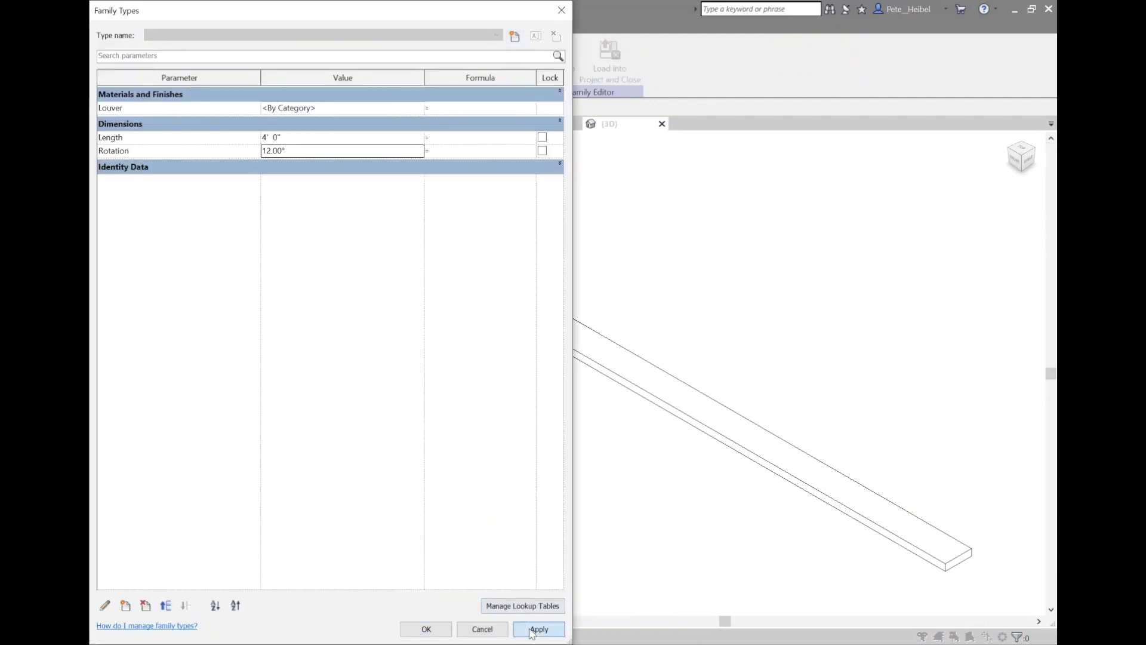
{"action": "left_click", "coordinate": [326, 151]}
{"action": "type", "text": "45"}
{"action": "key", "text": "Return"}
{"action": "left_click", "coordinate": [538, 627]}
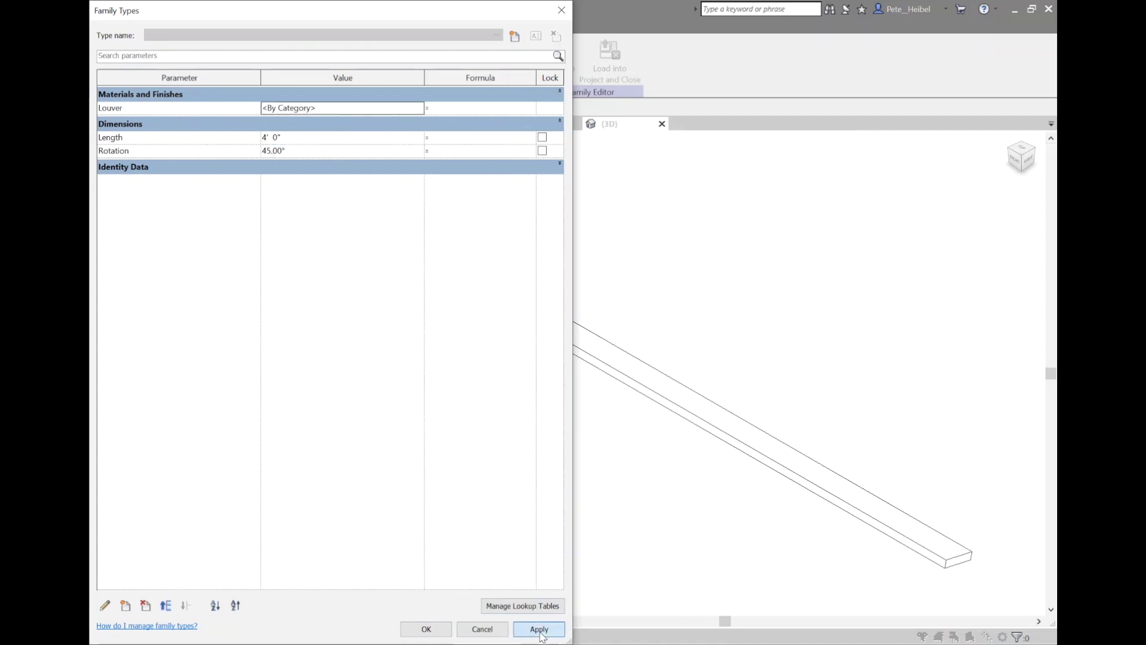
- Flex the Length to 2'-0" and close Family Types
{"action": "left_click", "coordinate": [320, 140]}
{"action": "type", "text": "2"}
{"action": "key", "text": "Return"}
{"action": "left_click", "coordinate": [543, 631]}
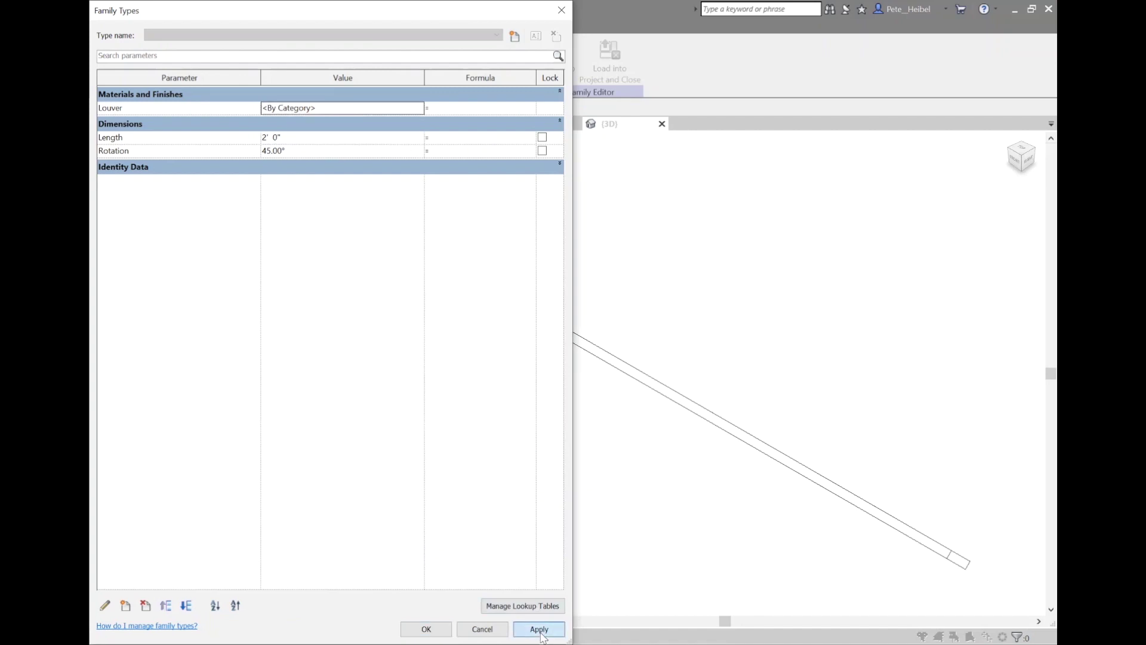
{"action": "left_click", "coordinate": [429, 629]}
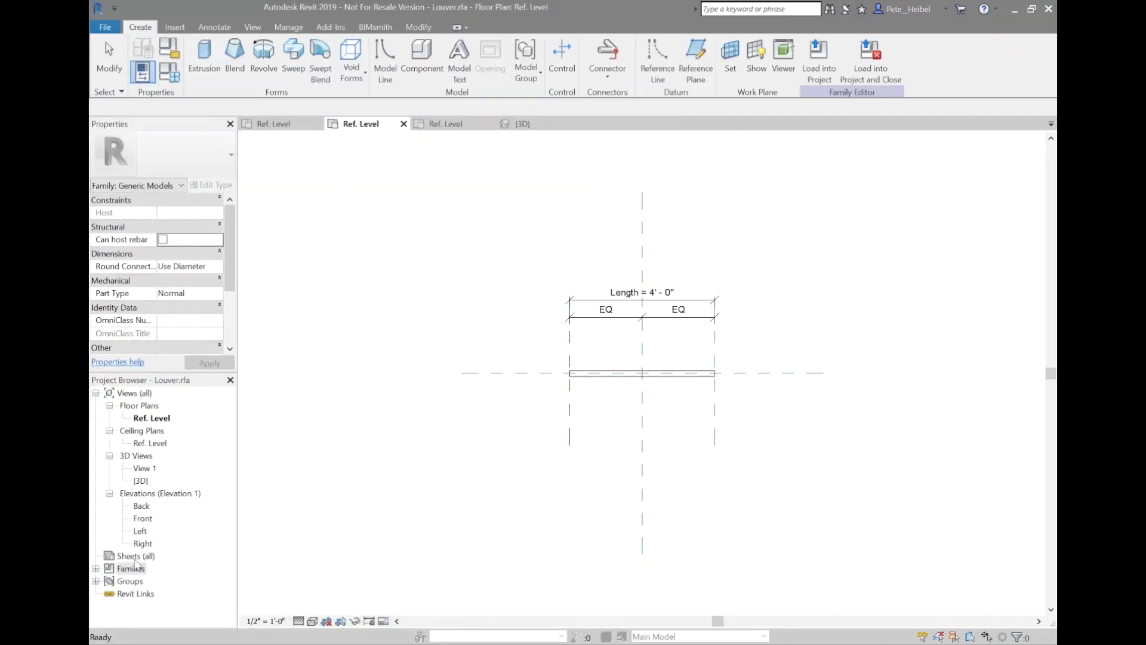
- Link the nested Profile's Depth to a new Depth family parameter
{"action": "double_click", "coordinate": [131, 568]}
{"action": "double_click", "coordinate": [132, 593]}
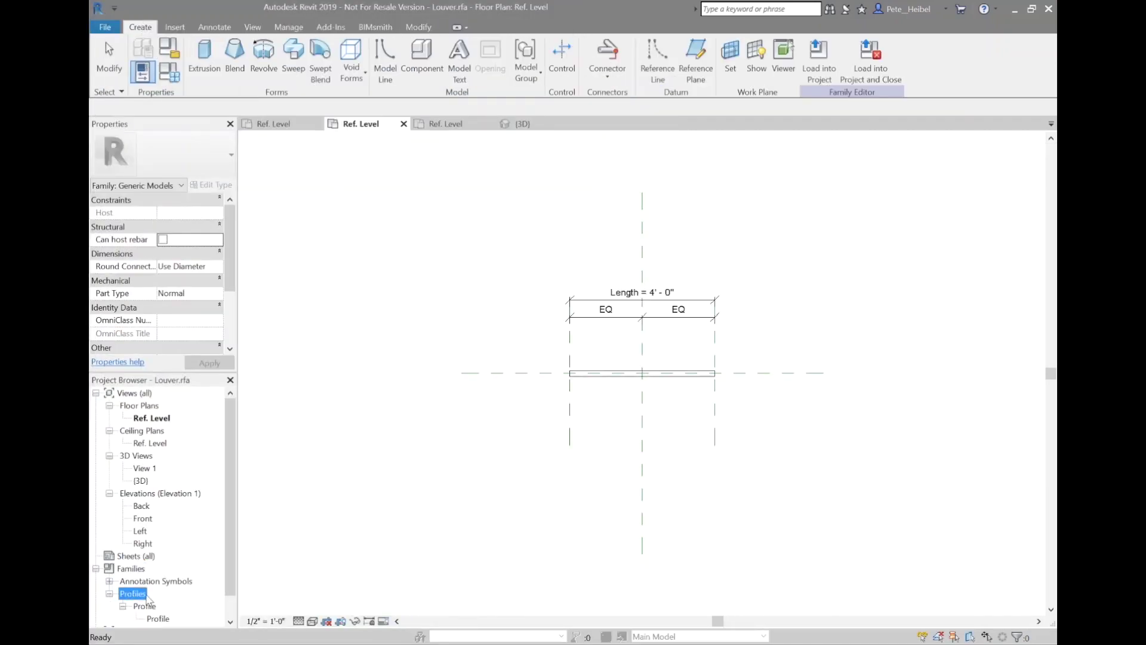
{"action": "double_click", "coordinate": [158, 618]}
{"action": "left_click", "coordinate": [1037, 170]}
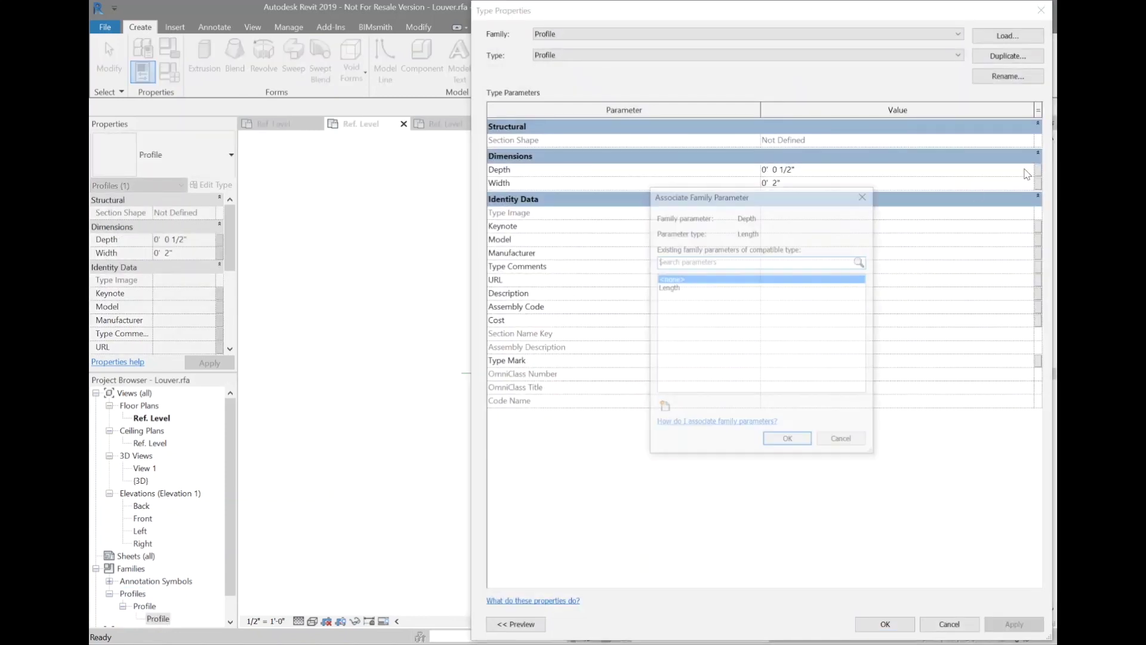
{"action": "left_click", "coordinate": [668, 405]}
{"action": "type", "text": "Depth"}
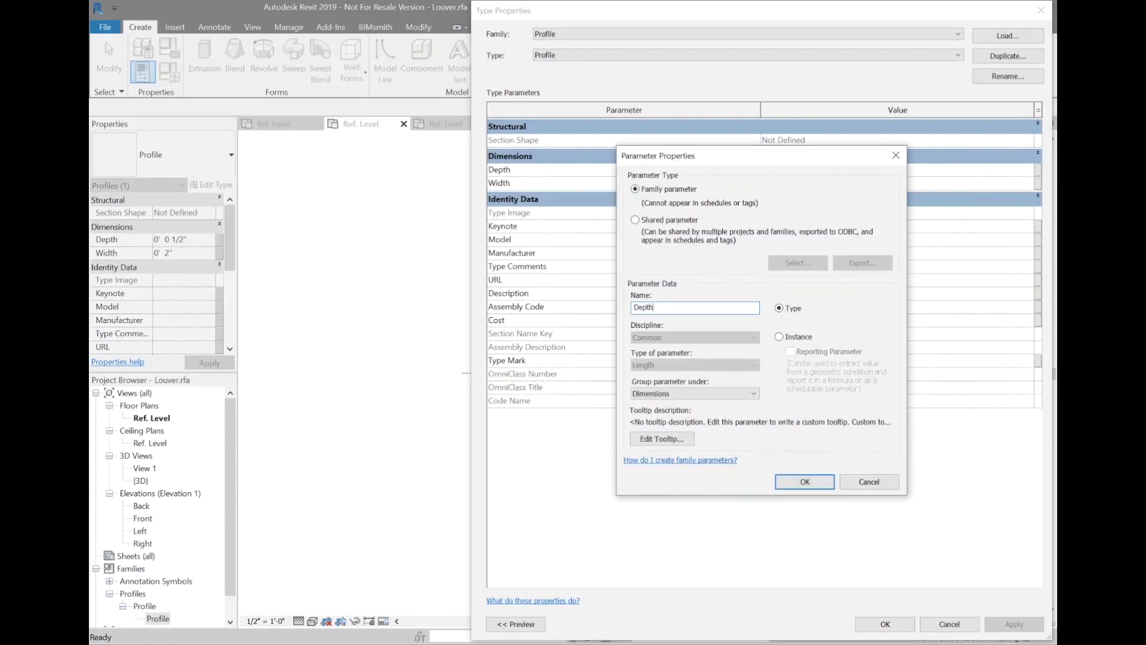
{"action": "key", "text": "Return"}
{"action": "left_click", "coordinate": [792, 441]}
- Link the Profile's Width to a new Width family parameter and close Type Properties
{"action": "left_click", "coordinate": [1038, 183]}
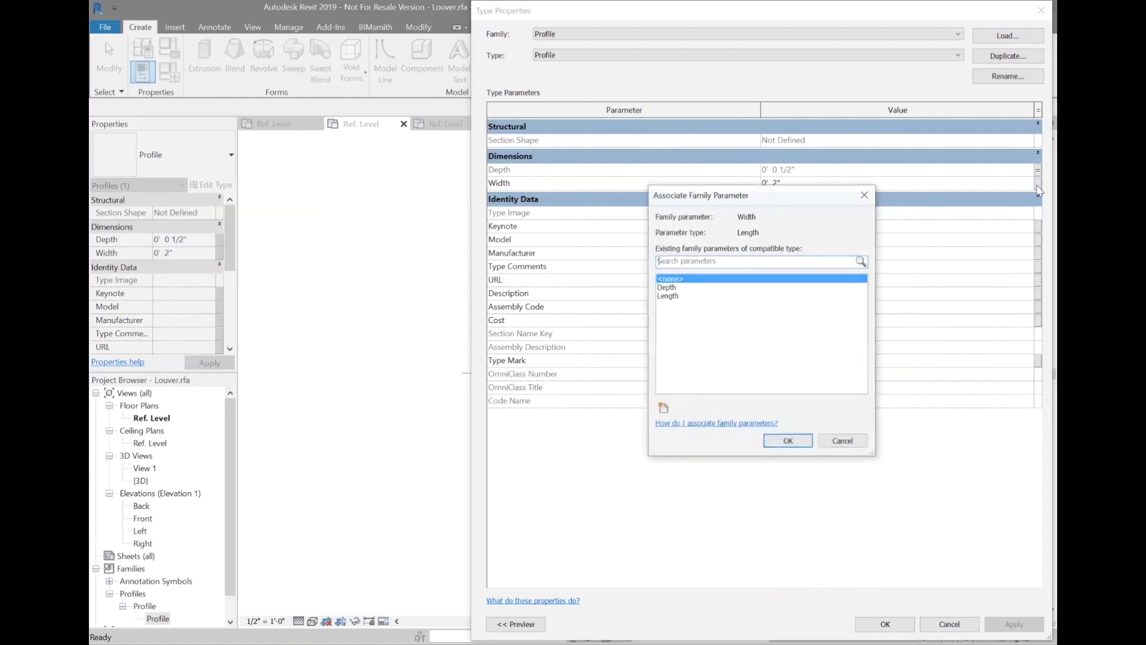
{"action": "left_click", "coordinate": [672, 411]}
{"action": "type", "text": "Width"}
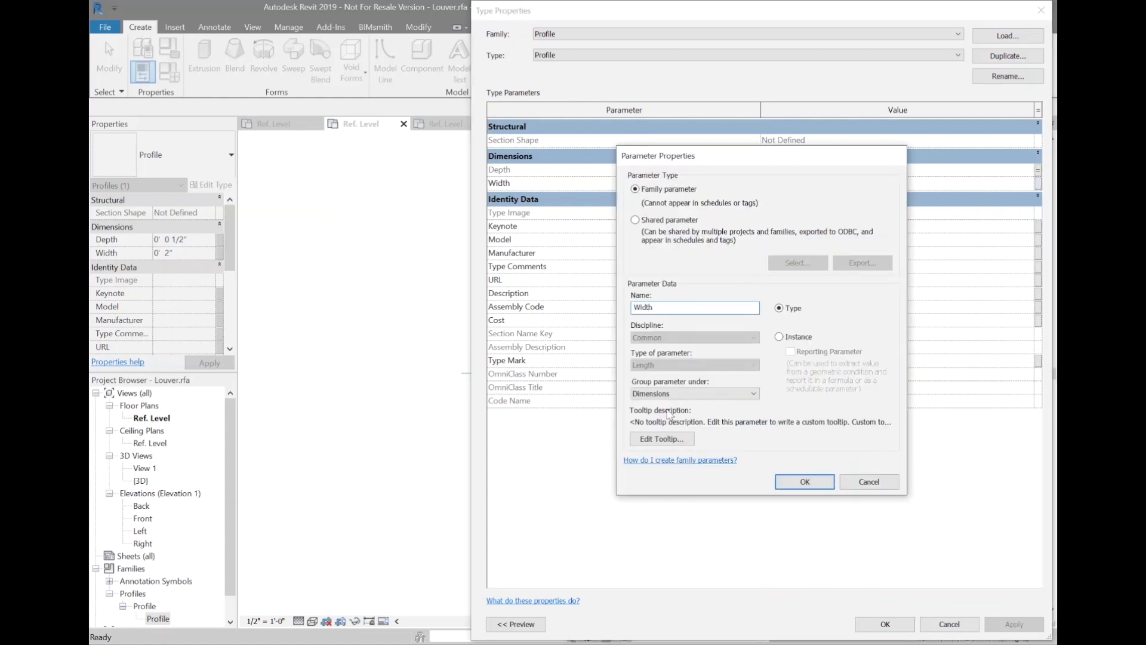
{"action": "key", "text": "Return"}
{"action": "left_click", "coordinate": [792, 441]}
{"action": "left_click", "coordinate": [863, 620]}
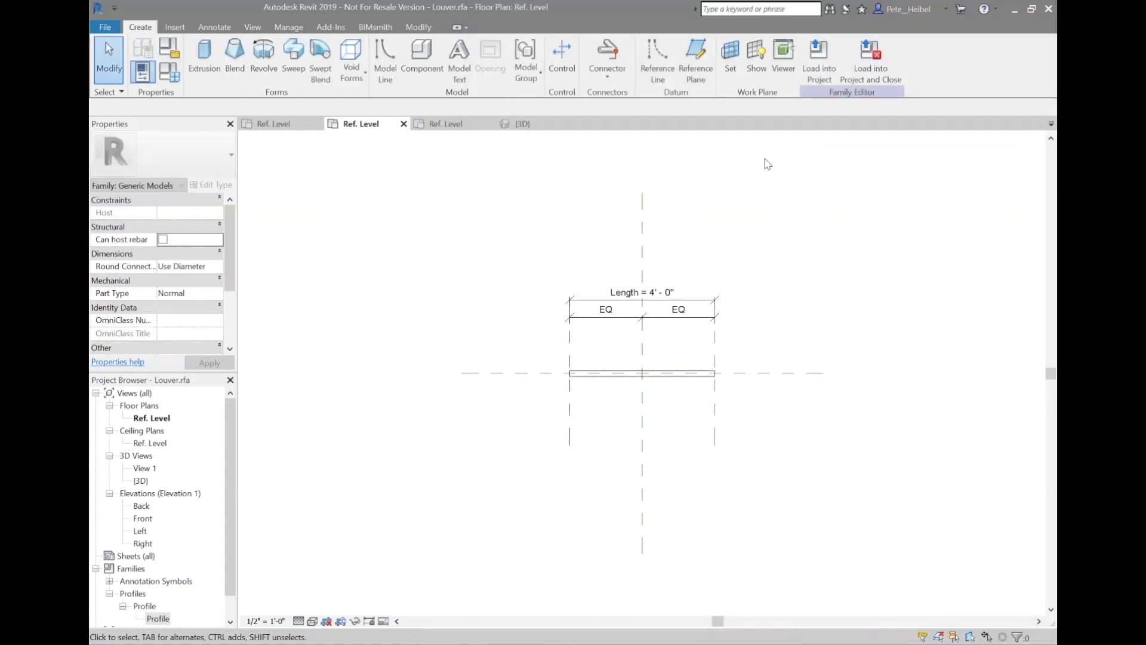
- Load the louver into CurtainPanel.rfa and place one instance below the reference planes
{"action": "left_click", "coordinate": [819, 71]}
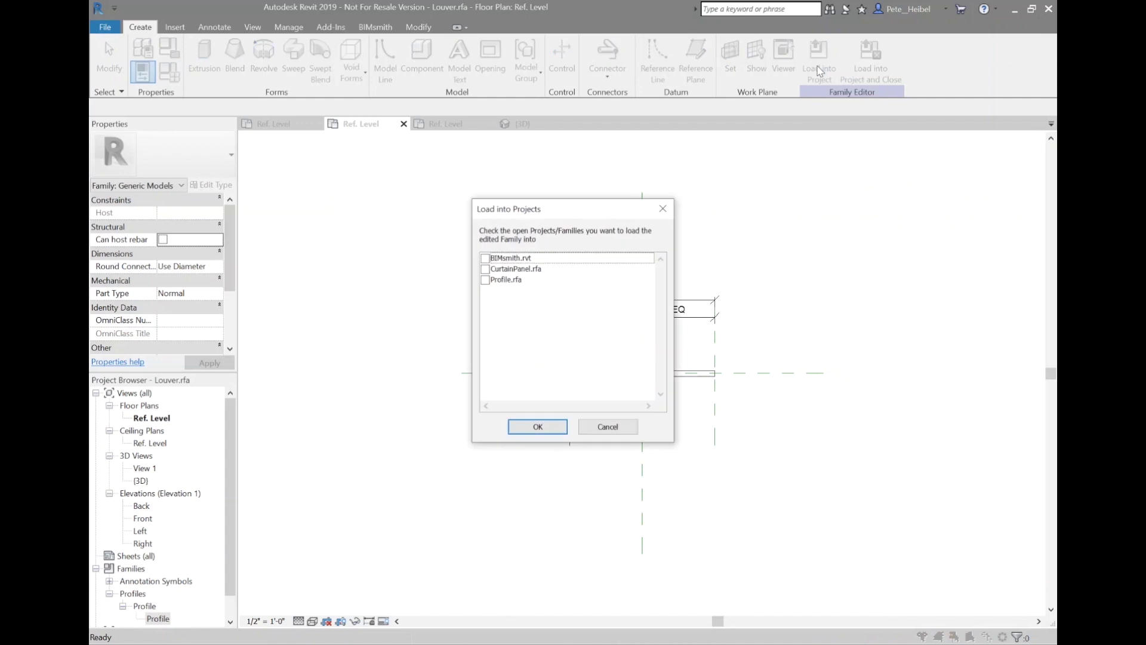
{"action": "left_click", "coordinate": [485, 269]}
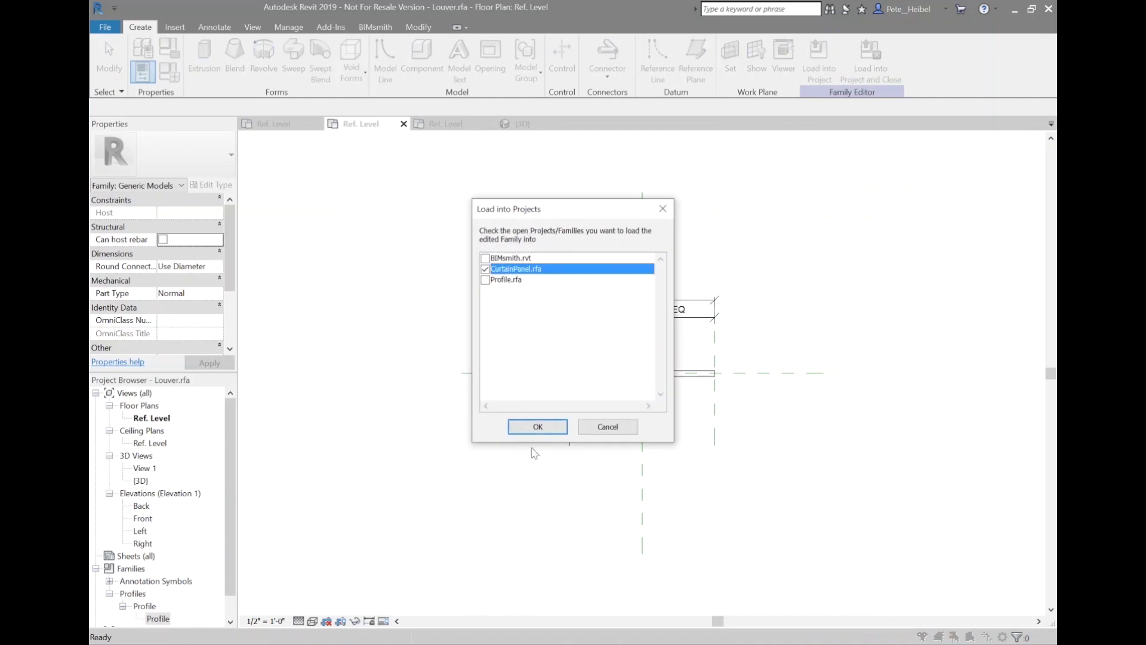
{"action": "left_click", "coordinate": [539, 428]}
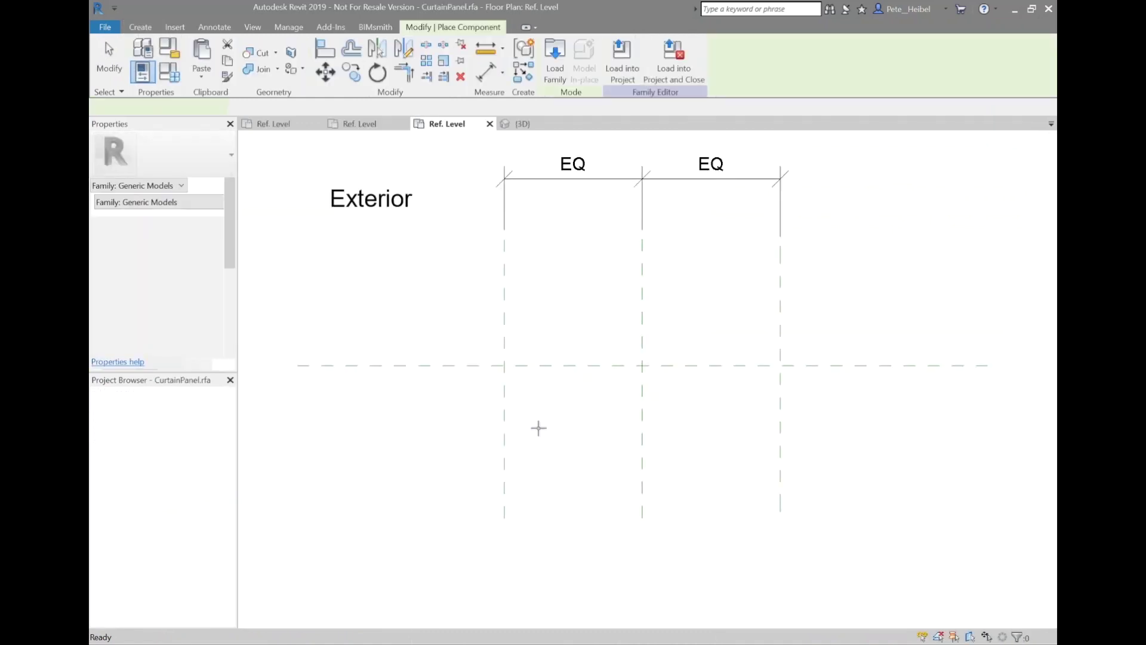
{"action": "left_click", "coordinate": [539, 427]}
{"action": "key", "text": "Escape"}
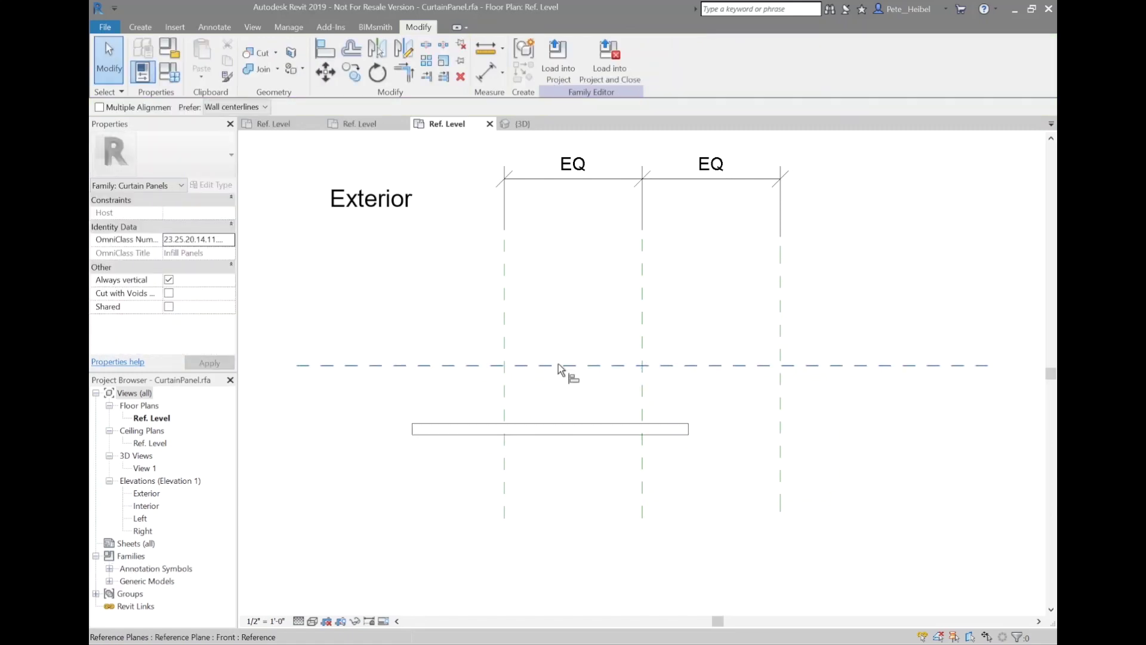
- Align the louver to the horizontal and vertical reference planes with AL
{"action": "key", "text": "a"}
{"action": "key", "text": "l"}
{"action": "left_click", "coordinate": [554, 429]}
{"action": "left_click", "coordinate": [641, 392]}
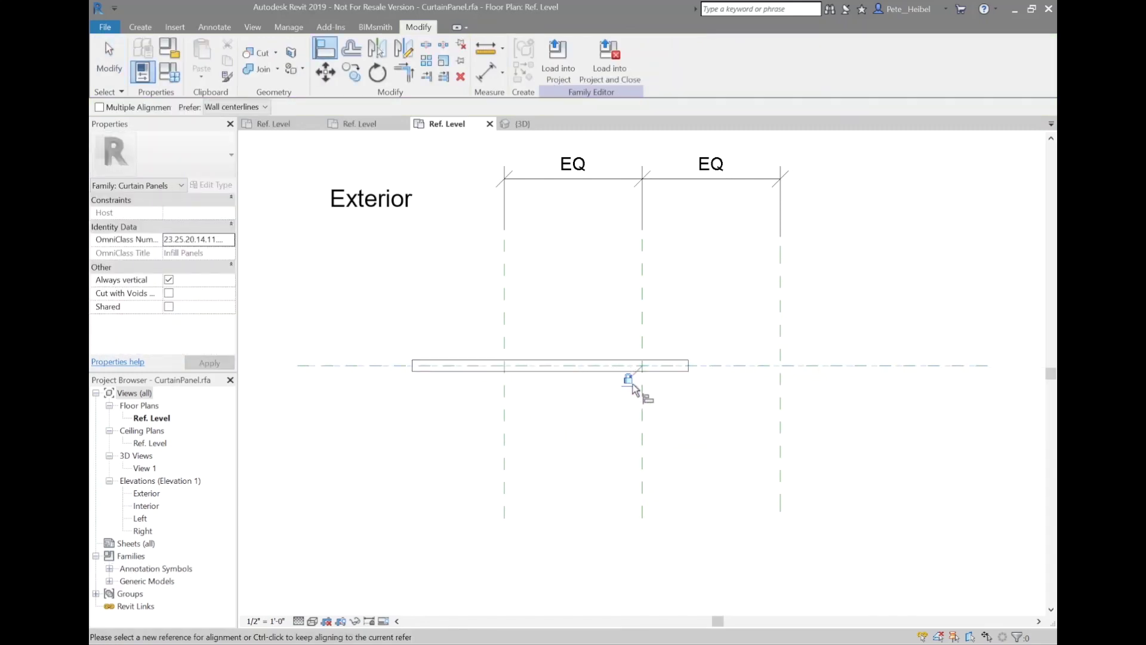
{"action": "left_click", "coordinate": [556, 366]}
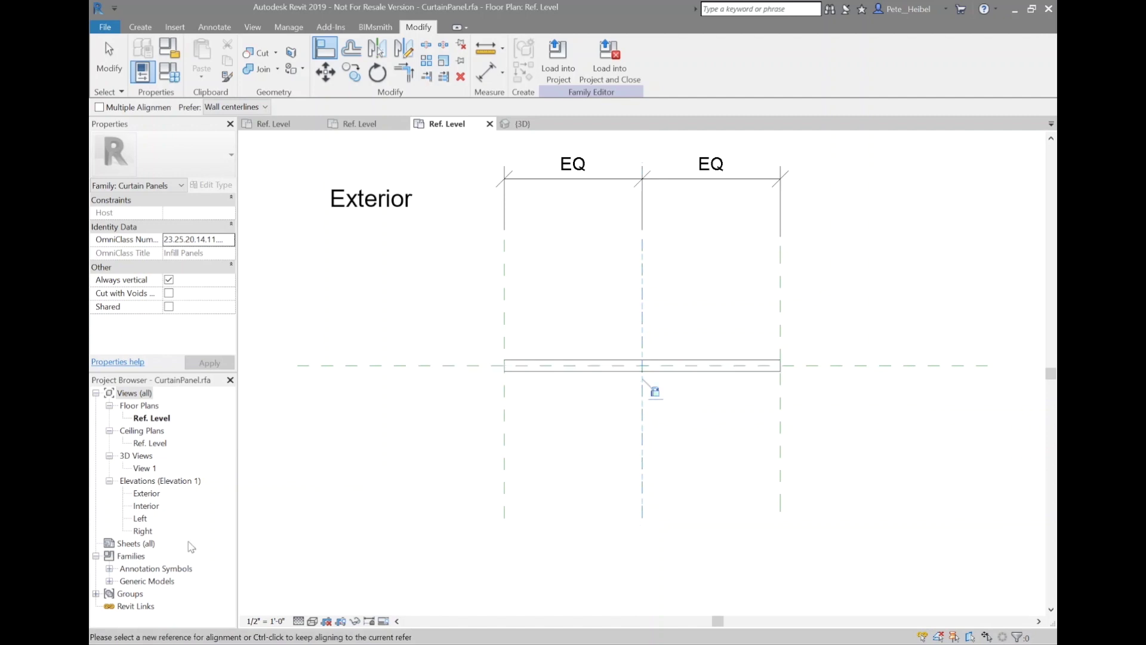
{"action": "key", "text": "Escape"}
{"action": "key", "text": "Escape"}
- Select the louver and bring up the Louver type's properties
{"action": "left_click", "coordinate": [507, 367]}
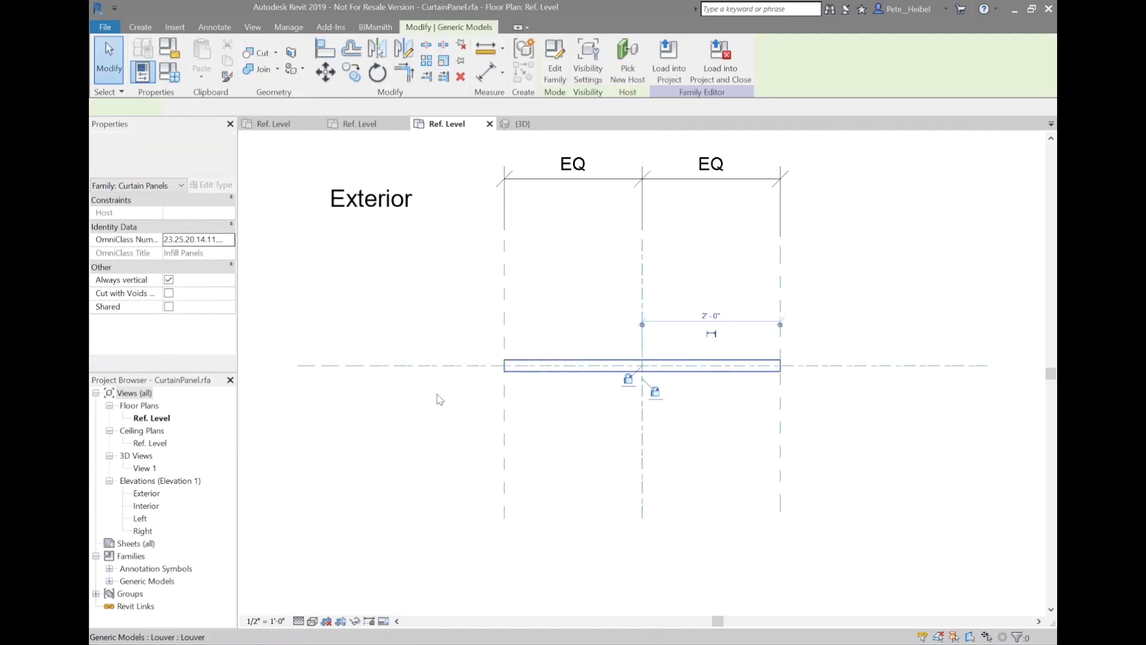
{"action": "left_click", "coordinate": [152, 581]}
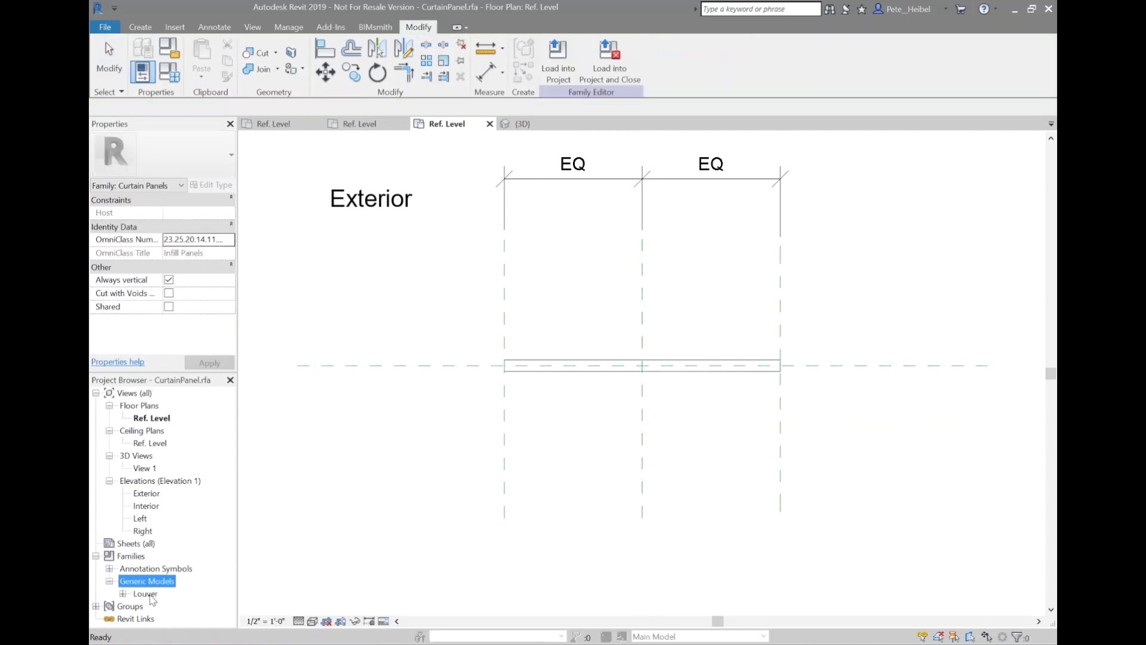
{"action": "double_click", "coordinate": [146, 594]}
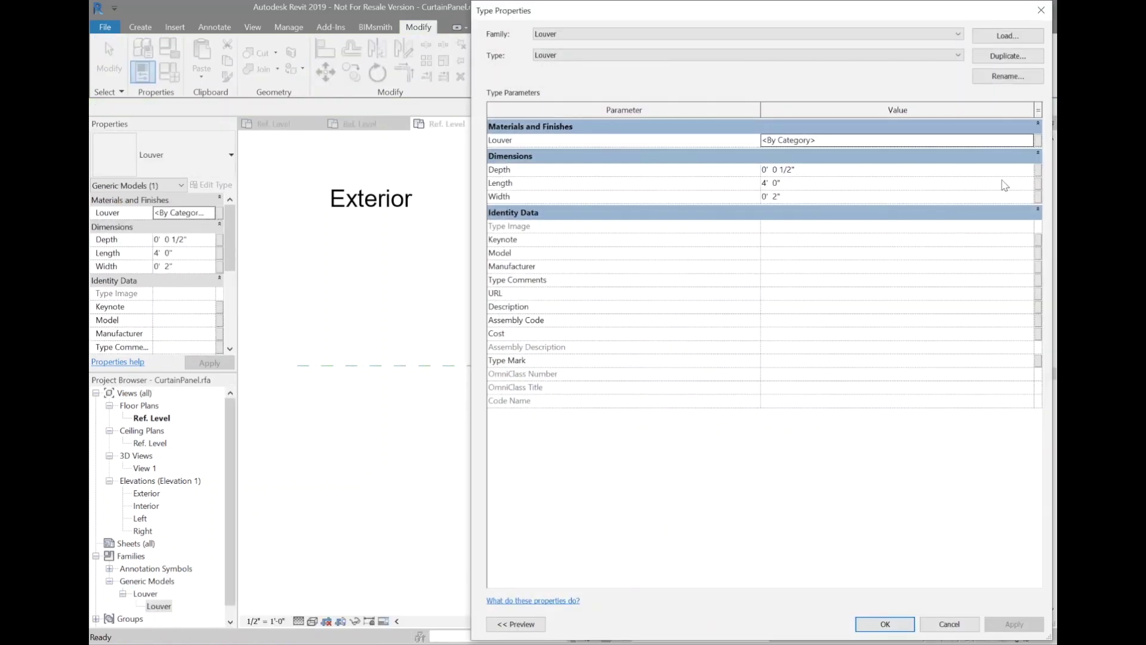
- Link the nested Louver's material and Depth to new family parameters
{"action": "left_click", "coordinate": [1039, 140]}
{"action": "left_click", "coordinate": [673, 401]}
{"action": "type", "text": "Louver"}
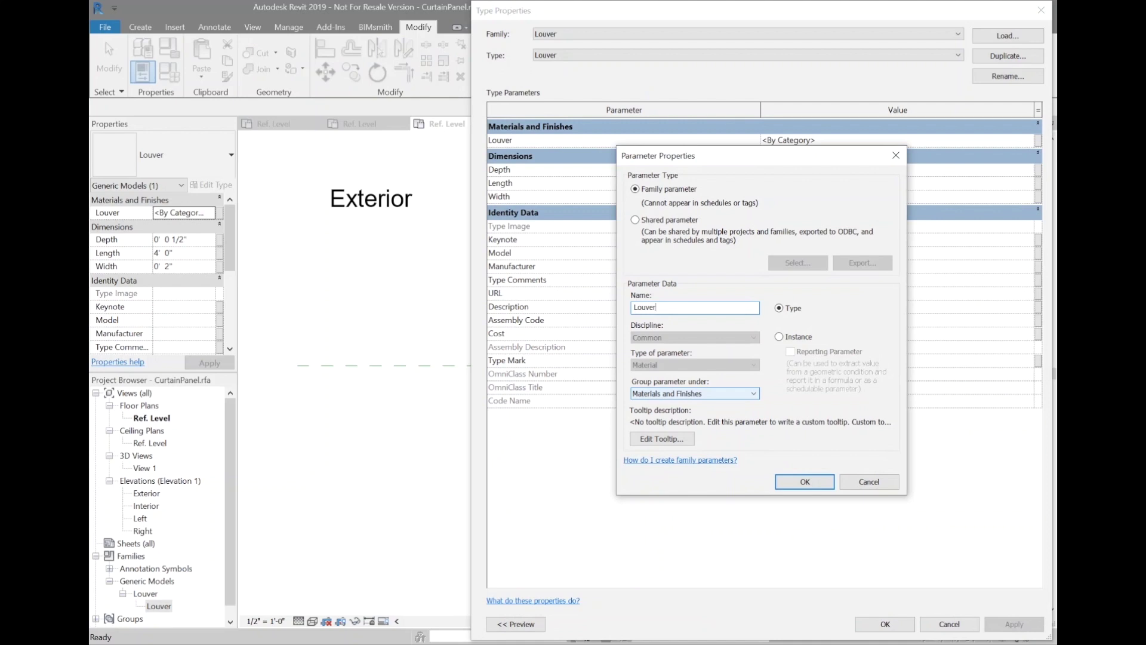
{"action": "key", "text": "Return"}
{"action": "left_click", "coordinate": [788, 446]}
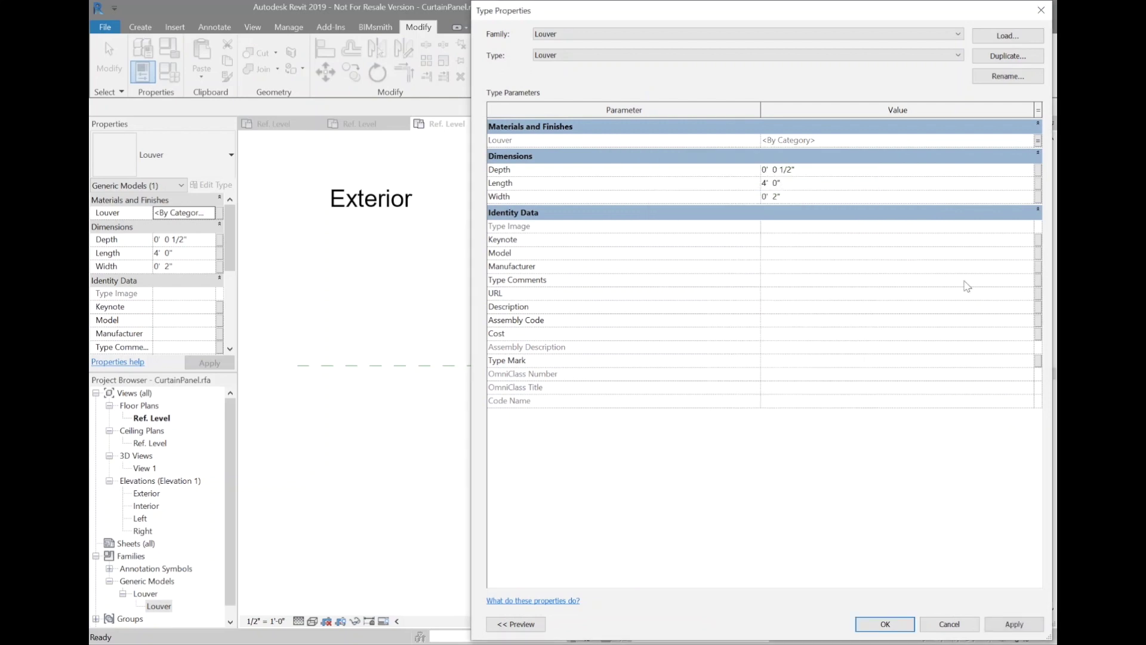
{"action": "left_click", "coordinate": [1038, 169]}
{"action": "left_click", "coordinate": [663, 405]}
{"action": "type", "text": "Depth"}
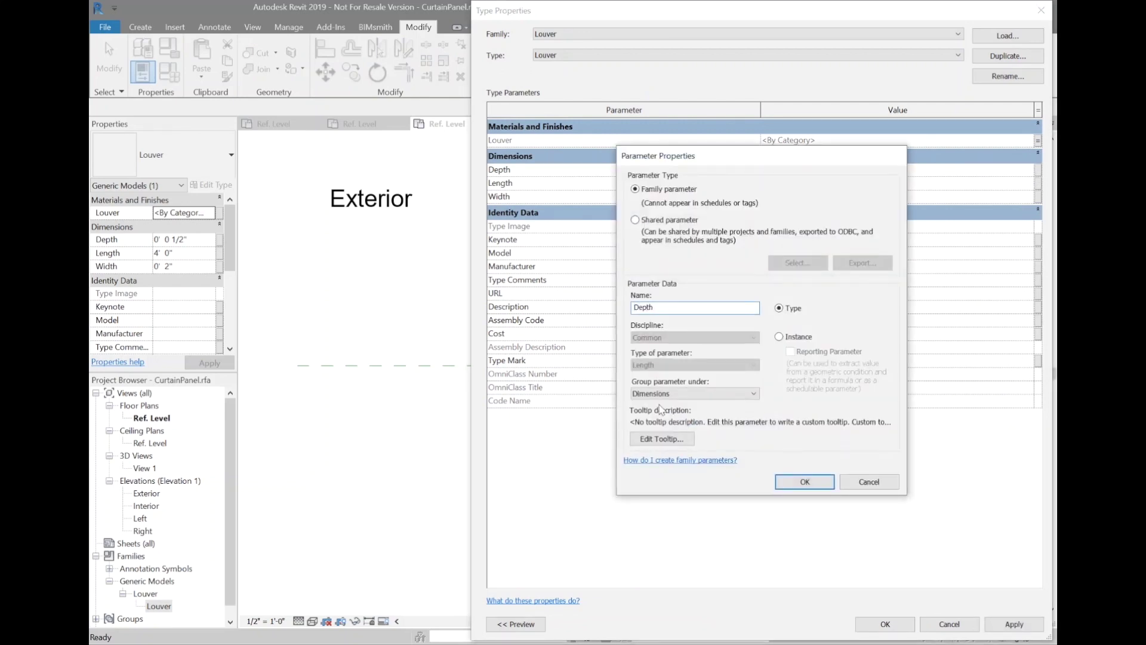
{"action": "key", "text": "Return"}
{"action": "left_click", "coordinate": [788, 441]}
- Link the Louver's Length and Width to new family parameters and close Type Properties
{"action": "left_click", "coordinate": [1038, 197]}
{"action": "left_click", "coordinate": [663, 408]}
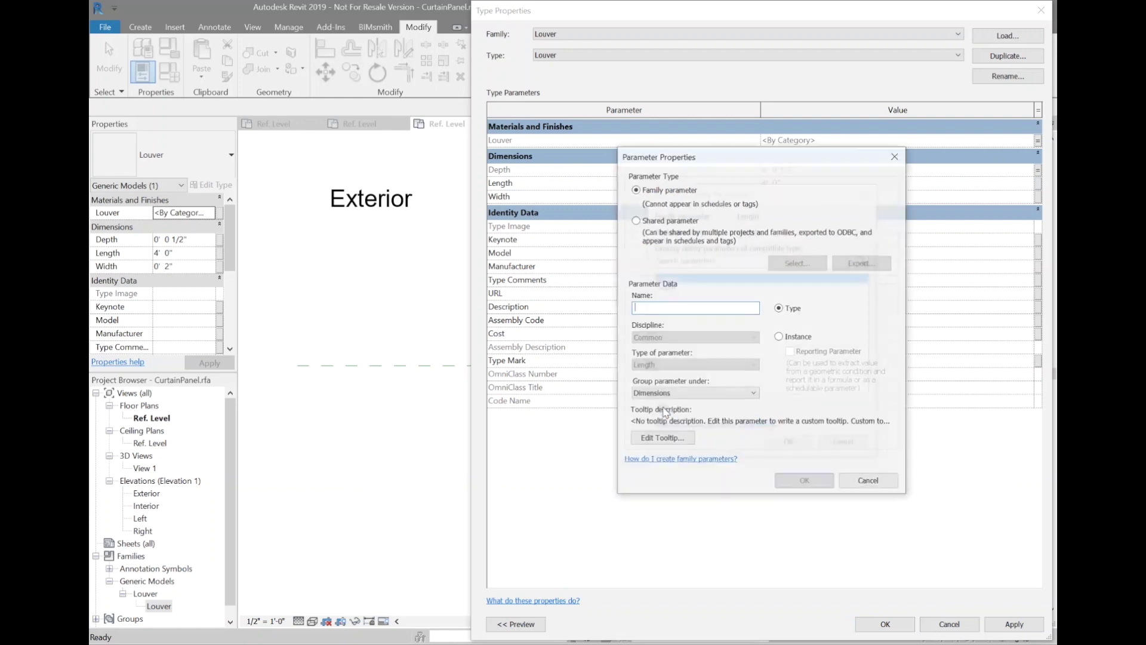
{"action": "type", "text": "Length"}
{"action": "key", "text": "Return"}
{"action": "left_click", "coordinate": [788, 444]}
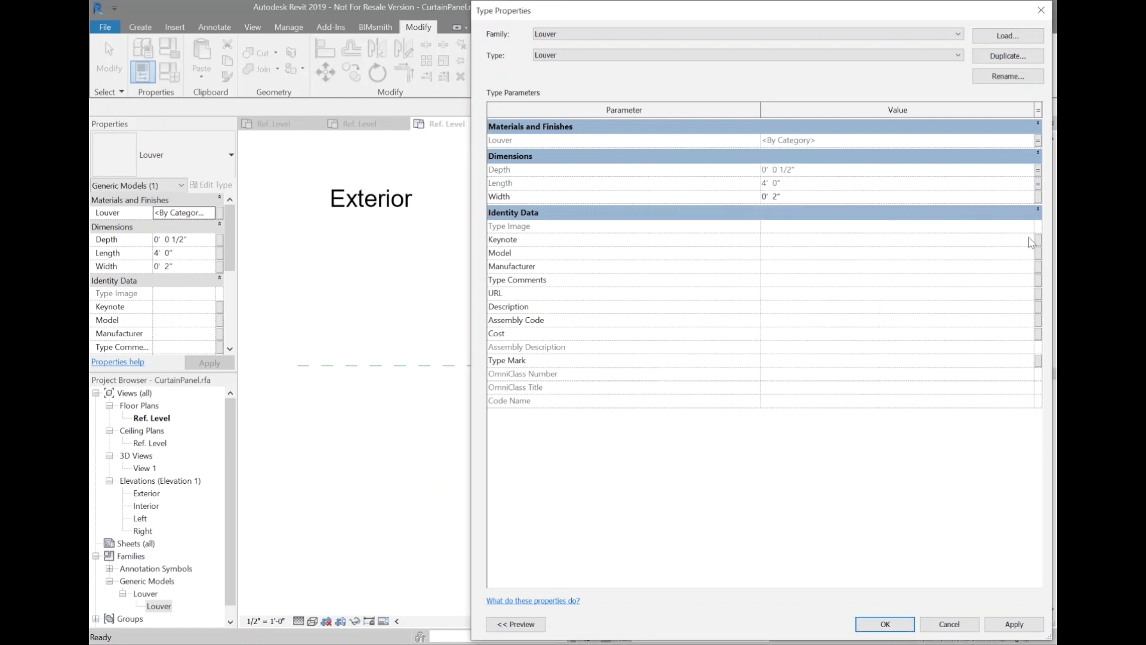
{"action": "left_click", "coordinate": [1038, 197]}
{"action": "left_click", "coordinate": [663, 408]}
{"action": "type", "text": "Width"}
{"action": "key", "text": "Return"}
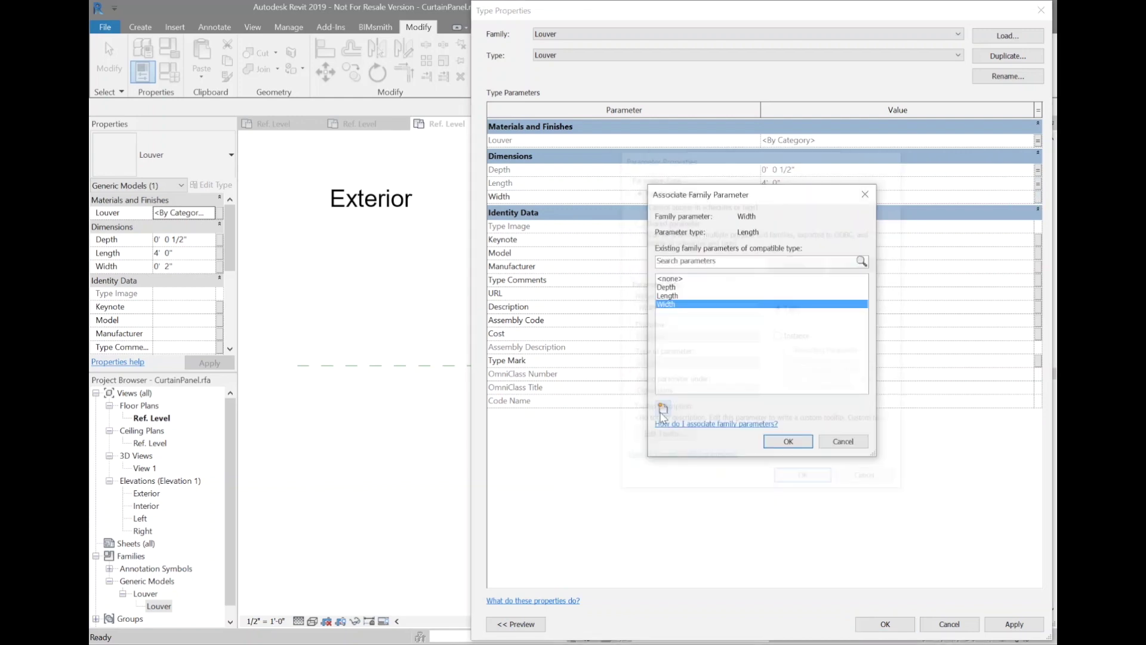
{"action": "key", "text": "Return"}
{"action": "left_click", "coordinate": [885, 623]}
{"action": "key", "text": "d"}
{"action": "key", "text": "i"}
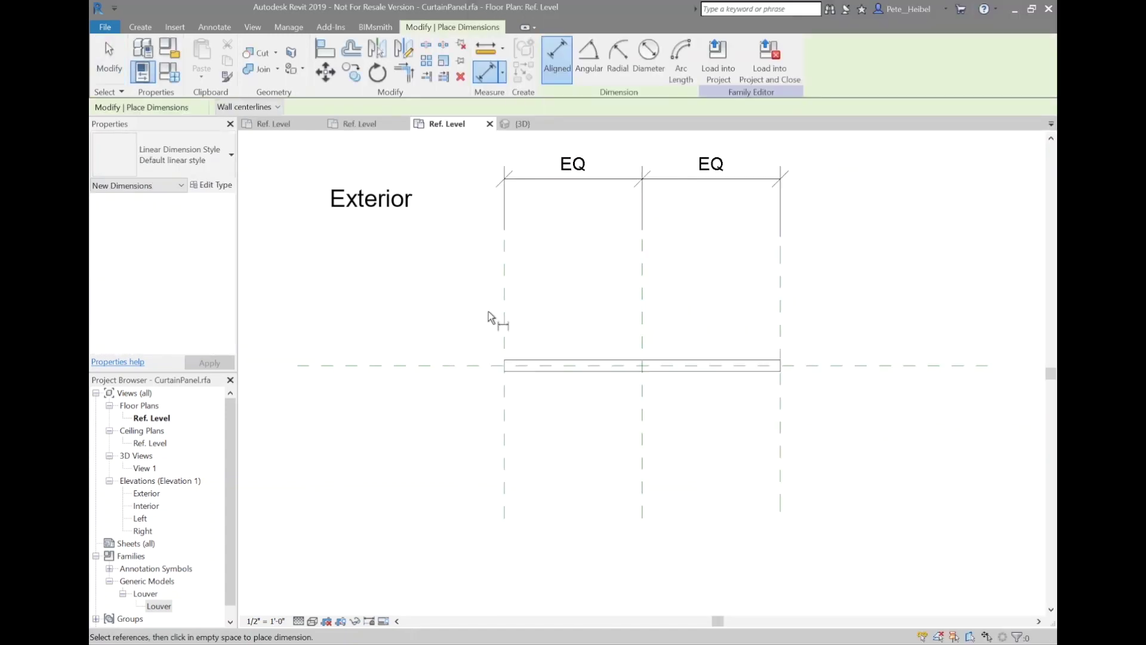
- Dimension the overall width between the left and right reference planes
{"action": "left_click", "coordinate": [503, 308]}
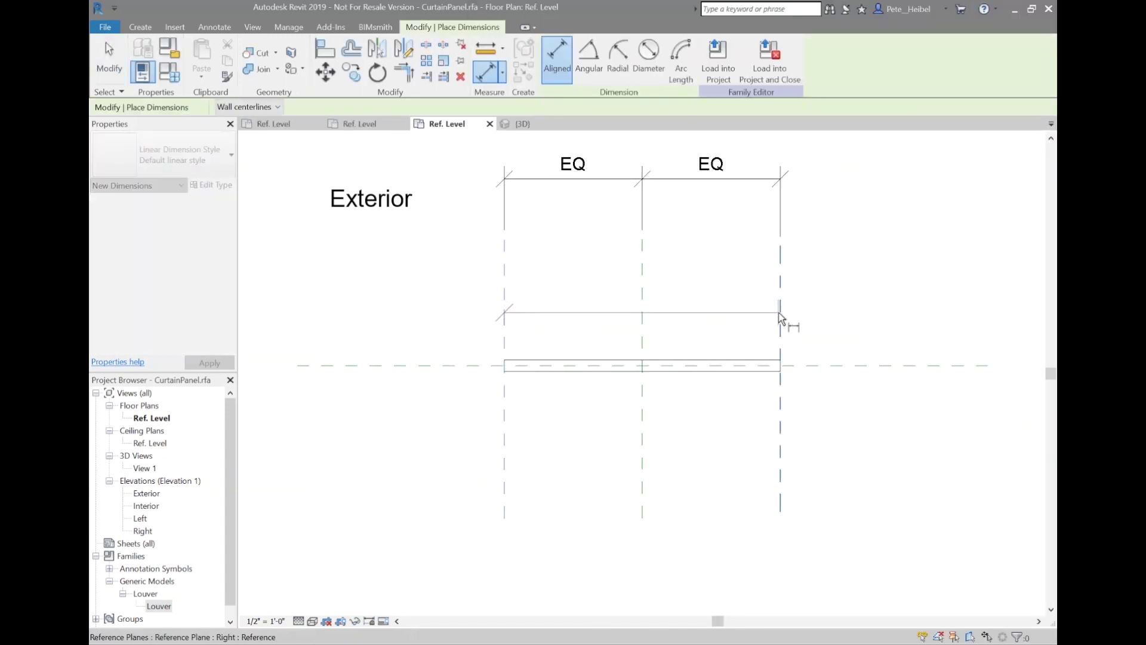
{"action": "left_click", "coordinate": [727, 291]}
{"action": "key", "text": "Escape"}
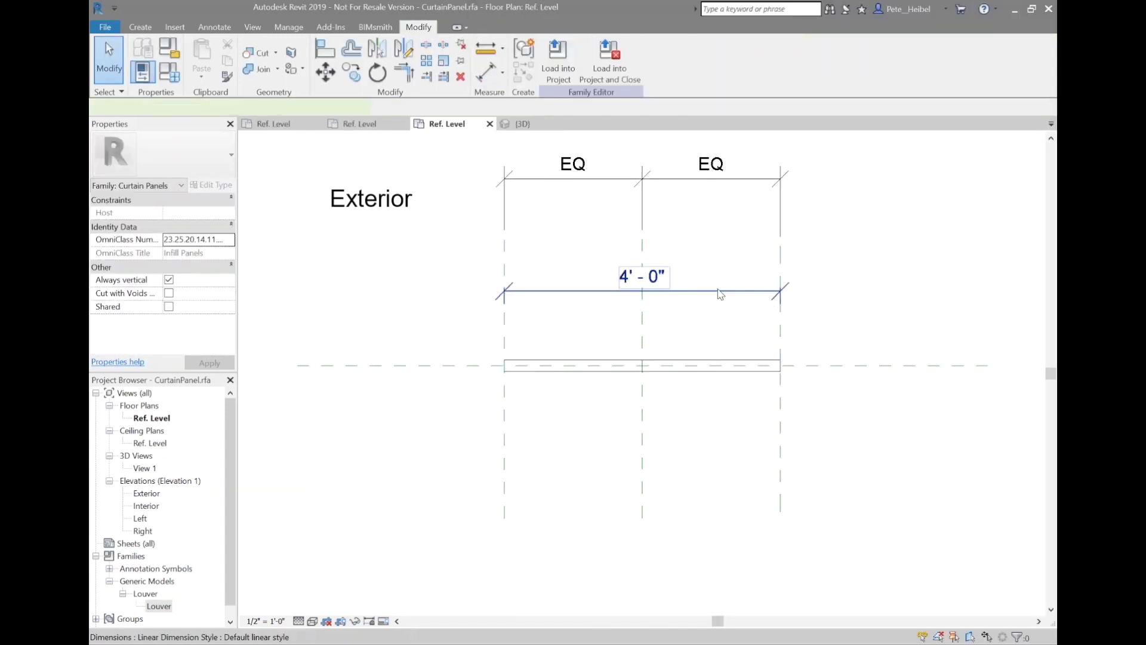
{"action": "middle_click_drag", "start_coordinate": [671, 130], "coordinate": [653, 209]}
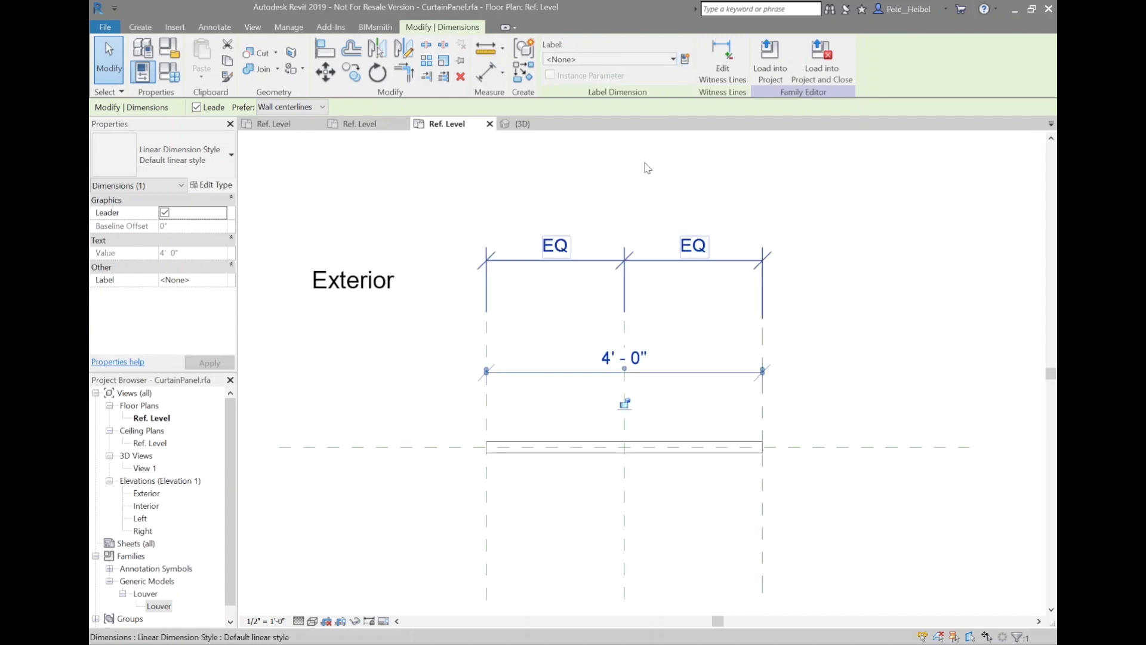
- Label the 4'-0" dimension with a Panel Width instance reporting parameter and nudge it up
{"action": "left_click", "coordinate": [687, 60]}
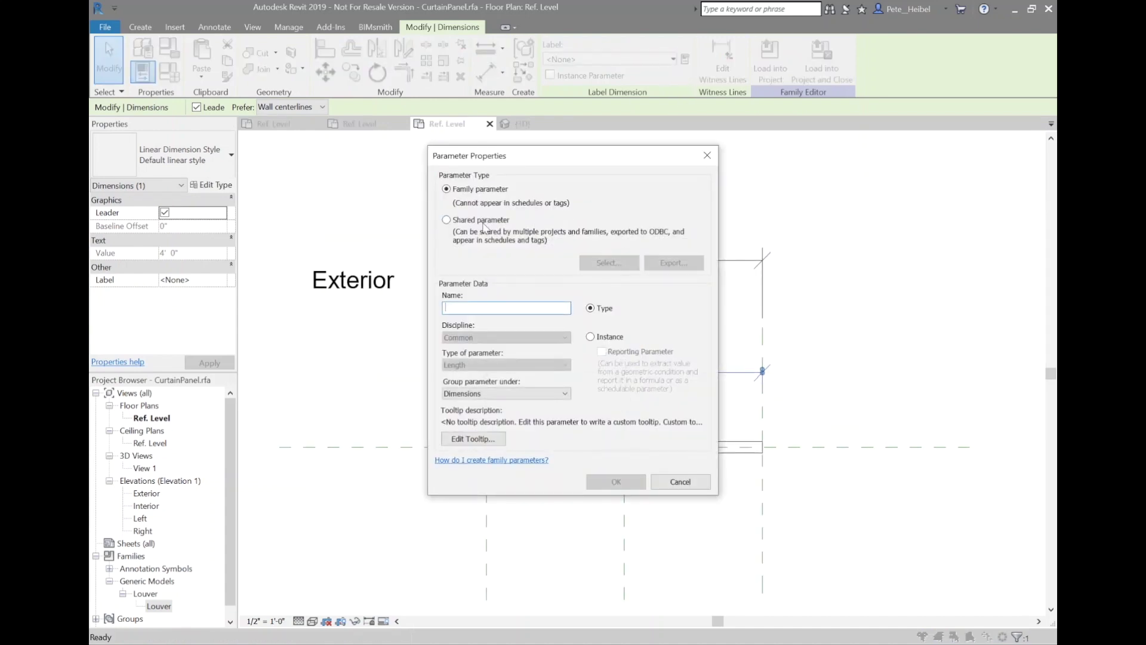
{"action": "type", "text": "Width"}
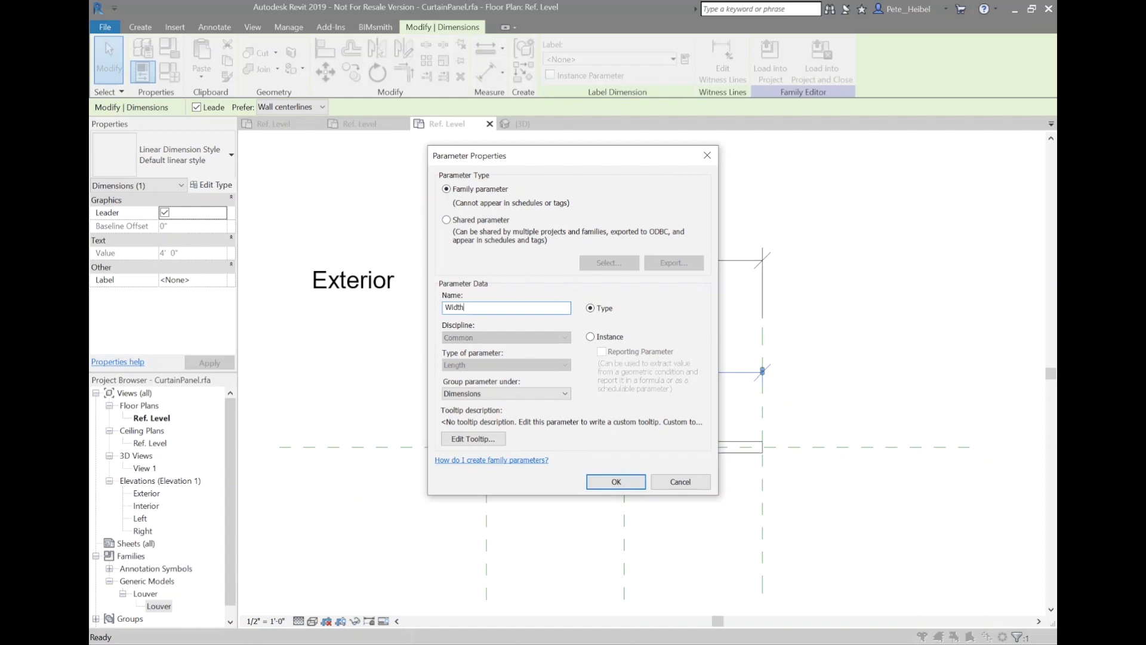
{"action": "left_click", "coordinate": [611, 339]}
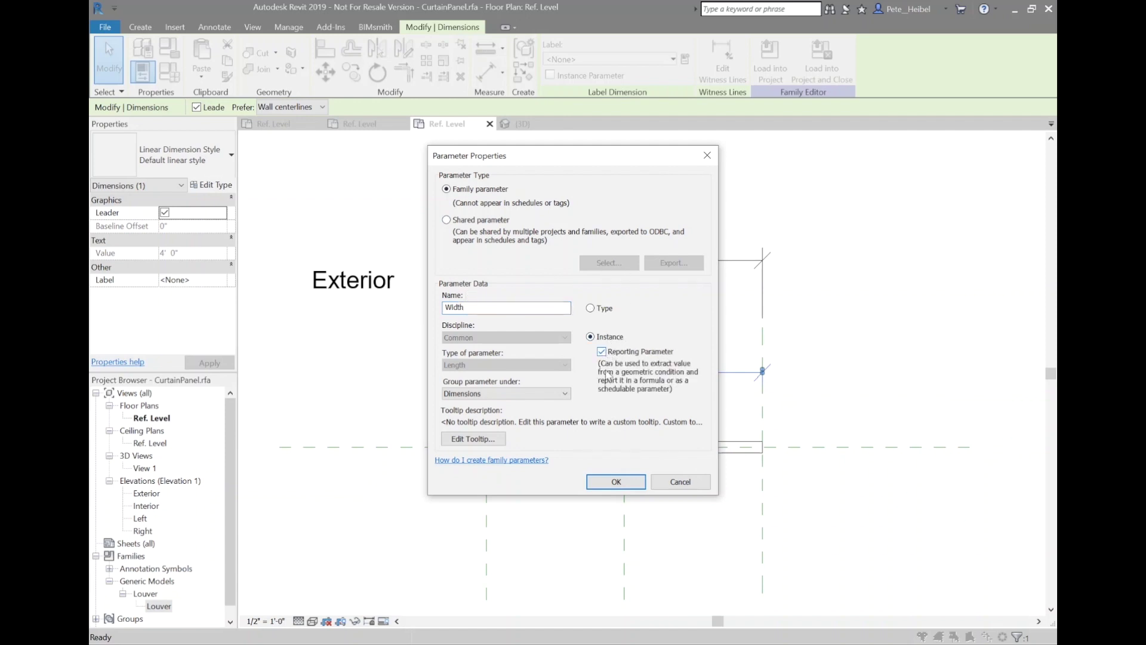
{"action": "left_click", "coordinate": [615, 484]}
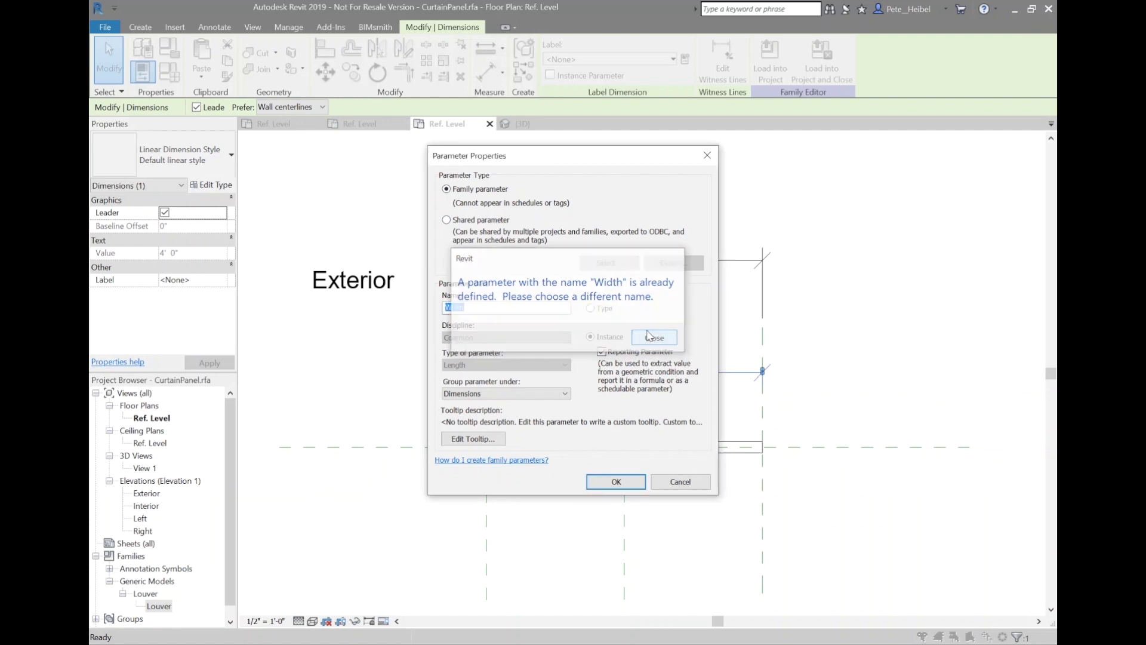
{"action": "left_click", "coordinate": [653, 335]}
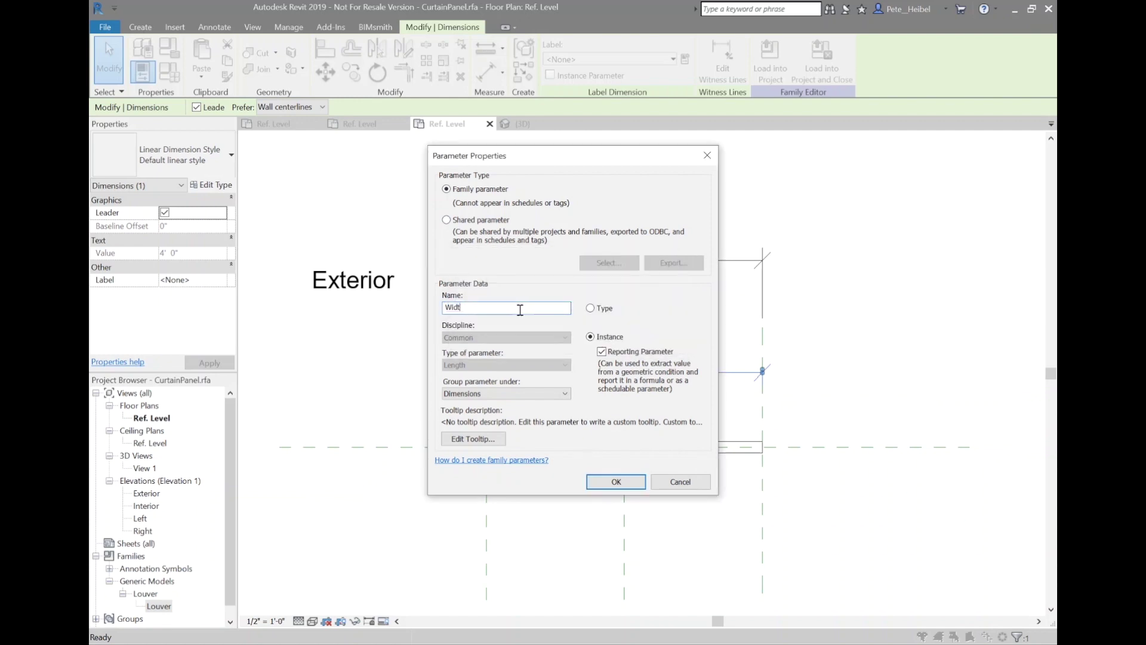
{"action": "key", "text": "BackSpace"}
{"action": "key", "text": "BackSpace"}
{"action": "key", "text": "BackSpace"}
{"action": "type", "text": "Panel"}
{"action": "type", "text": "th"}
{"action": "key", "text": "Return"}
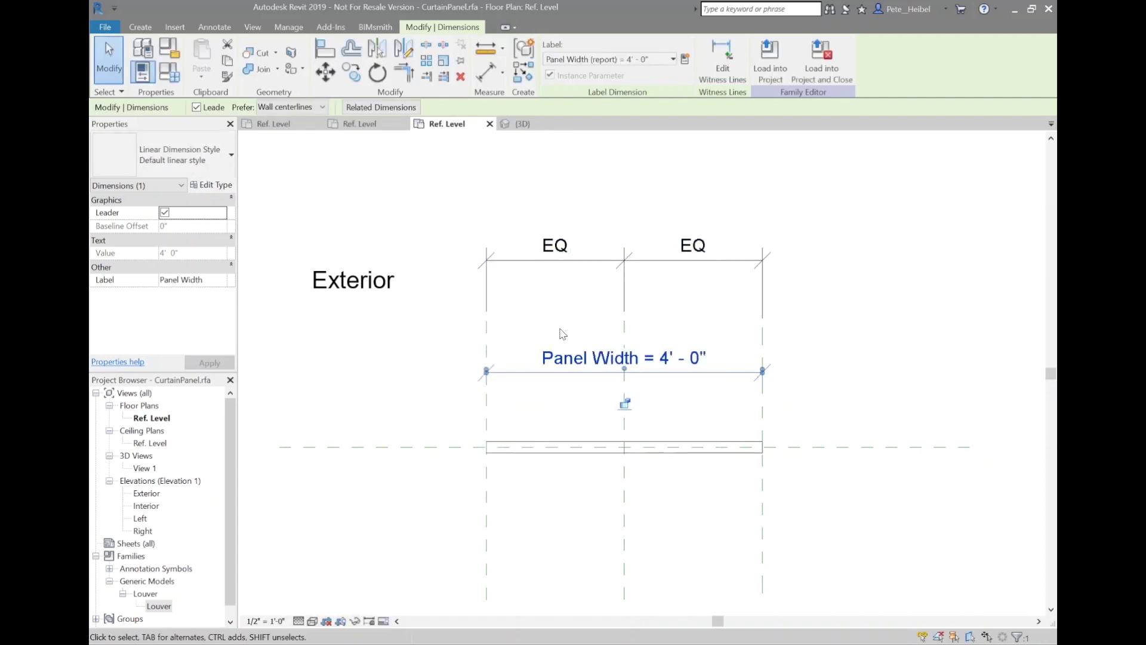
{"action": "key", "text": "Escape"}
{"action": "left_click_drag", "start_coordinate": [565, 362], "coordinate": [567, 351]}
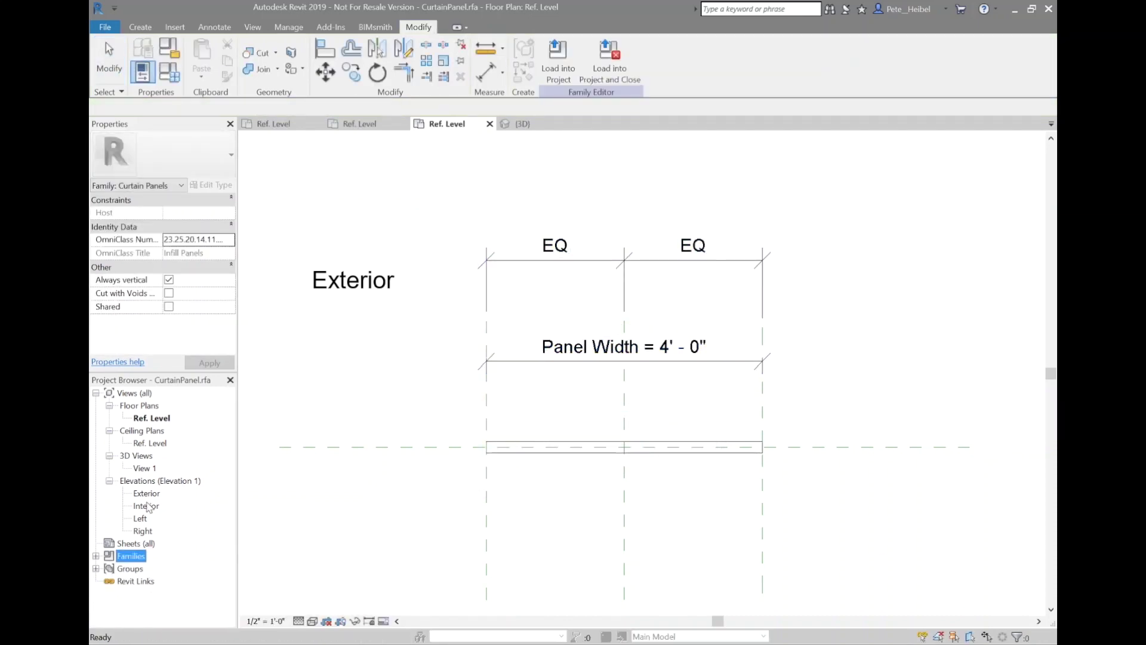
{"action": "left_click", "coordinate": [146, 506]}
- In the Interior elevation, draw a bottom reference plane and mirror a copy near the top
{"action": "double_click", "coordinate": [147, 507]}
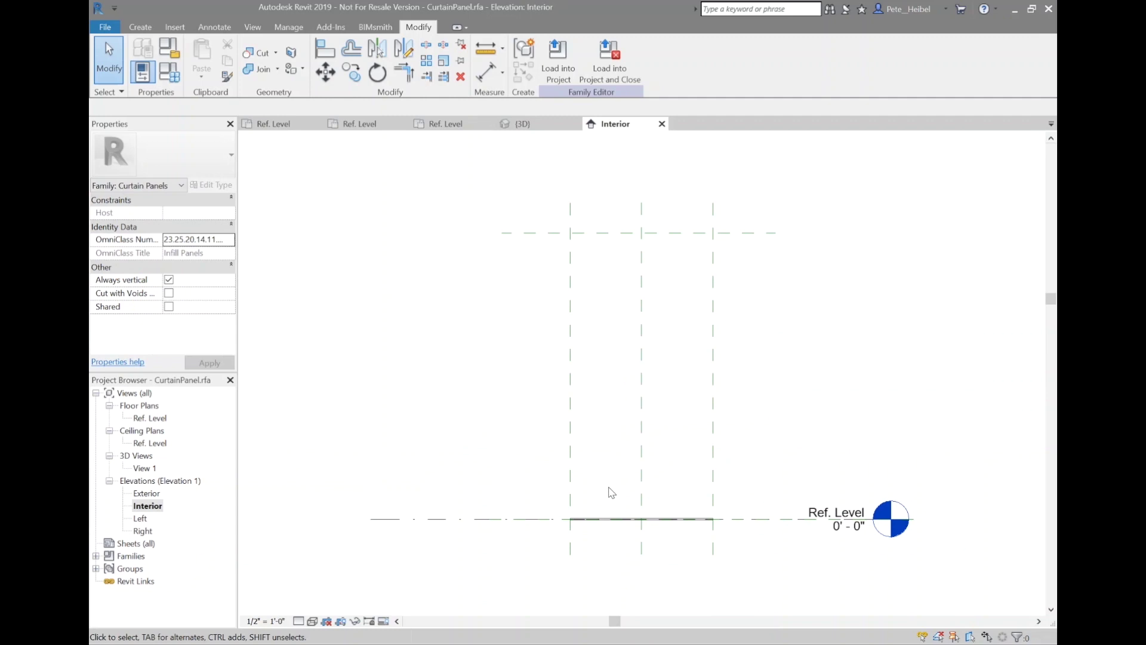
{"action": "left_click", "coordinate": [140, 27]}
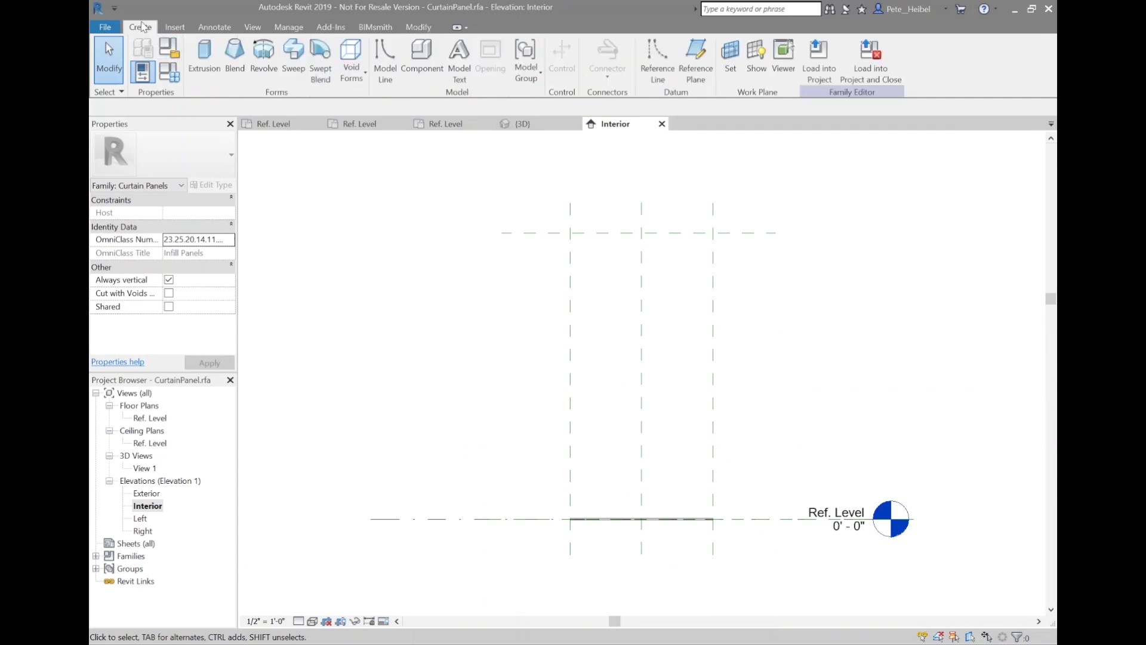
{"action": "left_click", "coordinate": [696, 64]}
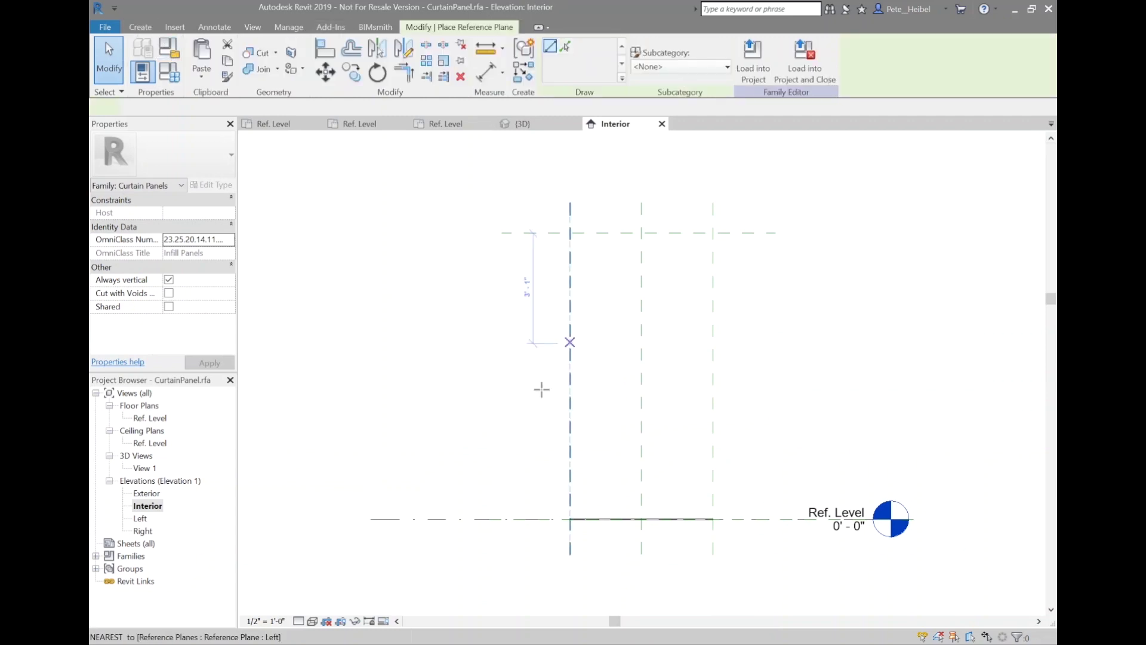
{"action": "left_click", "coordinate": [502, 477]}
{"action": "left_click", "coordinate": [775, 477]}
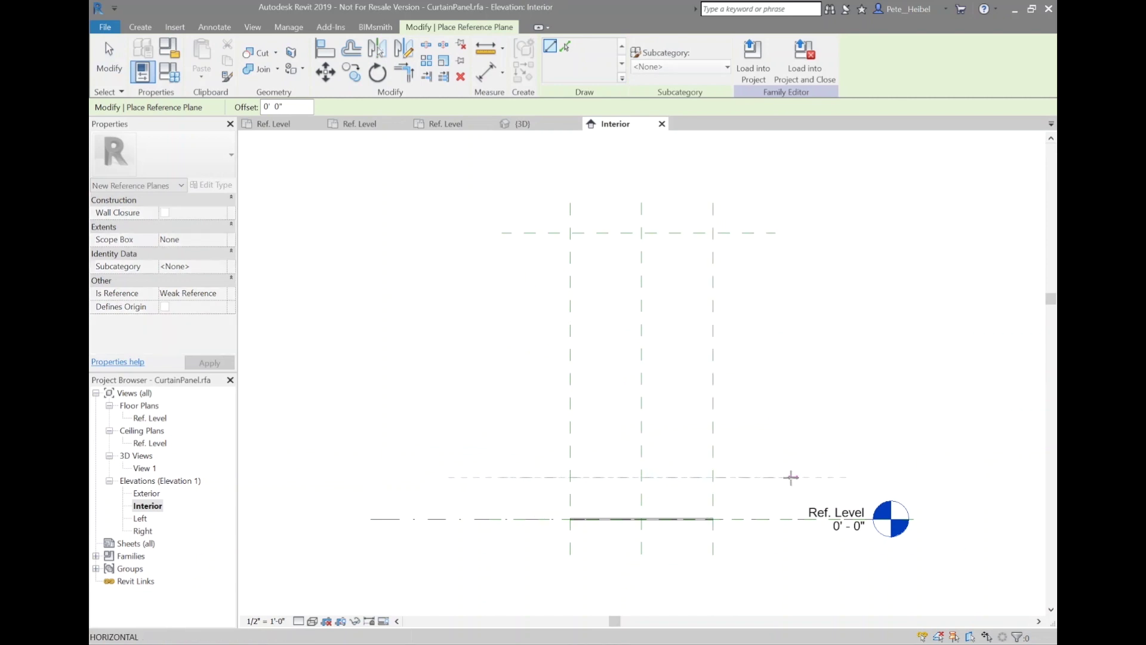
{"action": "key", "text": "Escape"}
{"action": "key", "text": "Escape"}
{"action": "left_click", "coordinate": [747, 477]}
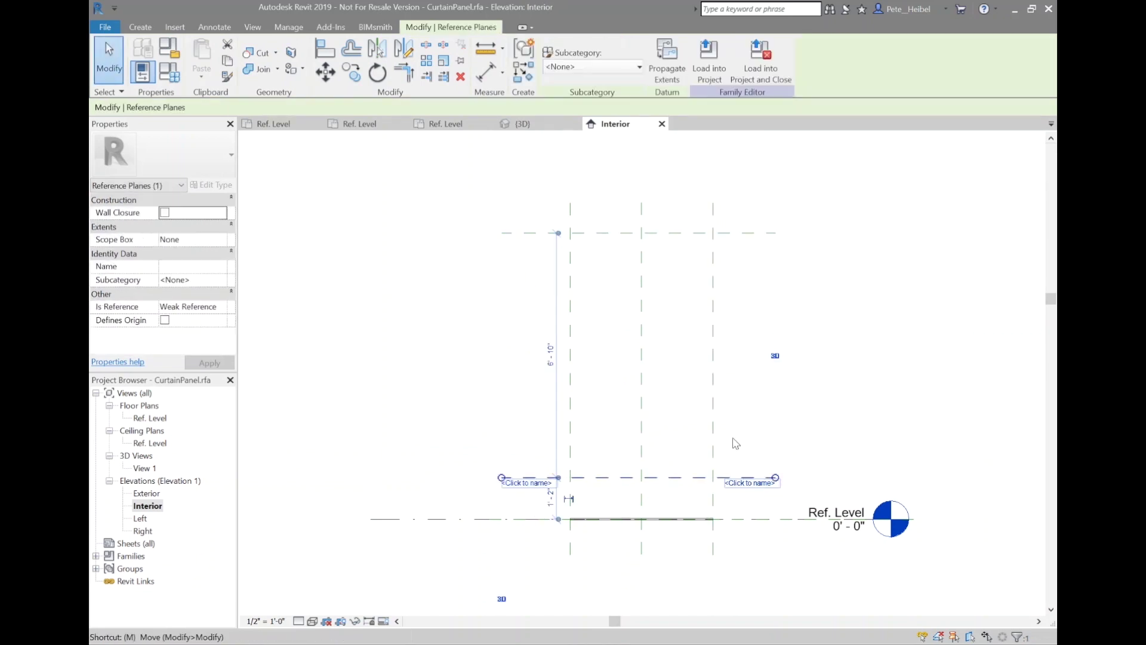
{"action": "key", "text": "d"}
{"action": "key", "text": "m"}
{"action": "left_click", "coordinate": [739, 389]}
{"action": "key", "text": "Escape"}
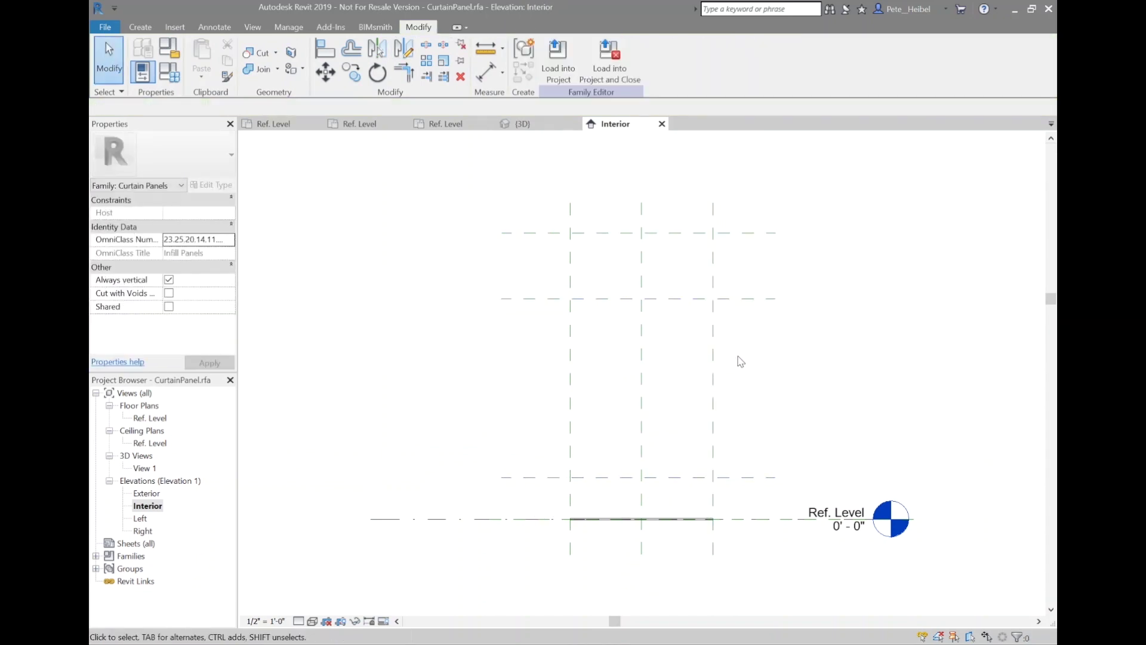
- Dimension the top and bottom plane offsets (1'-10" and 1'-2")
{"action": "key", "text": "d"}
{"action": "key", "text": "i"}
{"action": "left_click", "coordinate": [591, 301]}
{"action": "left_click", "coordinate": [545, 234]}
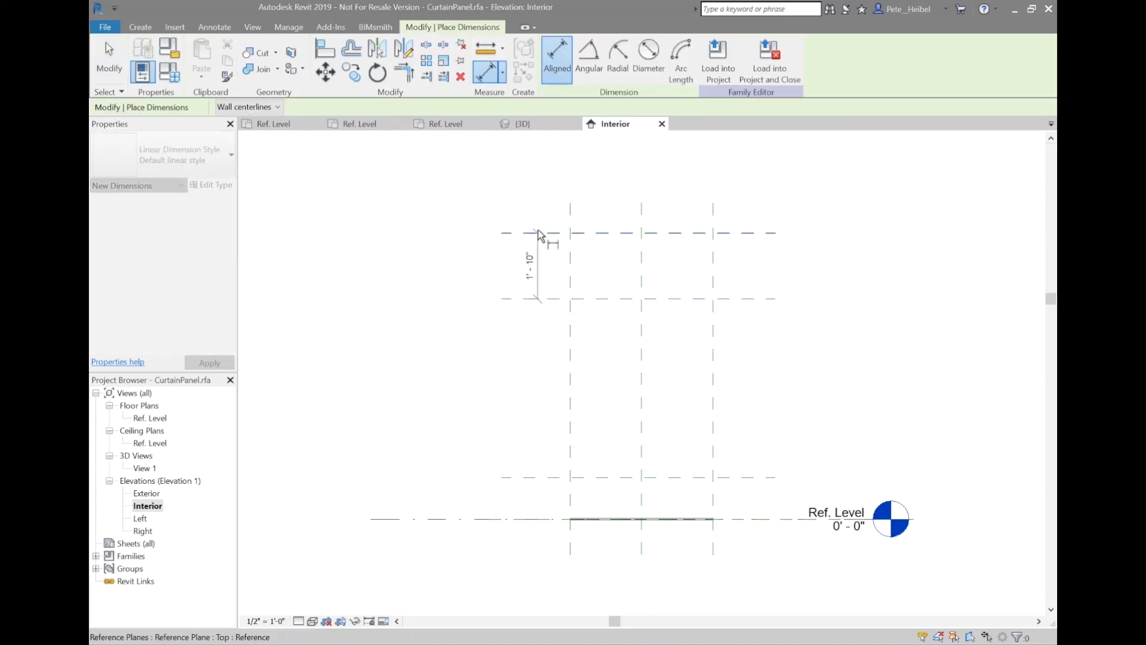
{"action": "left_click", "coordinate": [511, 260]}
{"action": "left_click", "coordinate": [525, 477]}
{"action": "left_click", "coordinate": [527, 519]}
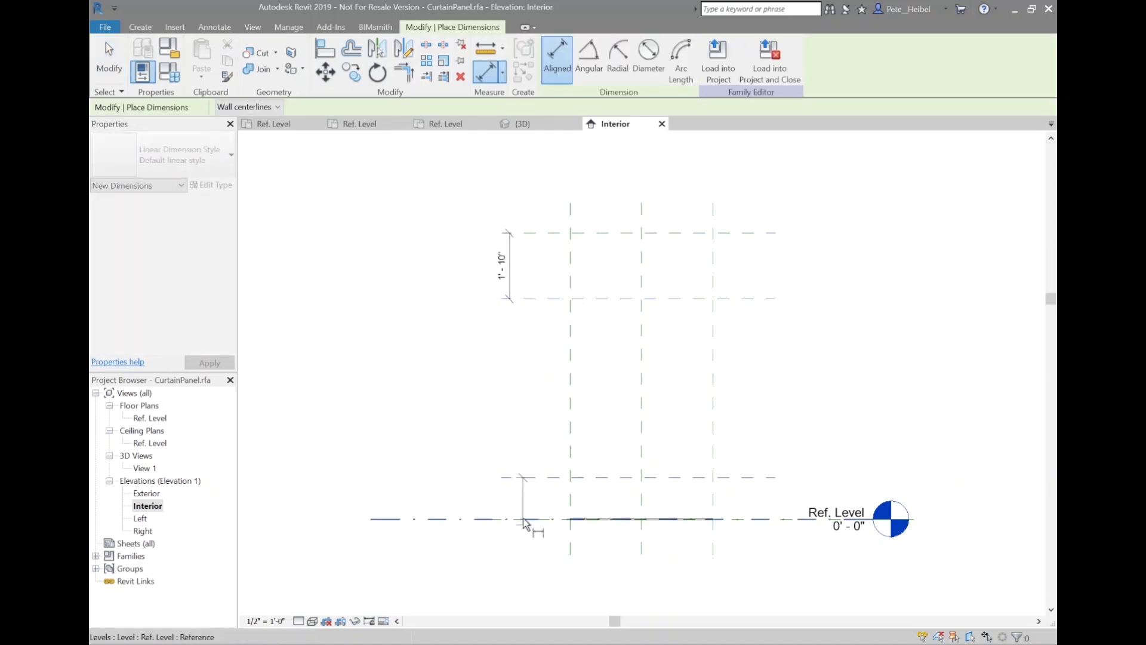
{"action": "left_click", "coordinate": [509, 538]}
{"action": "key", "text": "Escape"}
{"action": "key", "text": "Escape"}
- Label both offset dimensions with a new Array Offset parameter
{"action": "left_click", "coordinate": [503, 496]}
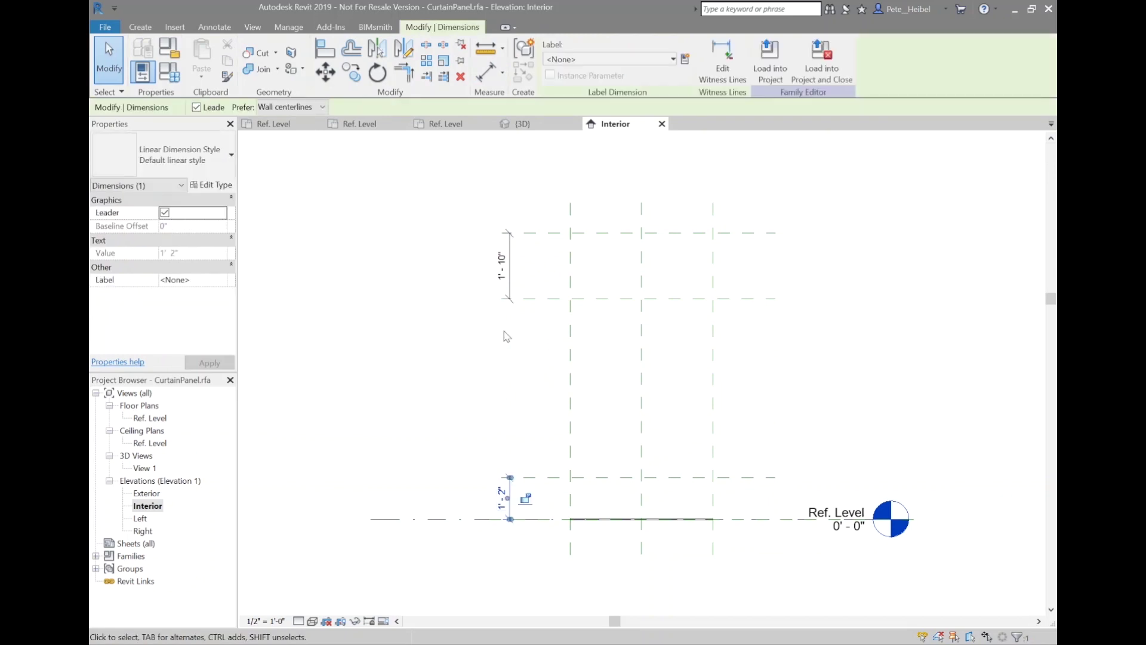
{"action": "left_click", "coordinate": [503, 264], "text": "ctrl"}
{"action": "left_click", "coordinate": [683, 61]}
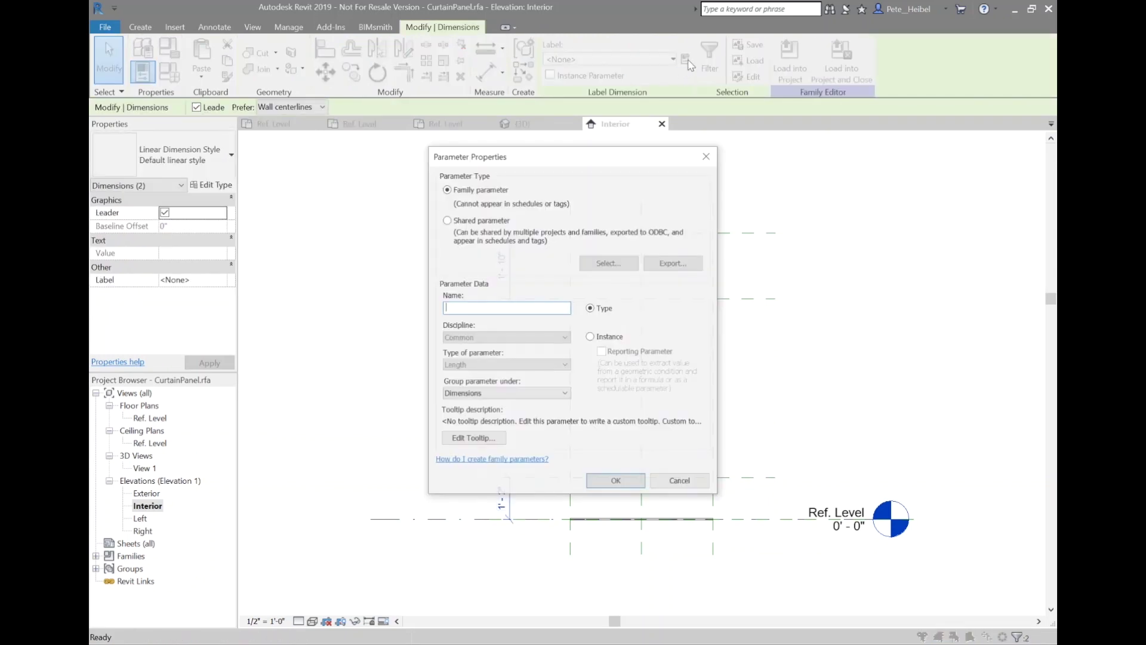
{"action": "type", "text": "Array Offset"}
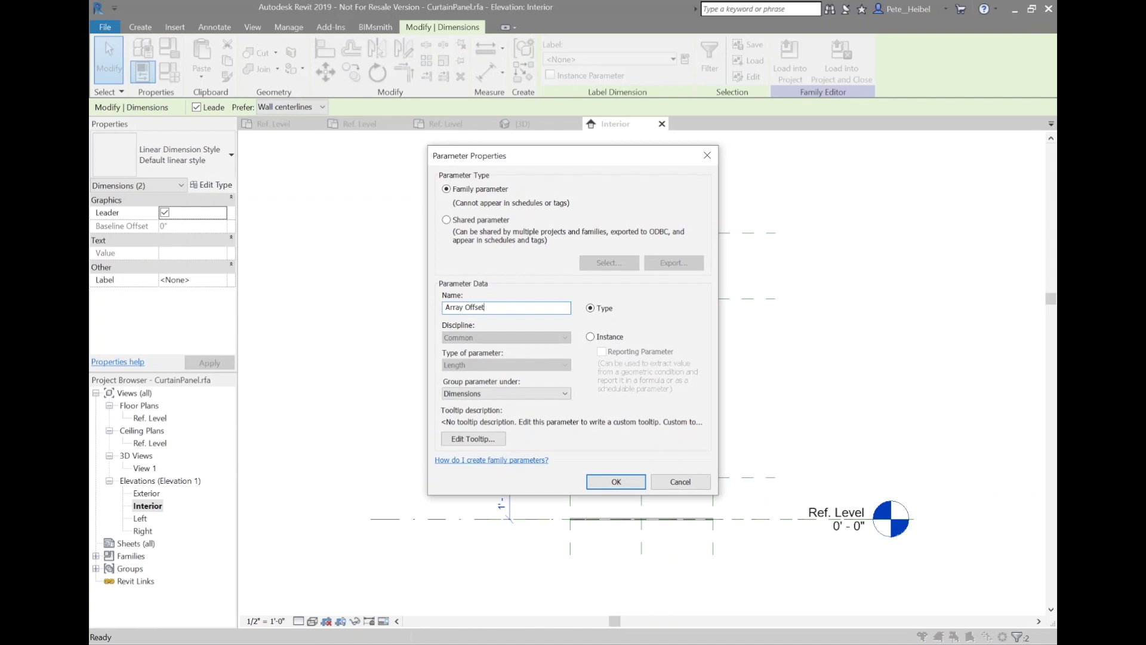
{"action": "key", "text": "Return"}
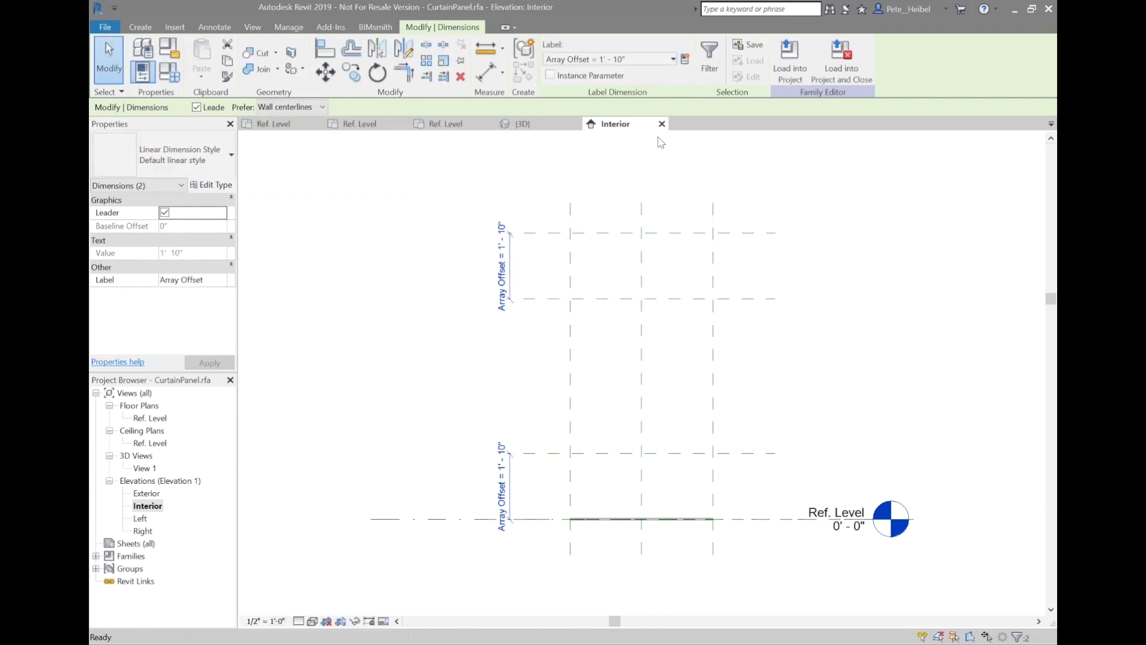
- Set the Array Offset value to 3"
{"action": "left_click", "coordinate": [616, 280]}
{"action": "left_click", "coordinate": [507, 285]}
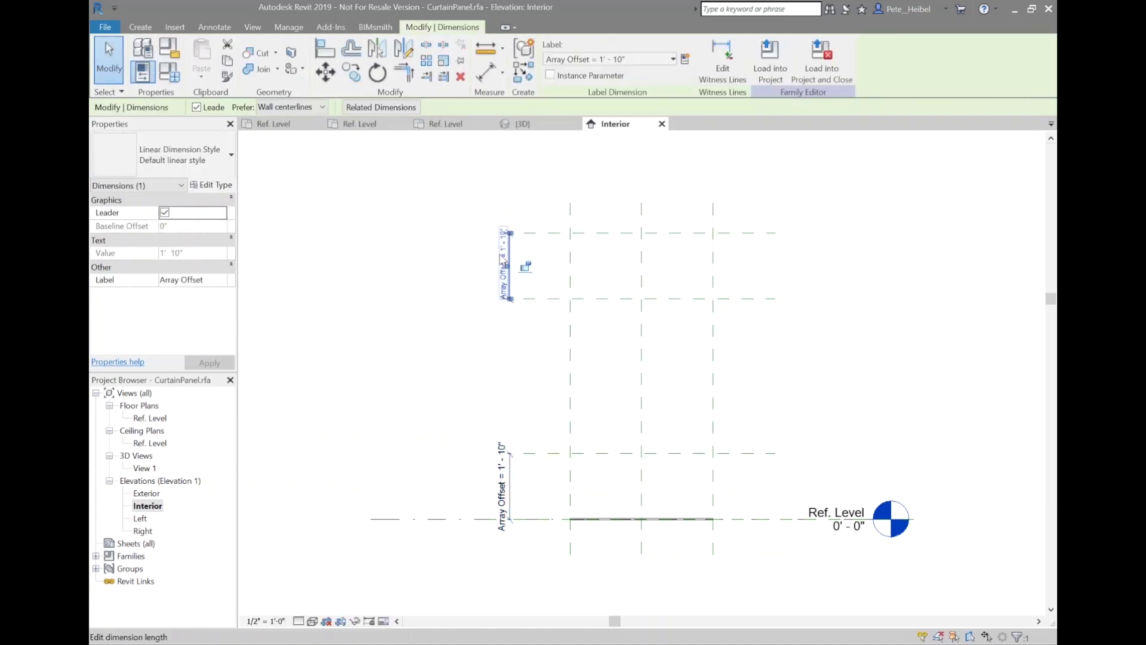
{"action": "left_click", "coordinate": [504, 255]}
{"action": "type", "text": "3'"}
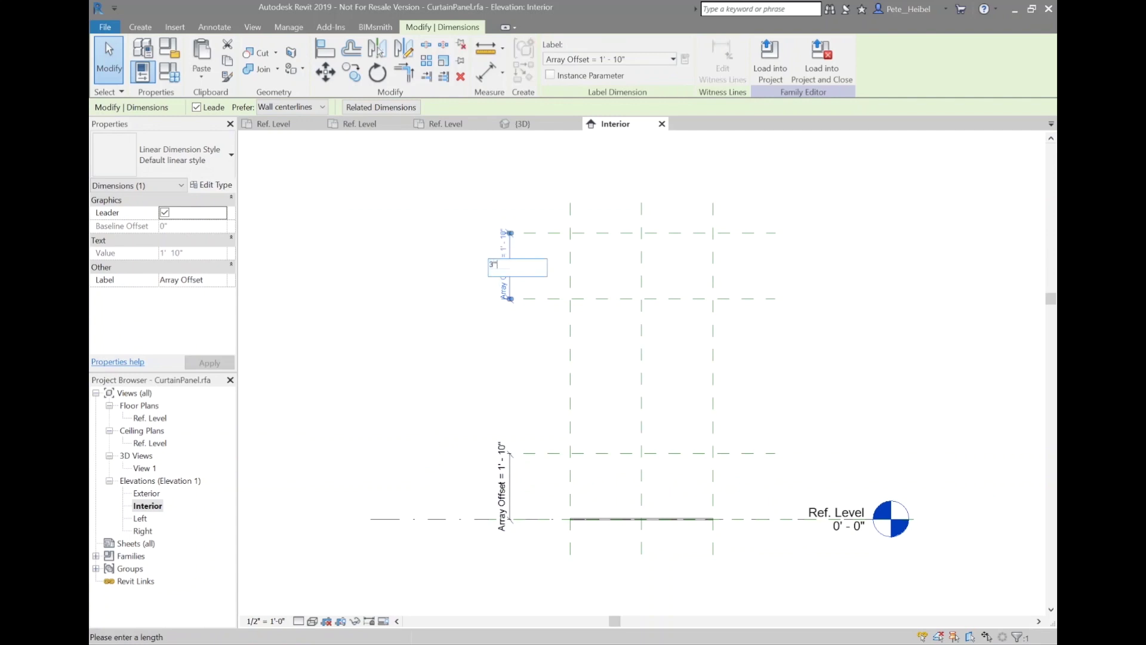
{"action": "key", "text": "Return"}
{"action": "left_click", "coordinate": [529, 347]}
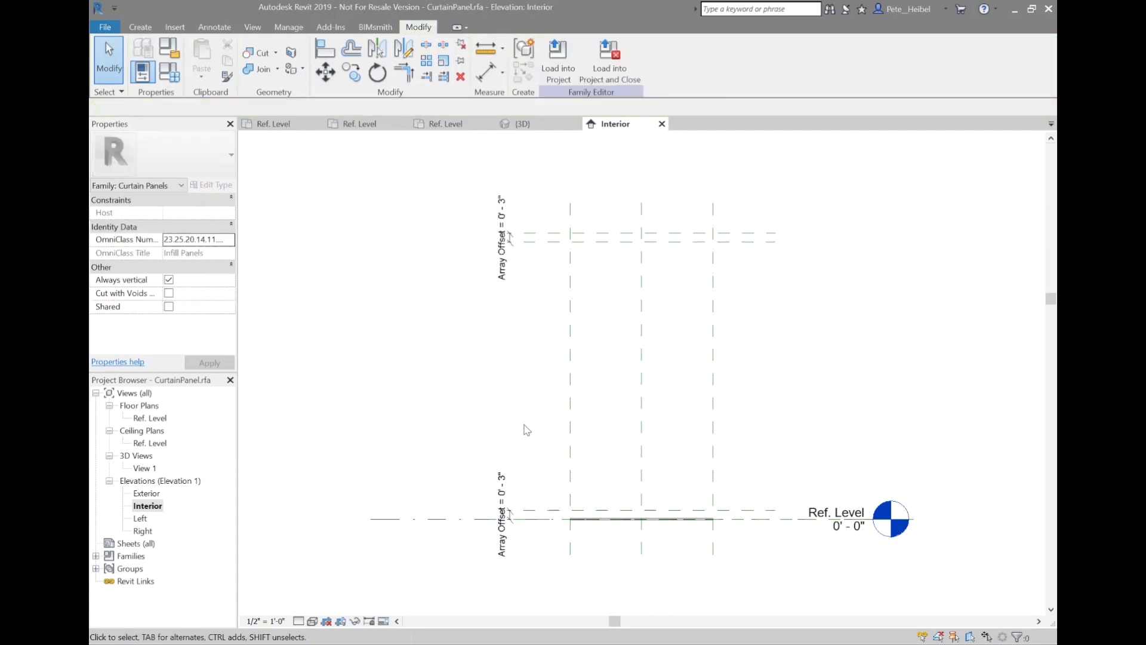
{"action": "double_click", "coordinate": [154, 419]}
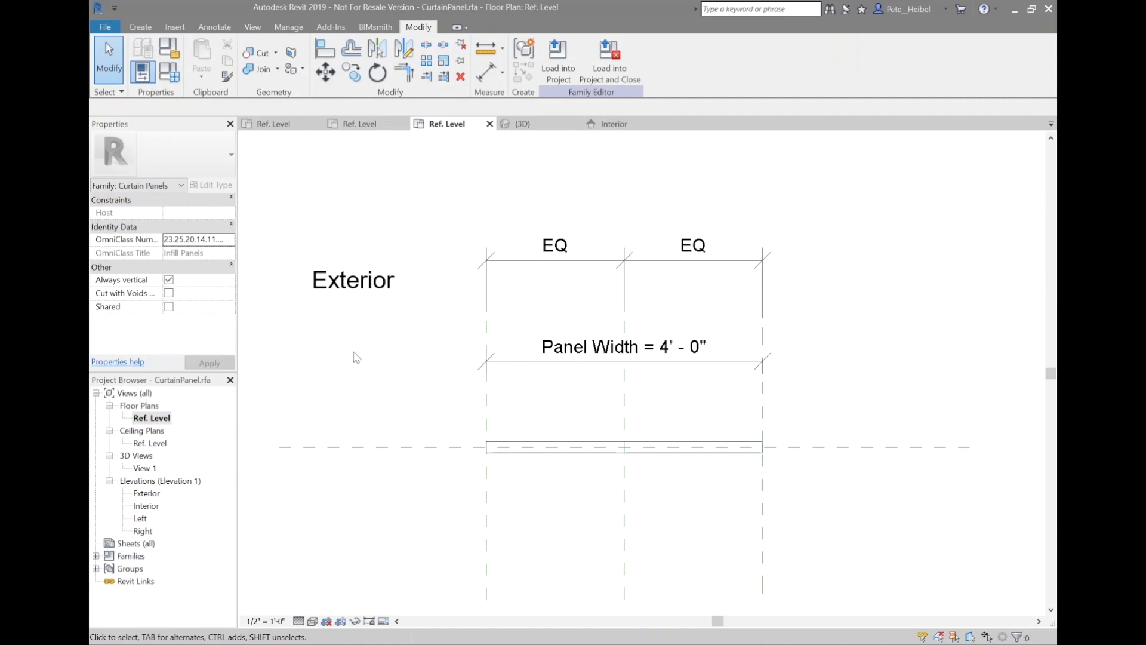
- In Family Types, change the Length parameter to an instance parameter
{"action": "left_click", "coordinate": [169, 75]}
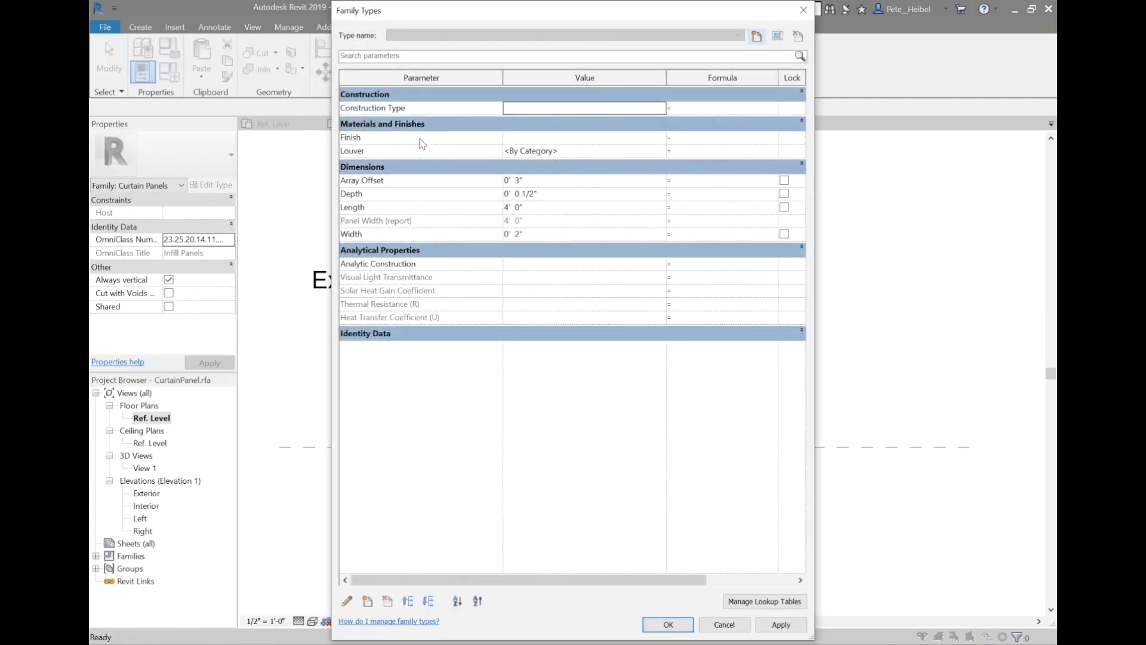
{"action": "left_click", "coordinate": [411, 211]}
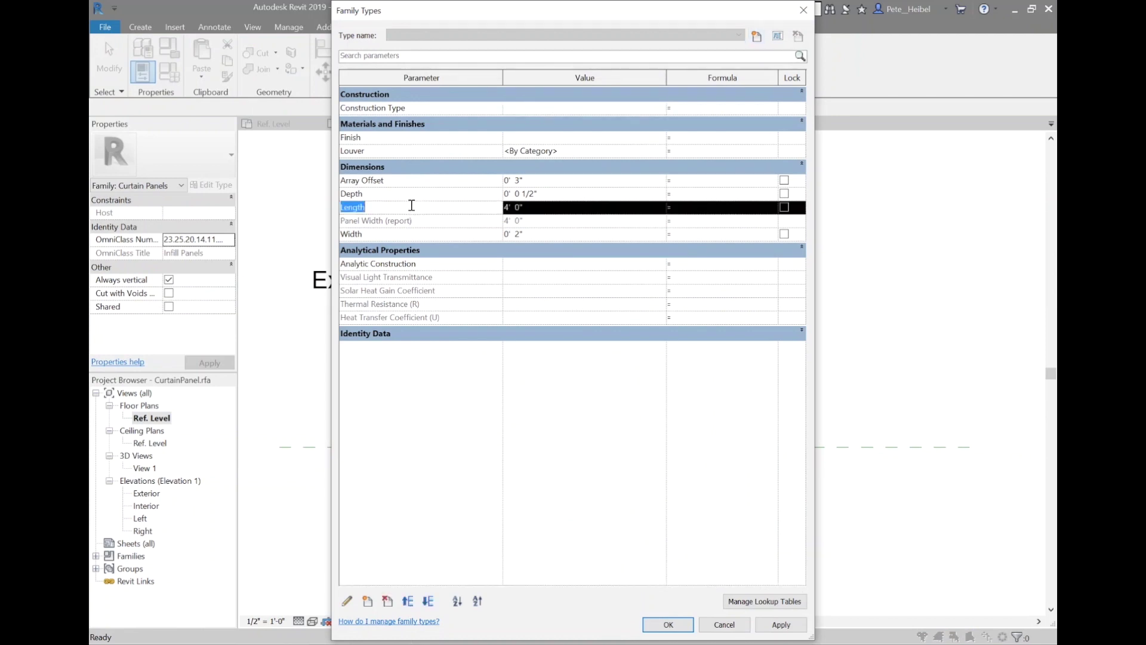
{"action": "left_click", "coordinate": [346, 602]}
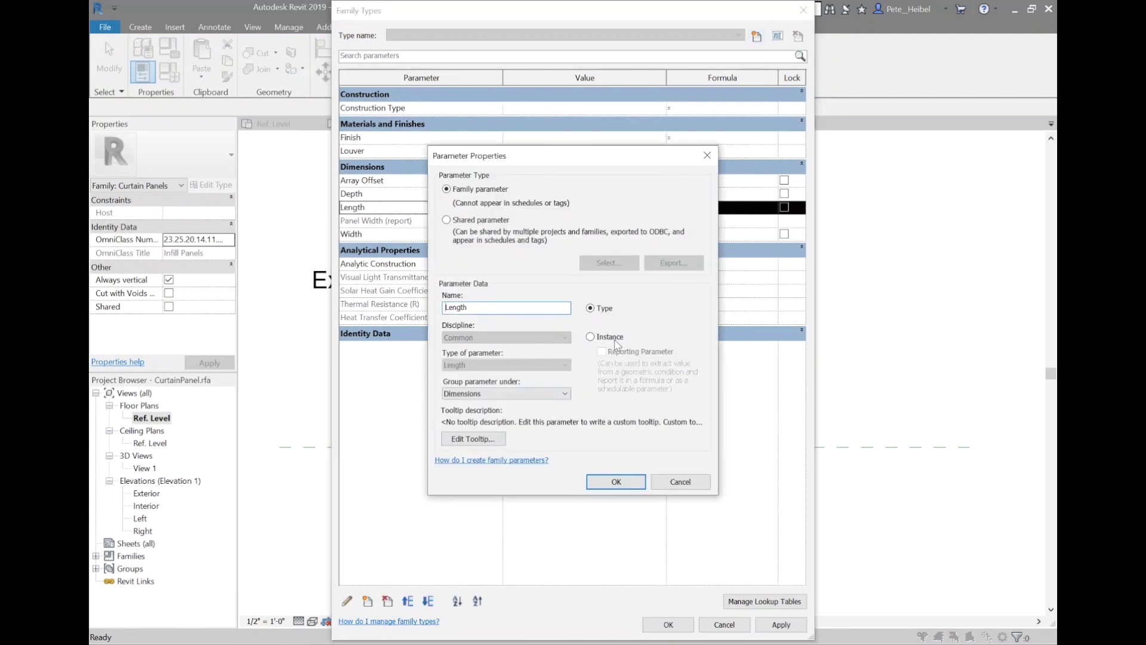
{"action": "left_click", "coordinate": [609, 337]}
{"action": "left_click", "coordinate": [614, 481]}
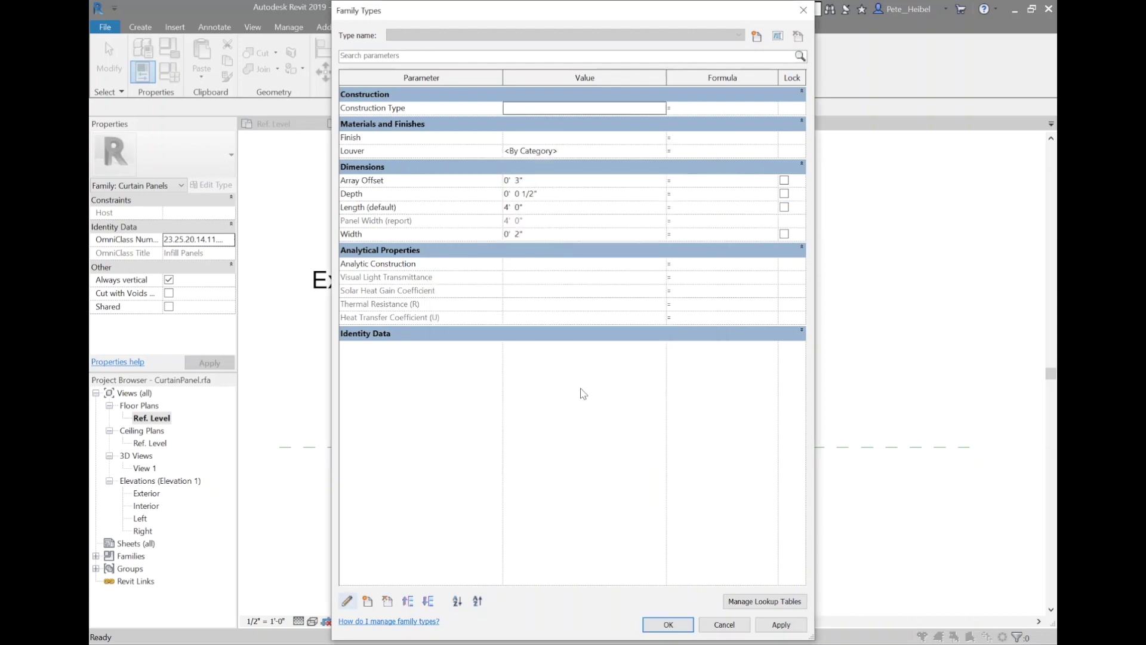
- Change Array Offset to an instance parameter as well and close Family Types
{"action": "left_click", "coordinate": [459, 182]}
{"action": "left_click", "coordinate": [347, 601]}
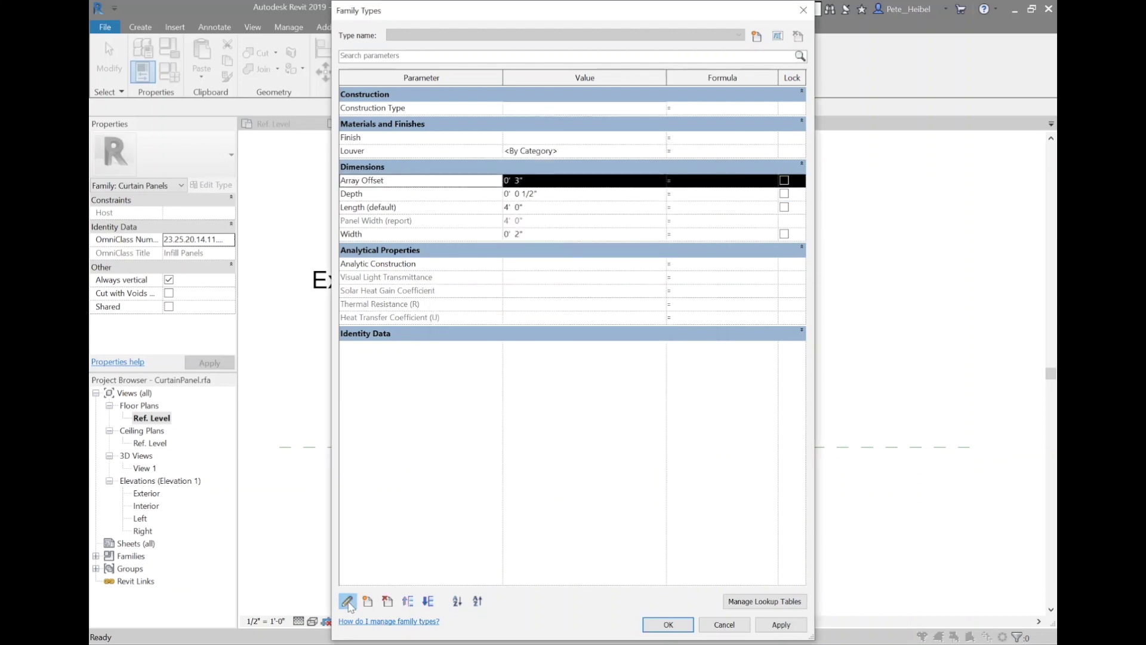
{"action": "left_click", "coordinate": [603, 339]}
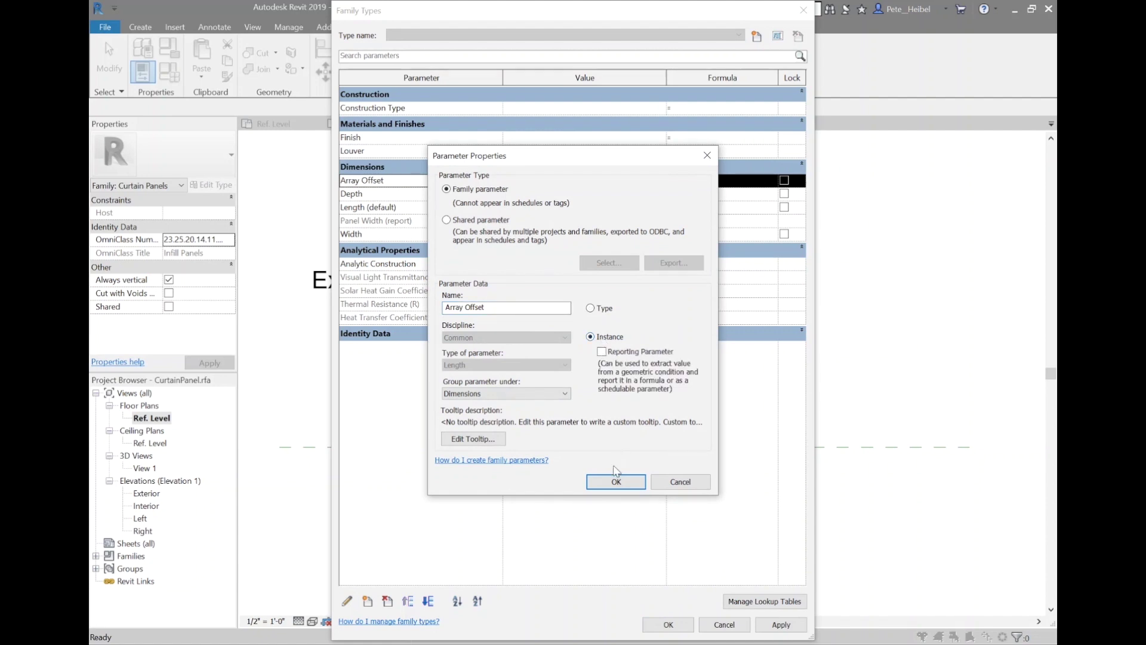
{"action": "left_click", "coordinate": [615, 482]}
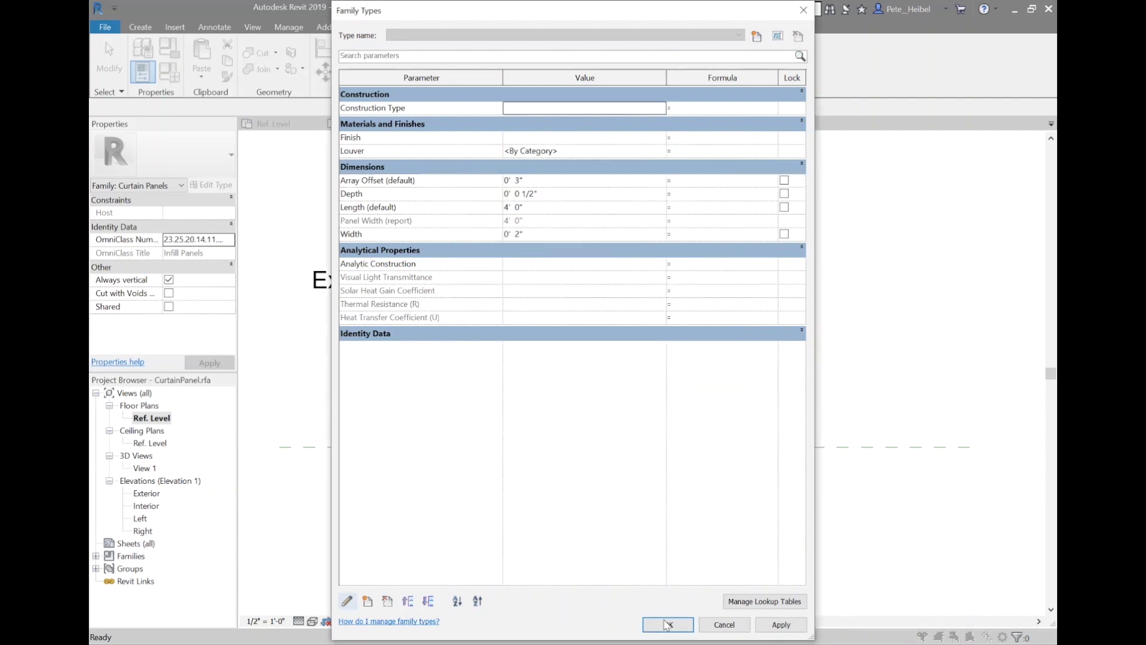
{"action": "left_click", "coordinate": [669, 624]}
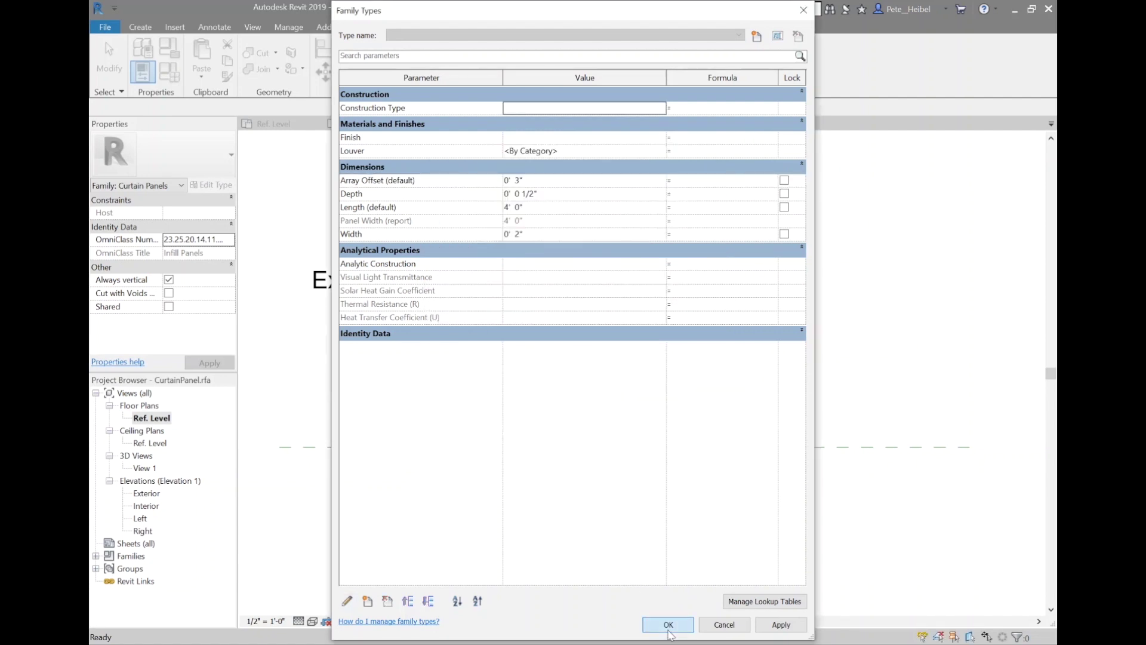
- In the Interior elevation, dimension the 8'-0" height from Ref. Level to the top plane
{"action": "double_click", "coordinate": [146, 505]}
{"action": "key", "text": "d"}
{"action": "key", "text": "i"}
{"action": "left_click", "coordinate": [517, 519]}
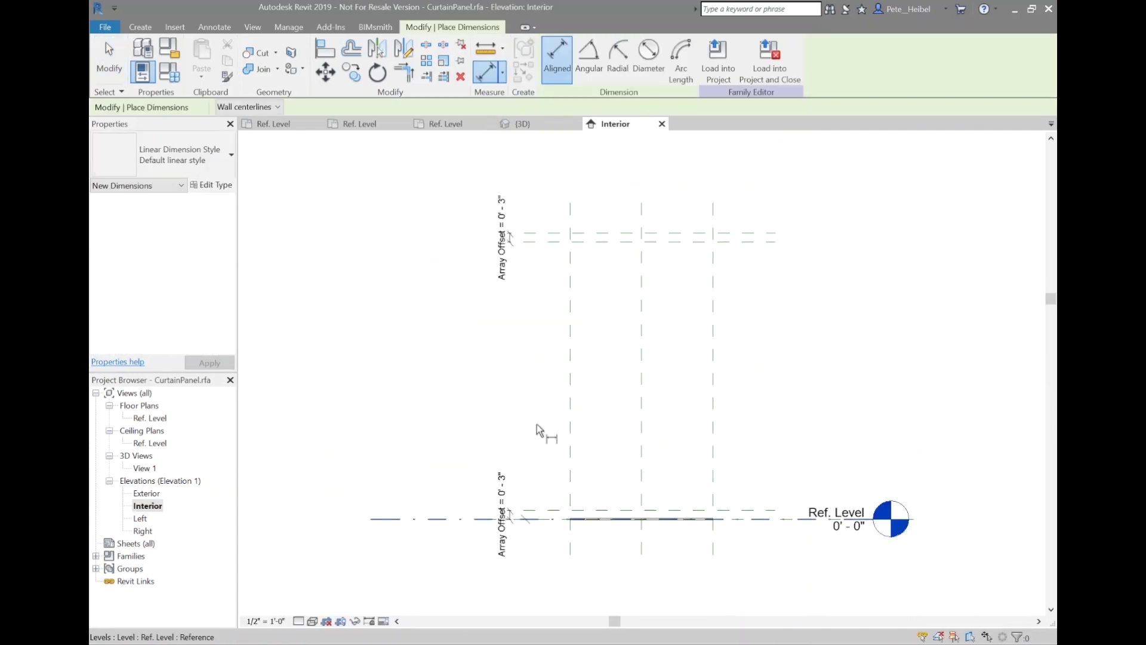
{"action": "left_click", "coordinate": [538, 236]}
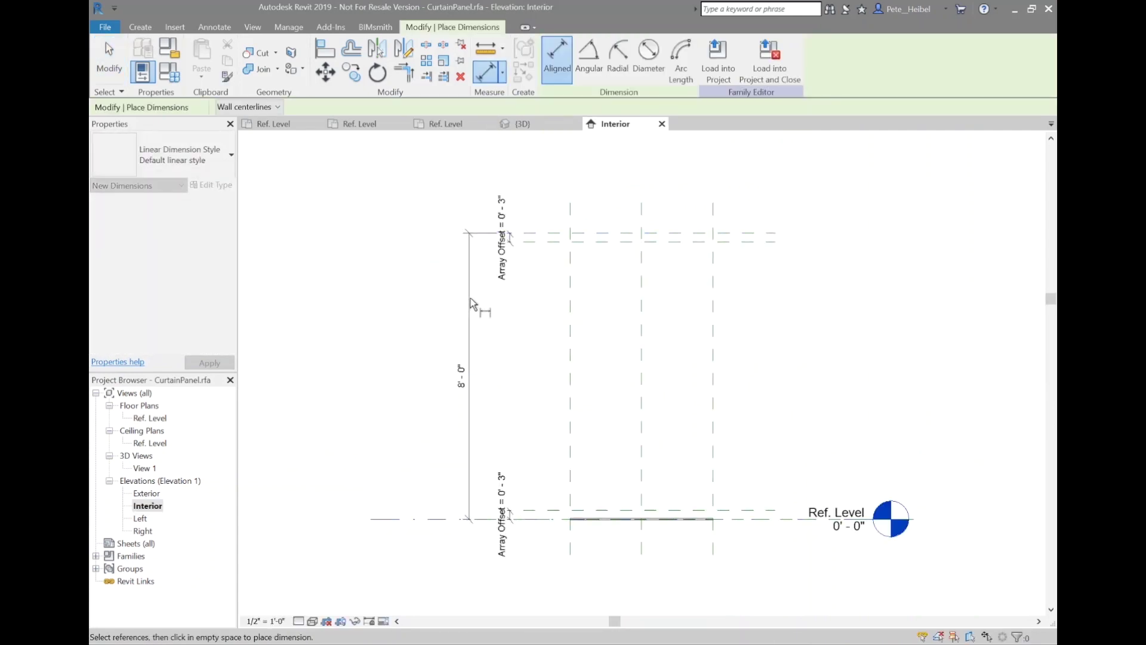
{"action": "left_click", "coordinate": [472, 304]}
{"action": "key", "text": "Escape"}
- Label that dimension with a new Panel Height instance reporting parameter
{"action": "left_click", "coordinate": [684, 58]}
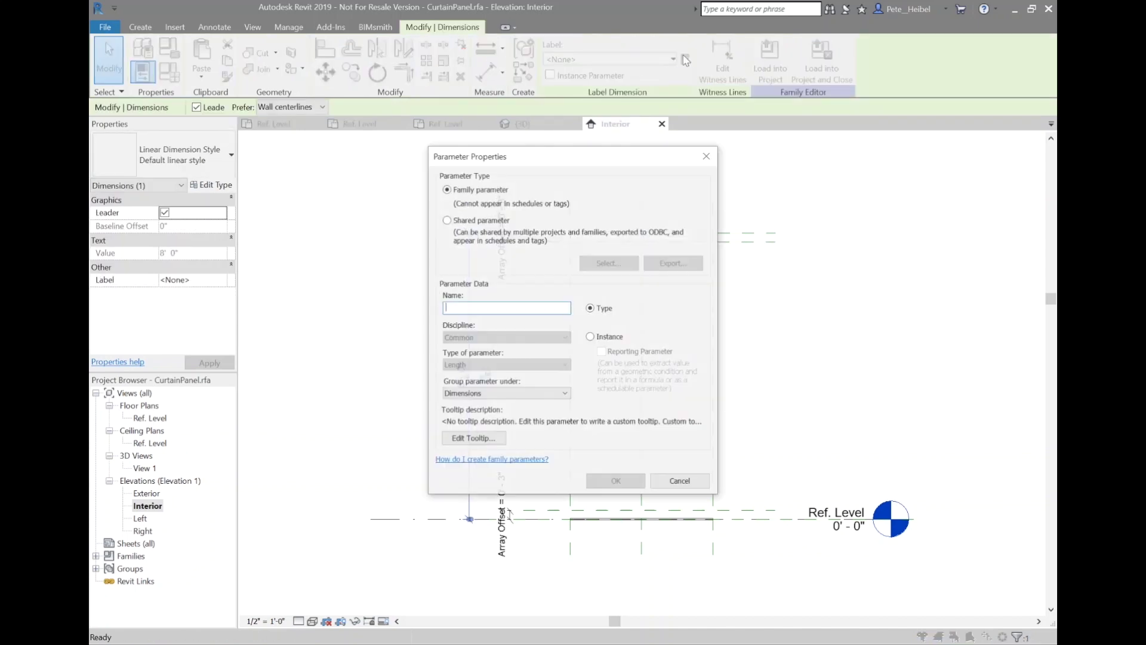
{"action": "type", "text": "Panel Height"}
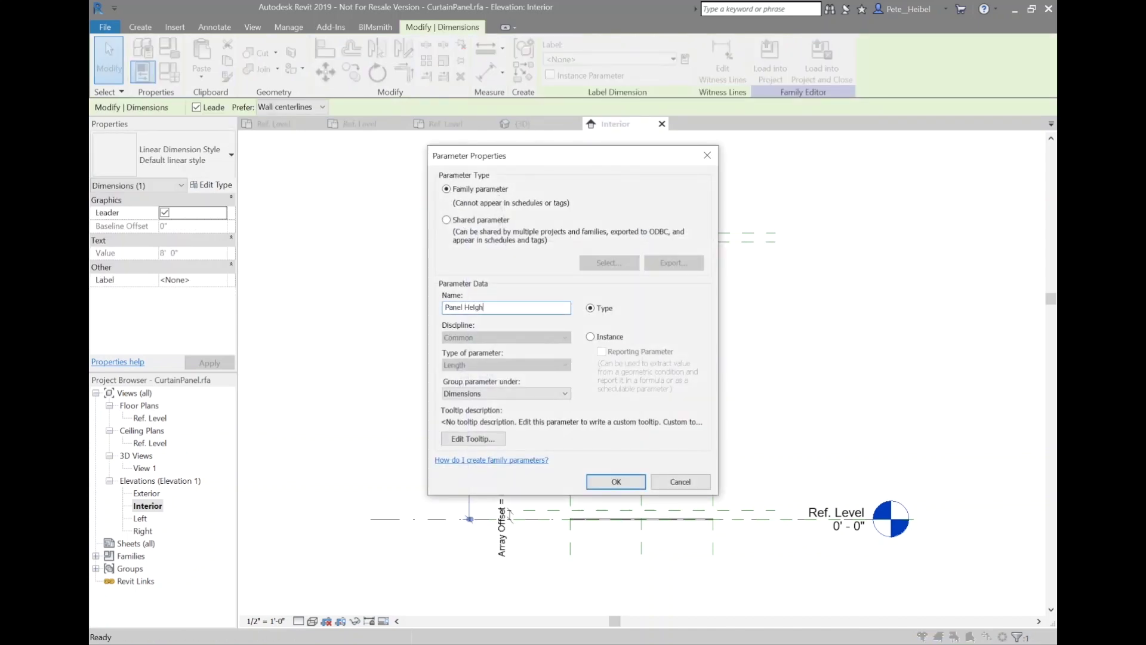
{"action": "left_click", "coordinate": [607, 341]}
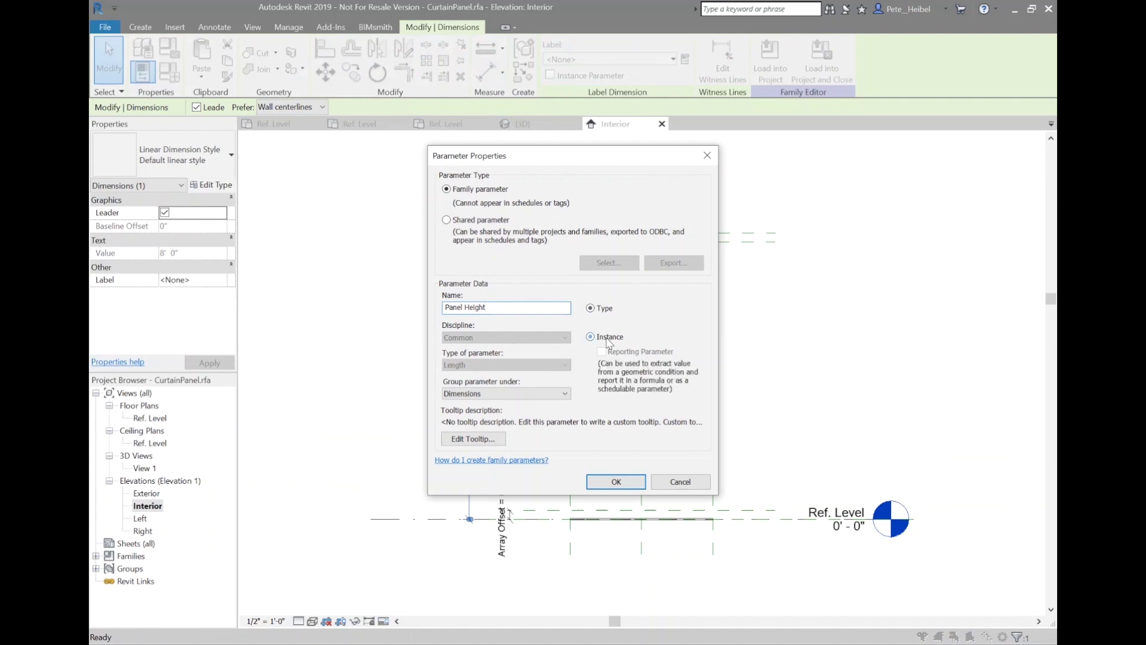
{"action": "left_click", "coordinate": [614, 485]}
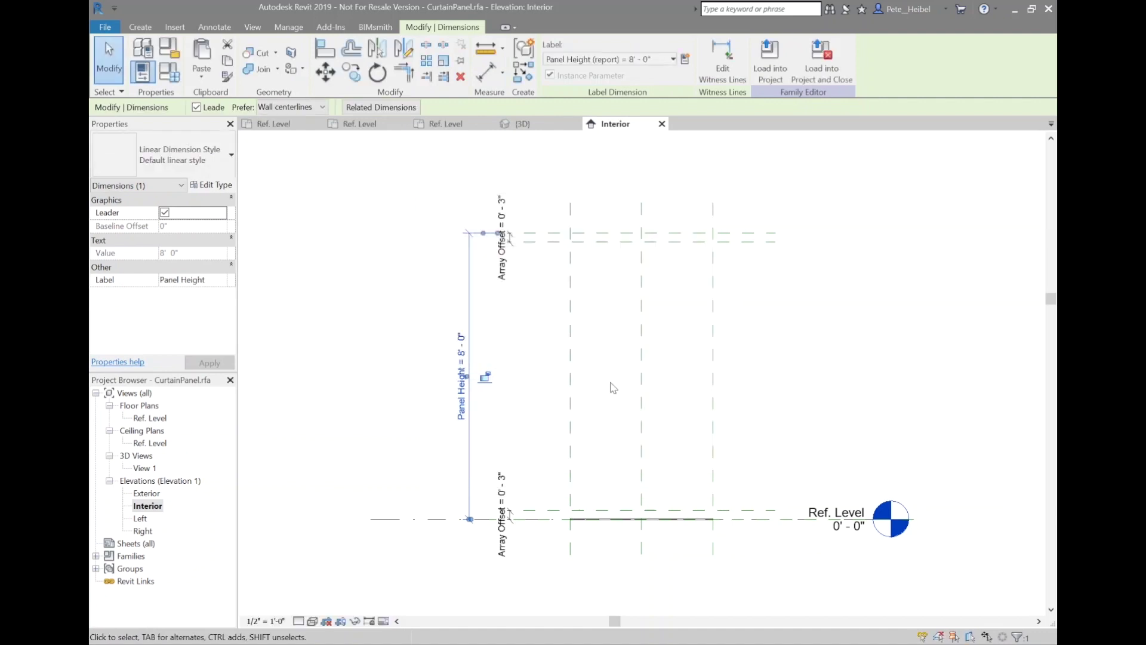
{"action": "left_click", "coordinate": [591, 313]}
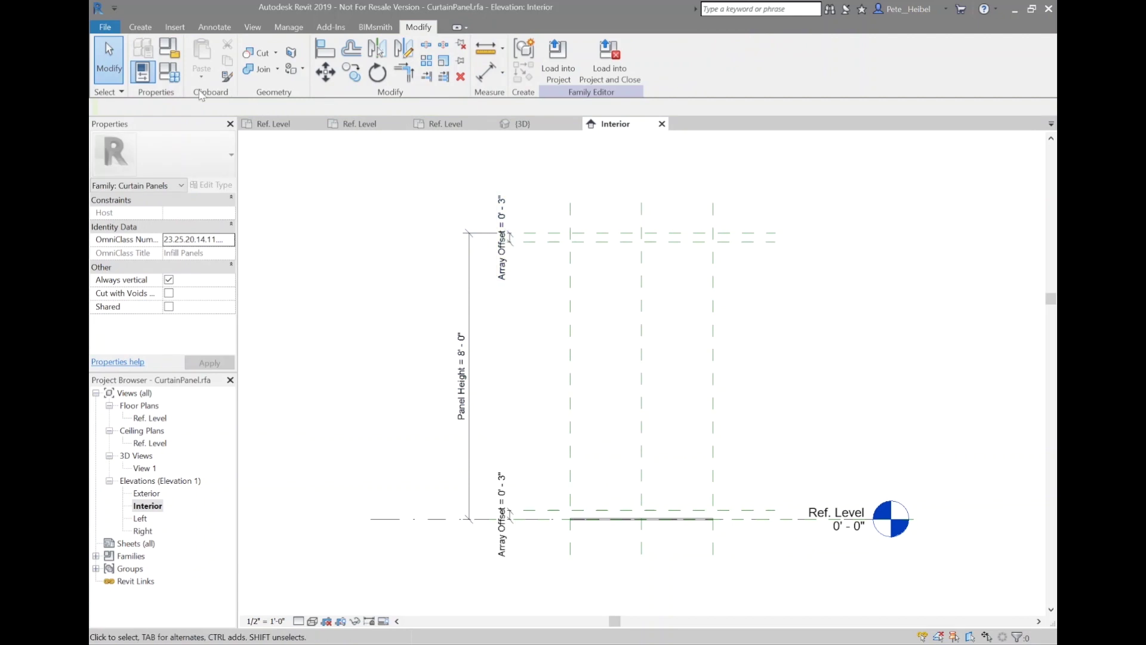
- In Family Types, rename the Width parameter to Louver Width
{"action": "left_click", "coordinate": [171, 72]}
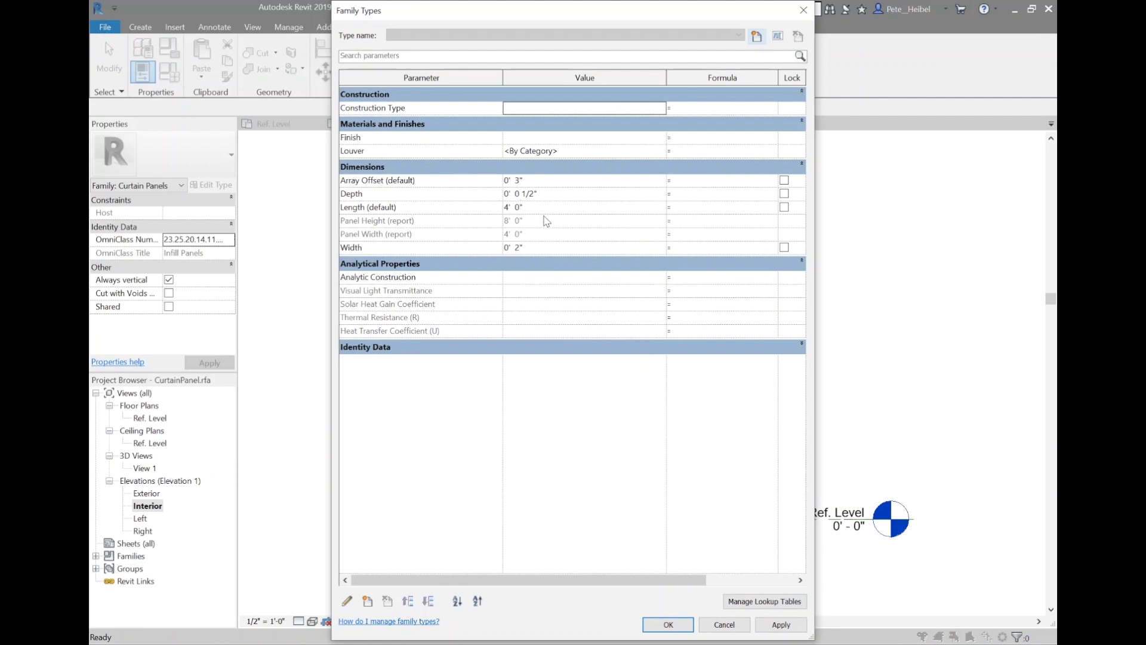
{"action": "left_click", "coordinate": [468, 250]}
{"action": "left_click", "coordinate": [347, 601]}
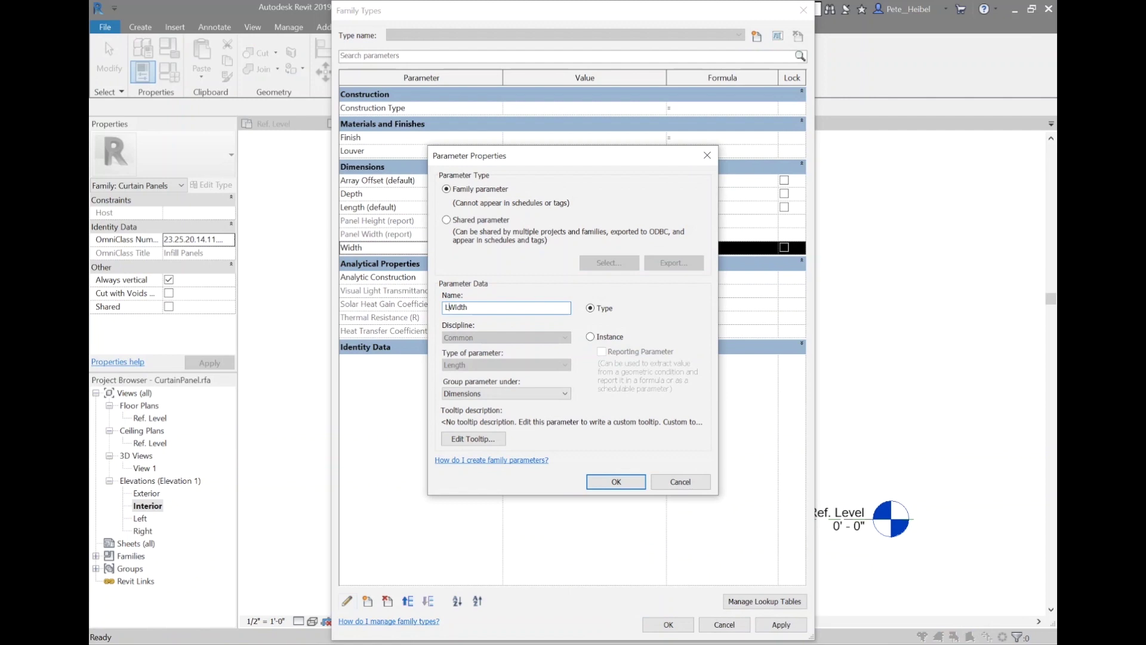
{"action": "type", "text": "ouver"}
{"action": "key", "text": "Return"}
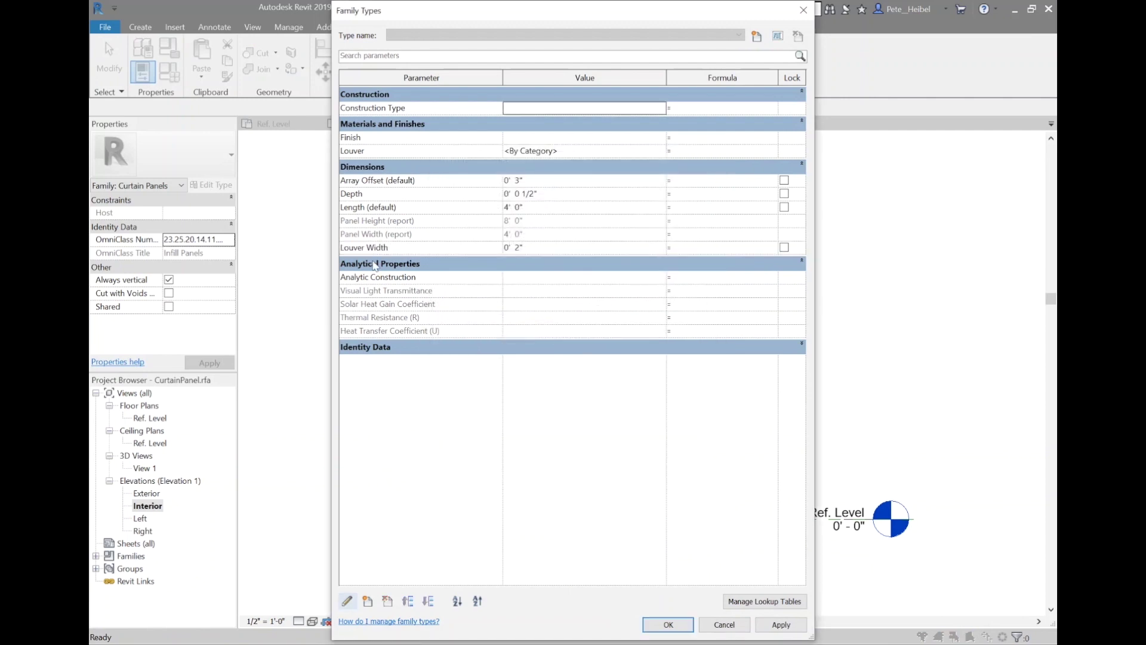
- Rename Depth to Louver Depth, then set Length = Panel Width and Array Offset = Louver Width / 2
{"action": "left_click", "coordinate": [398, 193]}
{"action": "left_click", "coordinate": [347, 600]}
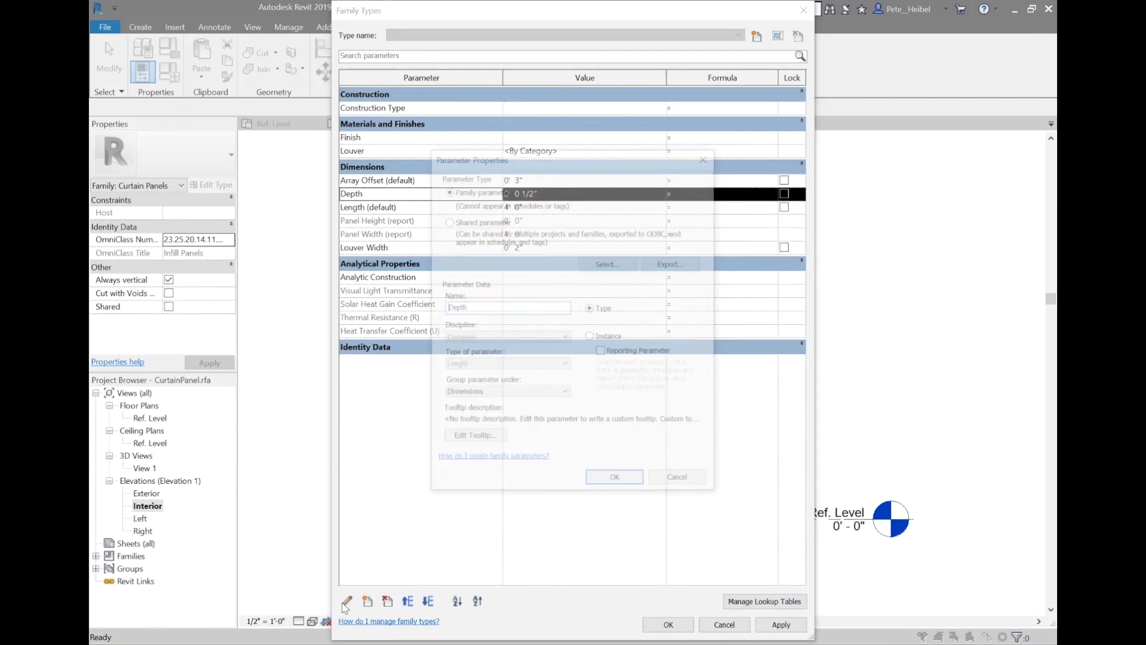
{"action": "type", "text": "Louver"}
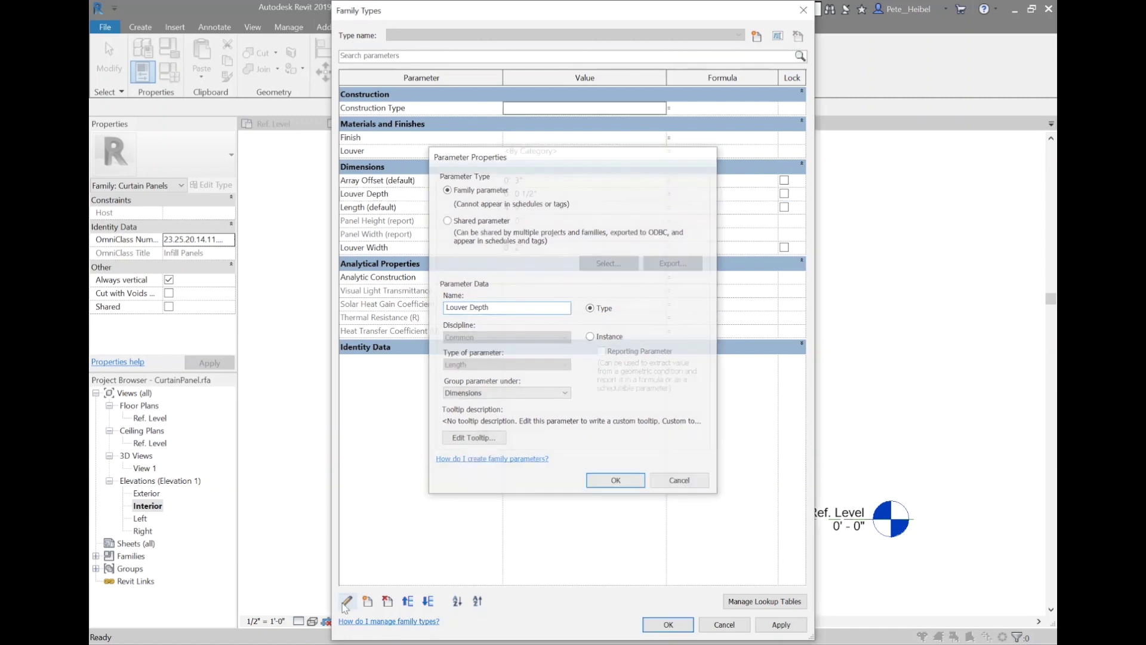
{"action": "key", "text": "Return"}
{"action": "left_click", "coordinate": [684, 206]}
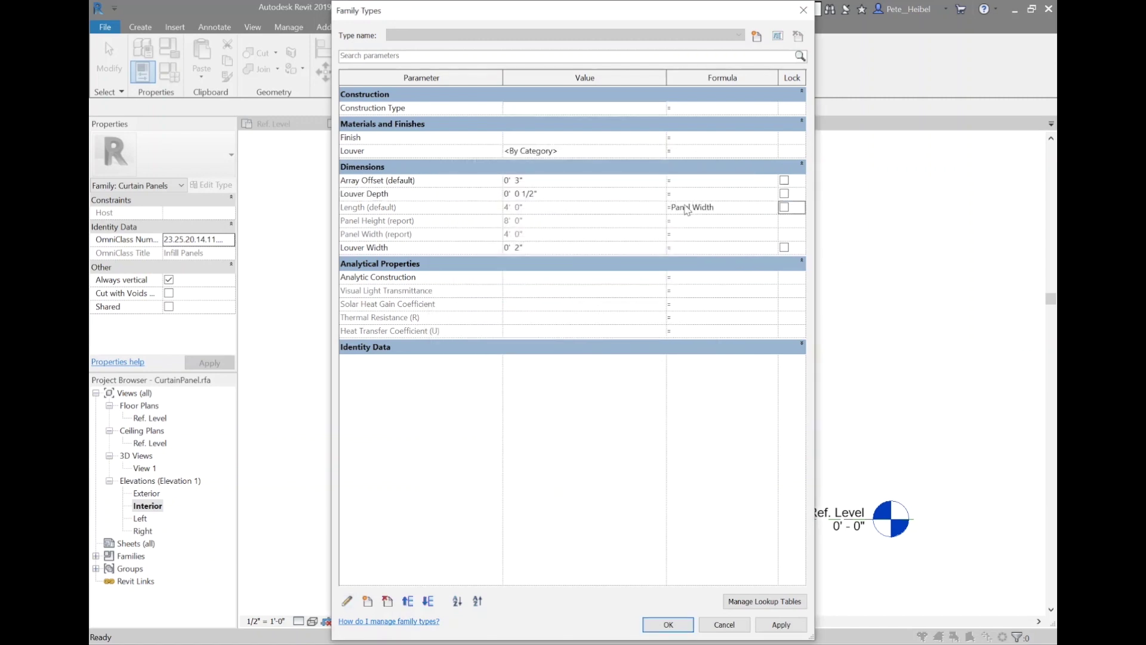
{"action": "left_click", "coordinate": [692, 181]}
{"action": "type", "text": "Louver Width / 2"}
{"action": "left_click", "coordinate": [670, 627]}
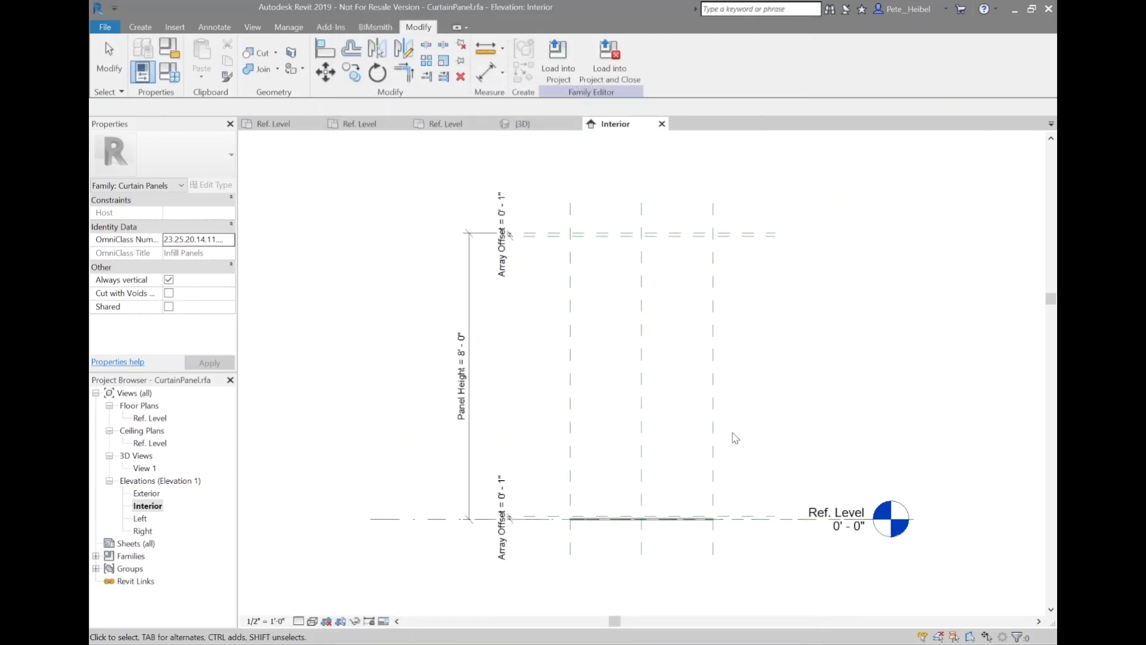
{"action": "scroll", "coordinate": [589, 523], "scroll_direction": "up", "scroll_amount": 5}
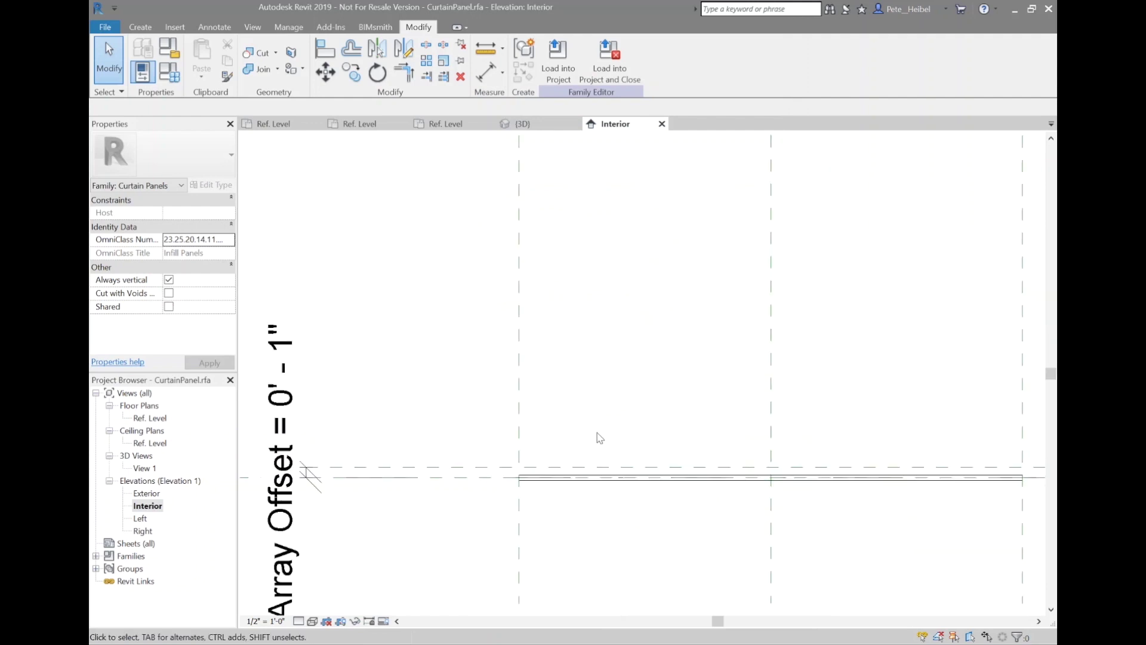
- Move the louver up the panel, above the level line
{"action": "key", "text": "a"}
{"action": "key", "text": "l"}
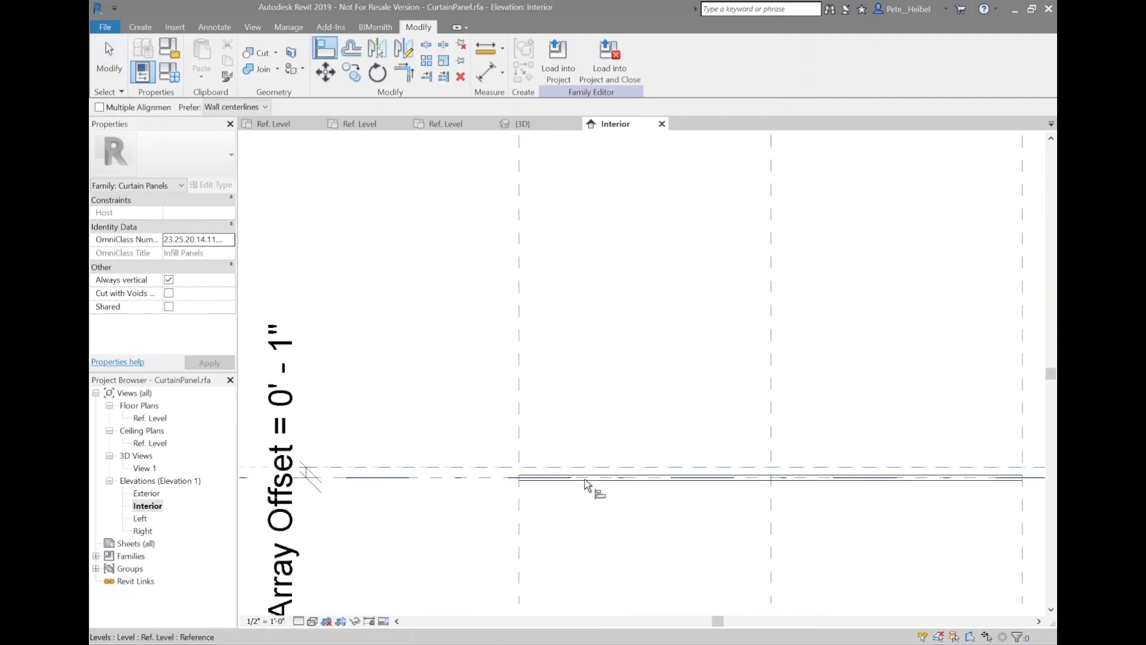
{"action": "left_click", "coordinate": [586, 479]}
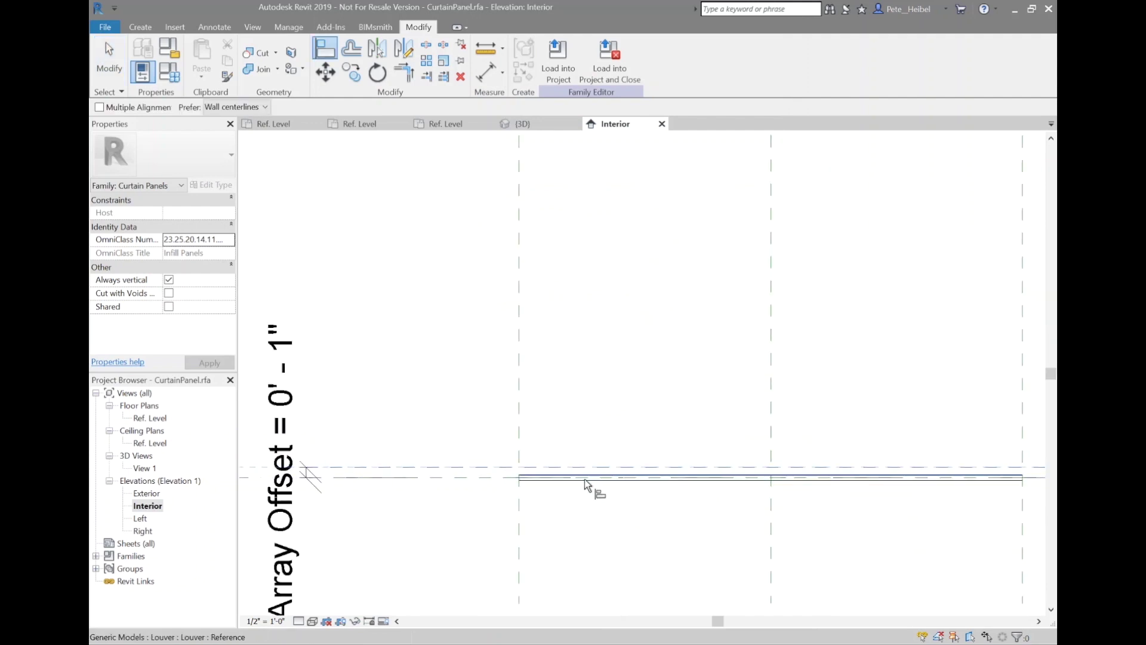
{"action": "scroll", "coordinate": [587, 482], "scroll_direction": "up", "scroll_amount": 2}
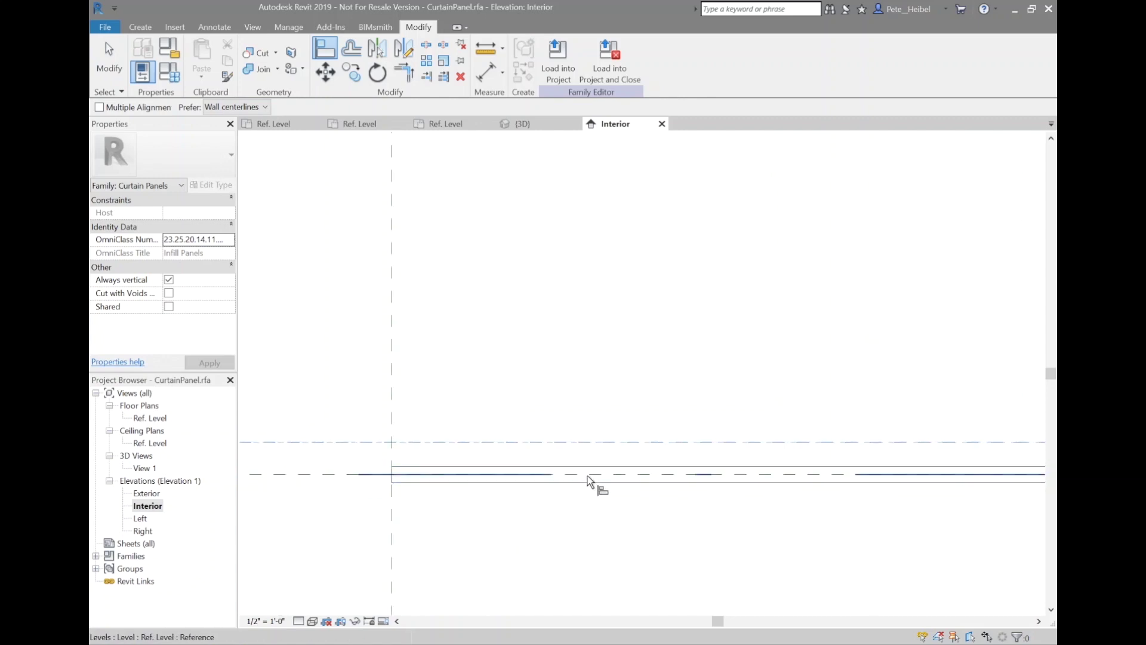
{"action": "left_click", "coordinate": [587, 480]}
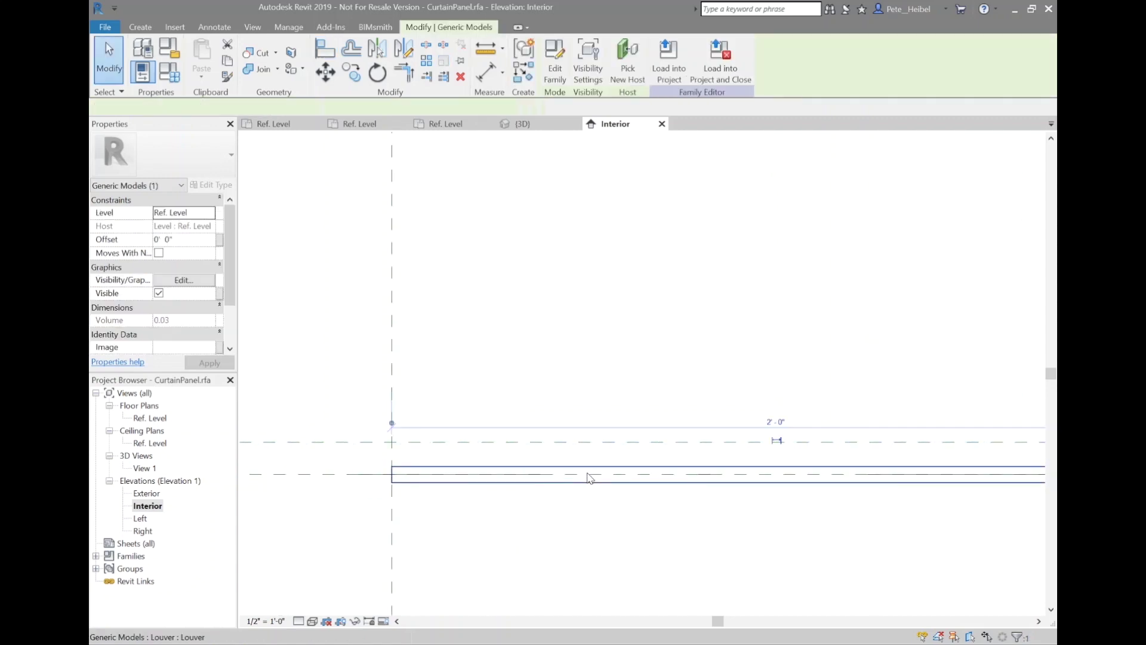
{"action": "key", "text": "v"}
{"action": "left_click", "coordinate": [587, 475]}
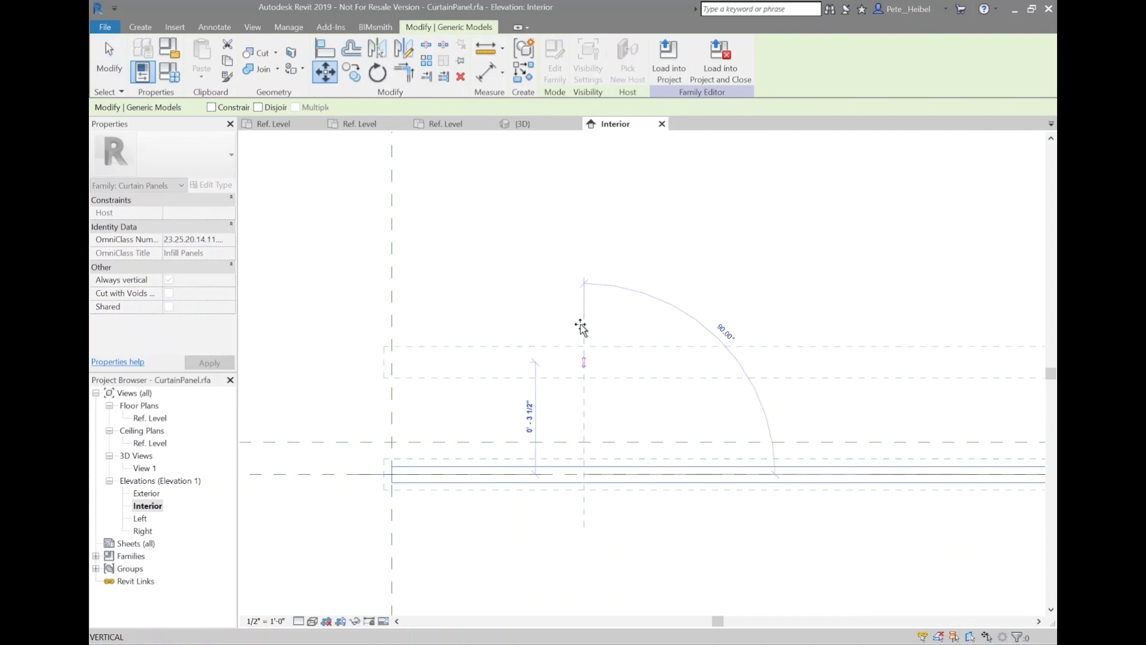
{"action": "left_click", "coordinate": [580, 317]}
- Cancel the Align command and reselect the raised louver
{"action": "key", "text": "a"}
{"action": "key", "text": "l"}
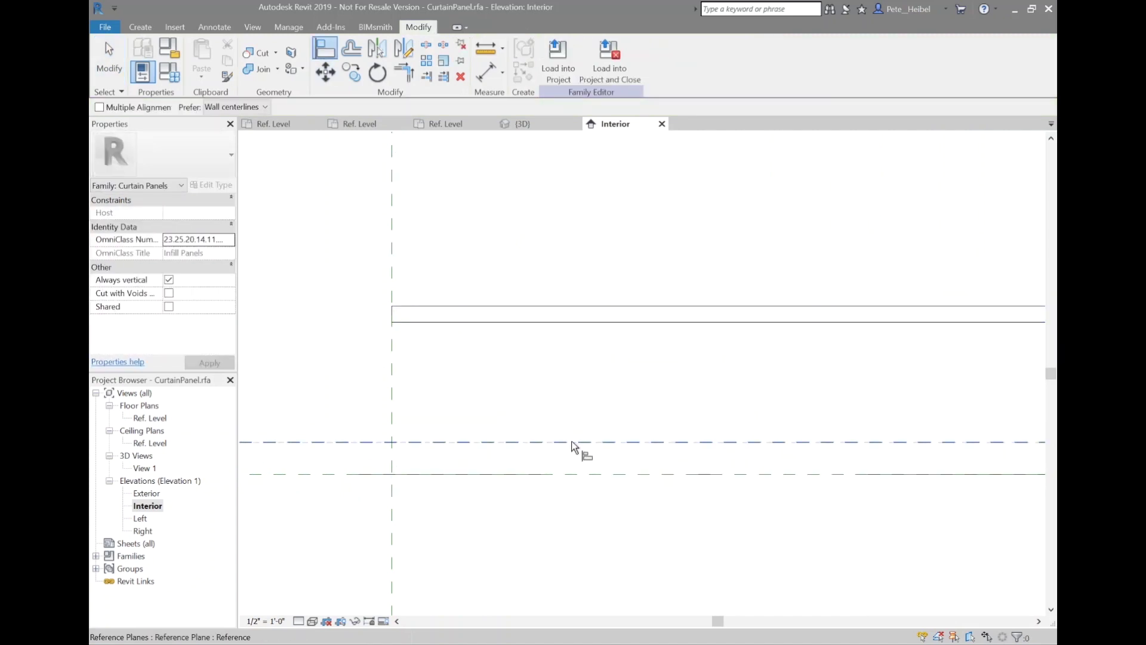
{"action": "key", "text": "Escape"}
{"action": "left_click", "coordinate": [581, 318]}
- Edit the Louver family and make its horizontal reference plane a Strong Reference in Front elevation
{"action": "left_click", "coordinate": [557, 78]}
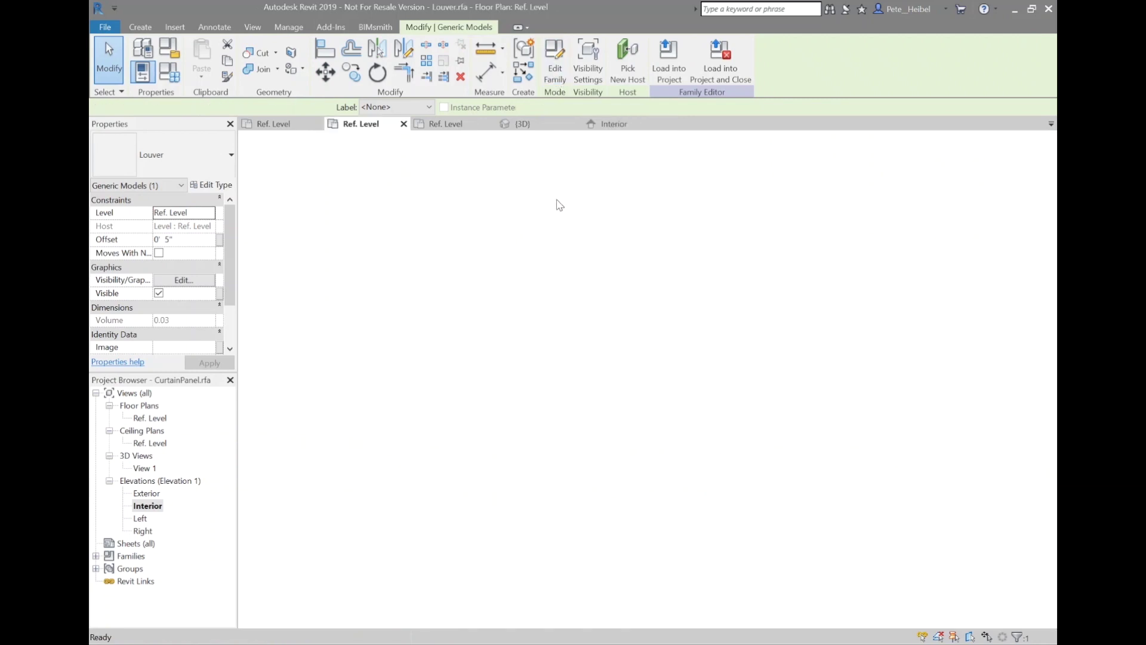
{"action": "double_click", "coordinate": [144, 507]}
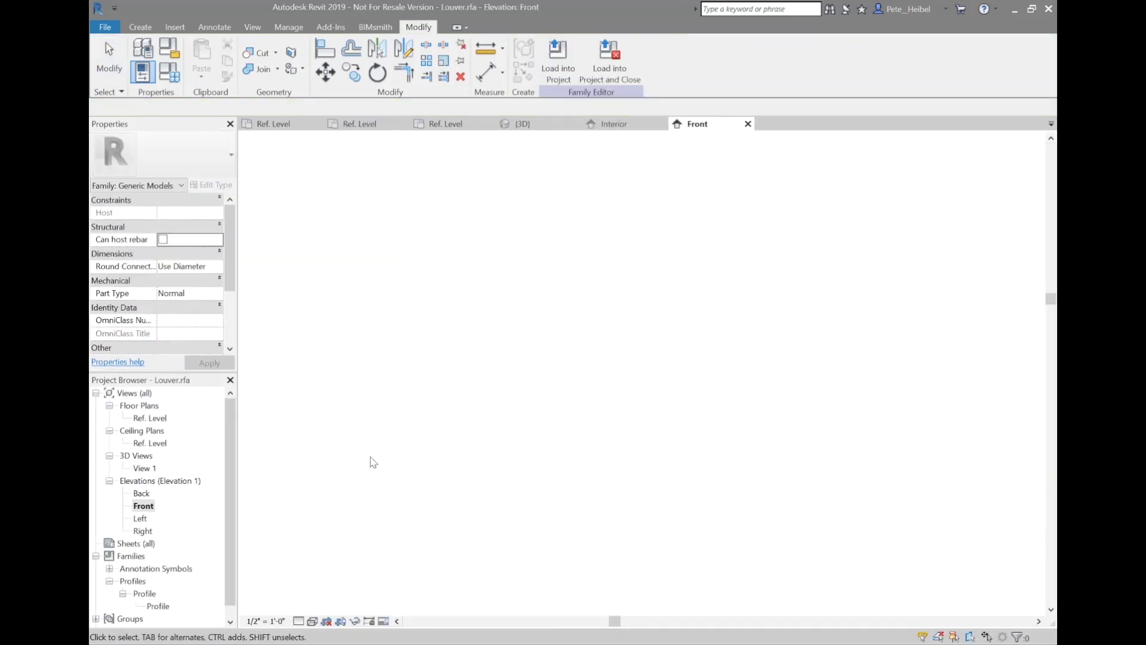
{"action": "left_click", "coordinate": [530, 489]}
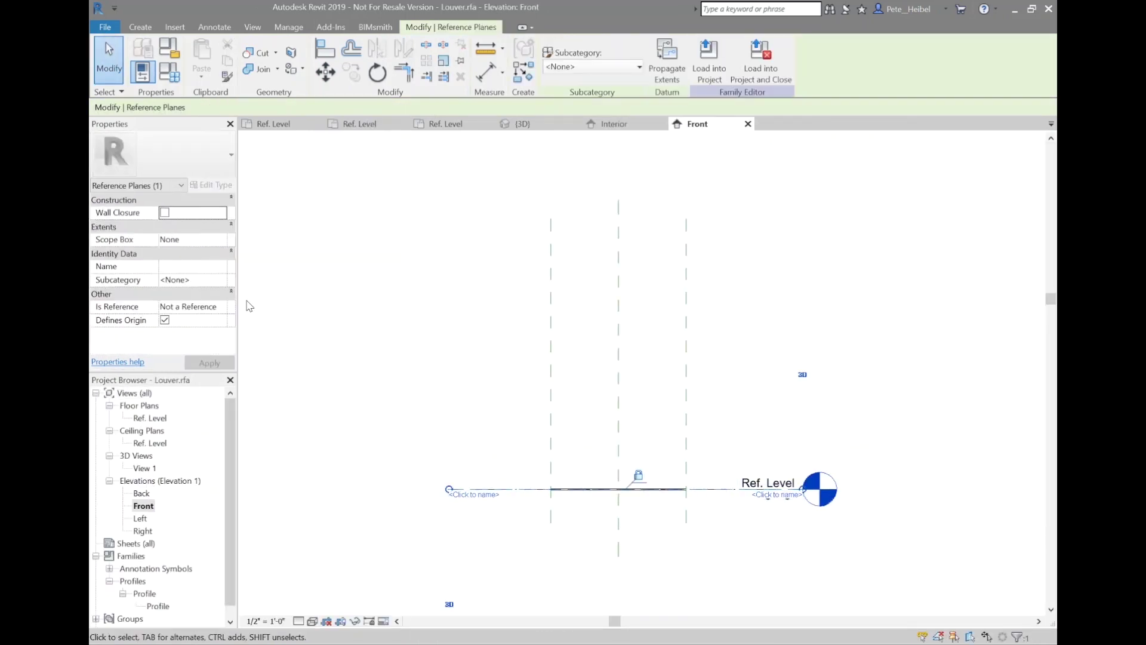
{"action": "left_click", "coordinate": [212, 308]}
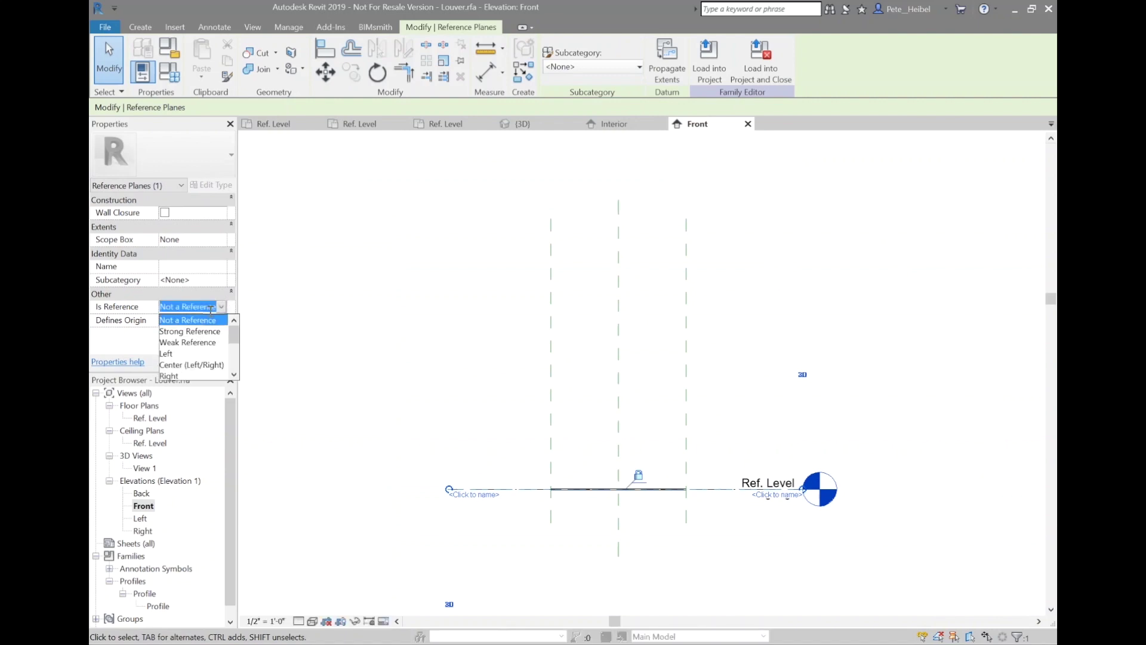
{"action": "left_click", "coordinate": [178, 332]}
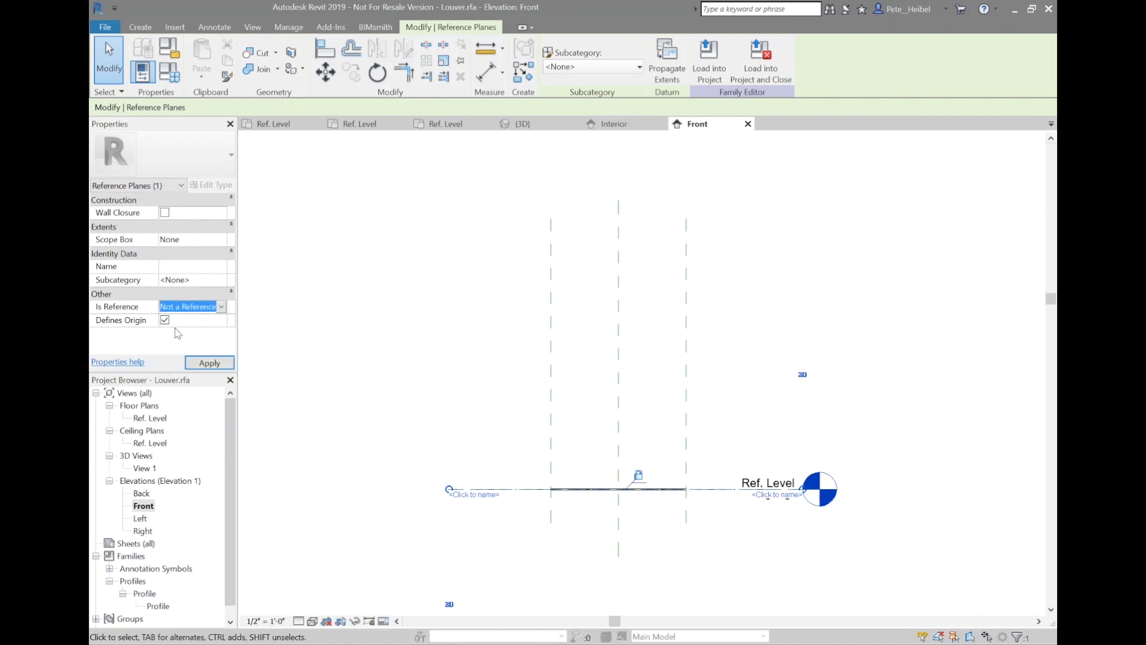
- Load the Louver family into CurtainPanel without saving, overwriting the existing version
{"action": "left_click", "coordinate": [765, 56]}
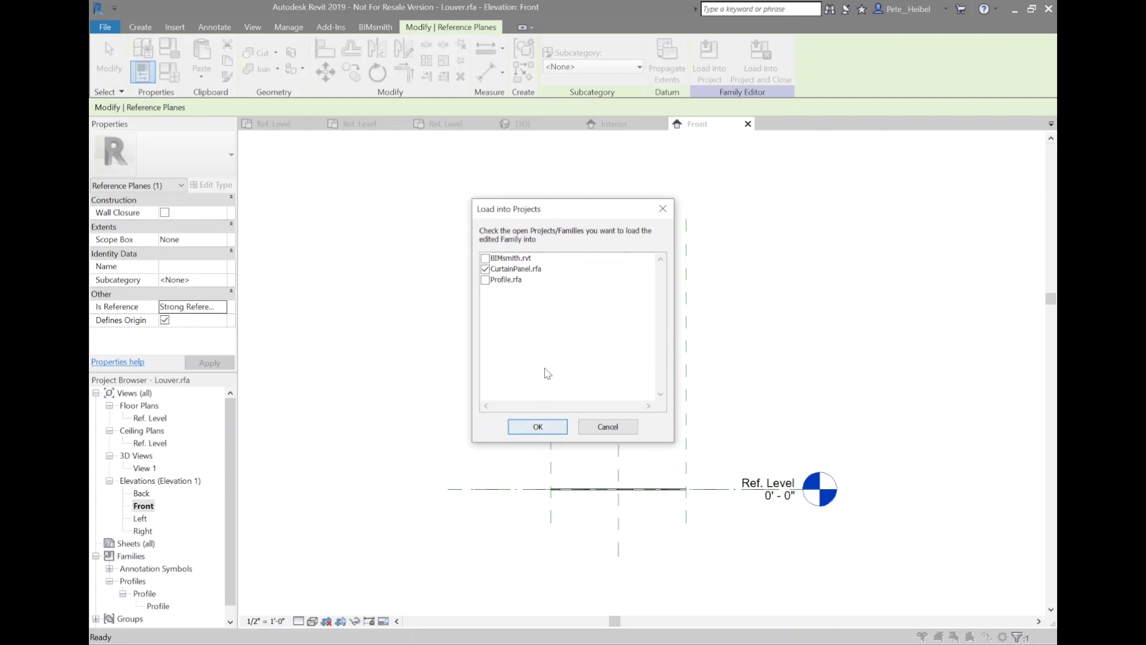
{"action": "left_click", "coordinate": [537, 428]}
{"action": "left_click", "coordinate": [549, 327]}
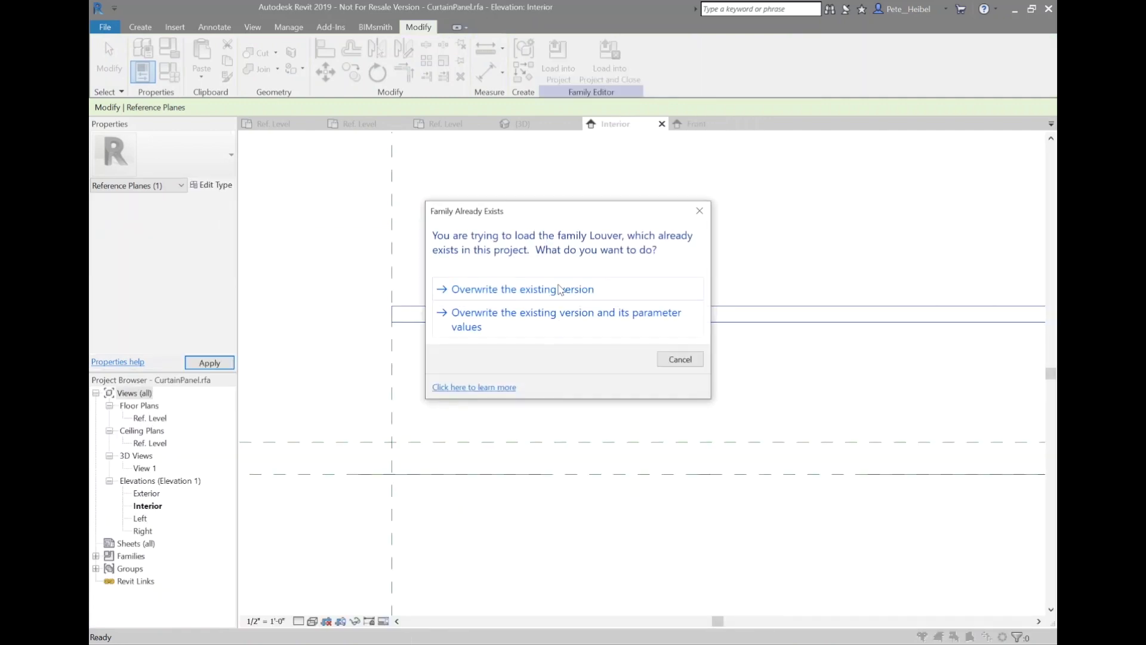
{"action": "left_click", "coordinate": [559, 290]}
- Align the louver to the lower offset plane and reselect it
{"action": "key", "text": "a"}
{"action": "key", "text": "l"}
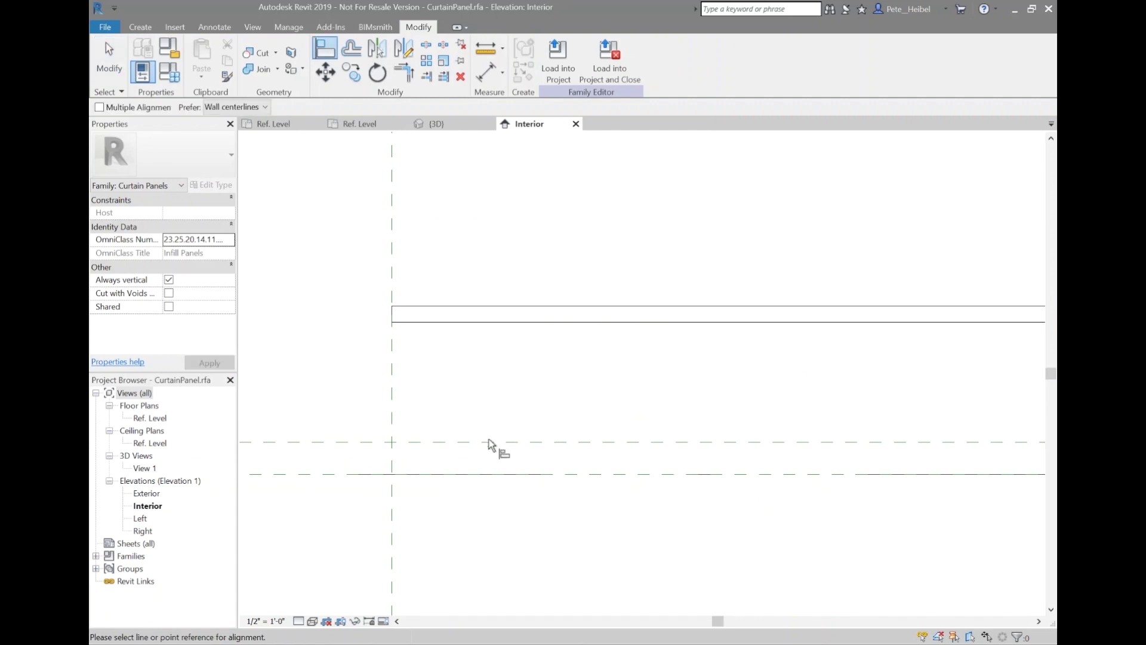
{"action": "left_click", "coordinate": [489, 442]}
{"action": "left_click", "coordinate": [496, 320]}
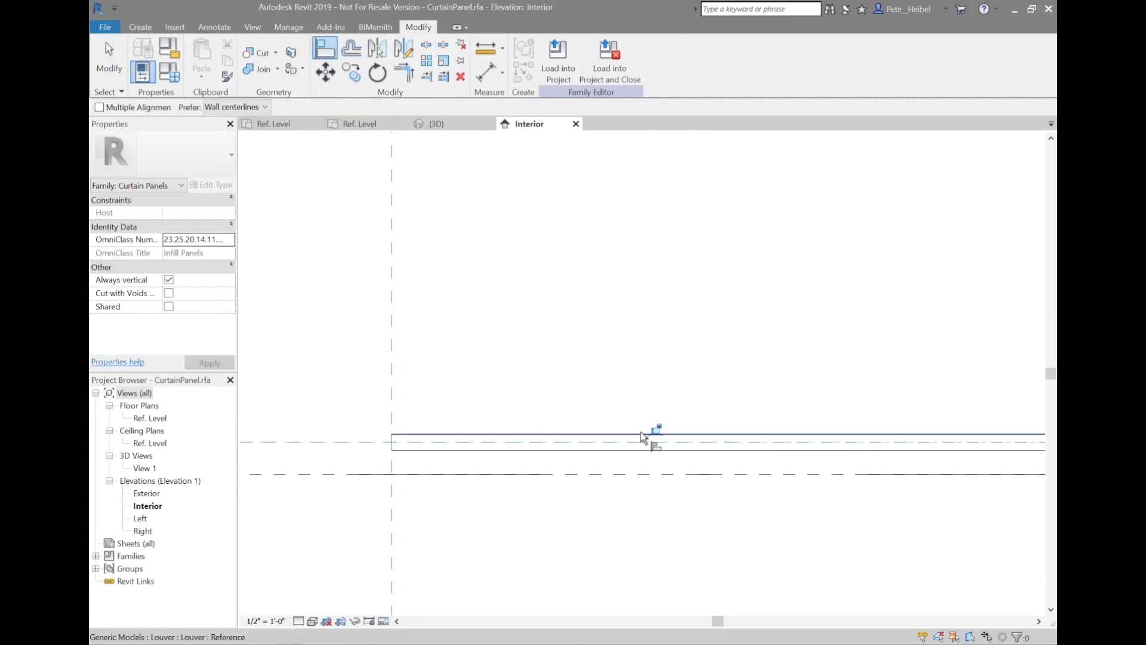
{"action": "key", "text": "Escape"}
{"action": "key", "text": "Escape"}
{"action": "left_click", "coordinate": [551, 445]}
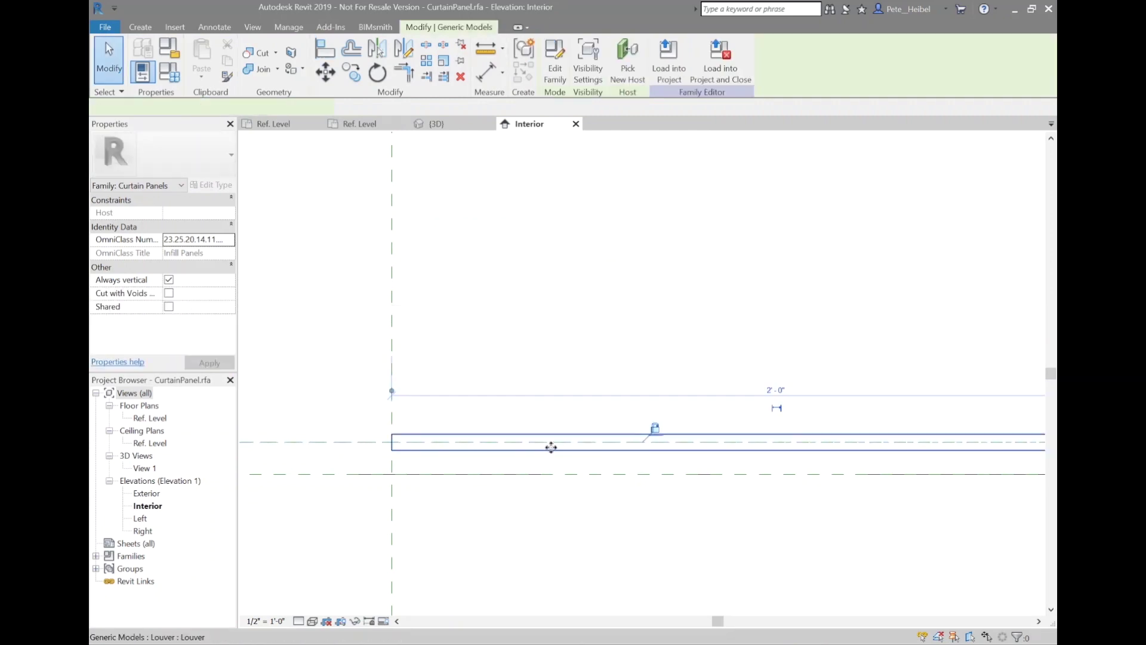
{"action": "scroll", "coordinate": [550, 445], "scroll_direction": "down", "scroll_amount": 3}
{"action": "middle_click_drag", "start_coordinate": [583, 389], "coordinate": [478, 537]}
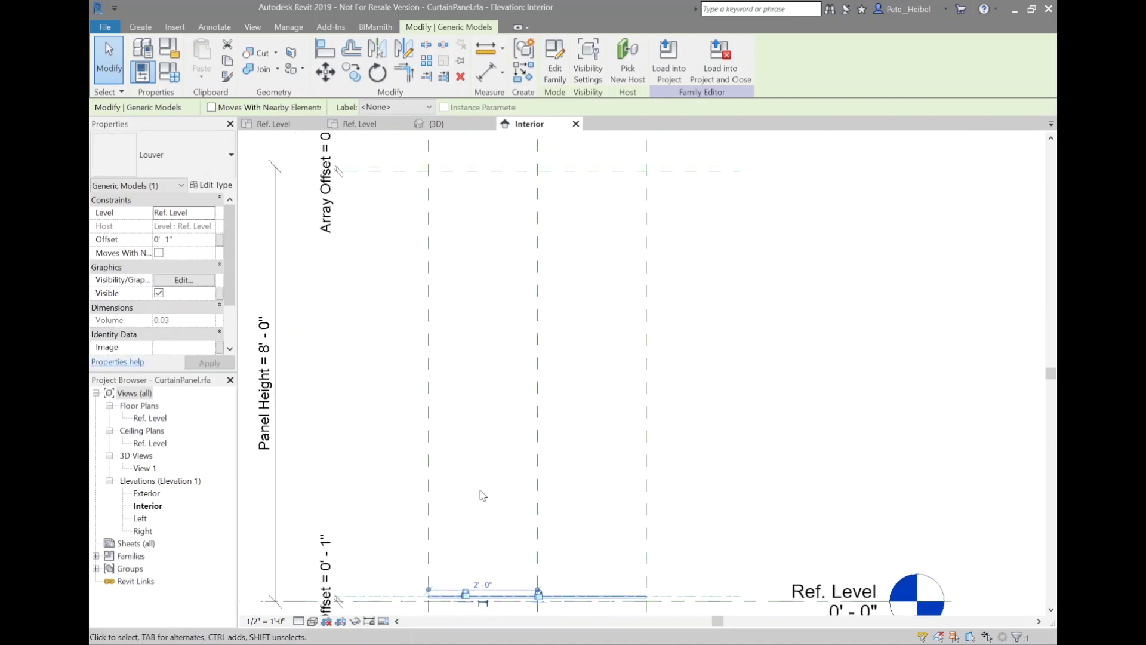
- Array the louver into five copies from its base up to the panel top, spaced by last member
{"action": "key", "text": "a"}
{"action": "key", "text": "r"}
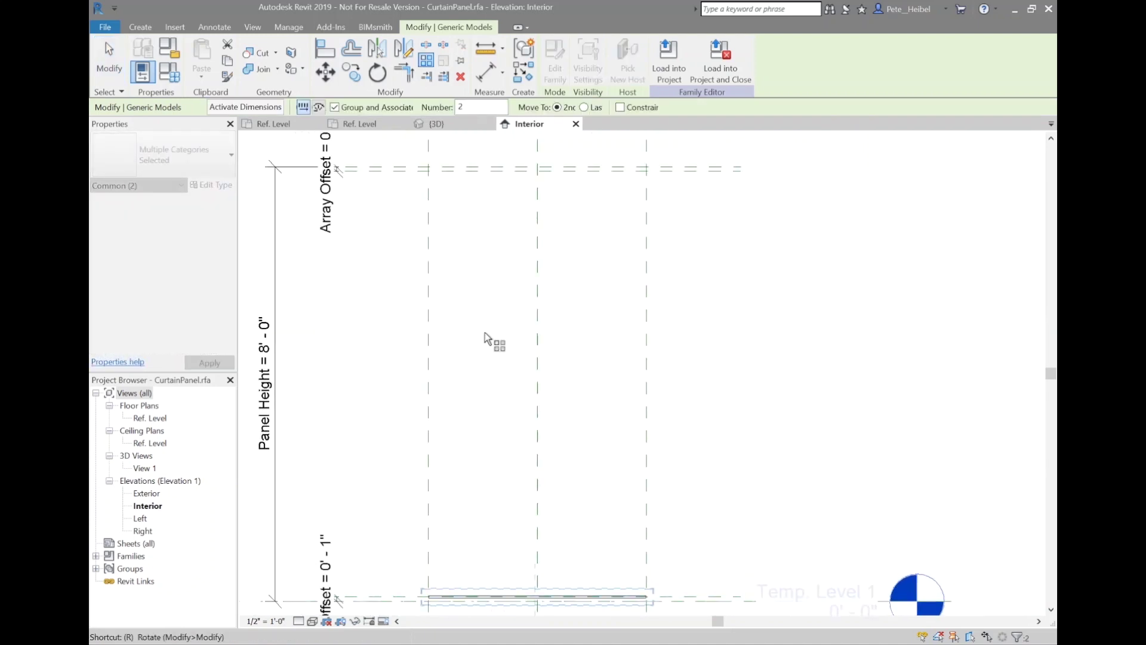
{"action": "left_click", "coordinate": [583, 107]}
{"action": "left_click", "coordinate": [490, 591]}
{"action": "left_click", "coordinate": [580, 220]}
{"action": "type", "text": "5"}
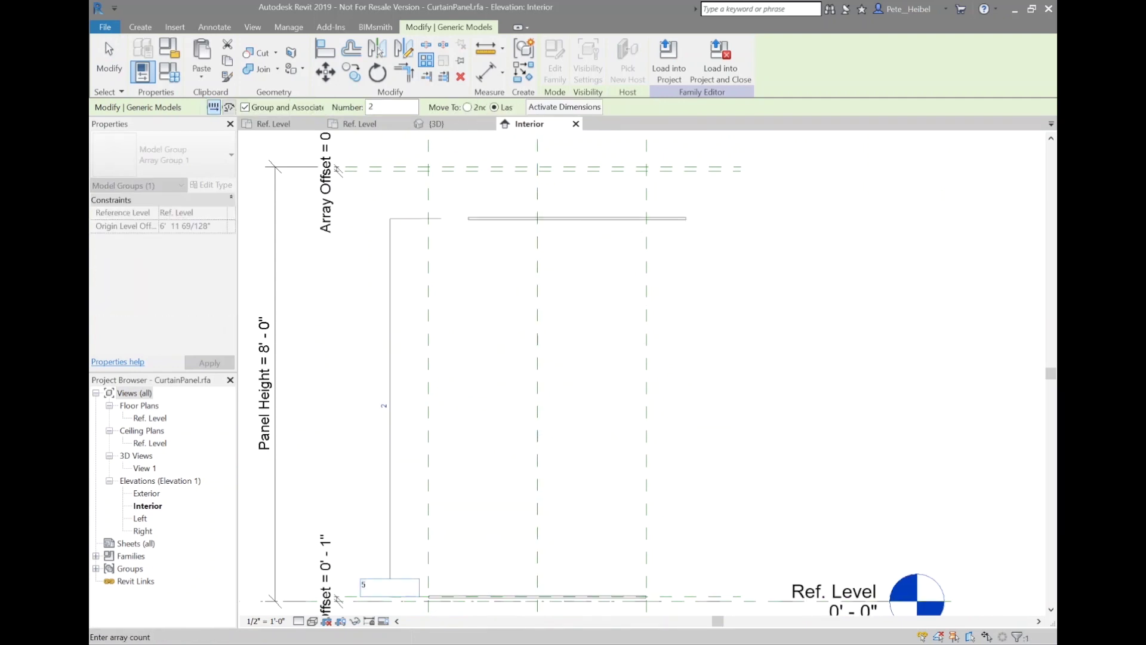
{"action": "key", "text": "Return"}
- Select the five-louver array group and switch to the Ref. Level floor plan
{"action": "key", "text": "Escape"}
{"action": "scroll", "coordinate": [596, 269], "scroll_direction": "up", "scroll_amount": 2}
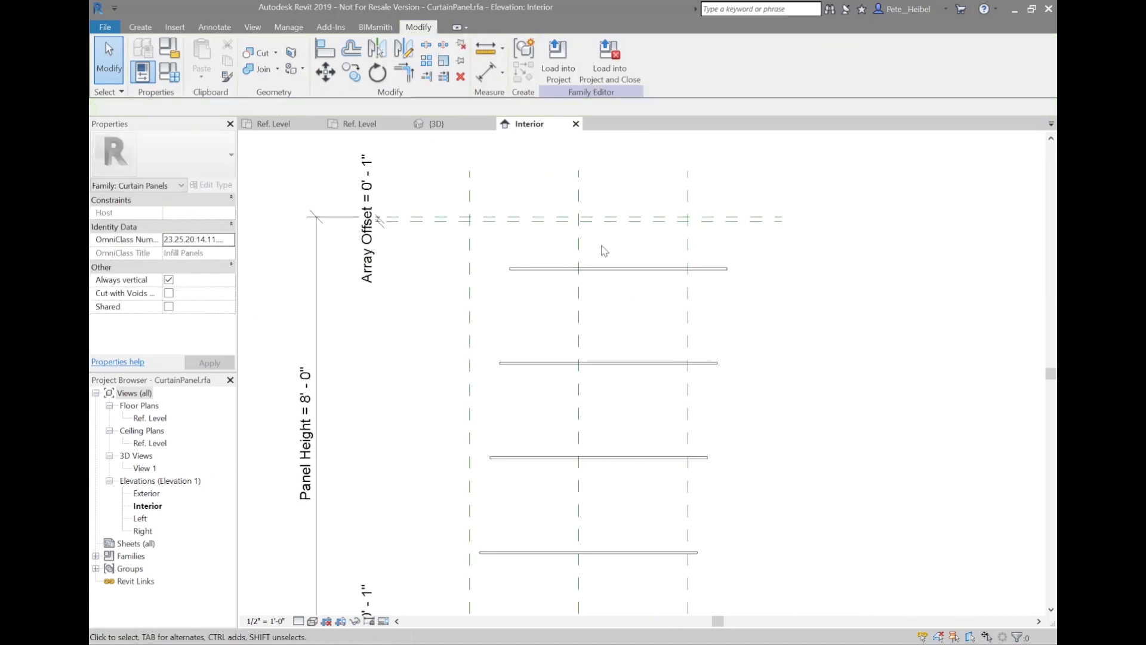
{"action": "scroll", "coordinate": [618, 251], "scroll_direction": "up", "scroll_amount": 2}
{"action": "left_click", "coordinate": [744, 316]}
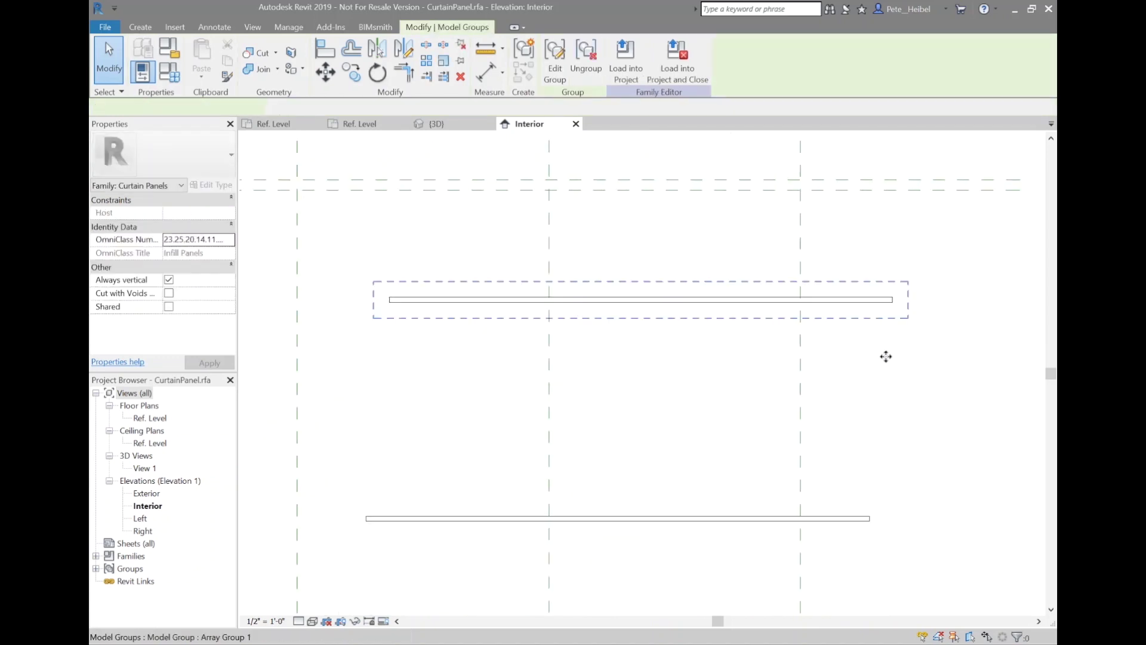
{"action": "double_click", "coordinate": [151, 418]}
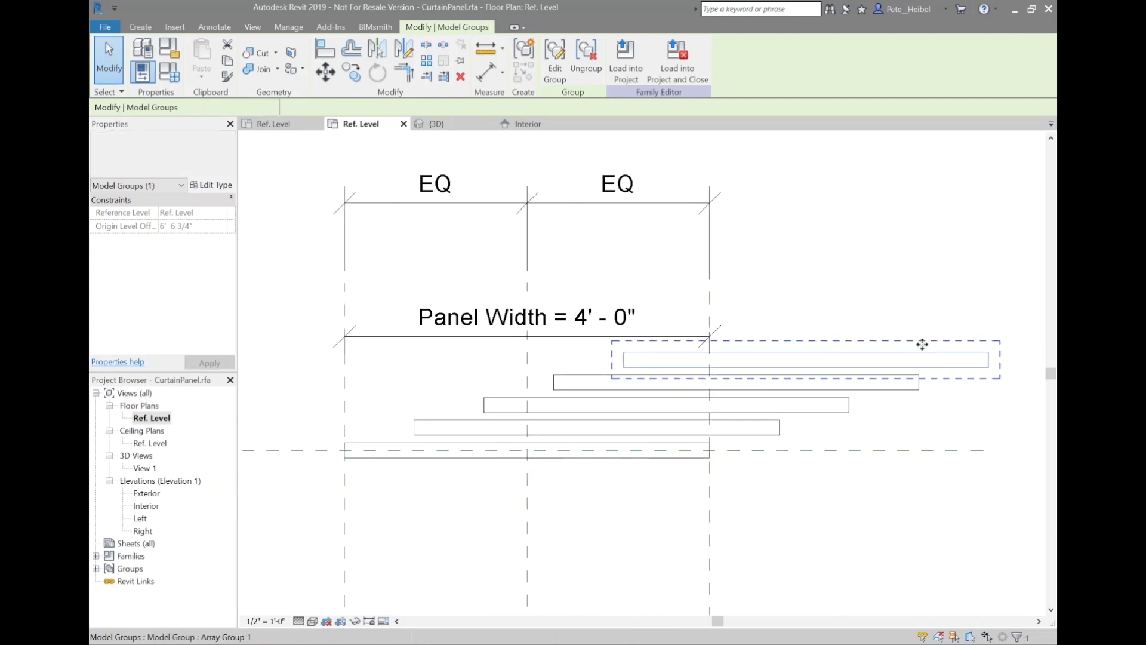
- In plan, align the louvers to the centre and front reference planes
{"action": "left_click", "coordinate": [898, 296]}
{"action": "key", "text": "a"}
{"action": "key", "text": "l"}
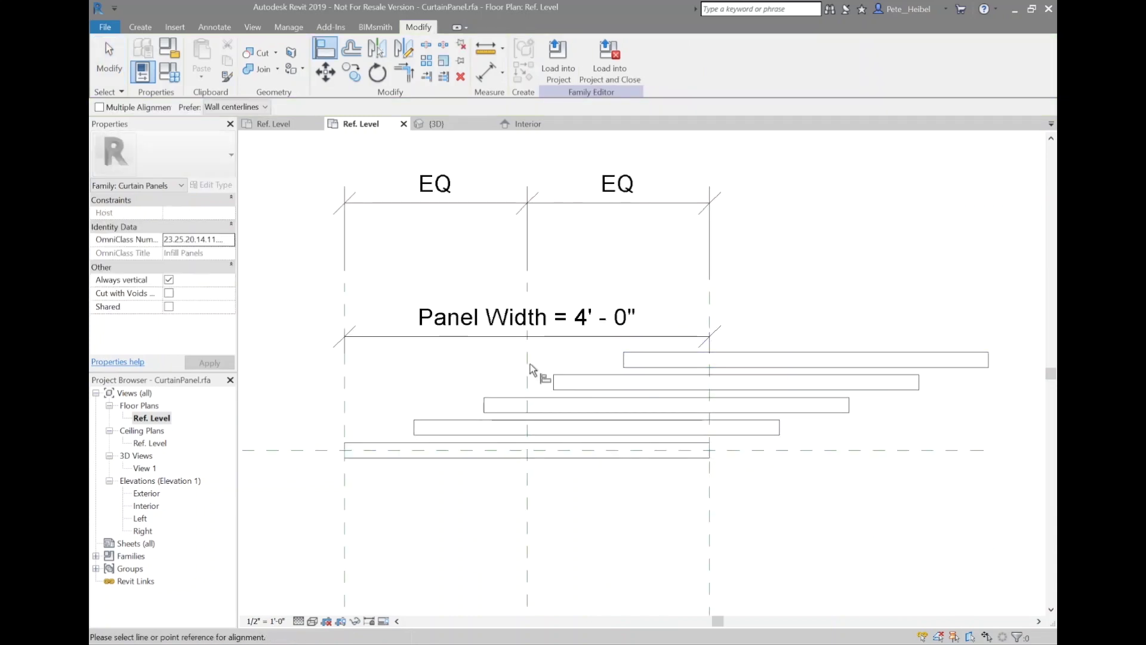
{"action": "left_click", "coordinate": [528, 361]}
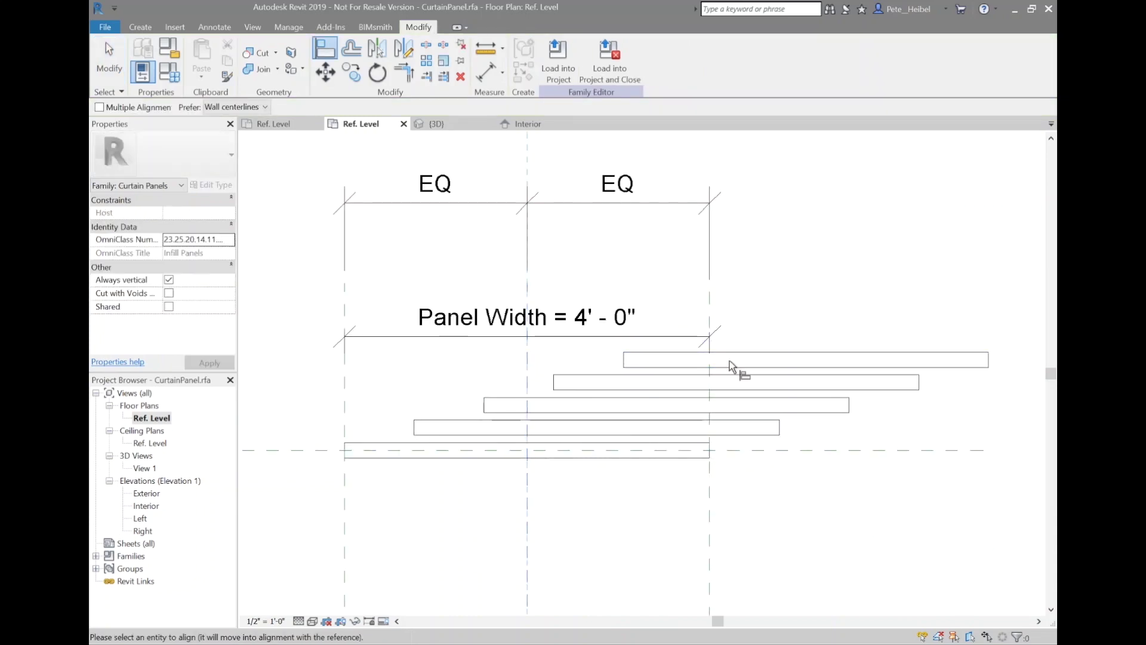
{"action": "left_click", "coordinate": [803, 359]}
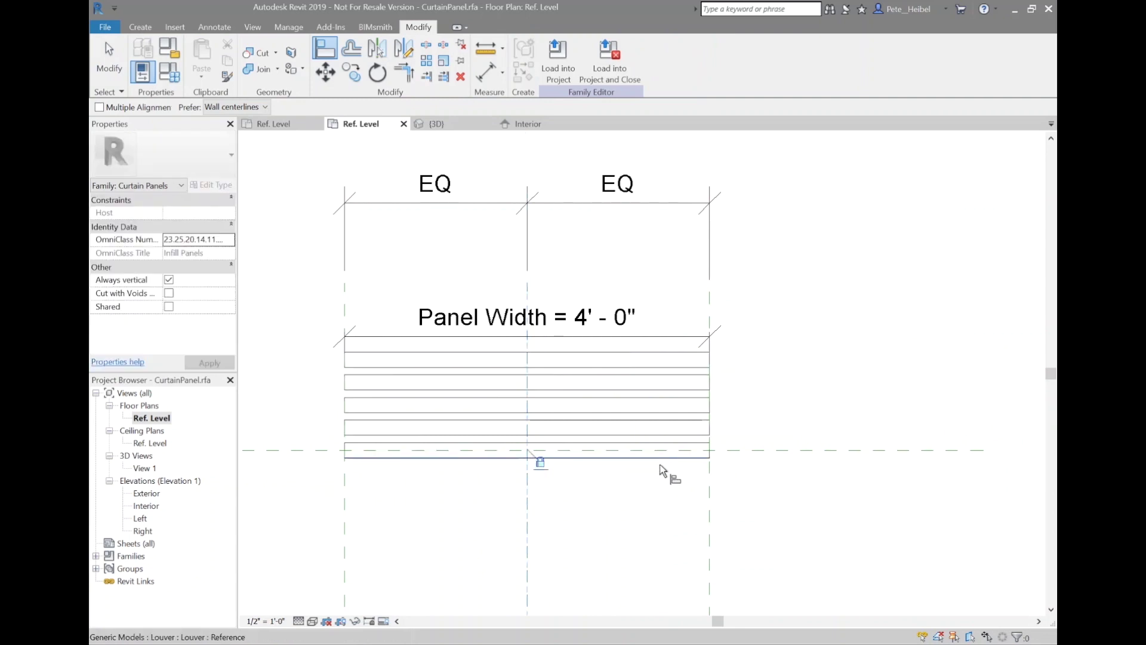
{"action": "left_click", "coordinate": [751, 450]}
{"action": "left_click", "coordinate": [642, 360]}
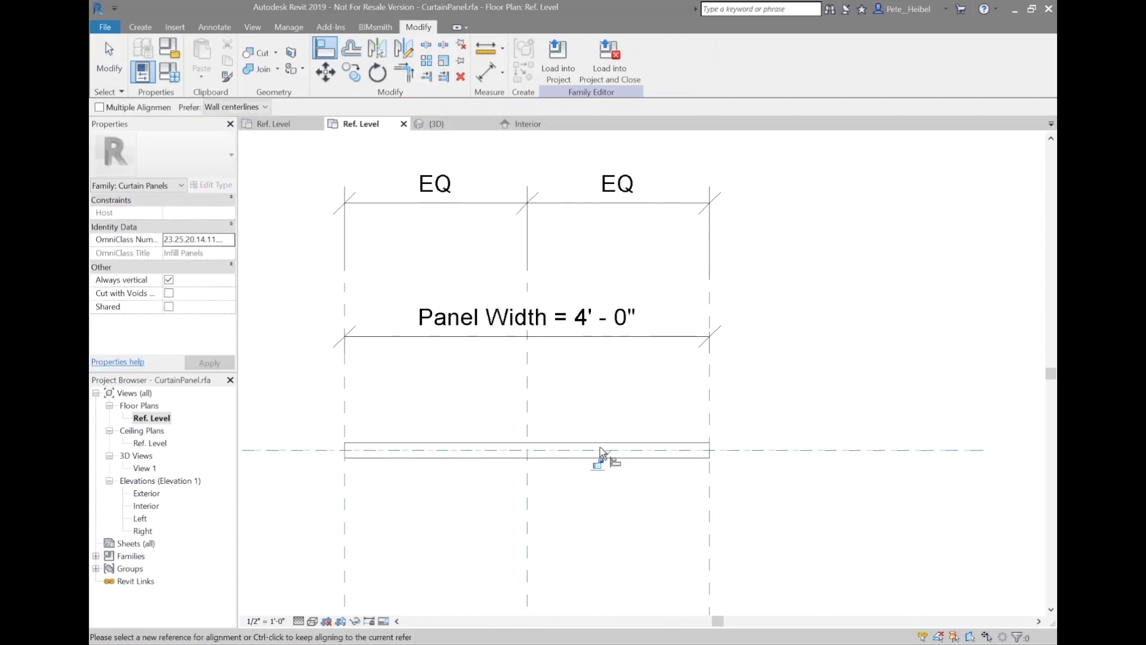
{"action": "key", "text": "Escape"}
{"action": "key", "text": "Escape"}
- In the Interior elevation, align the top louver to the upper Array Offset plane
{"action": "double_click", "coordinate": [146, 507]}
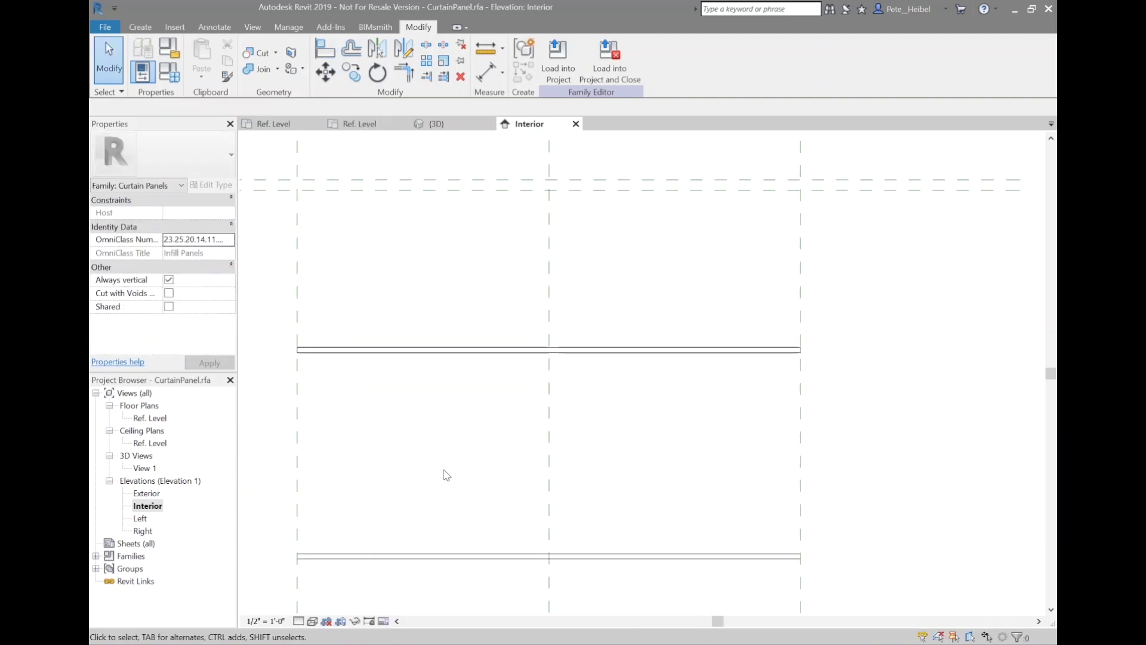
{"action": "key", "text": "a"}
{"action": "key", "text": "l"}
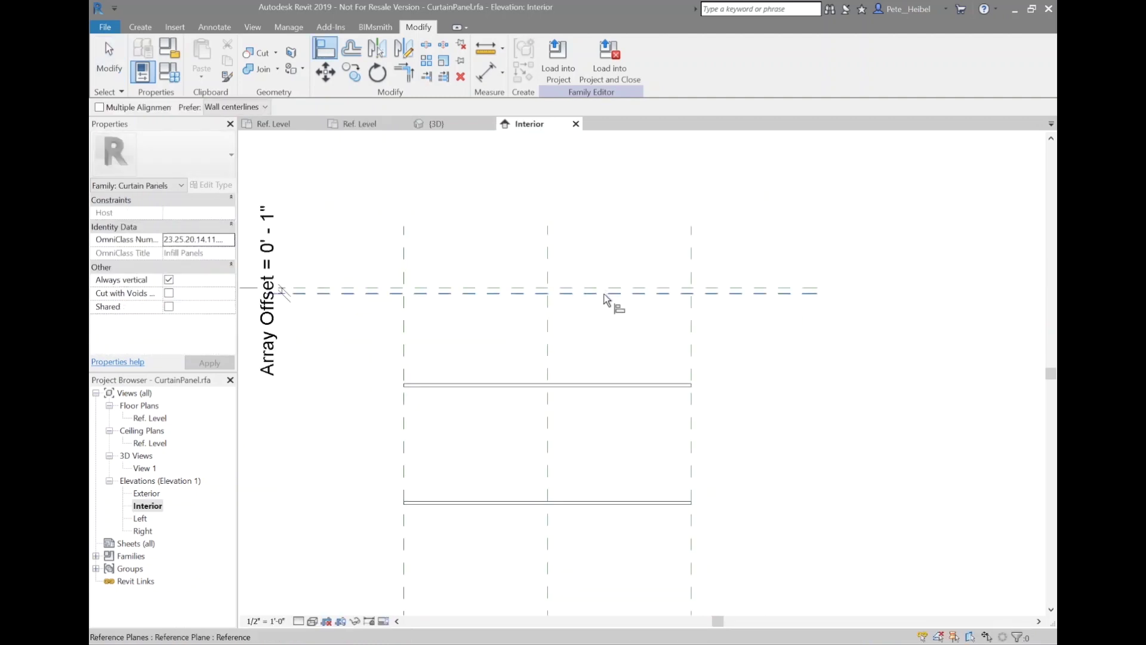
{"action": "left_click", "coordinate": [605, 296]}
{"action": "left_click", "coordinate": [591, 384]}
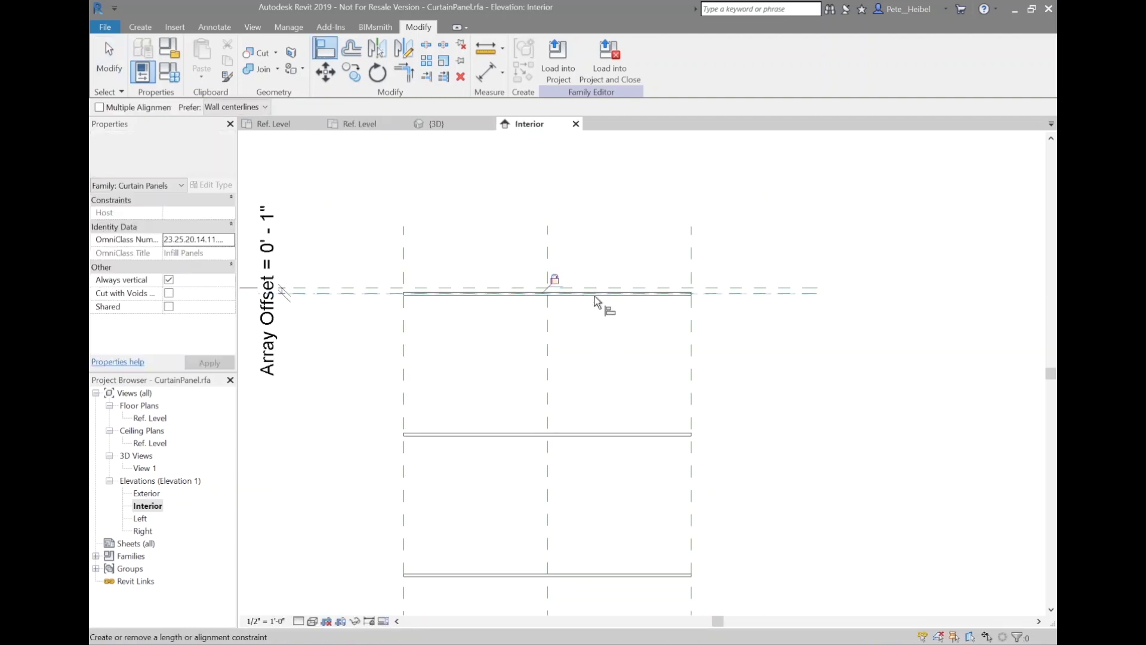
{"action": "scroll", "coordinate": [627, 300], "scroll_direction": "down", "scroll_amount": 2}
{"action": "scroll", "coordinate": [663, 296], "scroll_direction": "down", "scroll_amount": 2}
{"action": "key", "text": "Escape"}
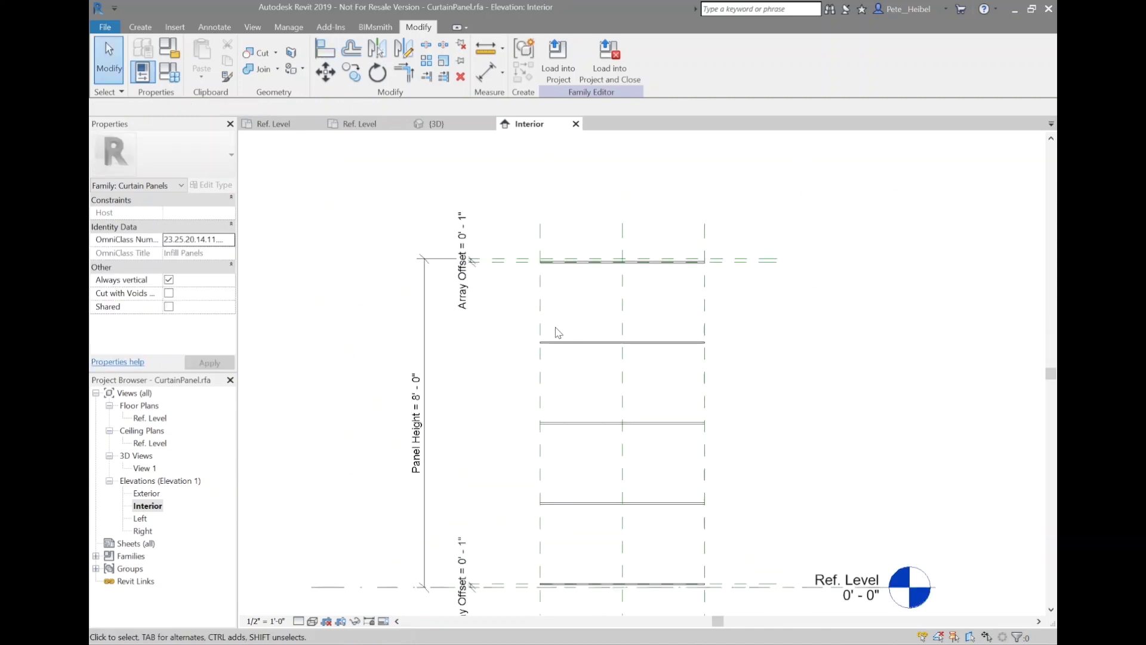
{"action": "middle_click_drag", "start_coordinate": [556, 334], "coordinate": [575, 319]}
- Label the louver array count with a new Louver Count parameter
{"action": "left_click", "coordinate": [597, 327]}
{"action": "left_click", "coordinate": [528, 376]}
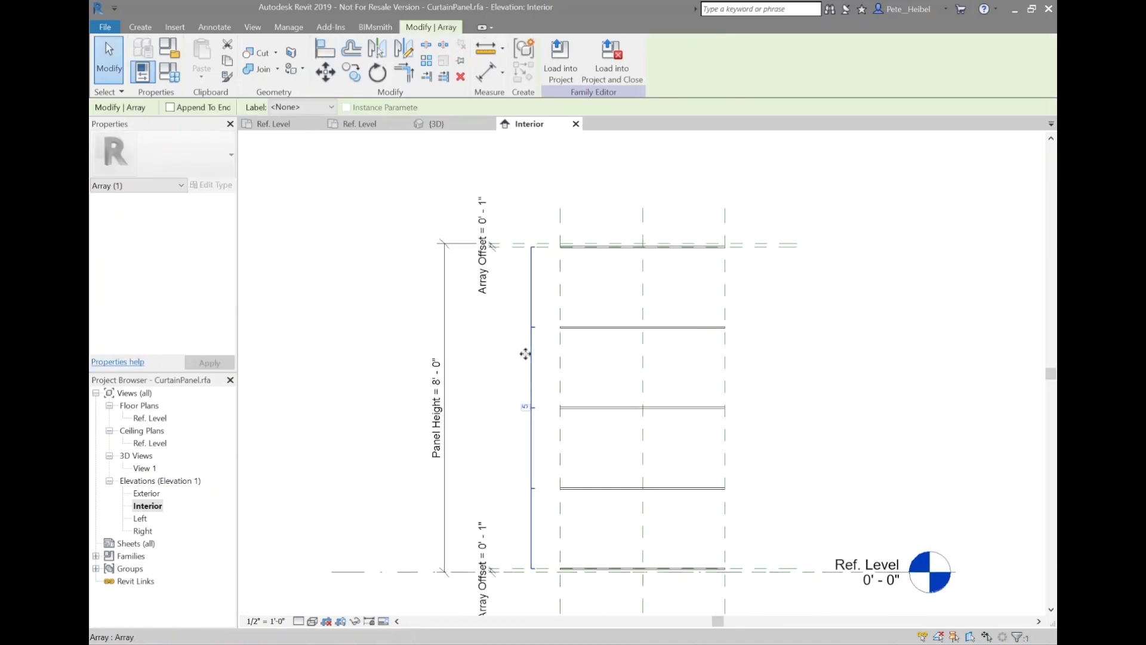
{"action": "left_click", "coordinate": [316, 111]}
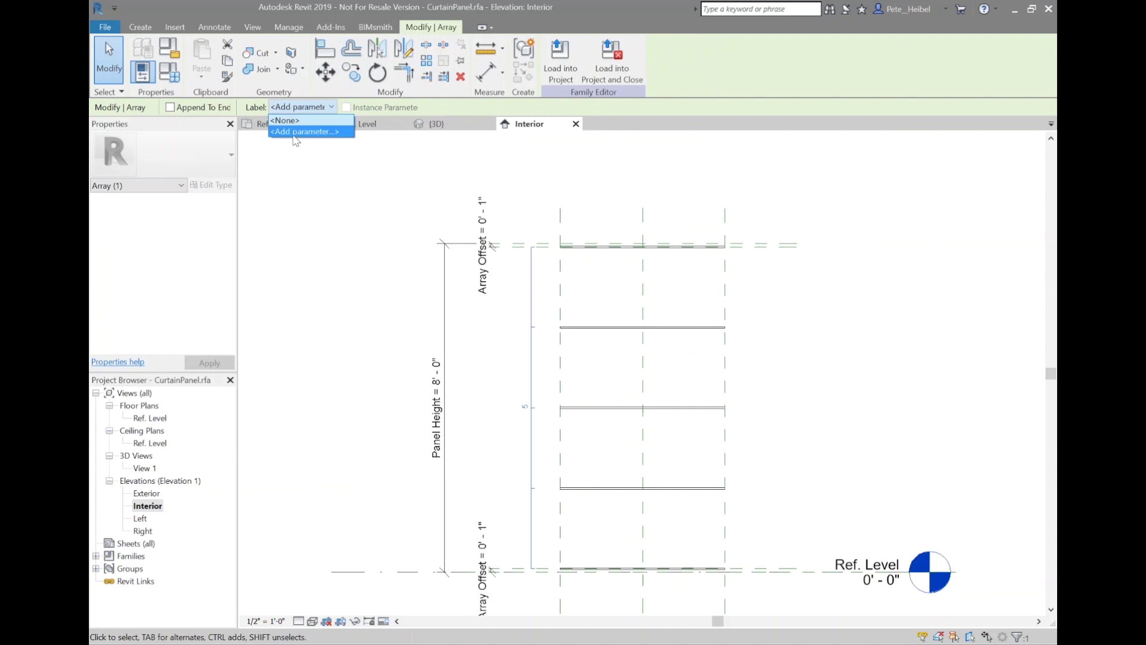
{"action": "left_click", "coordinate": [302, 132]}
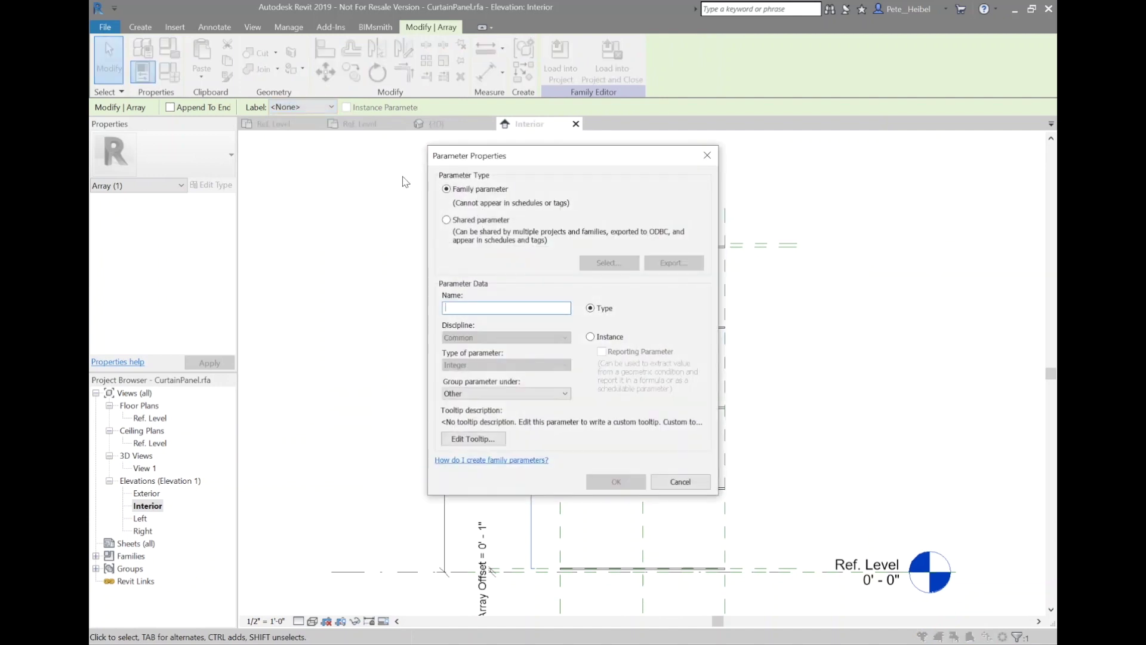
{"action": "type", "text": "Louver Count"}
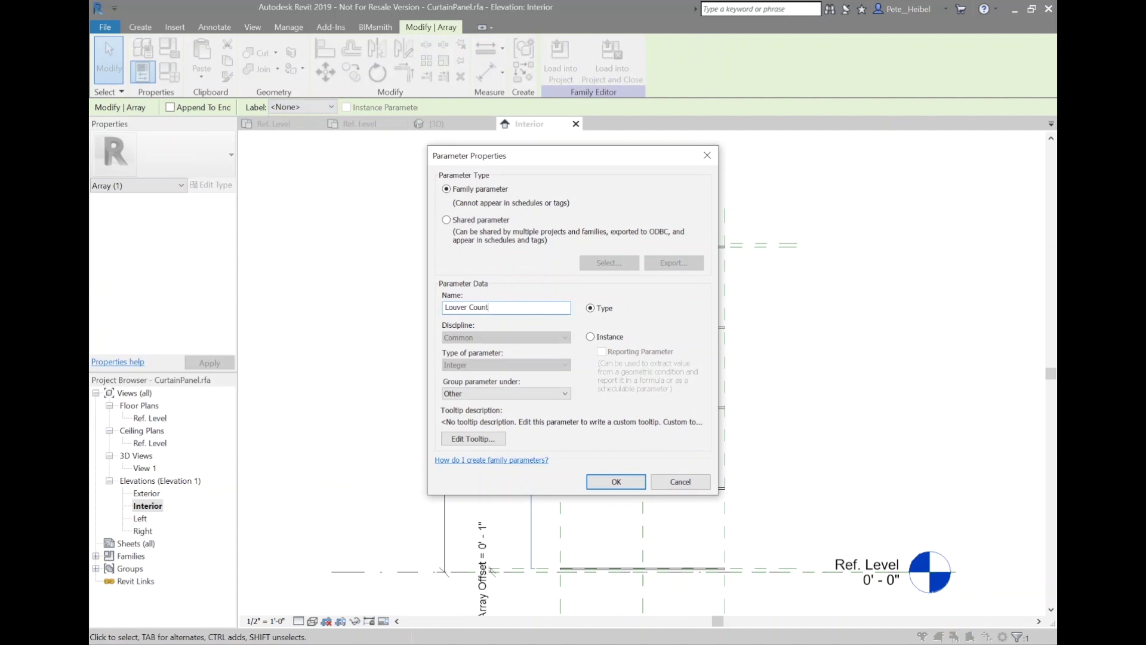
{"action": "key", "text": "Return"}
- Deselect the array and open Family Types with FT
{"action": "left_click", "coordinate": [400, 200]}
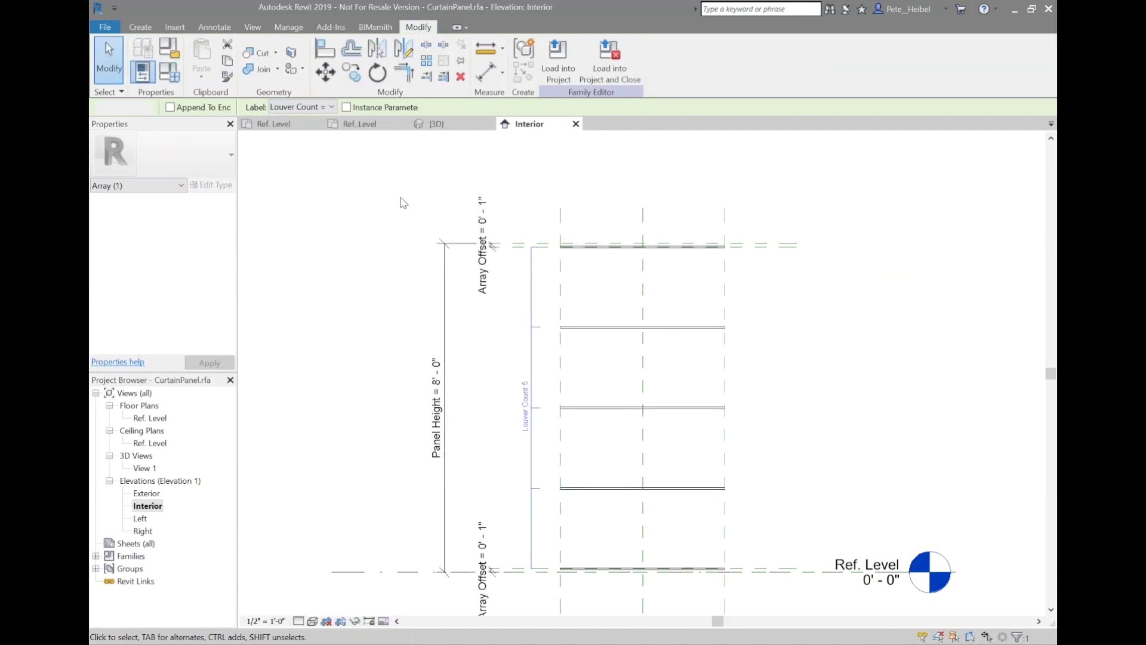
{"action": "key", "text": "f"}
{"action": "key", "text": "t"}
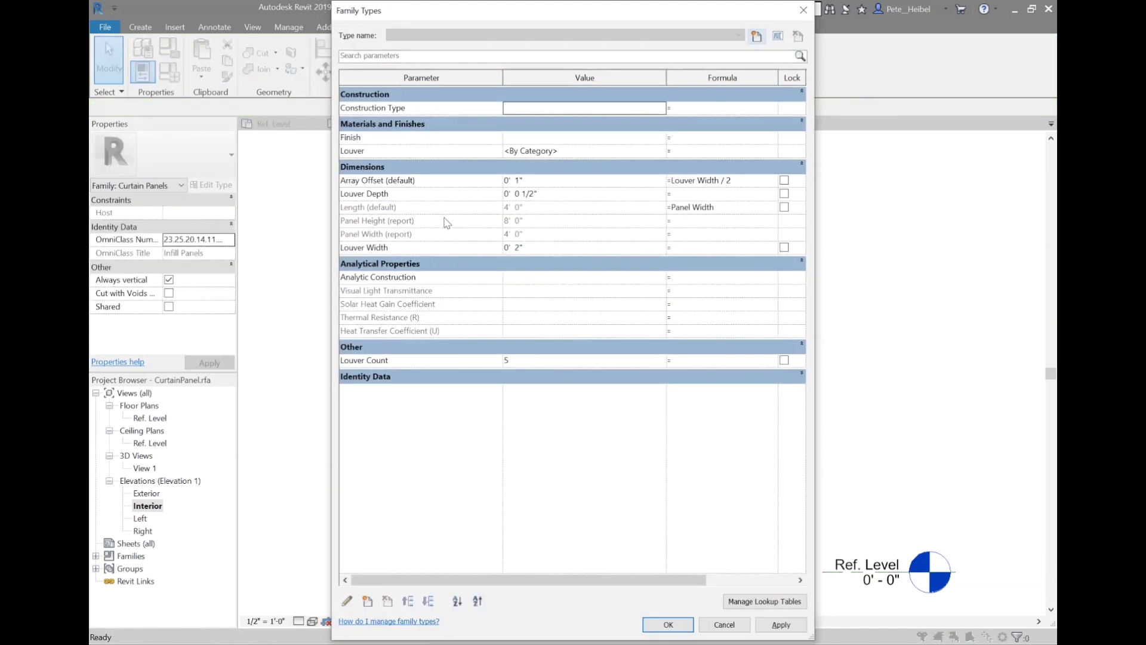
- Make Louver Count an instance parameter
{"action": "left_click", "coordinate": [449, 360]}
{"action": "left_click", "coordinate": [347, 602]}
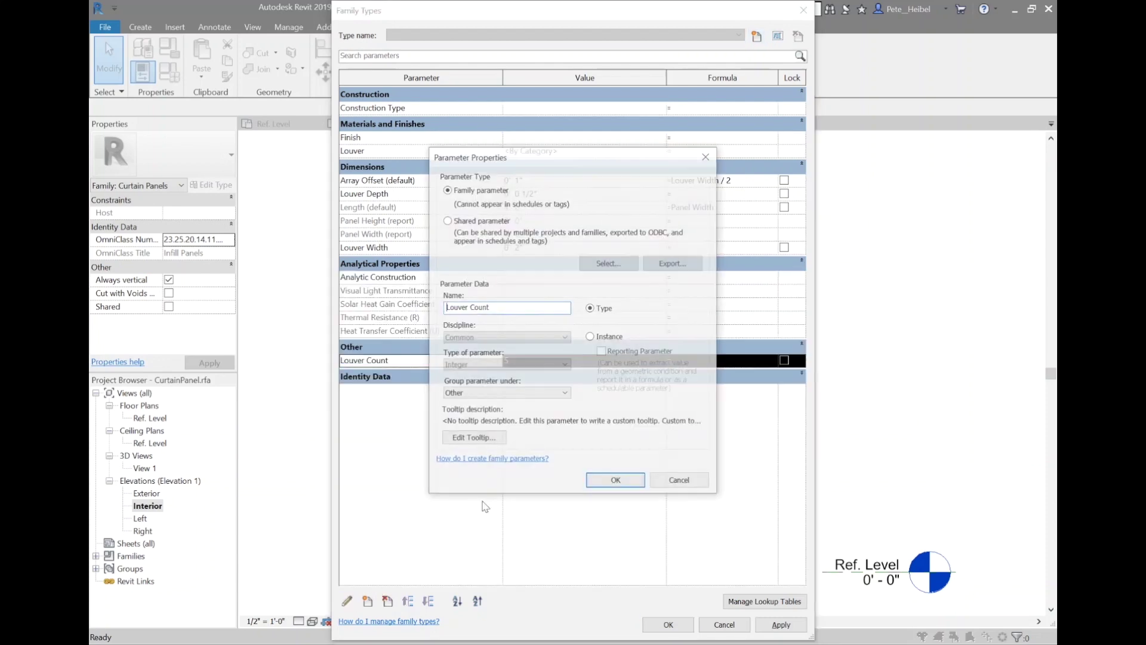
{"action": "left_click", "coordinate": [605, 339]}
{"action": "left_click", "coordinate": [622, 480]}
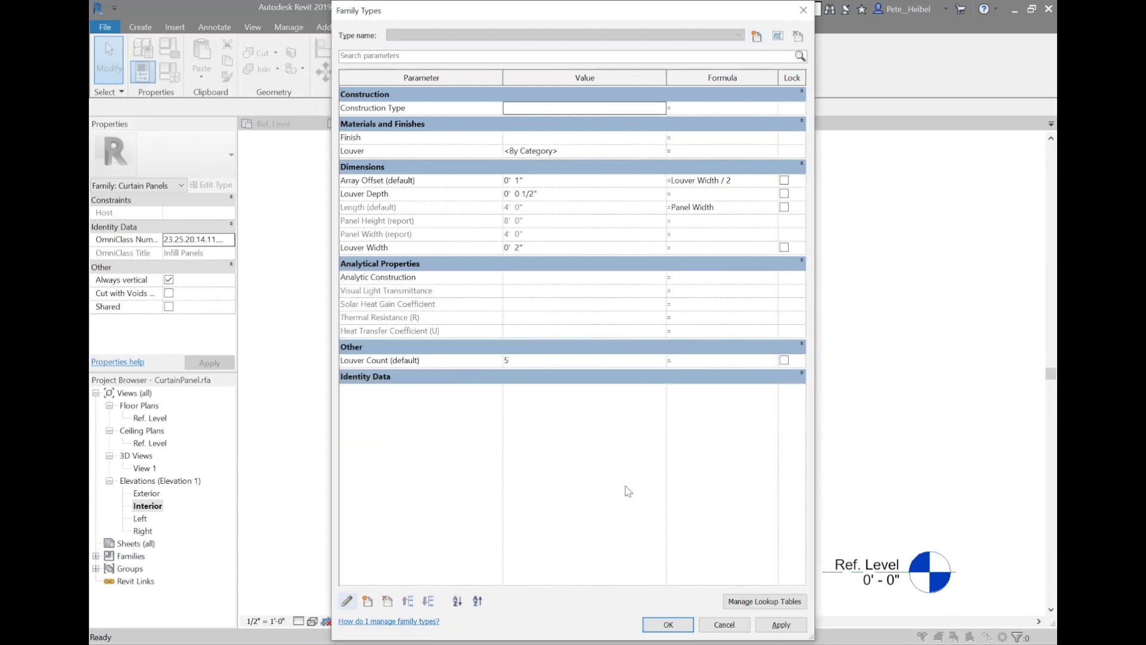
- Enter a Louver Count formula from Panel Height, Array Offset and Louver Width, dismissing the reporting warning
{"action": "left_click", "coordinate": [708, 360]}
{"action": "type", "text": "Panel Height - (2 * Arr"}
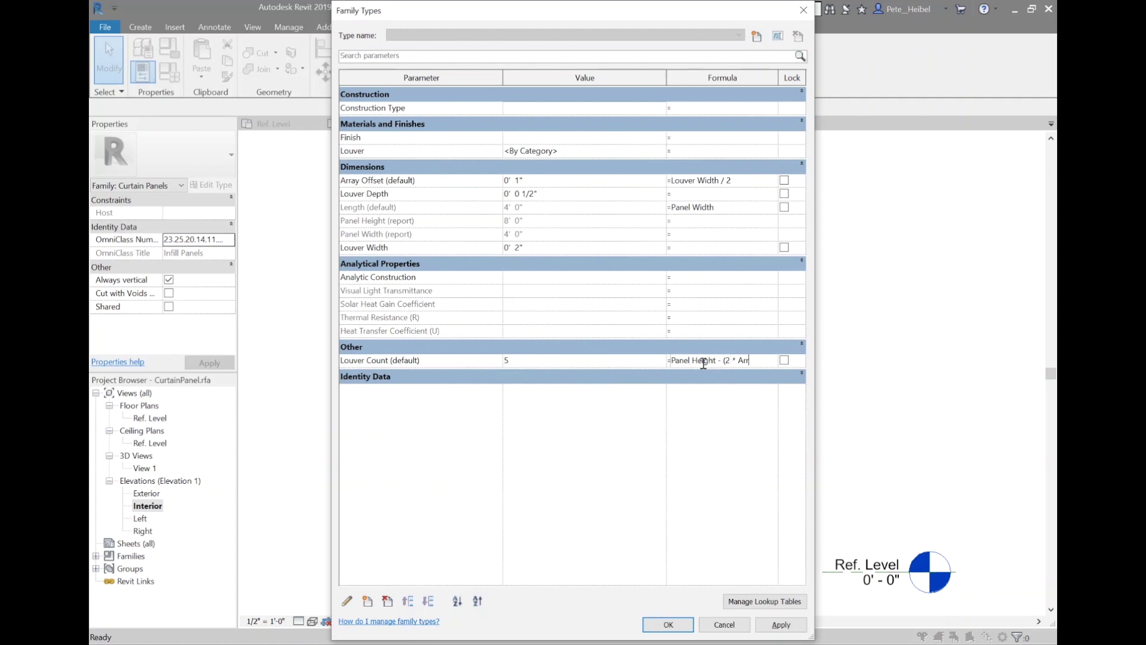
{"action": "type", "text": "Offset"}
{"action": "type", "text": ")"}
{"action": "type", "text": ")"}
{"action": "key", "text": "Return"}
{"action": "key", "text": "Return"}
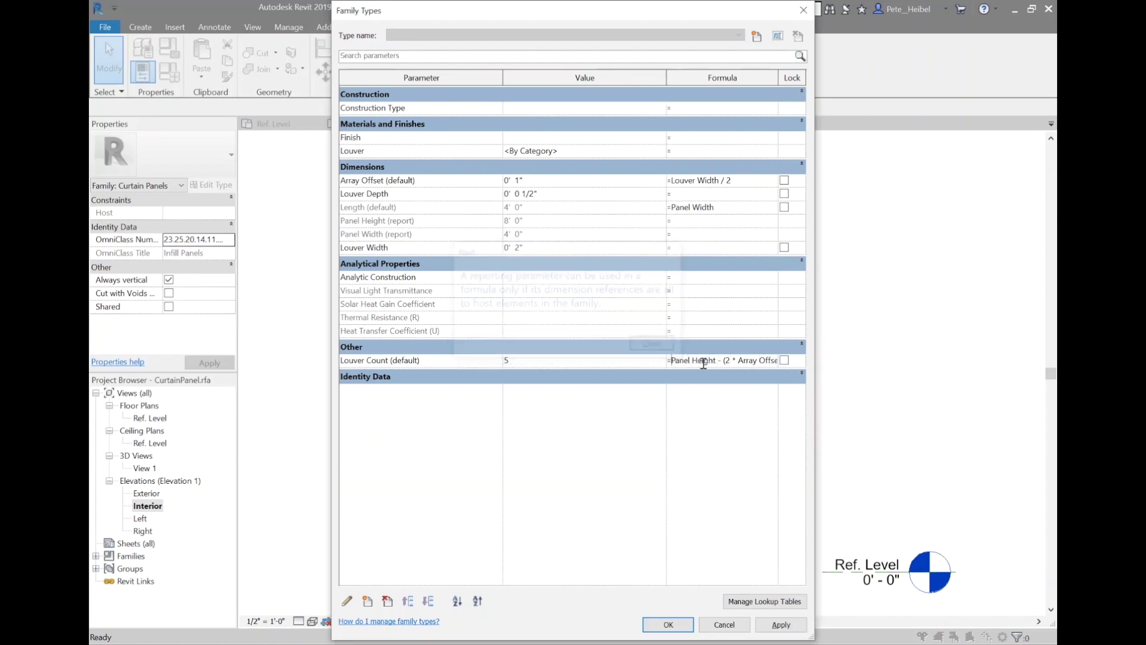
{"action": "type", "text": "("}
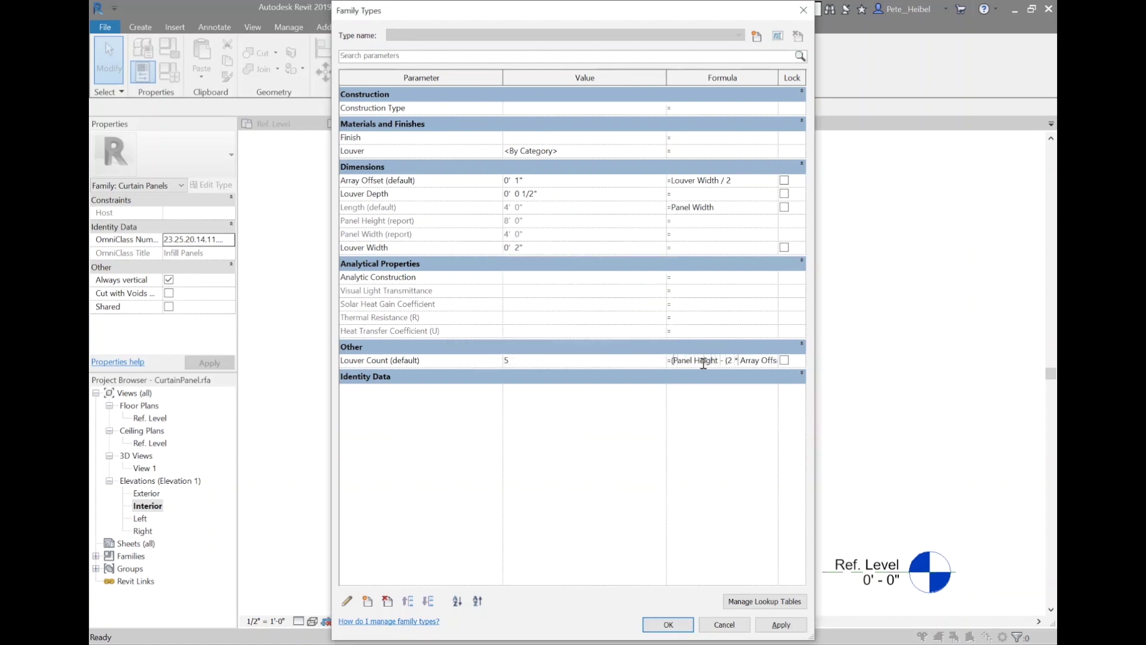
{"action": "key", "text": "End"}
{"action": "key", "text": "Return"}
{"action": "key", "text": "Return"}
{"action": "type", "text": "/"}
{"action": "type", "text": "Louver Width"}
{"action": "key", "text": "Return"}
{"action": "left_click", "coordinate": [670, 349]}
- Delete the Louver Count formula text, leaving only the equals sign
{"action": "left_click_drag", "start_coordinate": [762, 356], "coordinate": [667, 363]}
{"action": "left_click", "coordinate": [668, 362]}
{"action": "left_click_drag", "start_coordinate": [674, 360], "coordinate": [794, 362]}
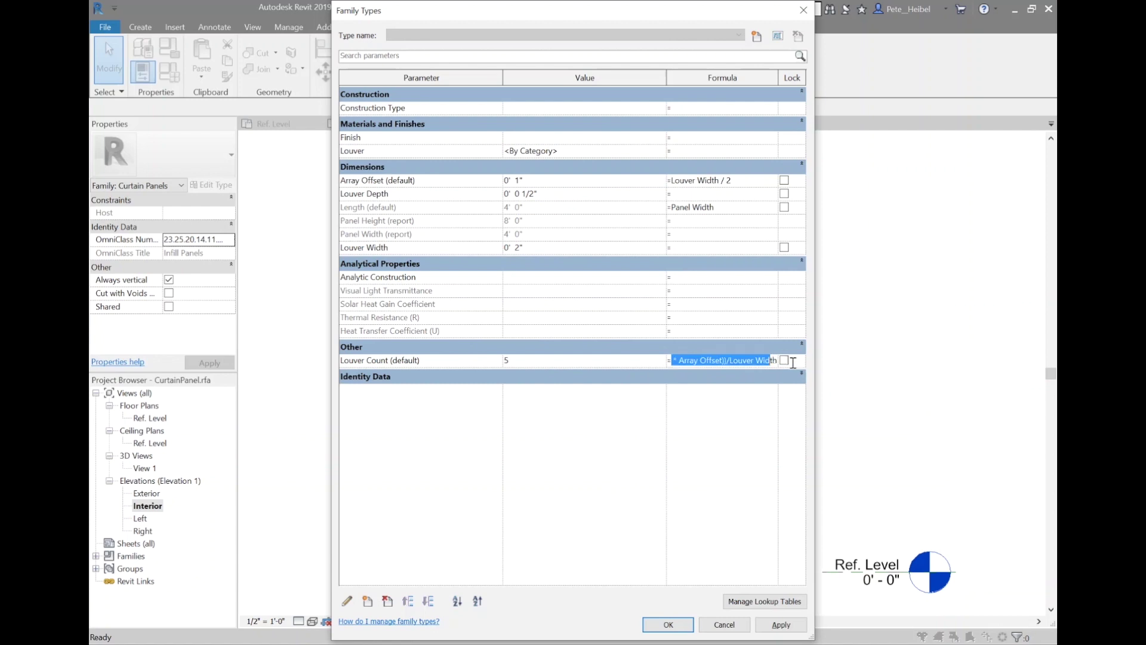
{"action": "type", "text": "("}
{"action": "key", "text": "BackSpace"}
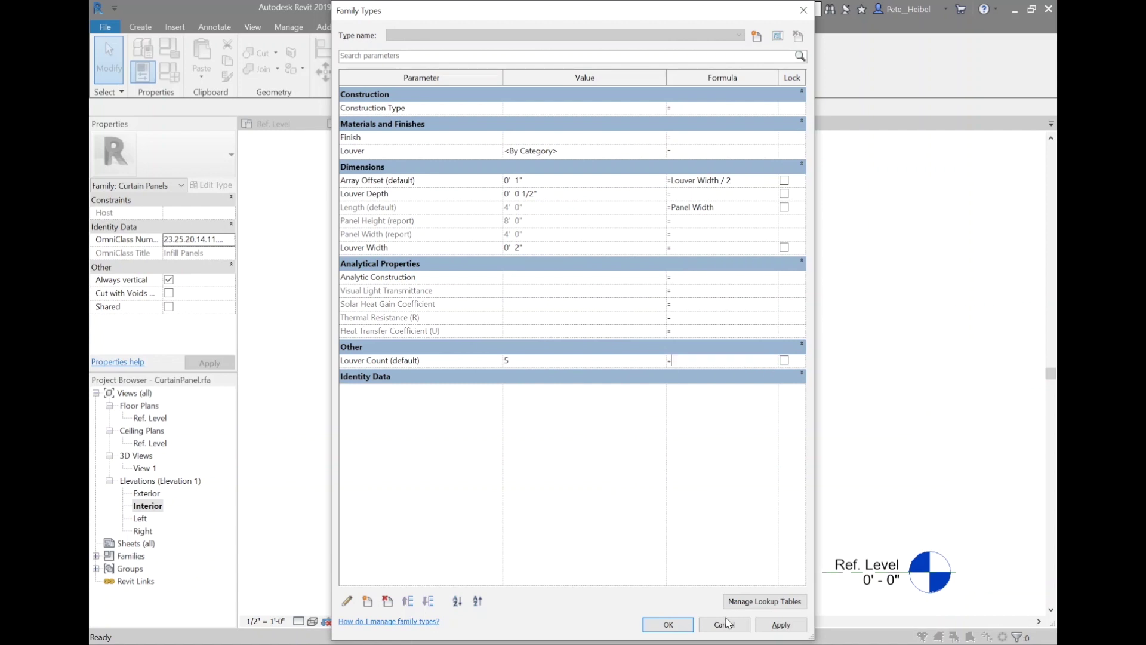
- Close Family Types and relabel the 8'-0" height dimension as Panel Height
{"action": "left_click", "coordinate": [668, 625]}
{"action": "left_click", "coordinate": [452, 333]}
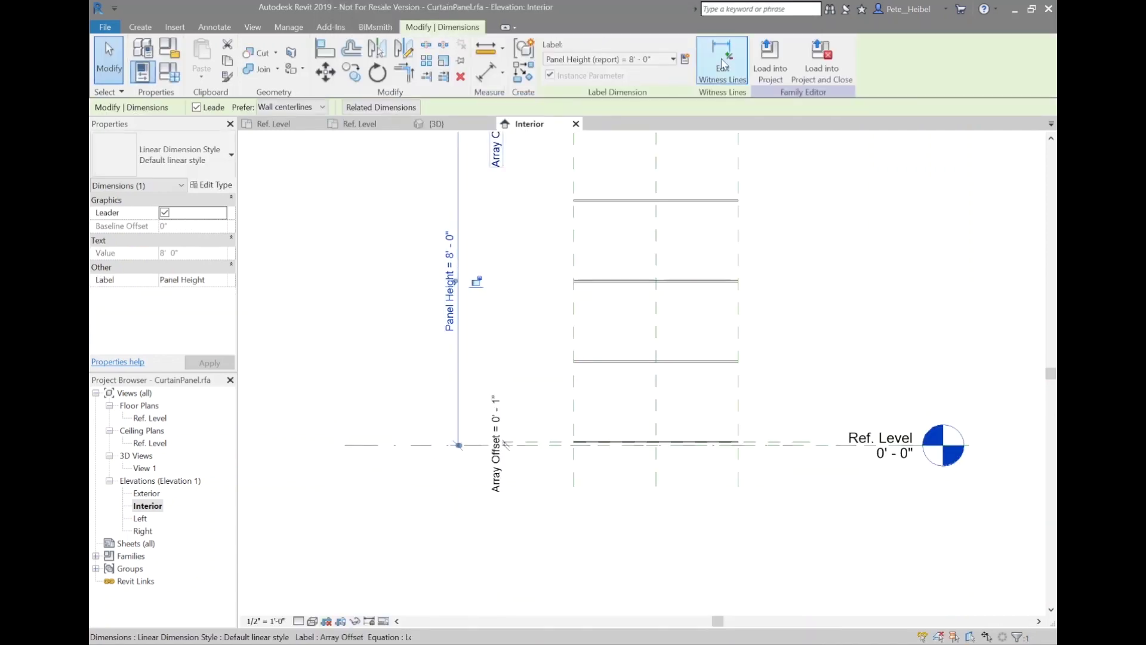
{"action": "left_click", "coordinate": [550, 286]}
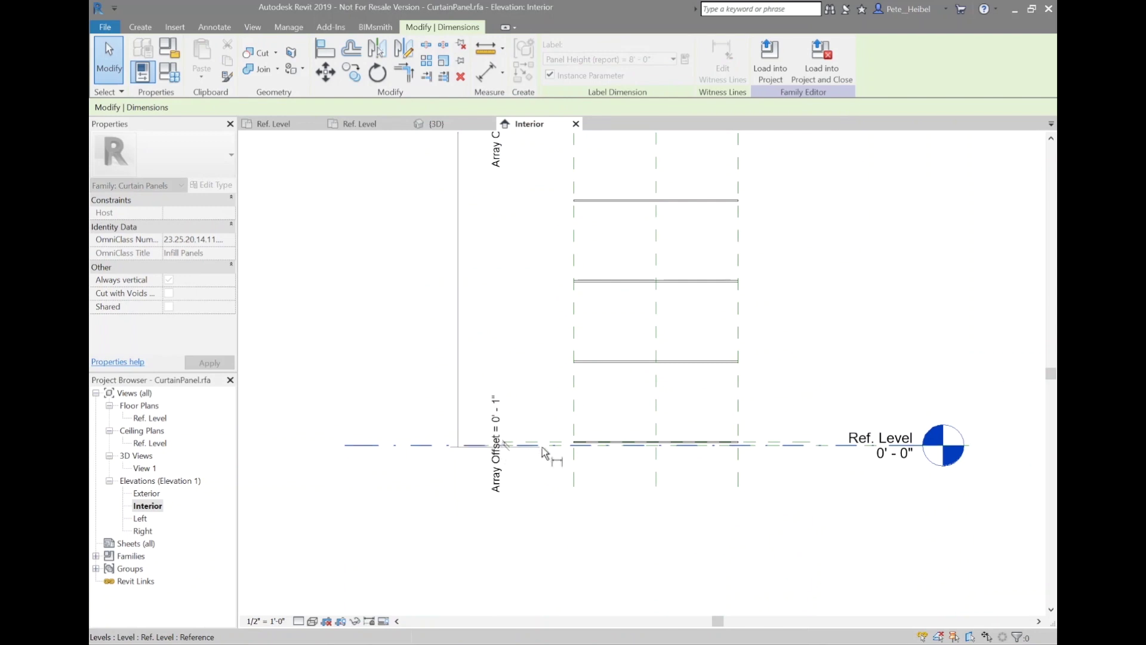
{"action": "left_click", "coordinate": [458, 341]}
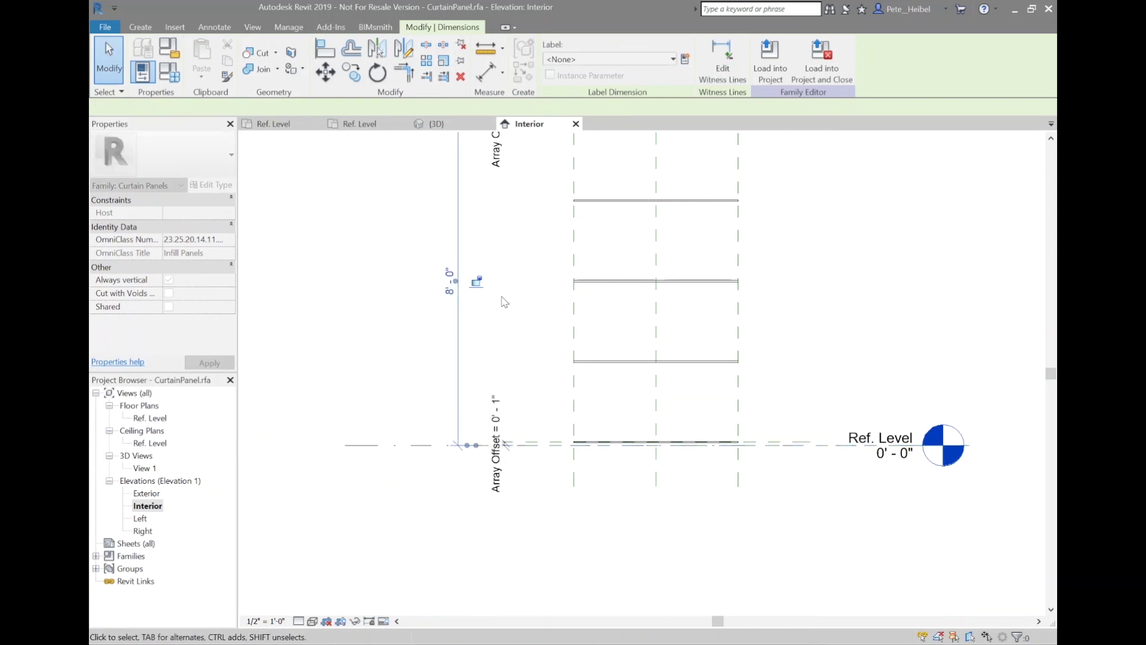
{"action": "left_click", "coordinate": [449, 280]}
{"action": "left_click", "coordinate": [449, 271]}
{"action": "left_click", "coordinate": [602, 59]}
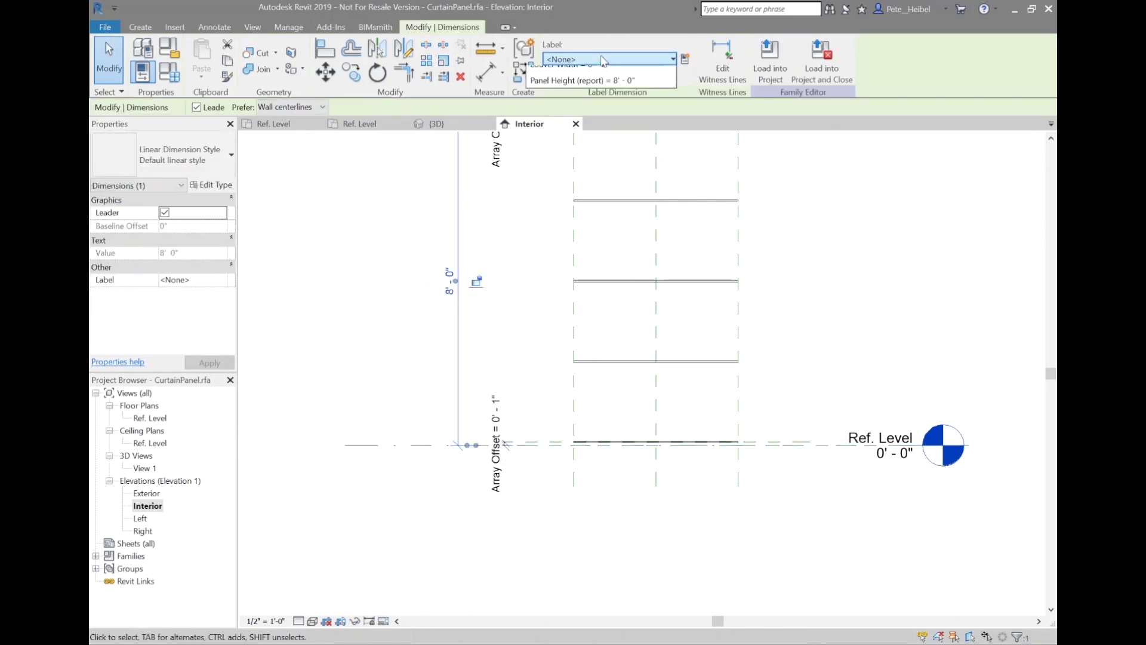
{"action": "left_click", "coordinate": [571, 174]}
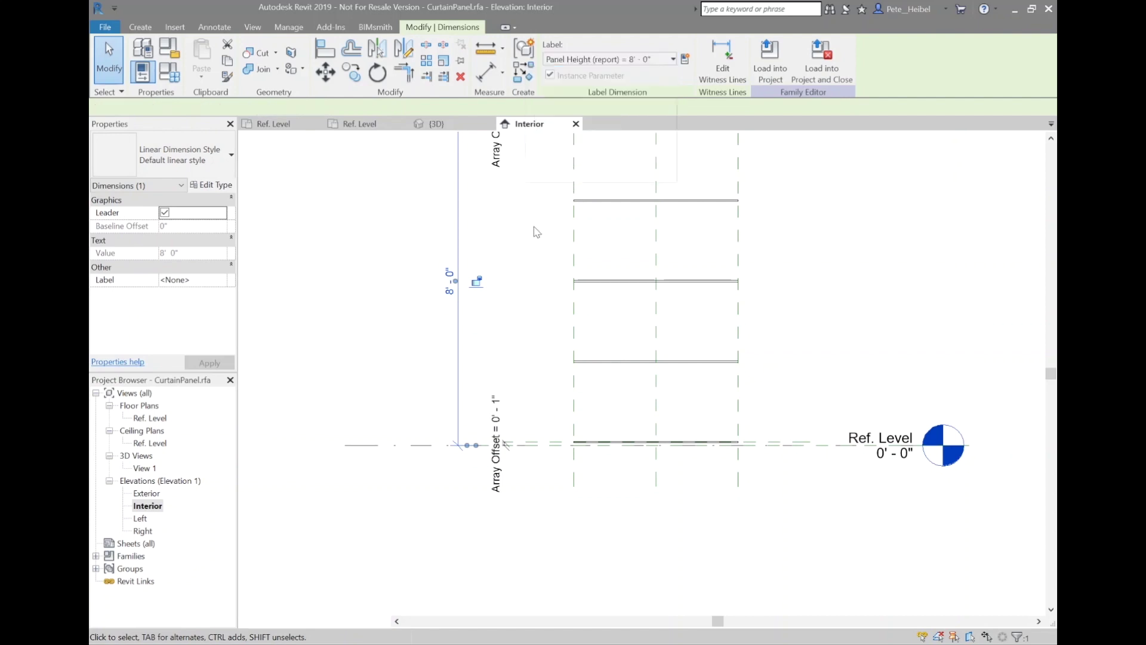
{"action": "left_click", "coordinate": [534, 227]}
- Set Louver Count to (Panel Height - (2 * Array Offset))/Louver Width, giving 47, and view it in 3D
{"action": "key", "text": "f"}
{"action": "key", "text": "t"}
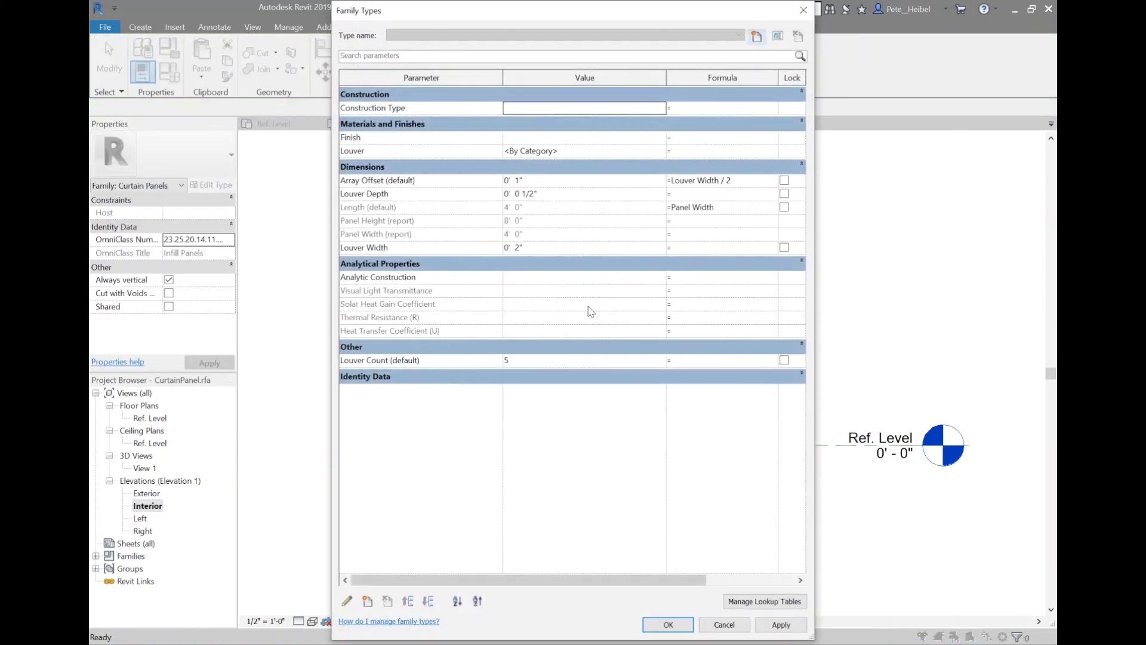
{"action": "left_click", "coordinate": [690, 361]}
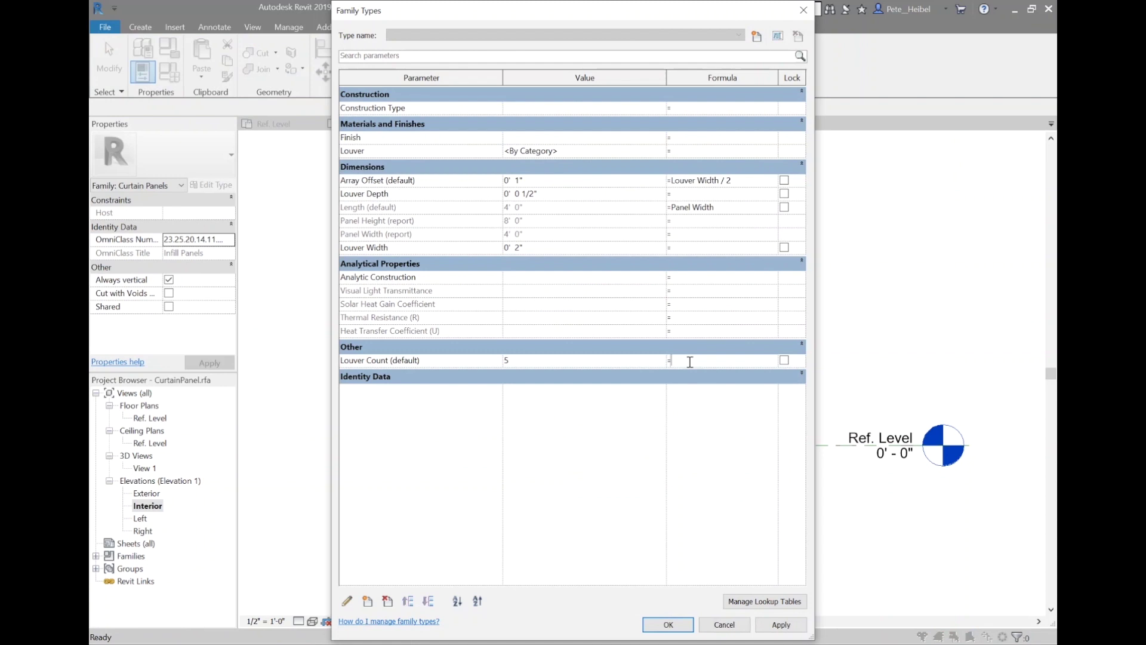
{"action": "type", "text": "(Panel Height - (2 * Array Offset))/Louver Width"}
{"action": "key", "text": "Return"}
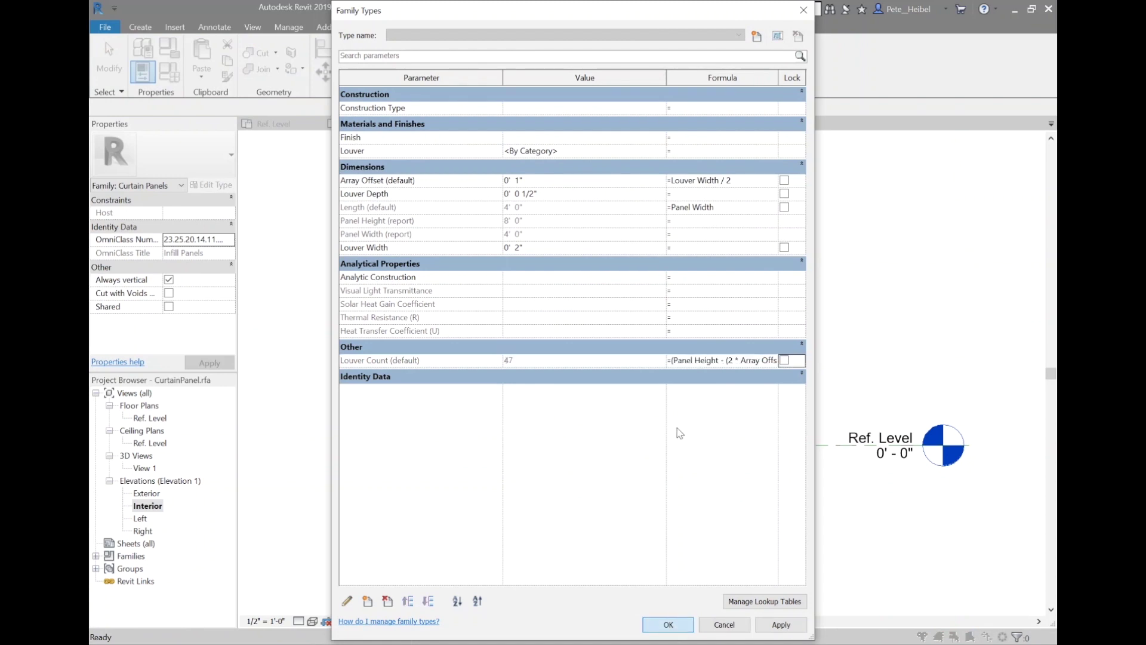
{"action": "key", "text": "Return"}
{"action": "key", "text": "3"}
{"action": "key", "text": "d"}
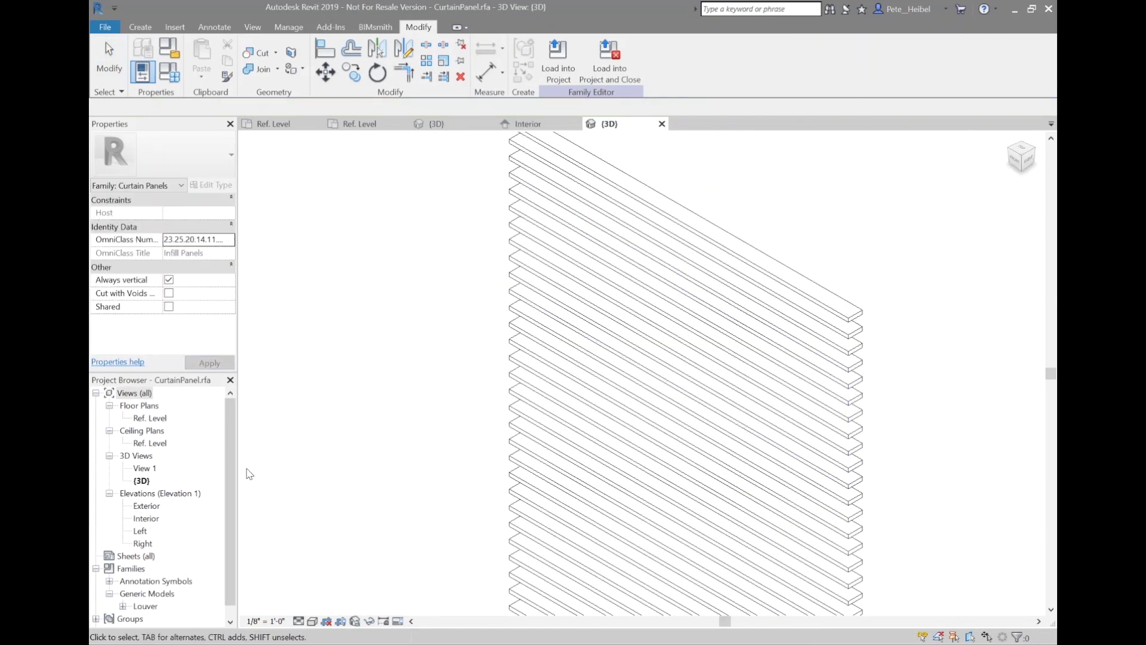
- Link the nested Louver type's Rotation to a new instance parameter named Rotation Constraint
{"action": "double_click", "coordinate": [144, 606]}
{"action": "double_click", "coordinate": [158, 618]}
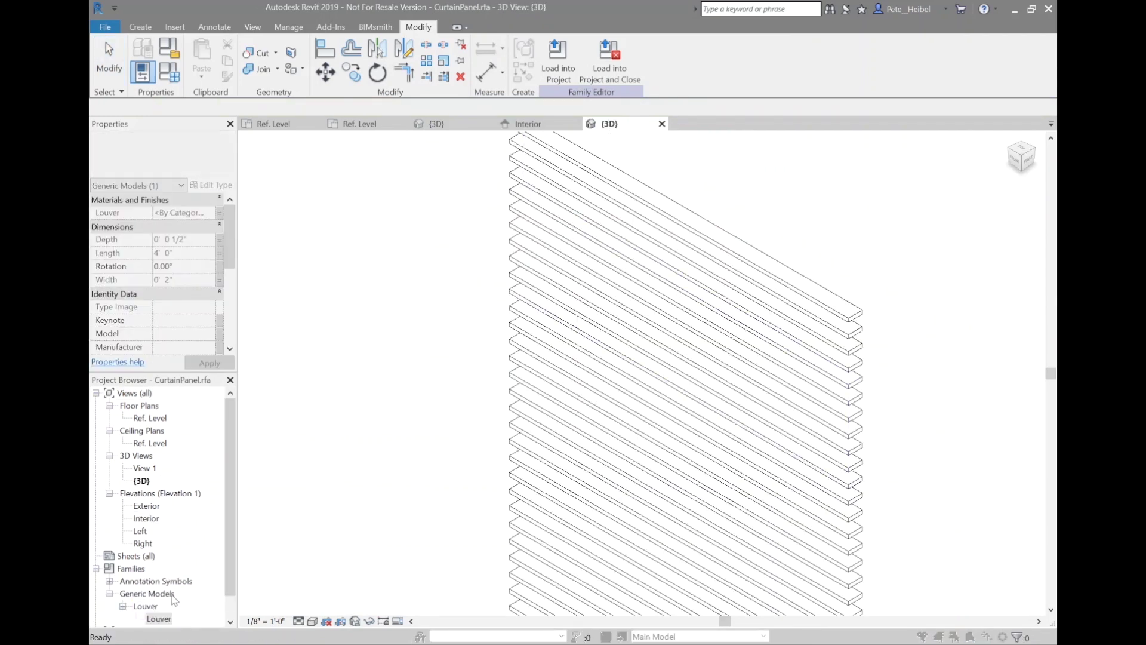
{"action": "left_click", "coordinate": [1038, 196]}
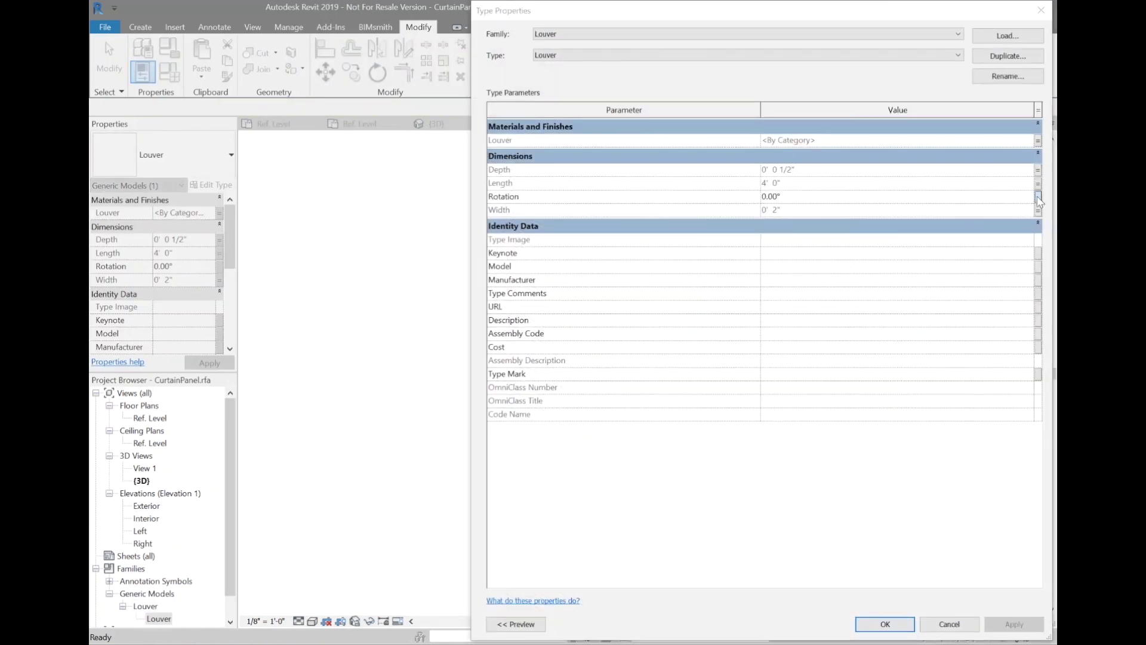
{"action": "left_click", "coordinate": [665, 409]}
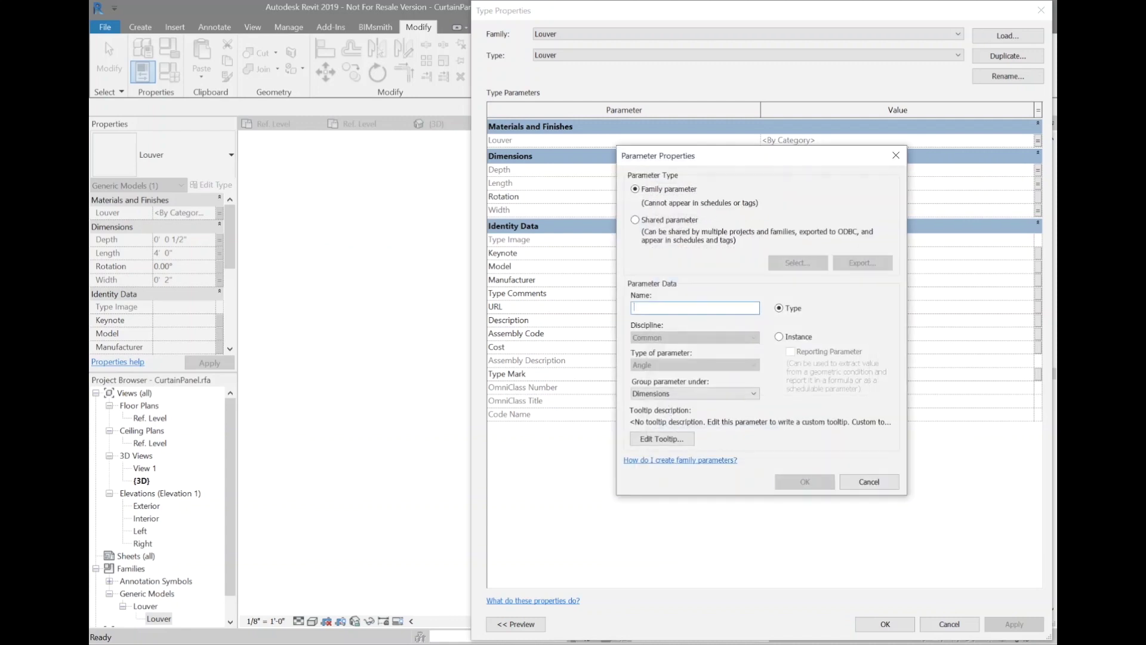
{"action": "type", "text": "Rotation Constraint"}
{"action": "key", "text": "Return"}
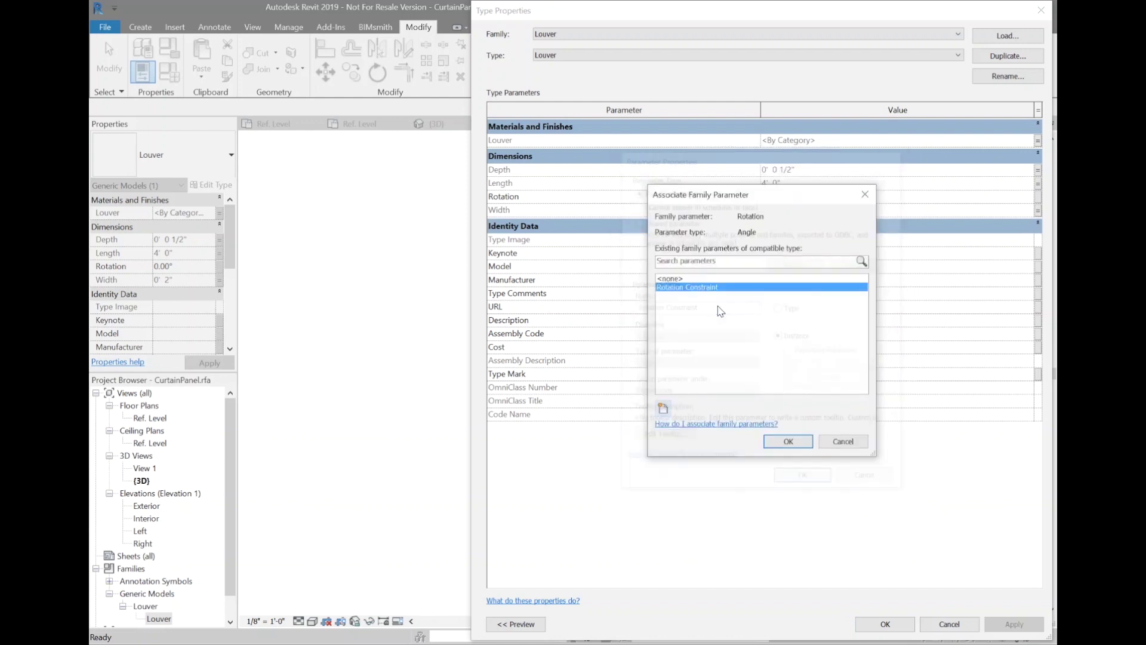
{"action": "left_click", "coordinate": [788, 442]}
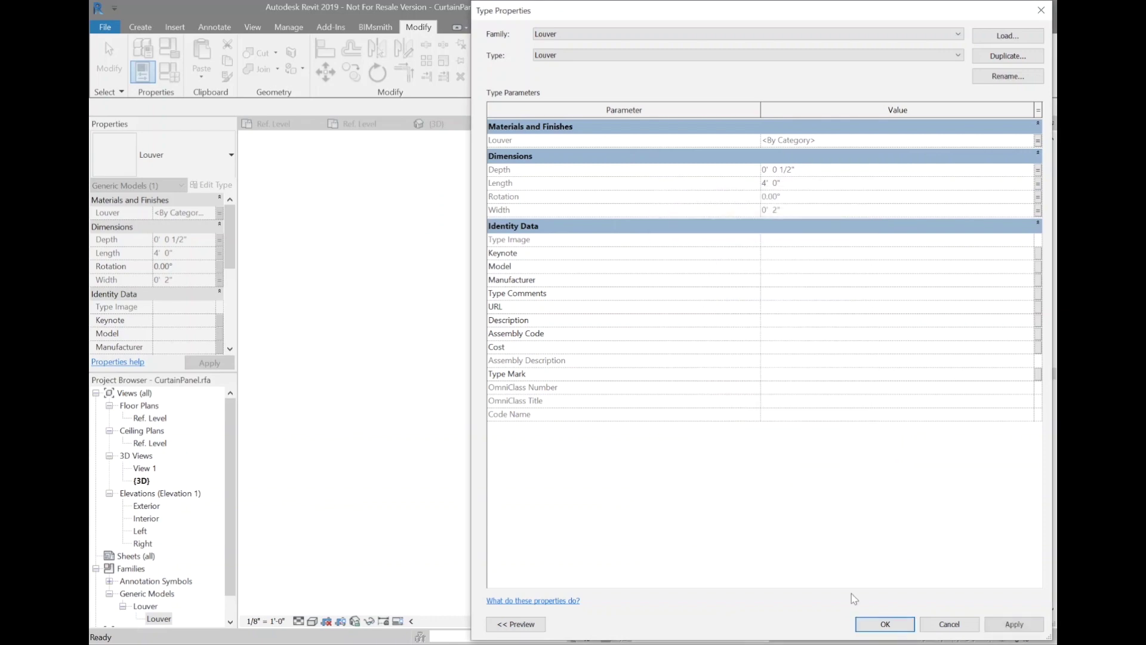
{"action": "left_click", "coordinate": [884, 624]}
- Flex Rotation Constraint to 45°, then to 23°, applying each angle to the louvers
{"action": "left_click", "coordinate": [169, 73]}
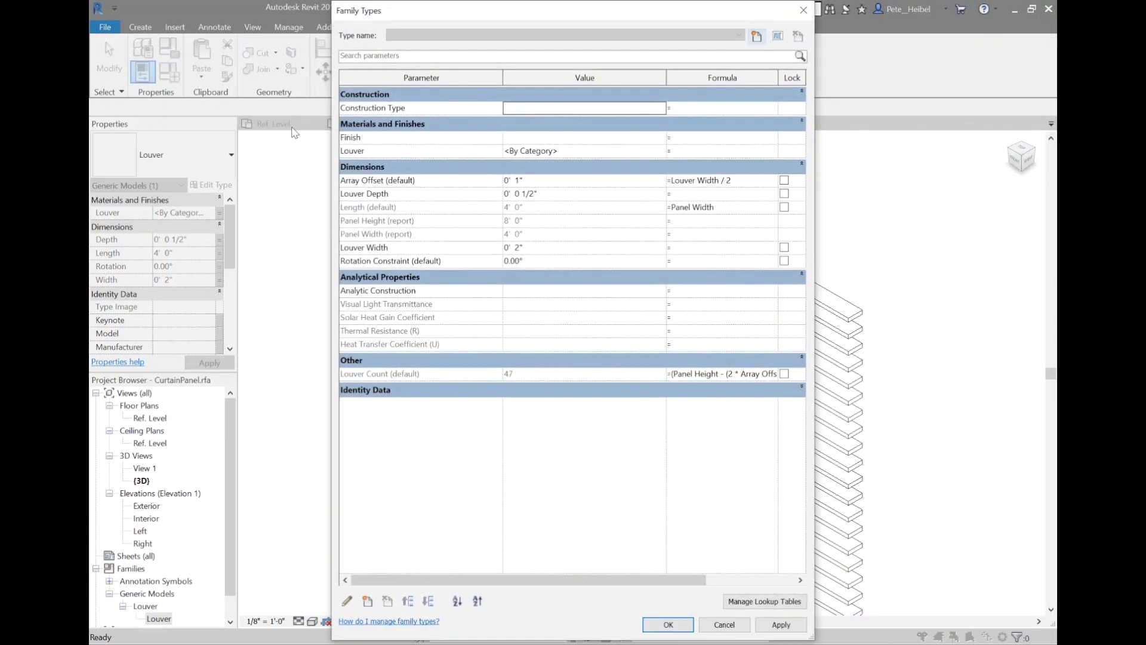
{"action": "left_click", "coordinate": [568, 262]}
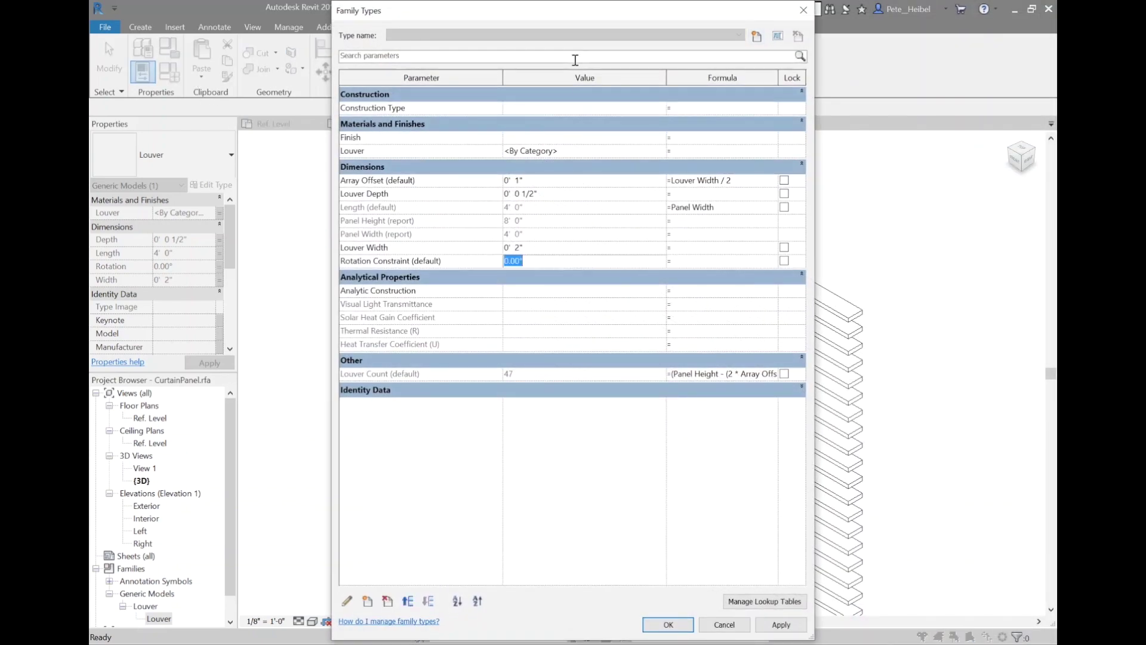
{"action": "type", "text": "45"}
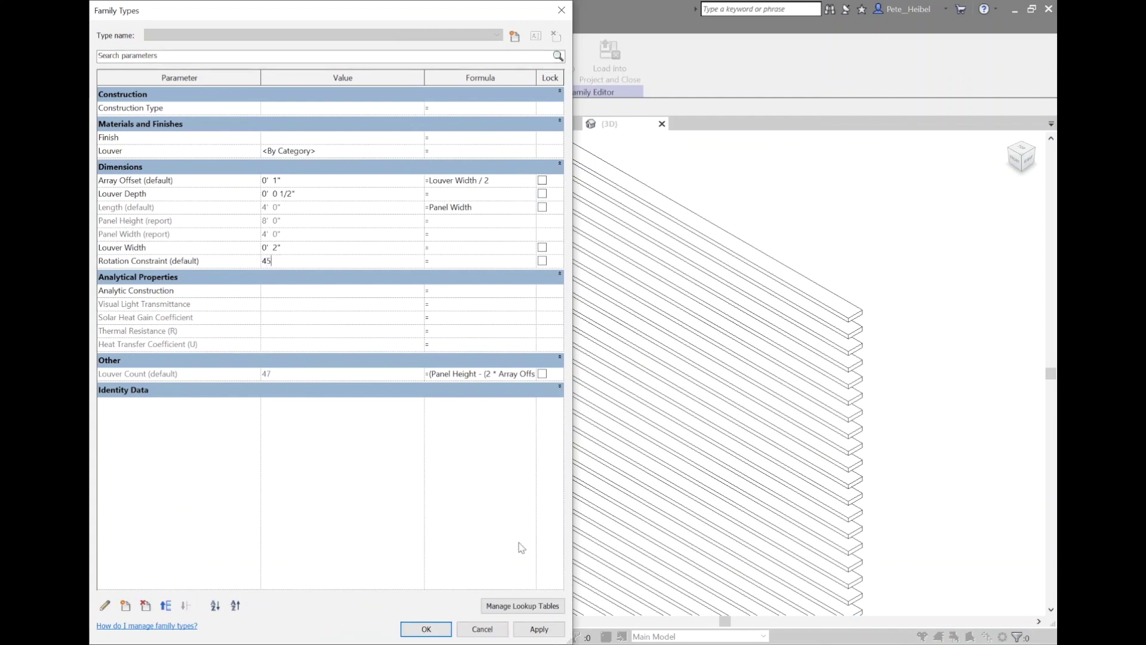
{"action": "left_click", "coordinate": [539, 629]}
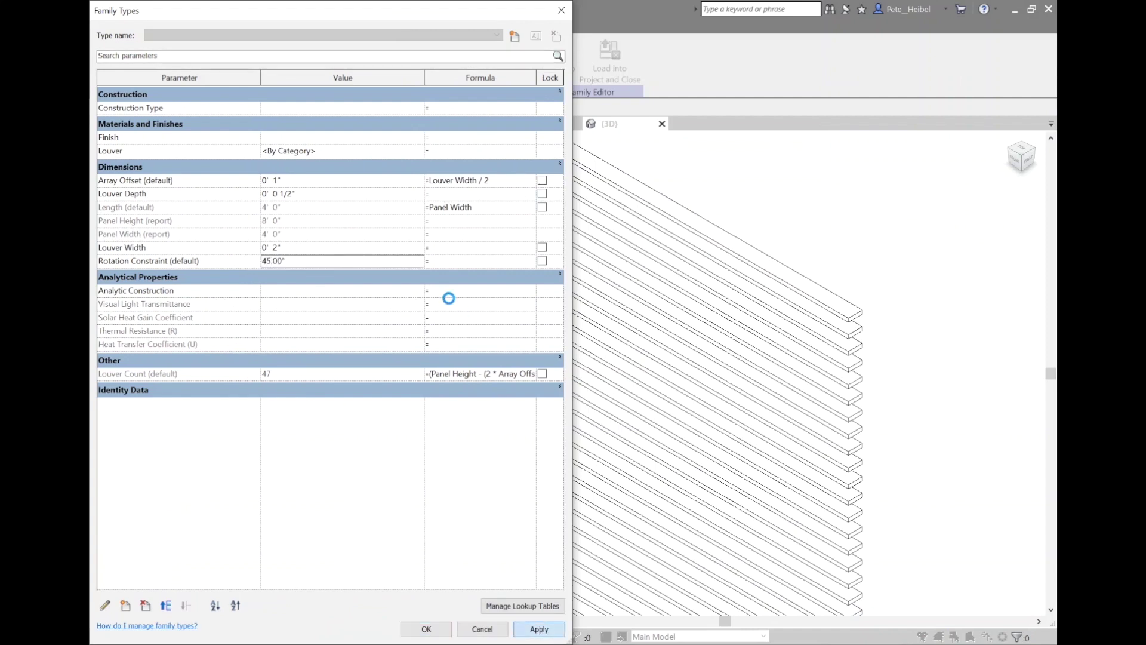
{"action": "left_click", "coordinate": [317, 260]}
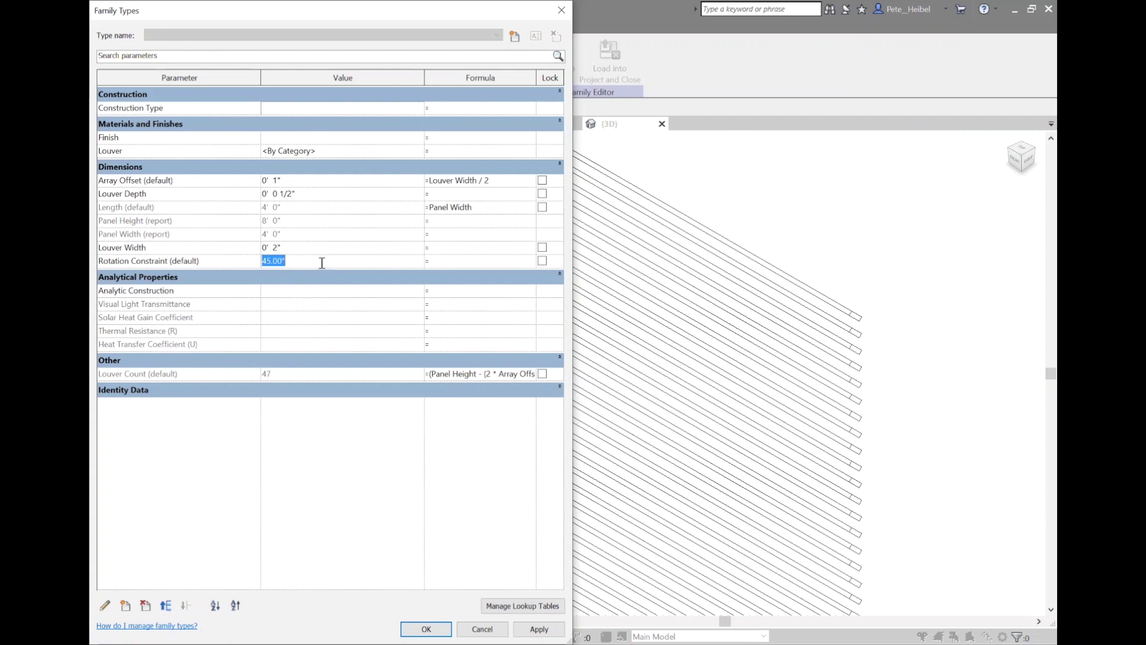
{"action": "type", "text": "23"}
{"action": "left_click", "coordinate": [537, 633]}
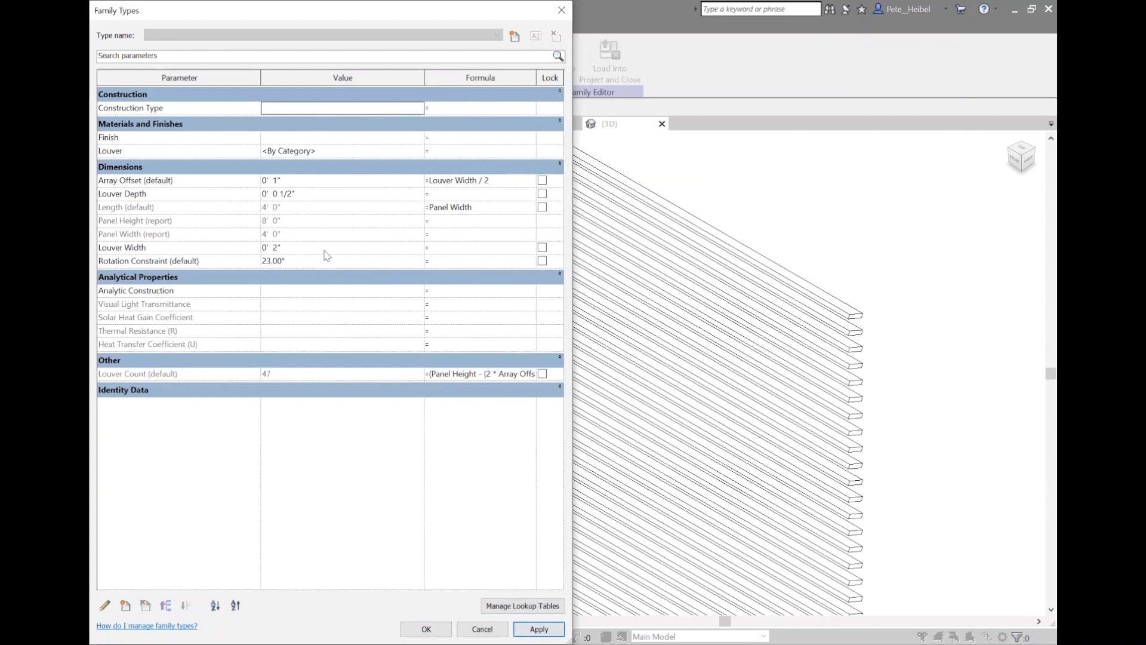
- Add an instance Angle parameter named Rotation
{"action": "left_click", "coordinate": [126, 606]}
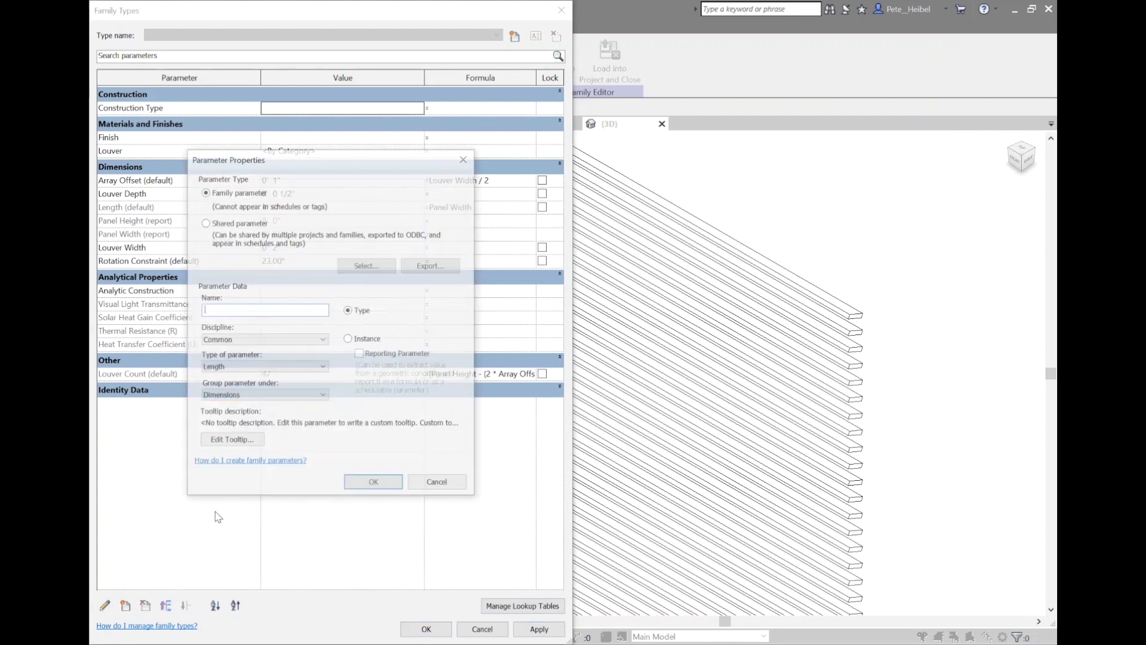
{"action": "type", "text": "Rotation"}
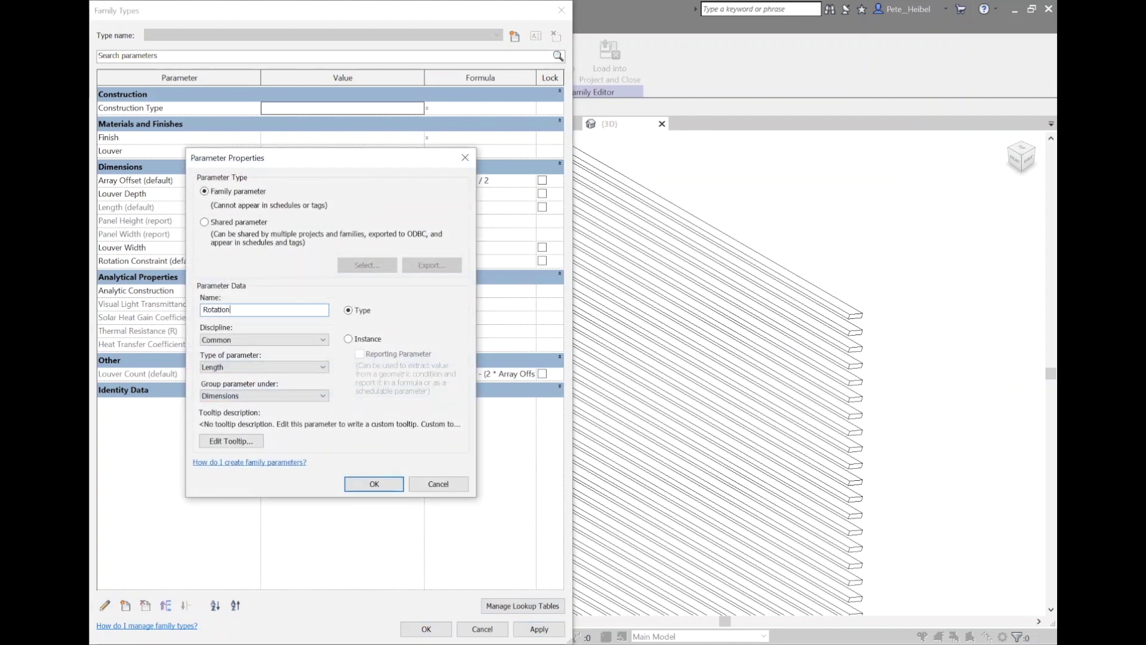
{"action": "left_click", "coordinate": [370, 339]}
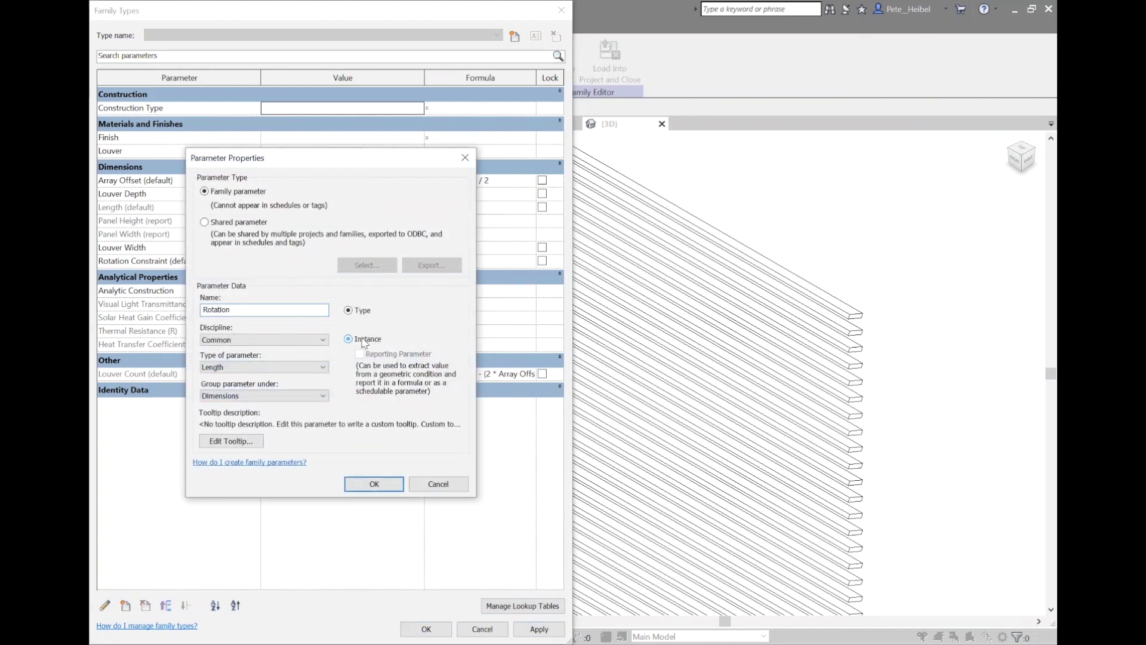
{"action": "left_click", "coordinate": [276, 369]}
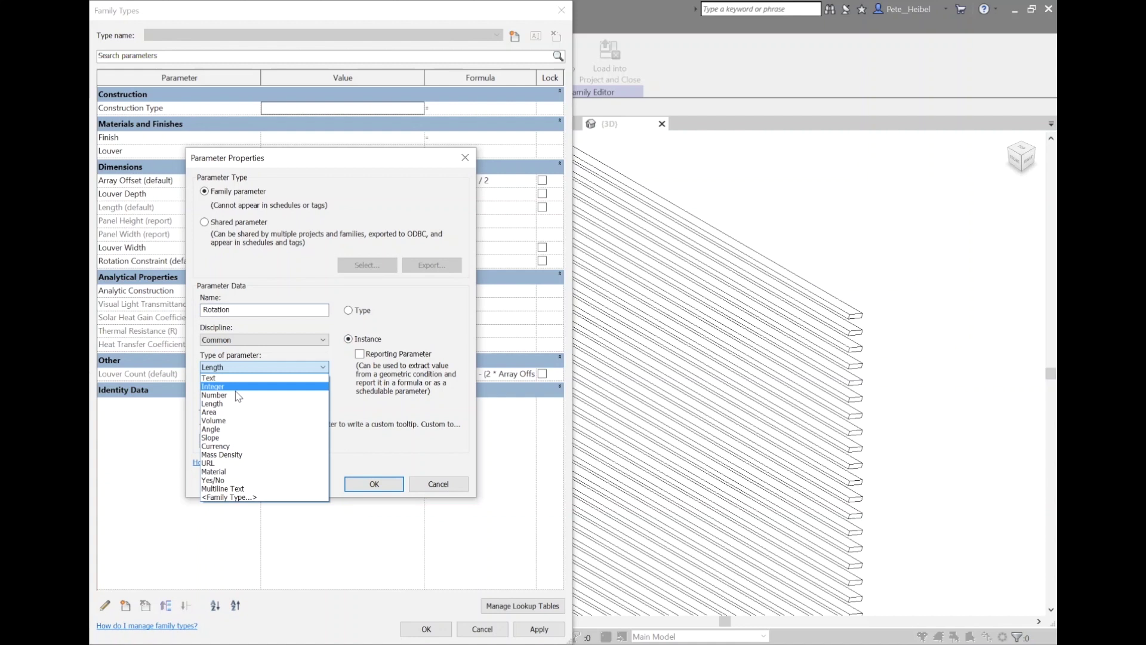
{"action": "left_click", "coordinate": [230, 429]}
{"action": "left_click", "coordinate": [375, 484]}
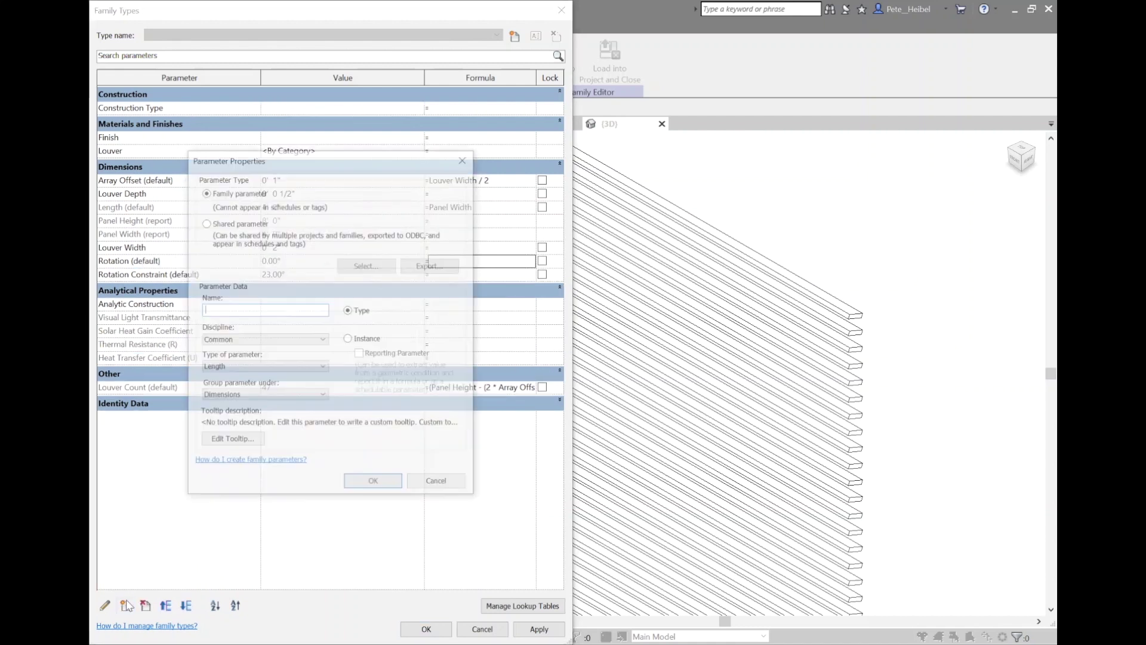
{"action": "type", "text": "Open"}
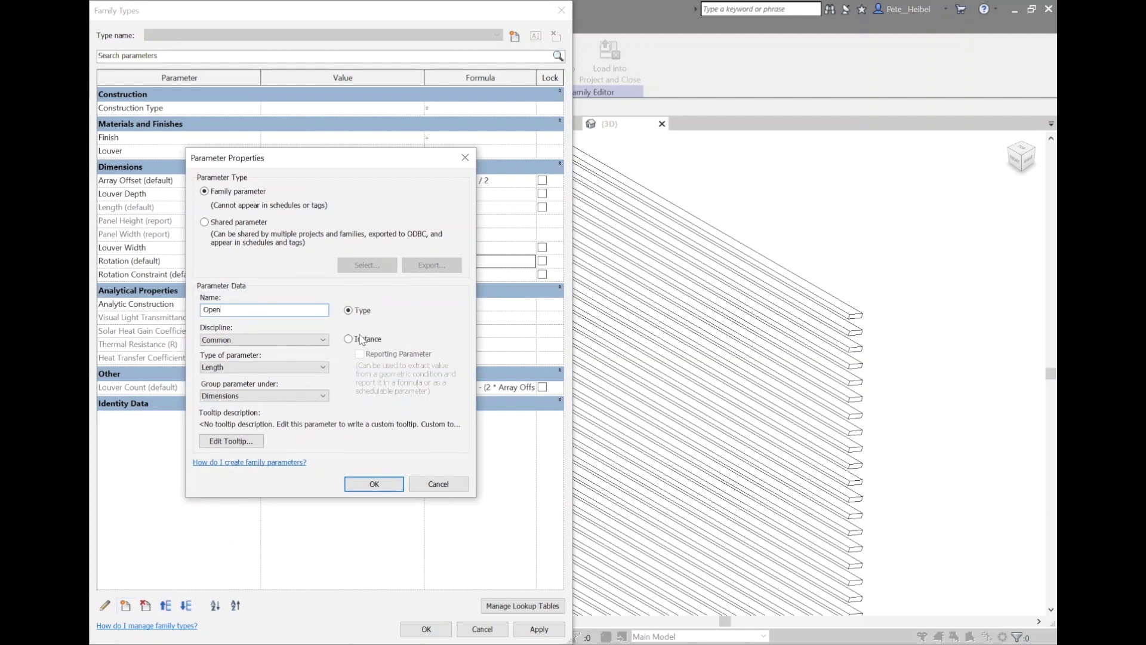
- Add an instance Yes/No parameter named Open
{"action": "left_click", "coordinate": [350, 338]}
{"action": "left_click", "coordinate": [273, 368]}
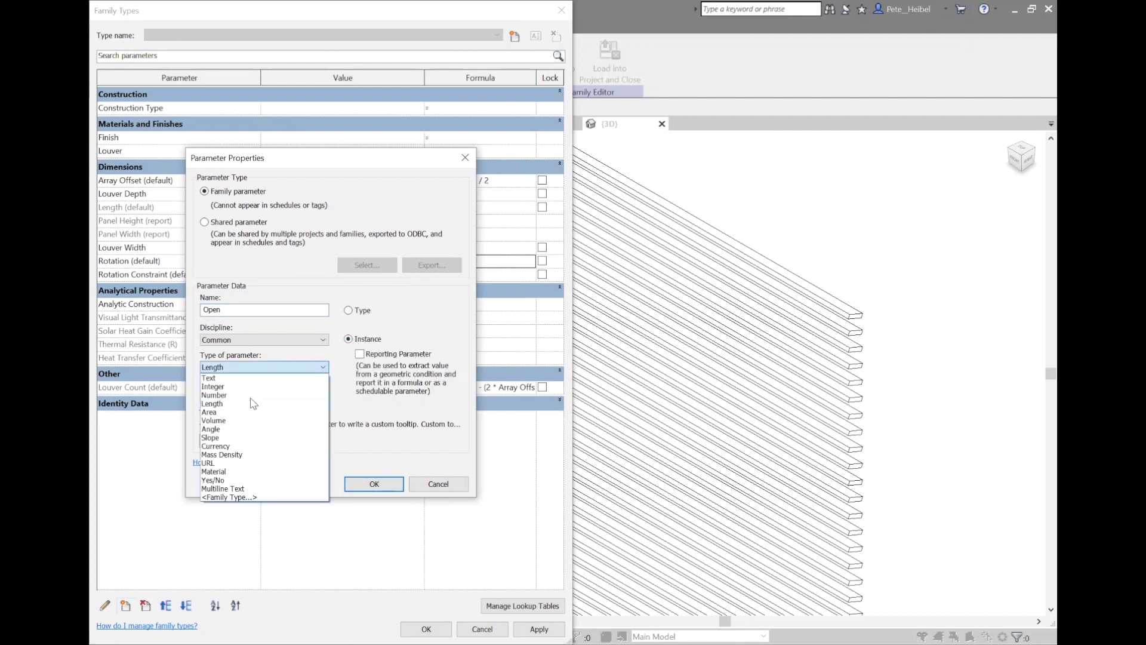
{"action": "left_click", "coordinate": [215, 480]}
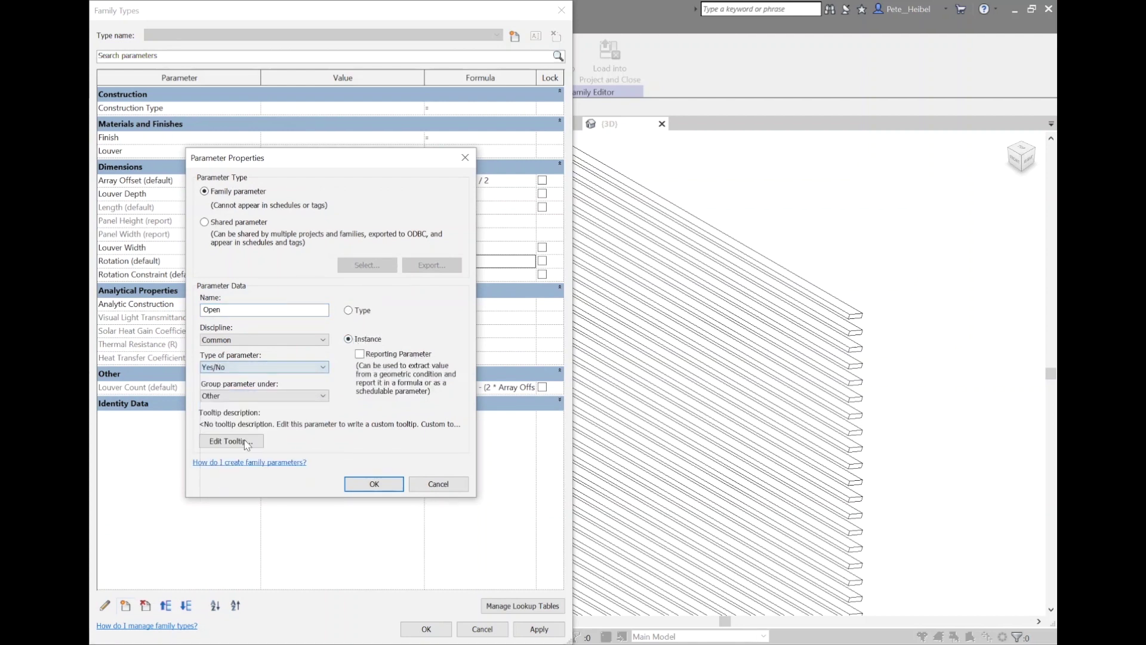
{"action": "left_click", "coordinate": [375, 484]}
- Add an instance Yes/No parameter named Closed
{"action": "left_click", "coordinate": [126, 605]}
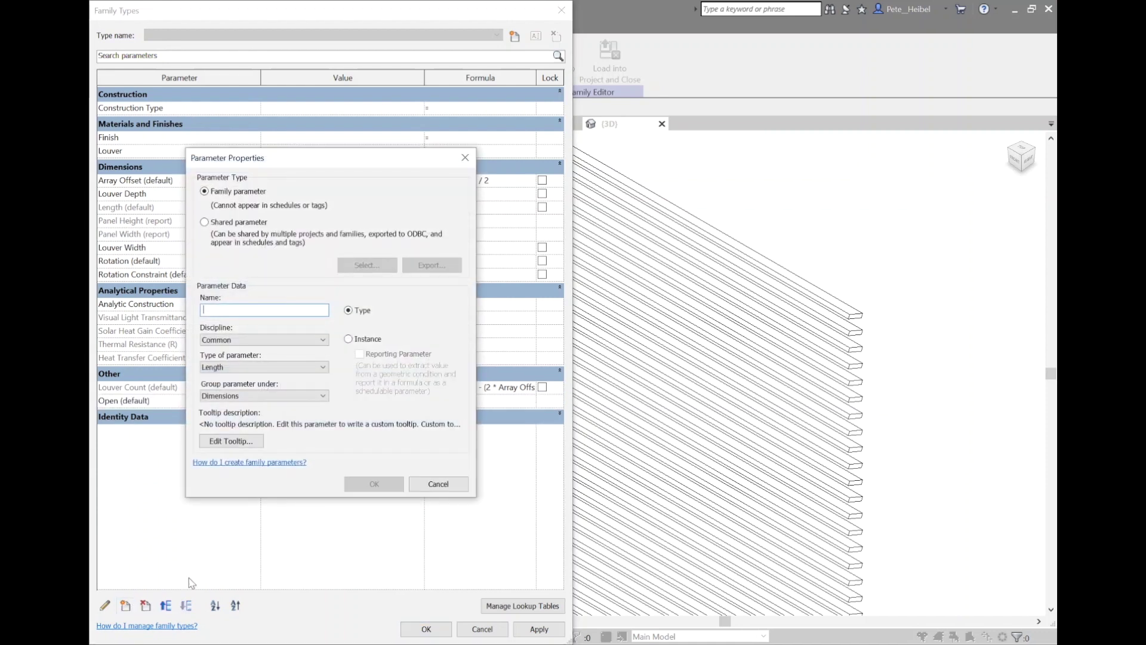
{"action": "type", "text": "Closed"}
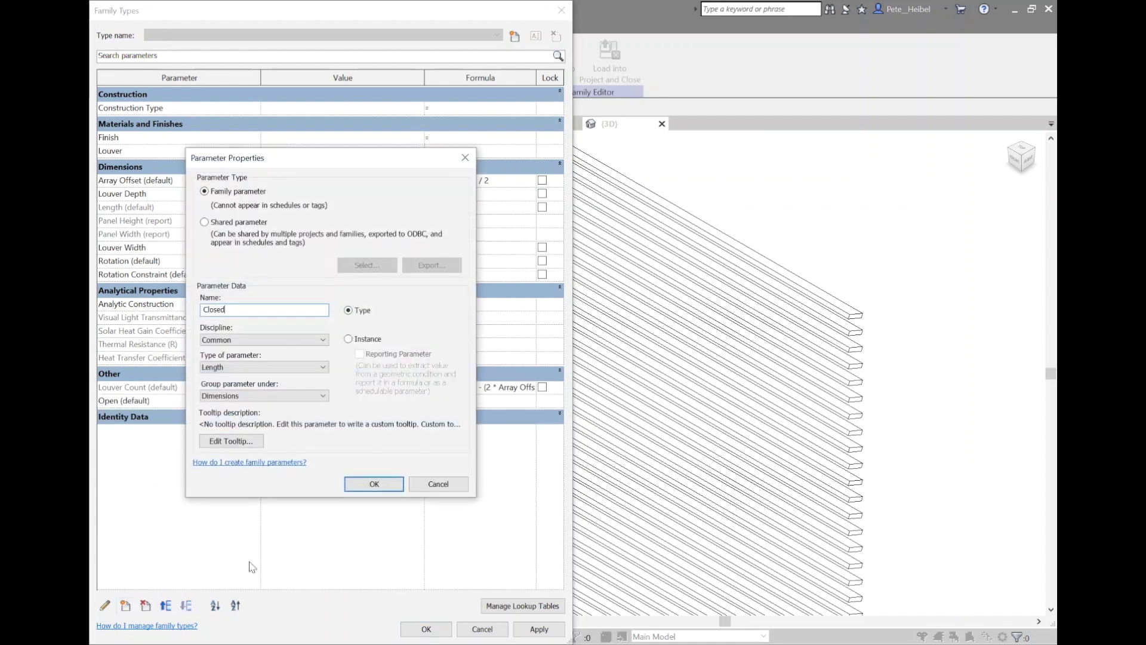
{"action": "left_click", "coordinate": [349, 338]}
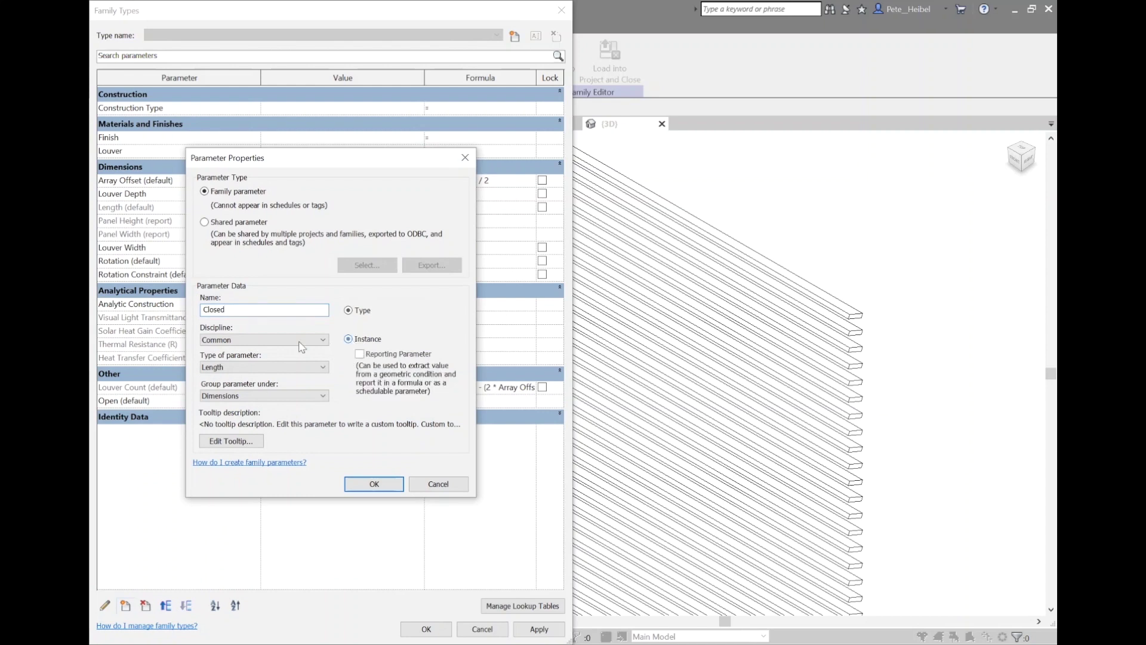
{"action": "left_click", "coordinate": [237, 367]}
{"action": "left_click", "coordinate": [229, 481]}
{"action": "left_click", "coordinate": [371, 484]}
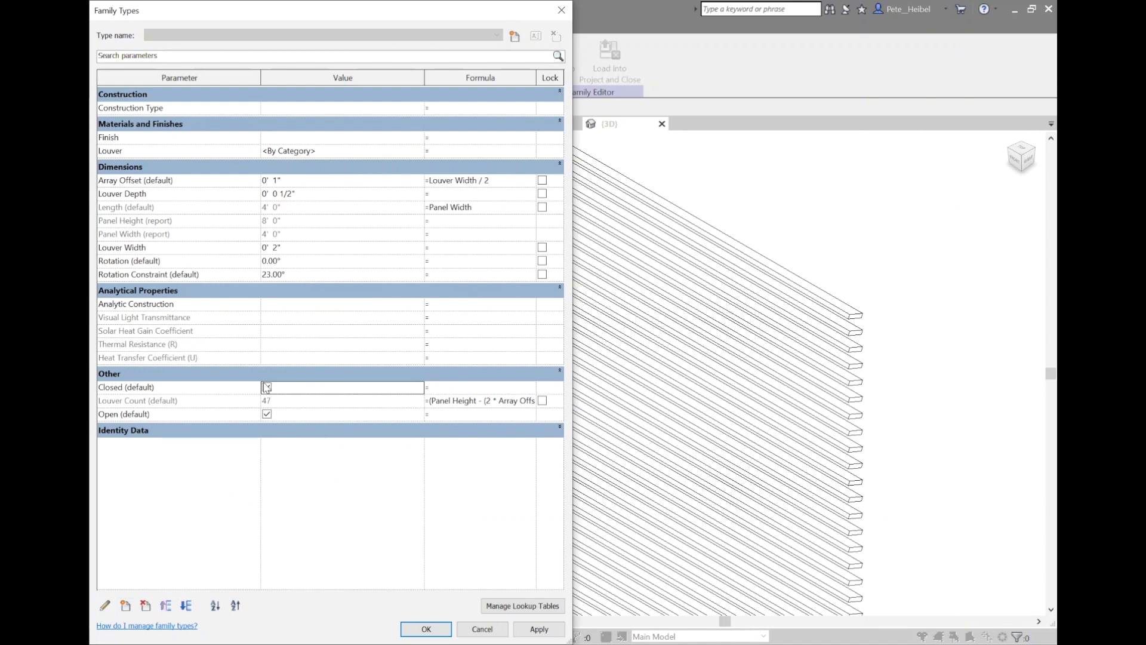
- Give Rotation Constraint the formula if(Open, 0°, if(Closed, 90°, Rotation)) and apply it
{"action": "left_click", "coordinate": [452, 276]}
{"action": "type", "text": "if(Open, 0, if(C"}
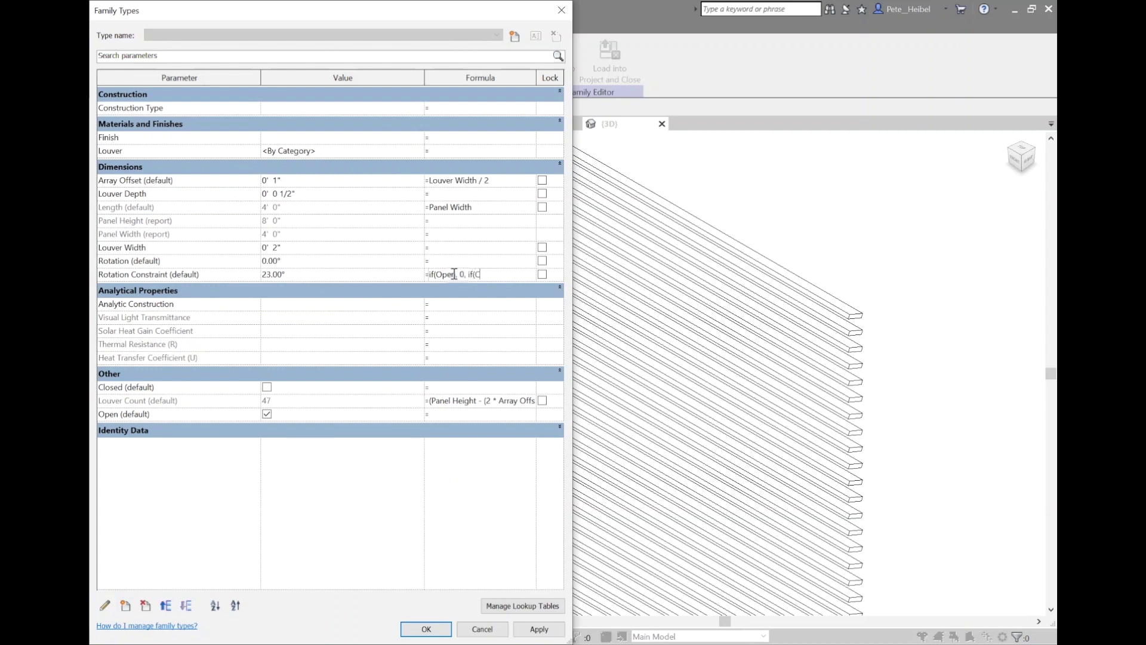
{"action": "type", "text": "losed, 90, Rot"}
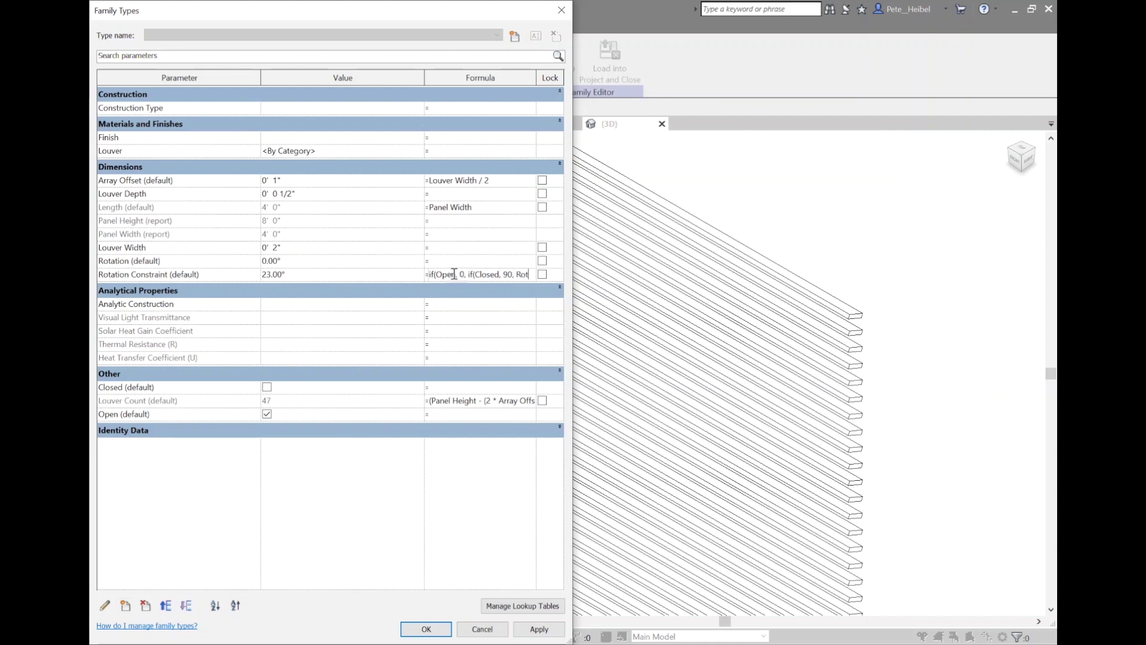
{"action": "type", "text": "ation Constraint))"}
{"action": "key", "text": "Return"}
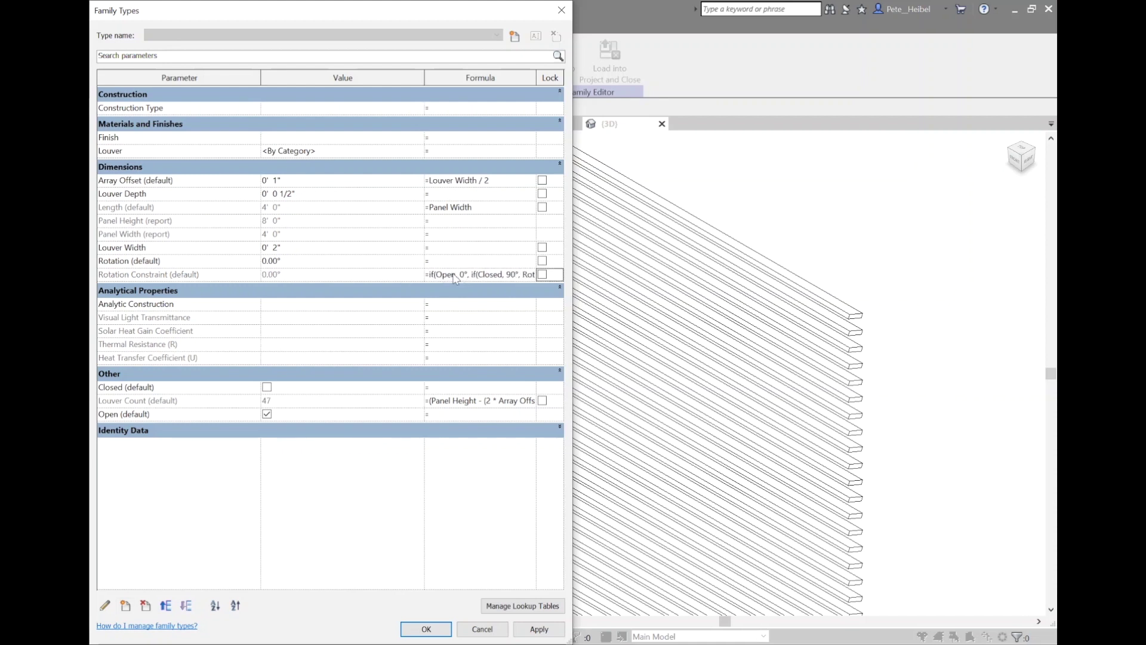
{"action": "left_click", "coordinate": [527, 634]}
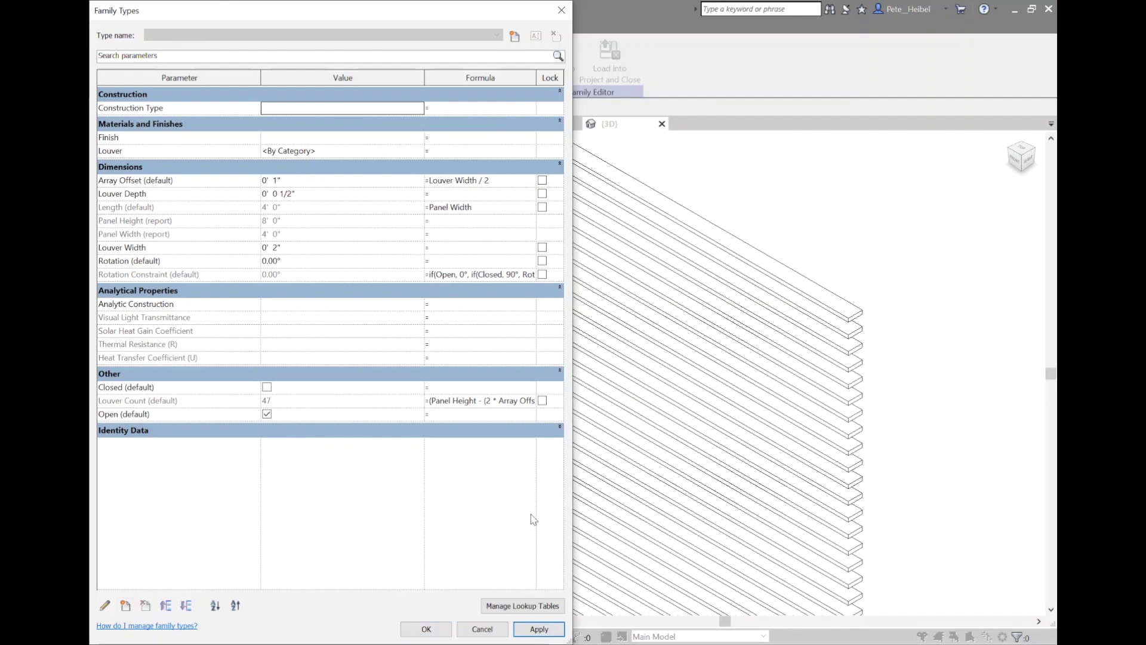
- Test the formula by switching Closed on and Open off, then Closed back off
{"action": "left_click", "coordinate": [267, 387]}
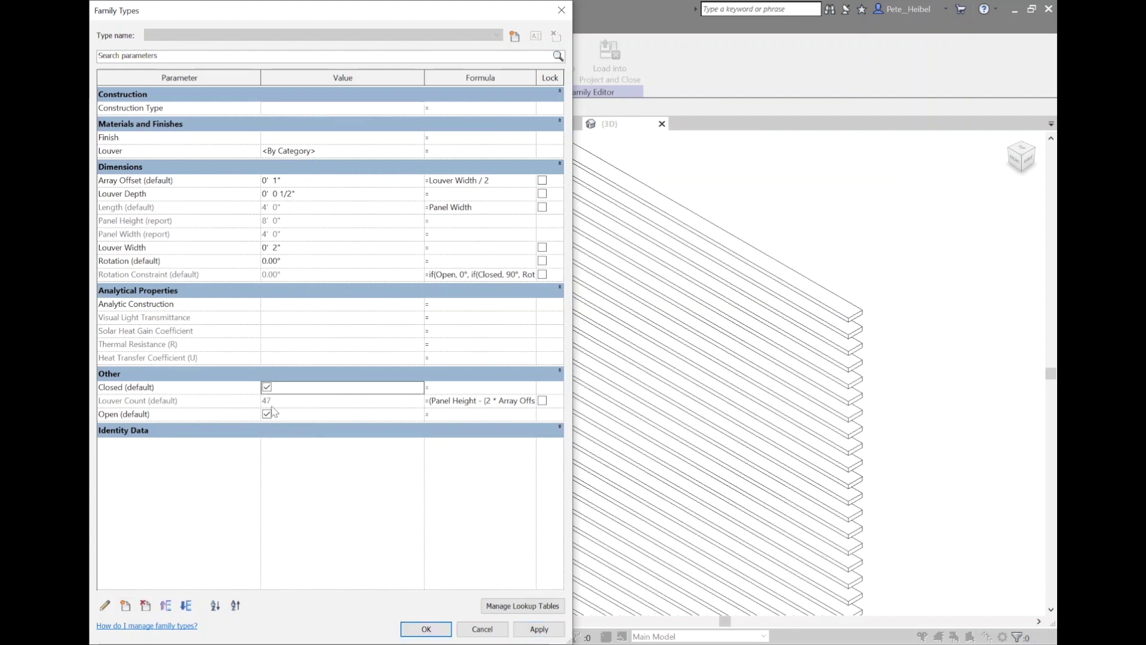
{"action": "left_click", "coordinate": [267, 414]}
{"action": "left_click", "coordinate": [534, 630]}
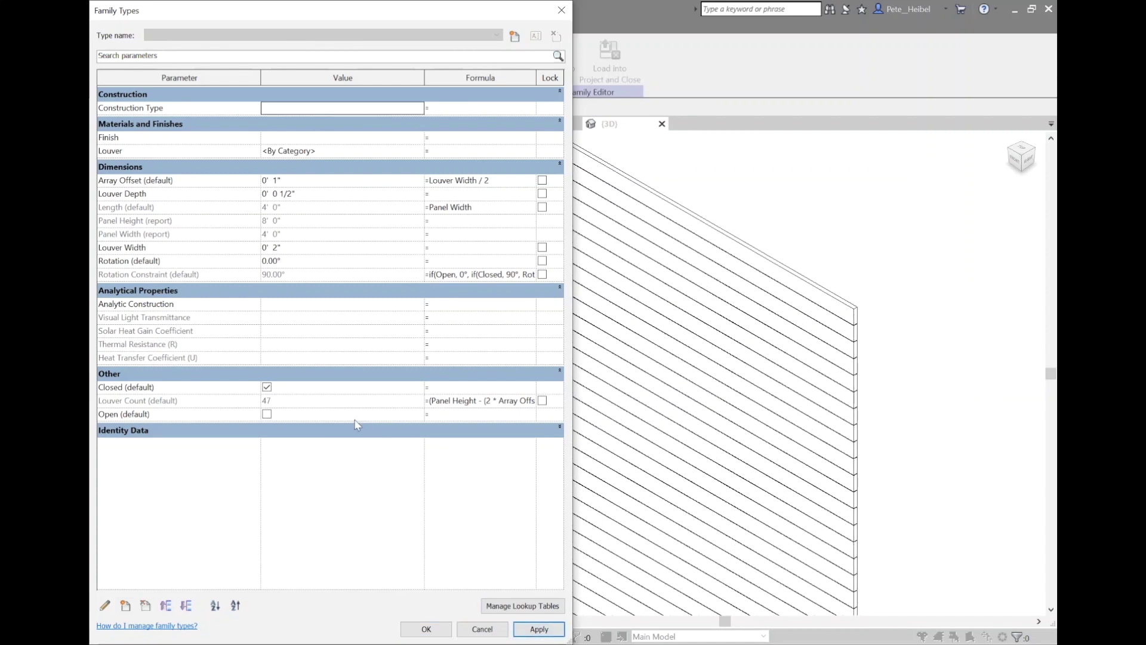
{"action": "left_click", "coordinate": [267, 387]}
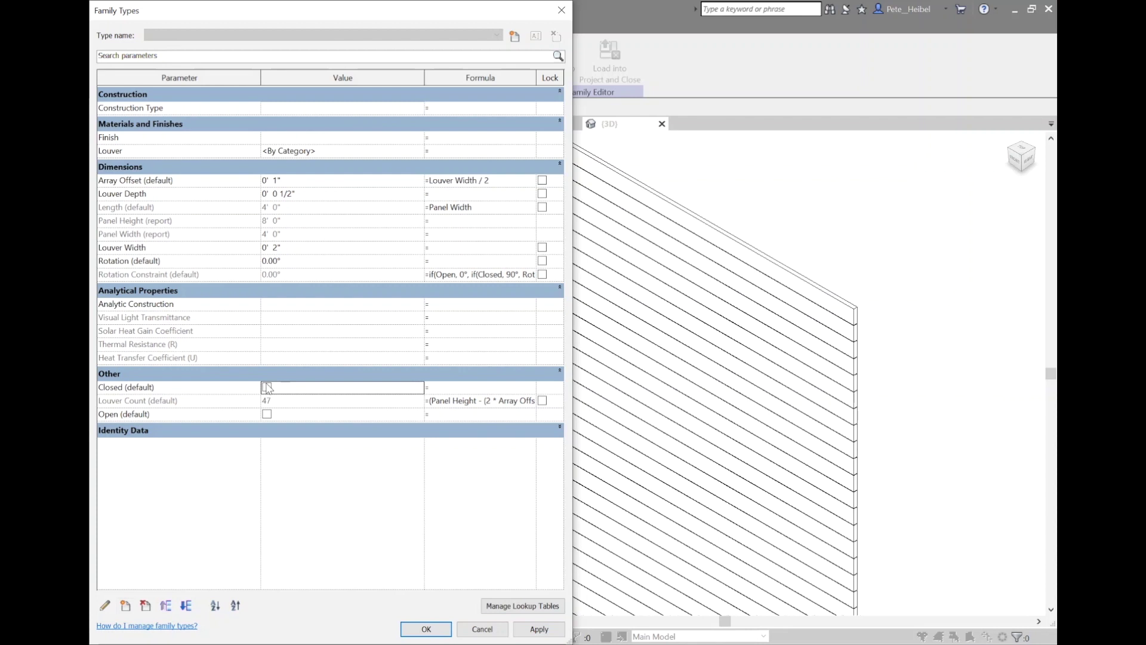
{"action": "left_click", "coordinate": [535, 630]}
- Set default Rotation to 23° and finish with Closed on and Open off
{"action": "left_click", "coordinate": [344, 261]}
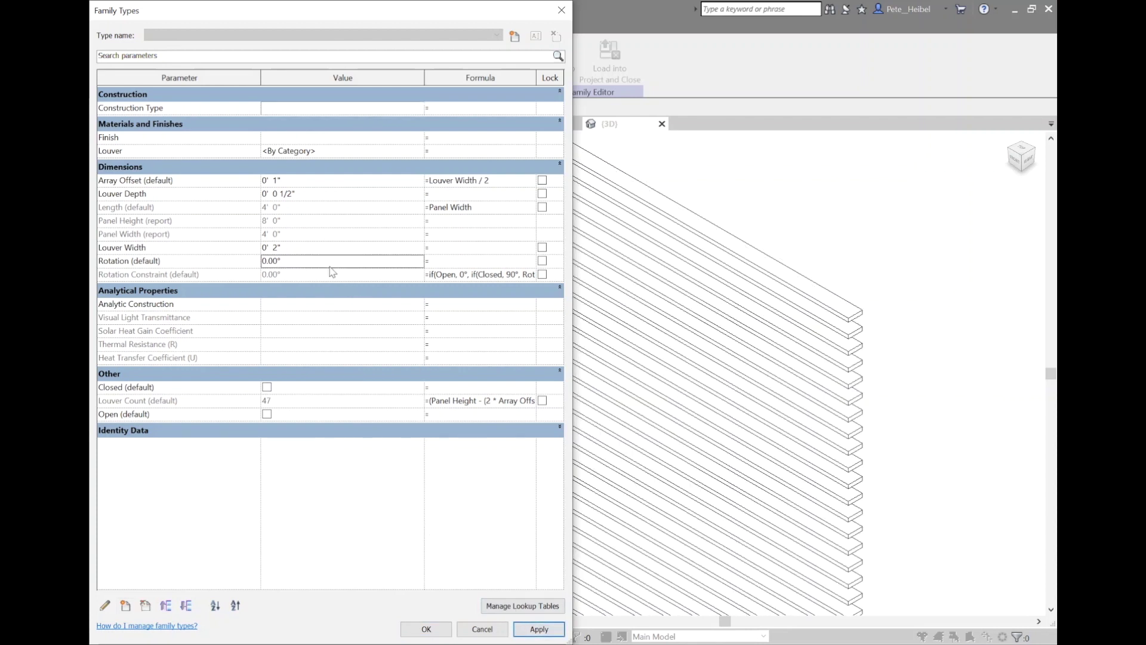
{"action": "type", "text": "23"}
{"action": "key", "text": "Return"}
{"action": "left_click", "coordinate": [538, 630]}
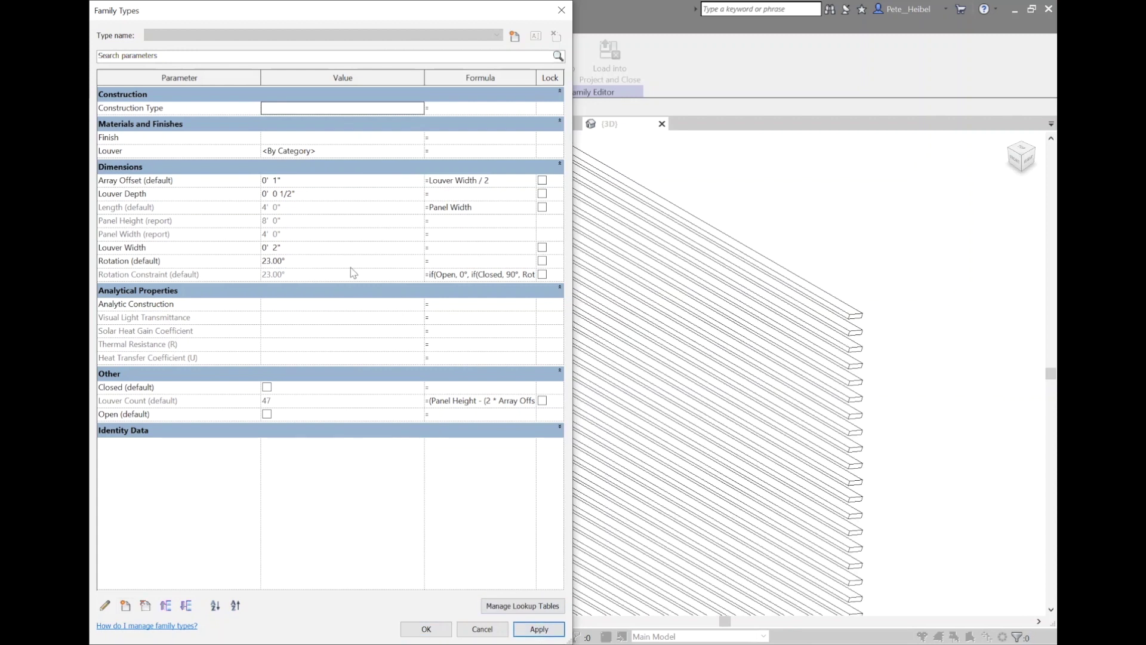
{"action": "left_click", "coordinate": [266, 387]}
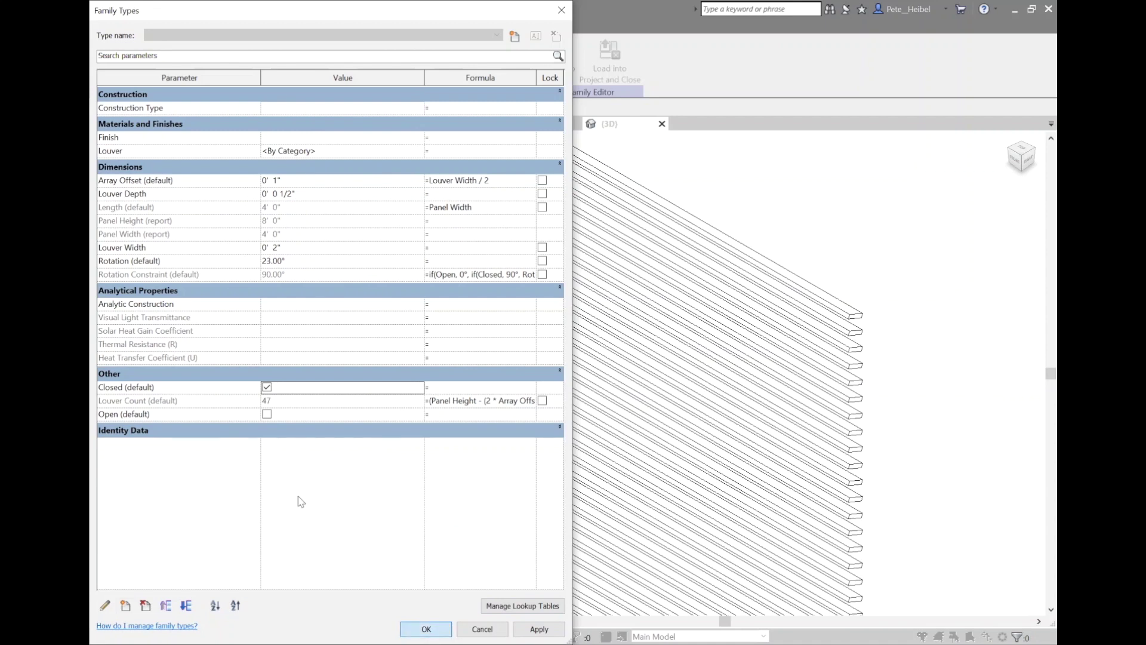
{"action": "key", "text": "Return"}
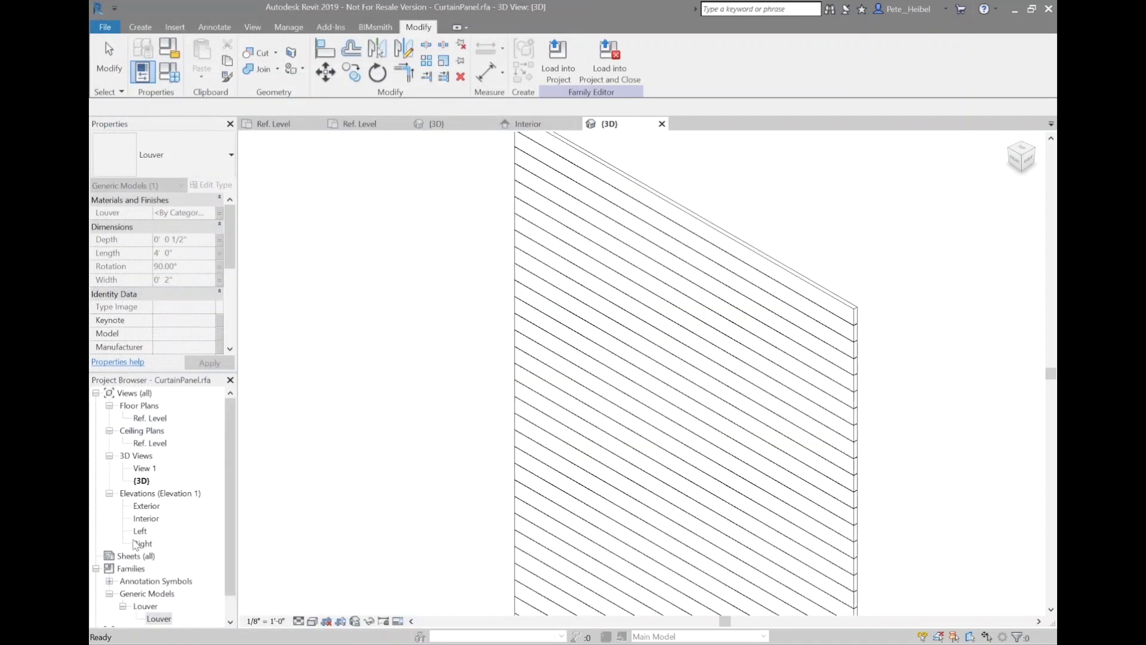
- In the Interior elevation, append + 1 to the Louver Count formula for 48 louvers
{"action": "double_click", "coordinate": [146, 518]}
{"action": "scroll", "coordinate": [581, 245], "scroll_direction": "up", "scroll_amount": 5}
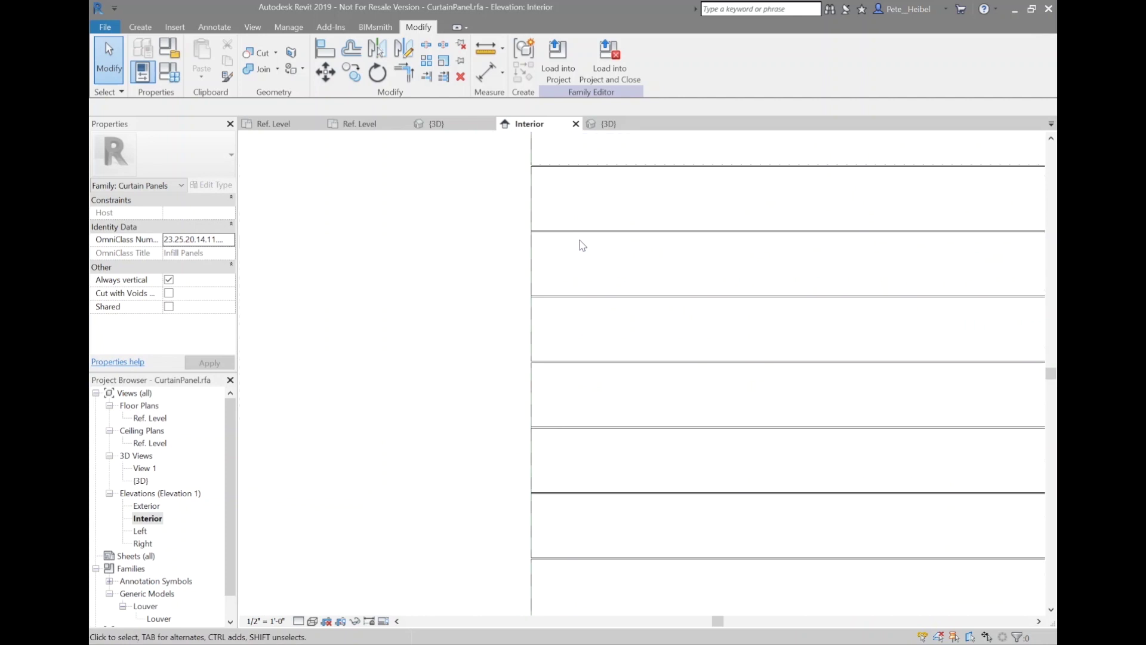
{"action": "scroll", "coordinate": [580, 246], "scroll_direction": "up", "scroll_amount": 5}
{"action": "scroll", "coordinate": [528, 220], "scroll_direction": "up", "scroll_amount": 2}
{"action": "scroll", "coordinate": [489, 359], "scroll_direction": "down", "scroll_amount": 5}
{"action": "scroll", "coordinate": [489, 360], "scroll_direction": "down", "scroll_amount": 4}
{"action": "middle_click_drag", "start_coordinate": [486, 359], "coordinate": [633, 368]}
{"action": "left_click", "coordinate": [168, 72]}
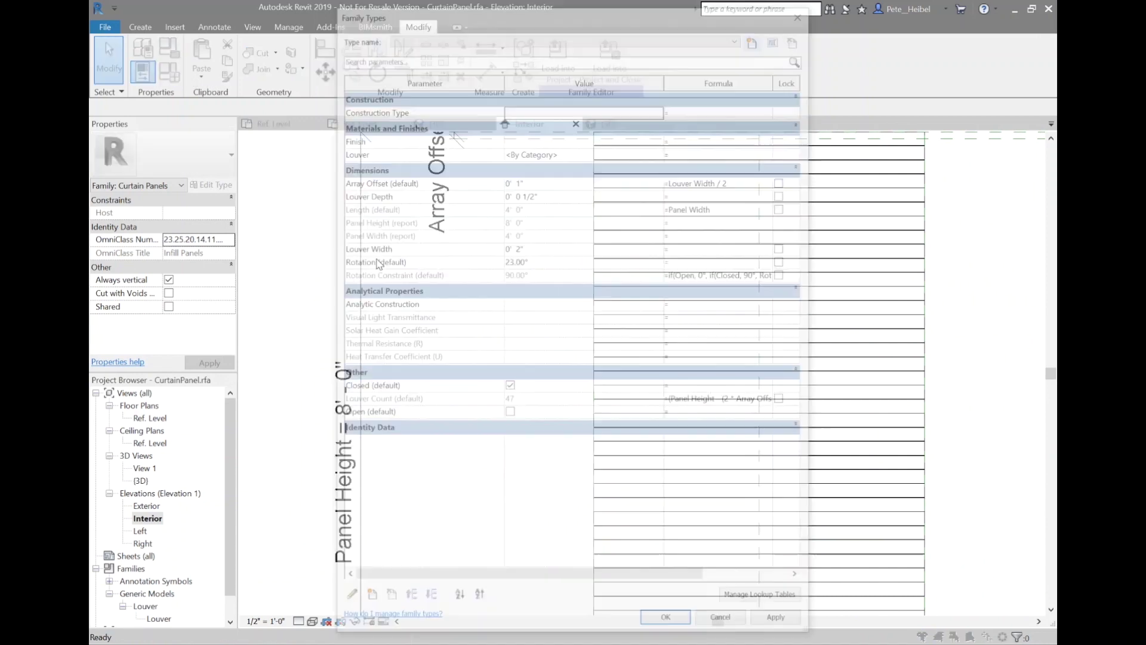
{"action": "left_click", "coordinate": [688, 399]}
{"action": "left_click_drag", "start_coordinate": [695, 401], "coordinate": [799, 406]}
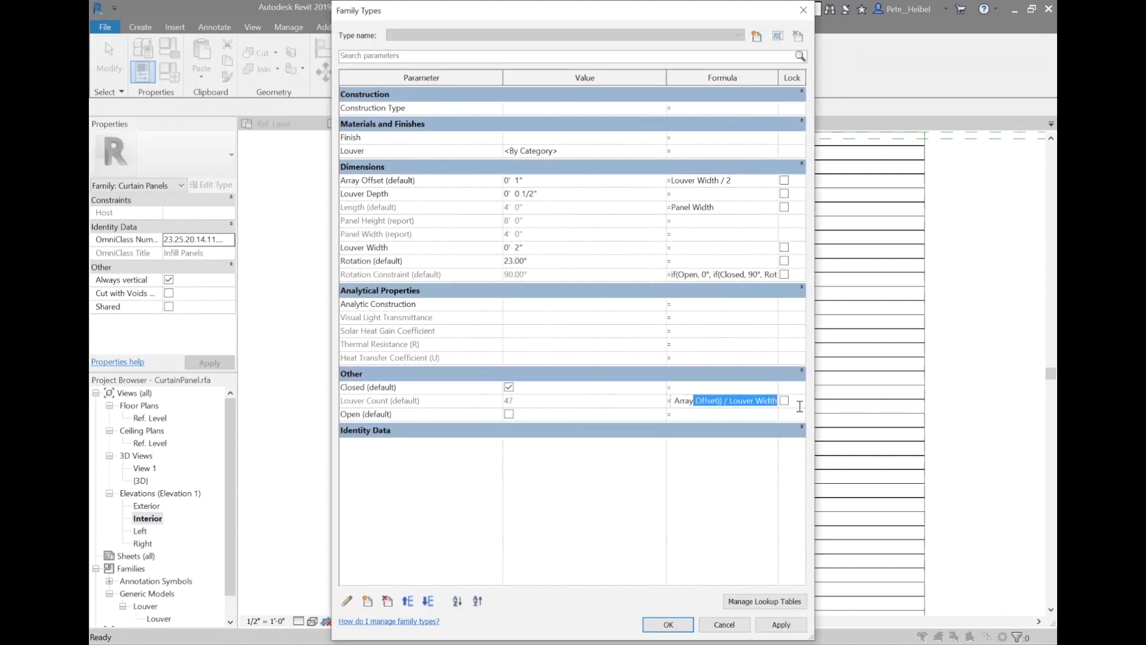
{"action": "left_click", "coordinate": [773, 403]}
{"action": "type", "text": "+"}
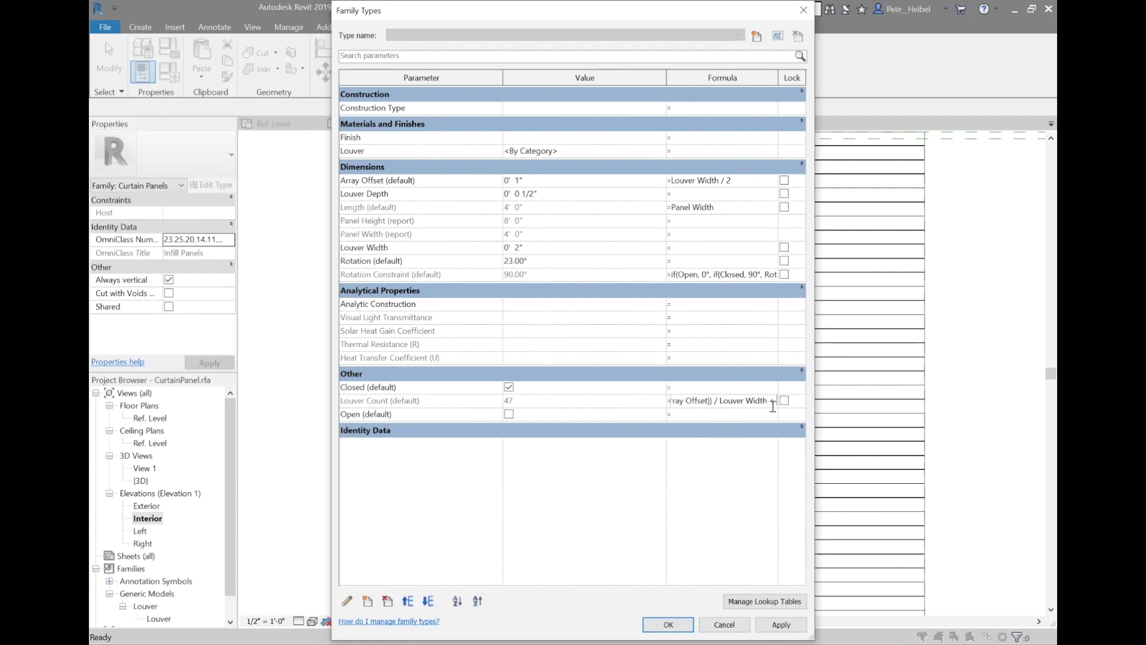
{"action": "type", "text": " 1"}
{"action": "key", "text": "Tab"}
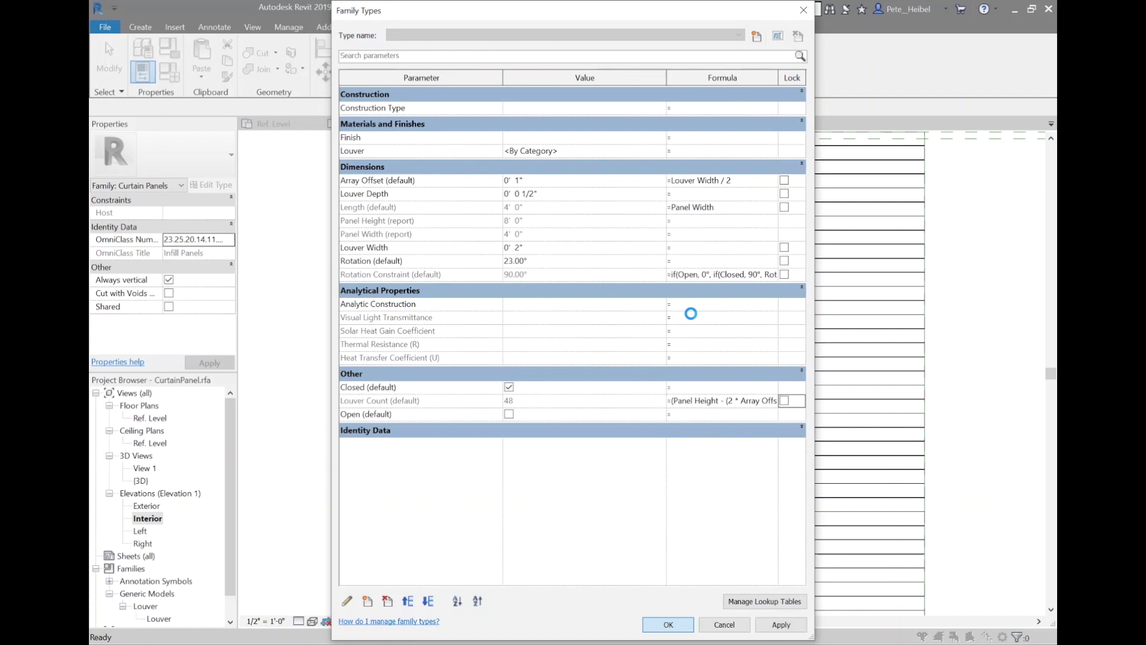
{"action": "scroll", "coordinate": [603, 213], "scroll_direction": "up", "scroll_amount": 5}
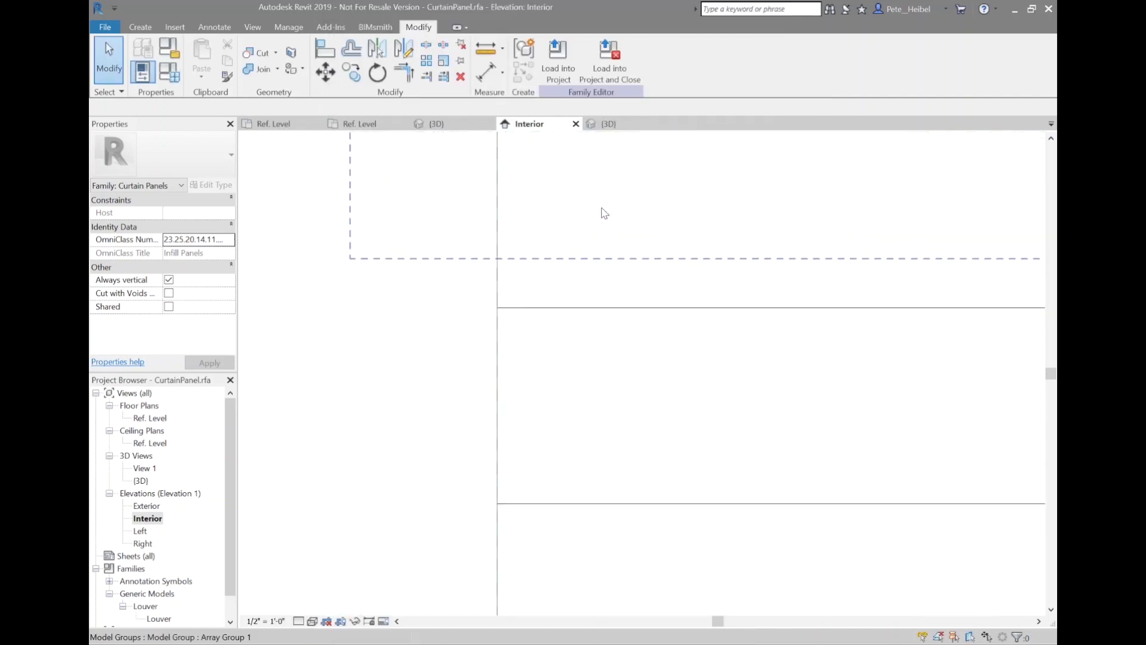
{"action": "scroll", "coordinate": [602, 213], "scroll_direction": "down", "scroll_amount": 2}
{"action": "scroll", "coordinate": [603, 214], "scroll_direction": "down", "scroll_amount": 4}
- Pan the elevation and 3D views to inspect the louver array
{"action": "middle_click_drag", "start_coordinate": [602, 213], "coordinate": [531, 277]}
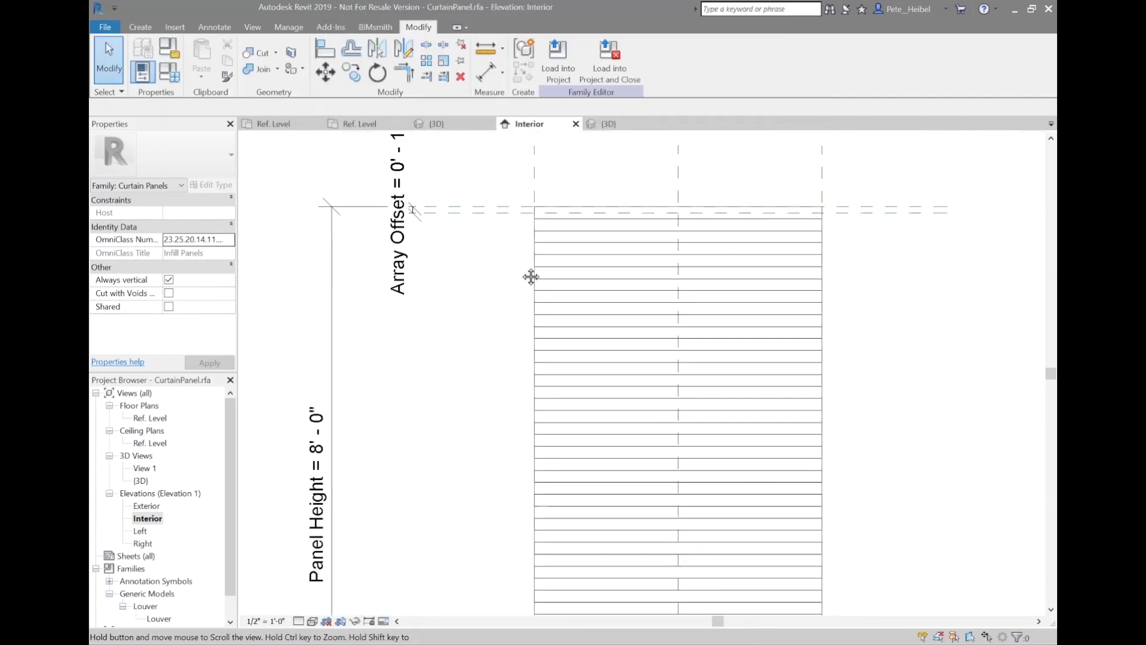
{"action": "key", "text": "ctrl+Tab"}
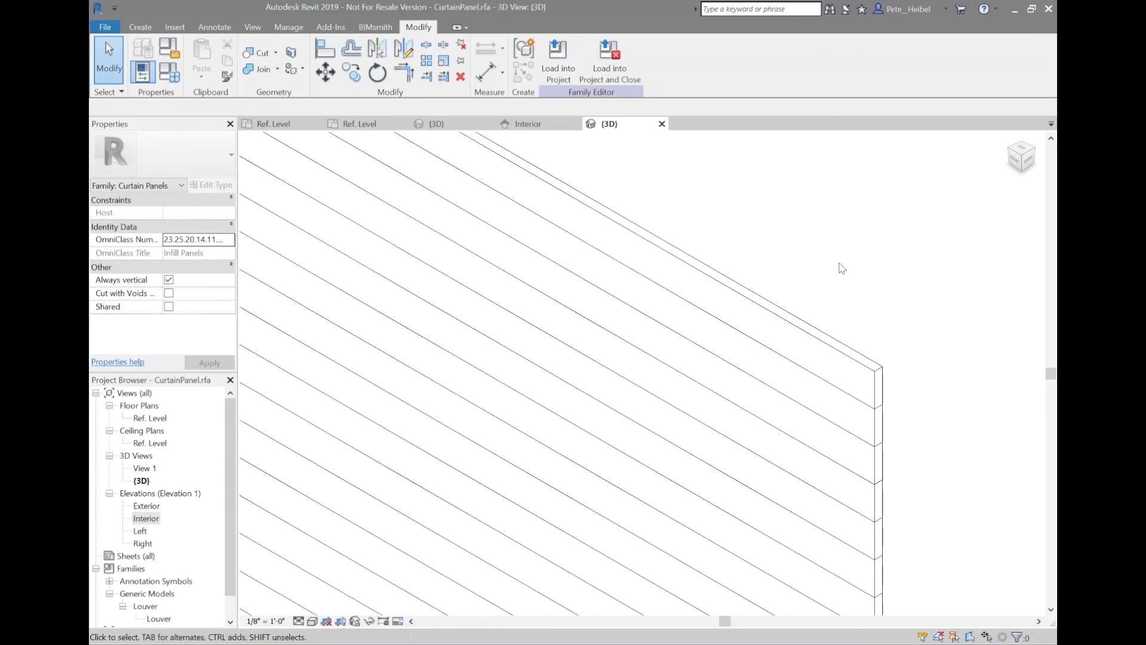
{"action": "middle_click_drag", "start_coordinate": [800, 238], "coordinate": [998, 256]}
{"action": "scroll", "coordinate": [986, 255], "scroll_direction": "down", "scroll_amount": 2}
{"action": "scroll", "coordinate": [980, 254], "scroll_direction": "down", "scroll_amount": 2}
{"action": "scroll", "coordinate": [980, 253], "scroll_direction": "up", "scroll_amount": 2}
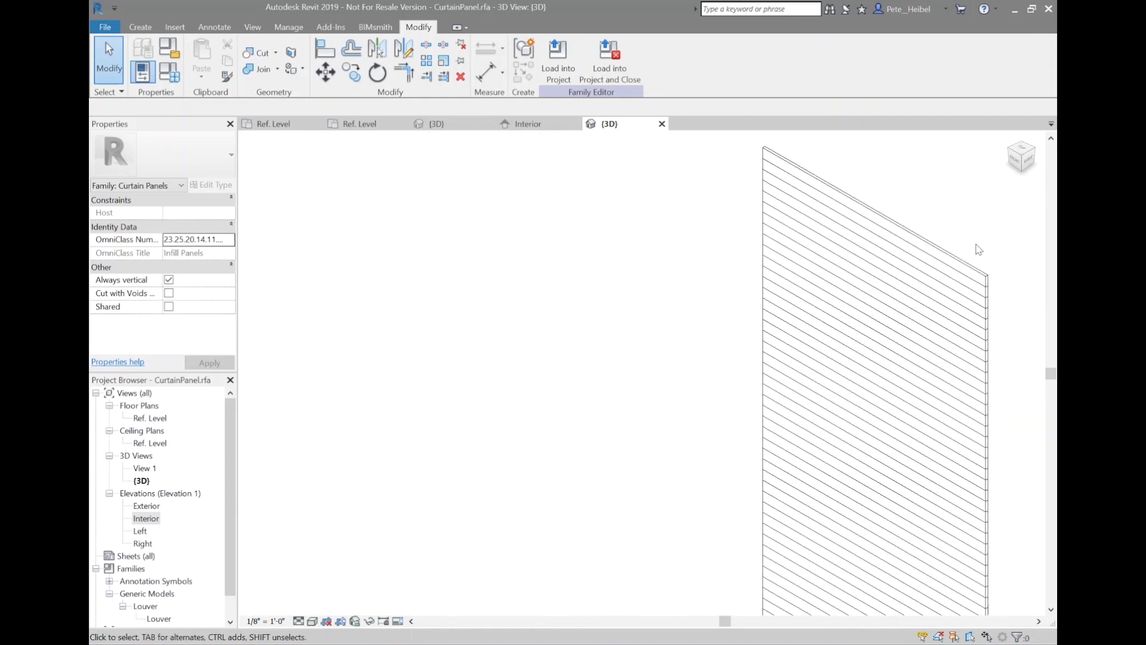
- Set the louvers open with Closed off, then flex Louver Width
{"action": "left_click", "coordinate": [168, 72]}
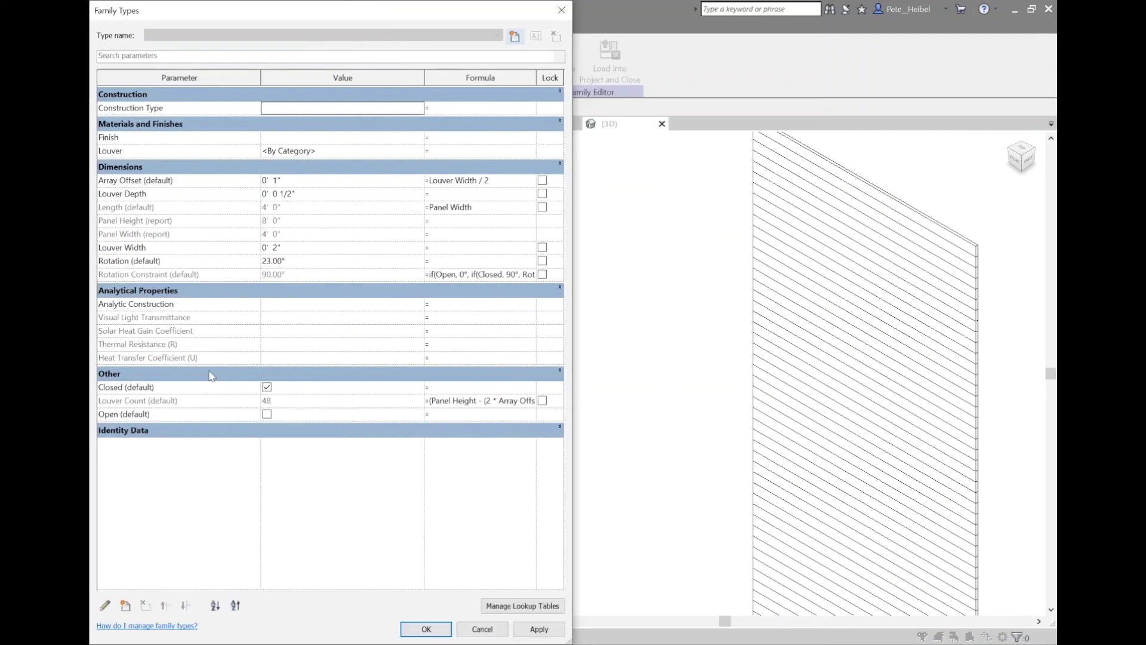
{"action": "left_click", "coordinate": [267, 387]}
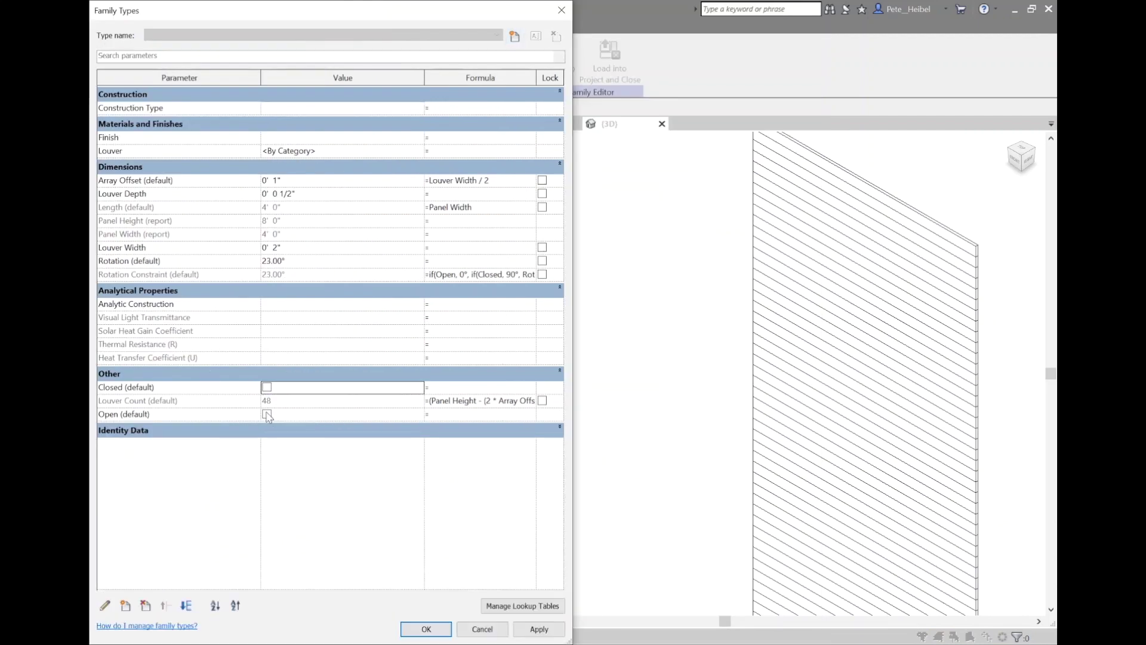
{"action": "left_click", "coordinate": [268, 415]}
{"action": "left_click", "coordinate": [539, 630]}
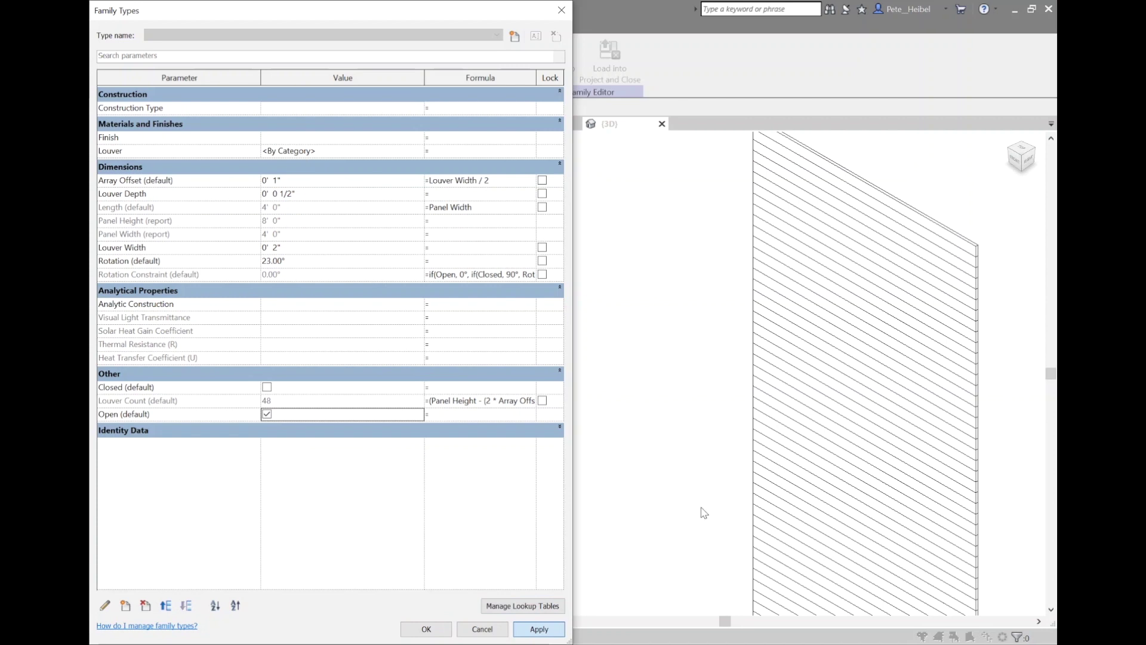
{"action": "left_click", "coordinate": [306, 252]}
{"action": "double_click", "coordinate": [305, 253]}
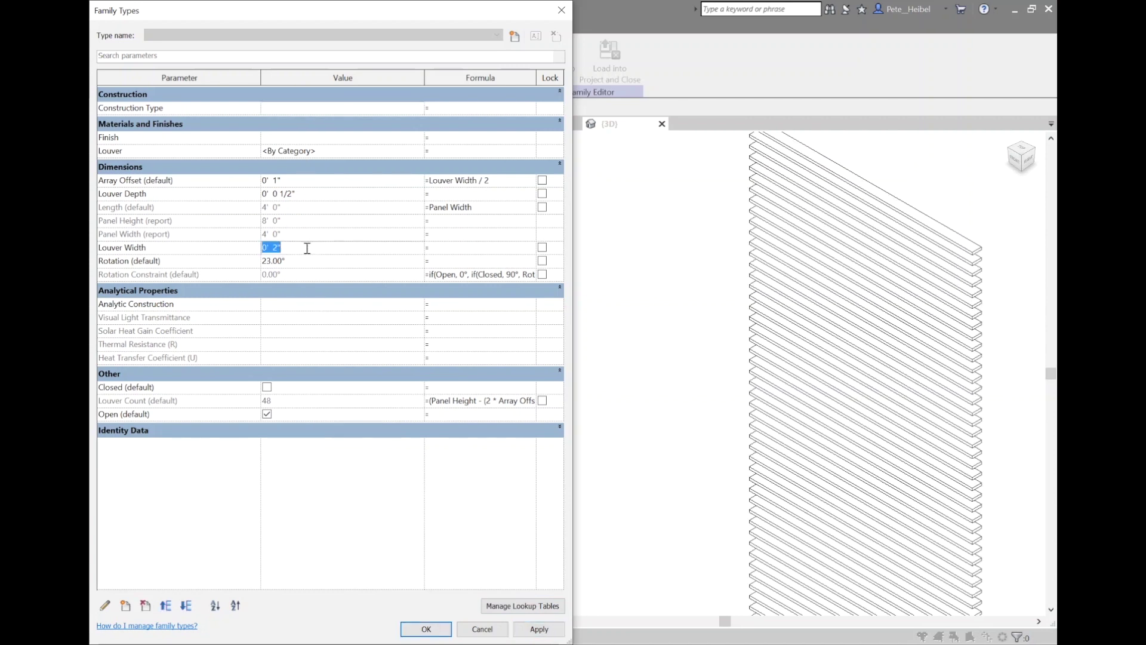
{"action": "type", "text": "4"}
{"action": "key", "text": "Tab"}
{"action": "left_click", "coordinate": [539, 632]}
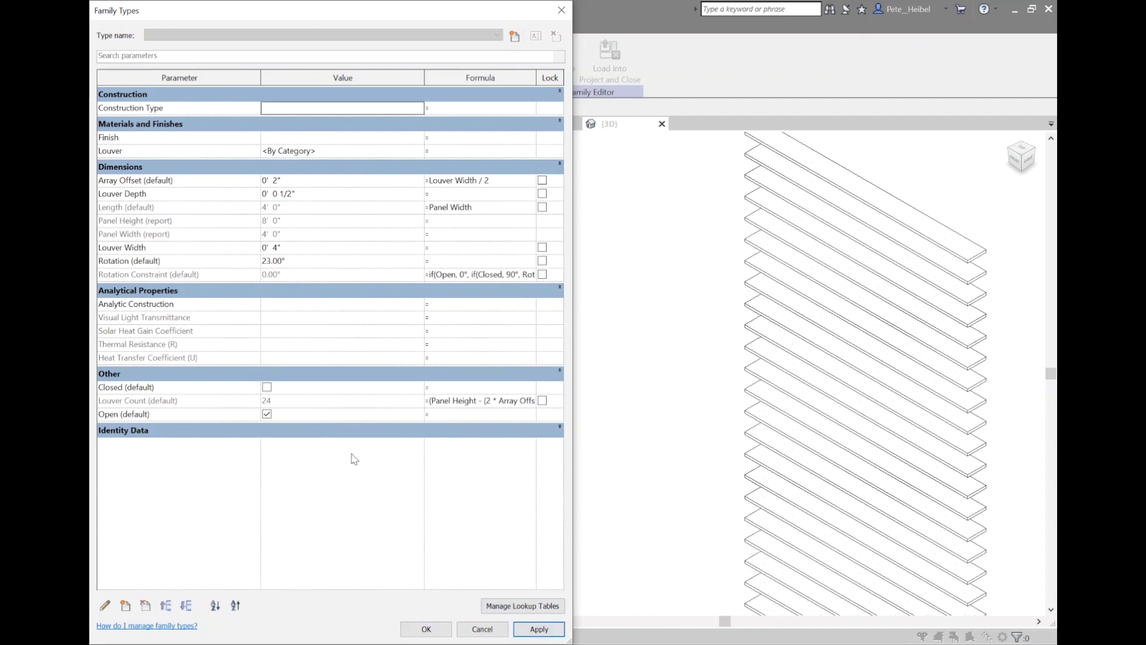
- Close the louvers with Open off and set Louver Width to 1' 0"
{"action": "left_click", "coordinate": [267, 386]}
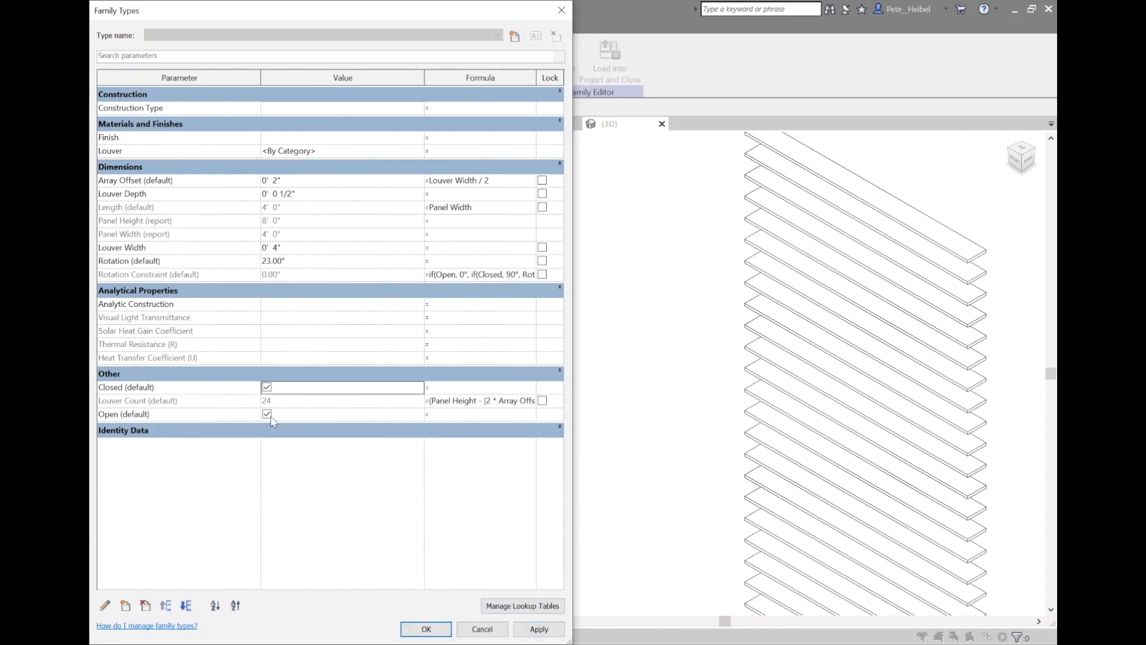
{"action": "left_click", "coordinate": [268, 415]}
{"action": "left_click", "coordinate": [539, 629]}
{"action": "left_click", "coordinate": [357, 251]}
{"action": "type", "text": "1"}
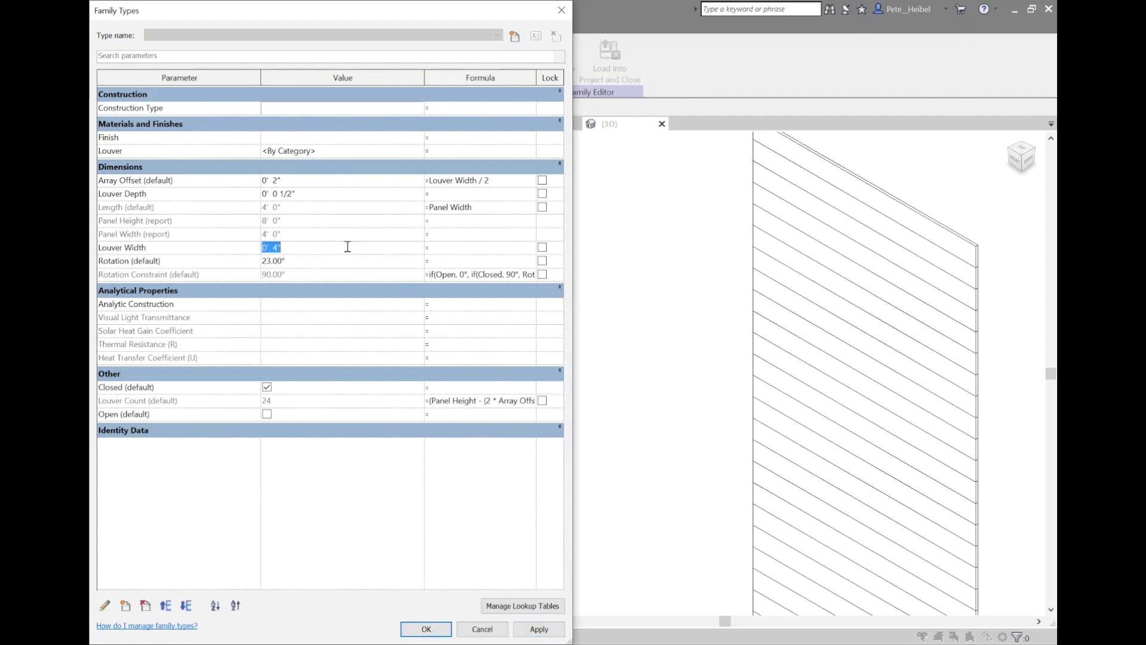
{"action": "key", "text": "Tab"}
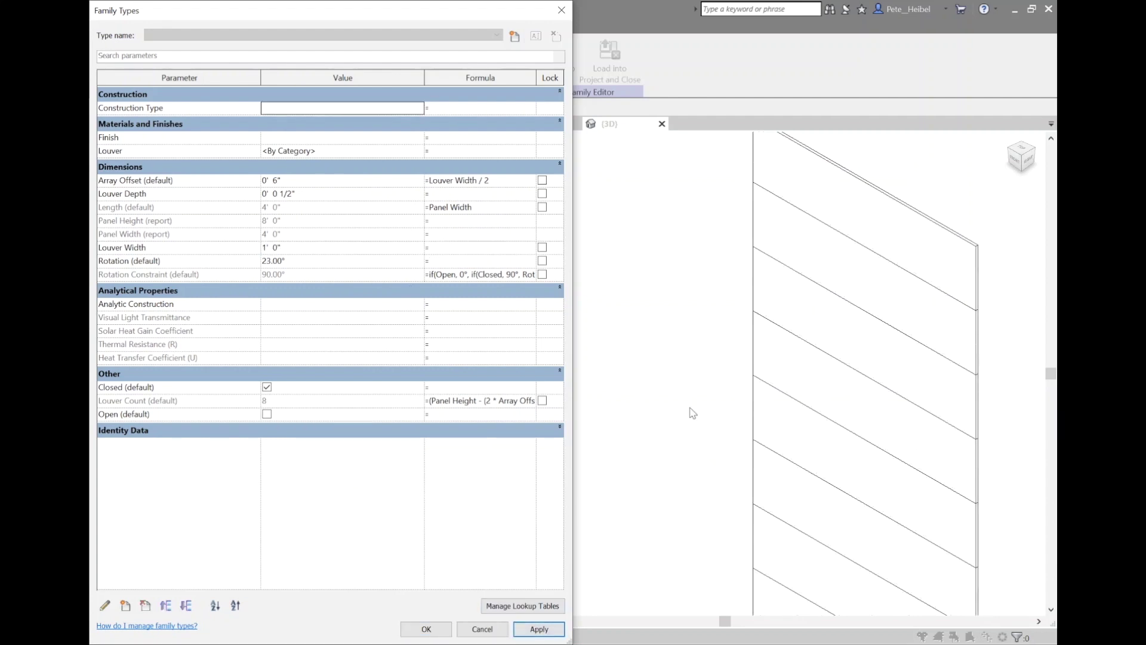
- Turn Closed off and flex Rotation through 12°, 65°, and back to 0°
{"action": "left_click", "coordinate": [267, 387]}
{"action": "left_click", "coordinate": [304, 262]}
{"action": "double_click", "coordinate": [304, 263]}
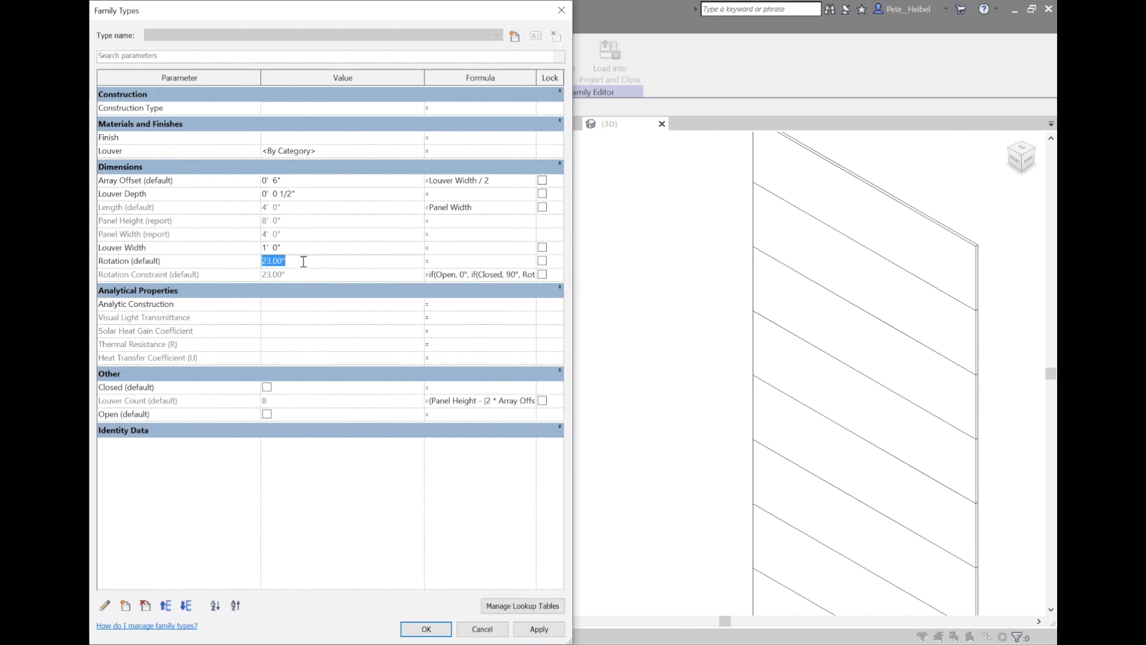
{"action": "type", "text": "12"}
{"action": "left_click", "coordinate": [539, 629]}
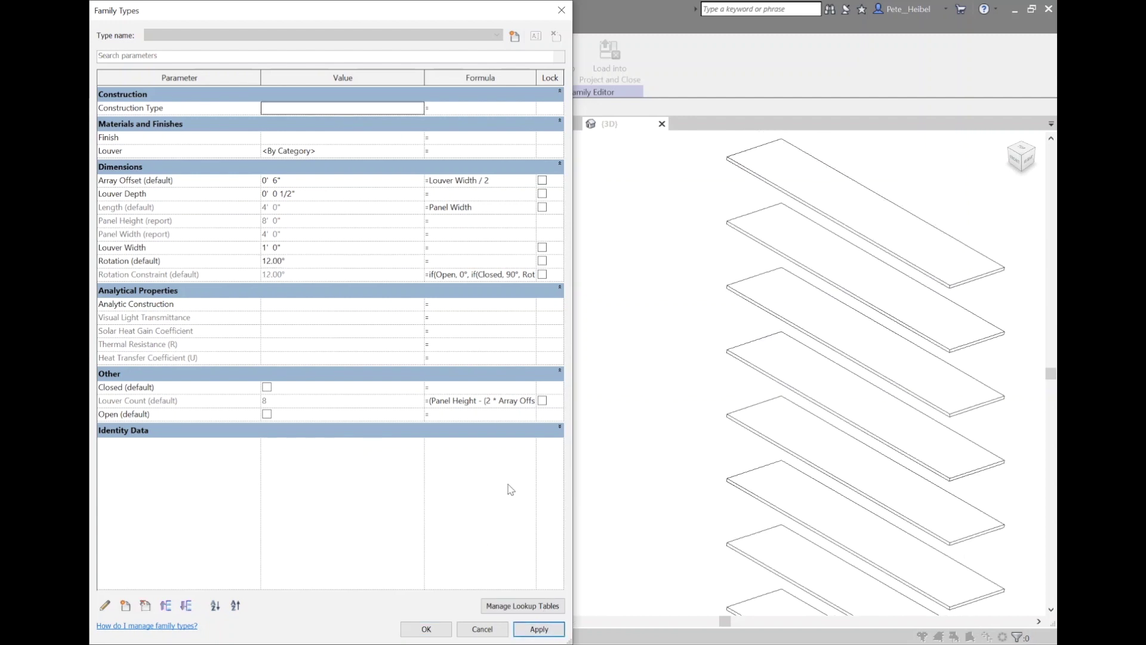
{"action": "double_click", "coordinate": [314, 261]}
{"action": "type", "text": "65"}
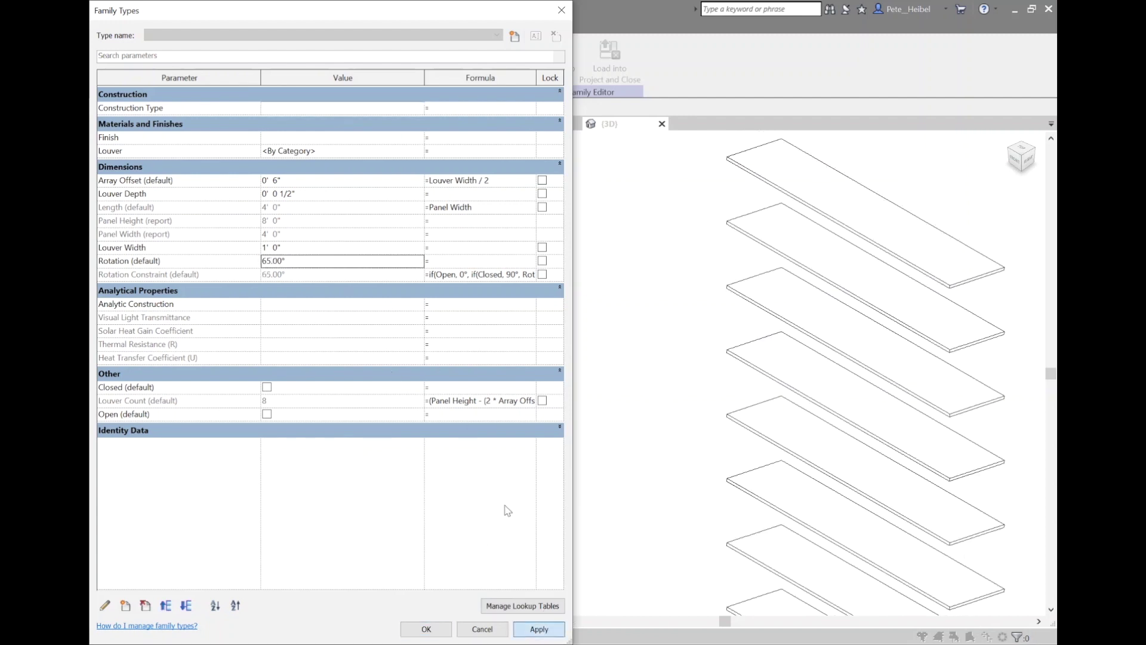
{"action": "double_click", "coordinate": [341, 261]}
{"action": "type", "text": "0"}
{"action": "left_click", "coordinate": [537, 631]}
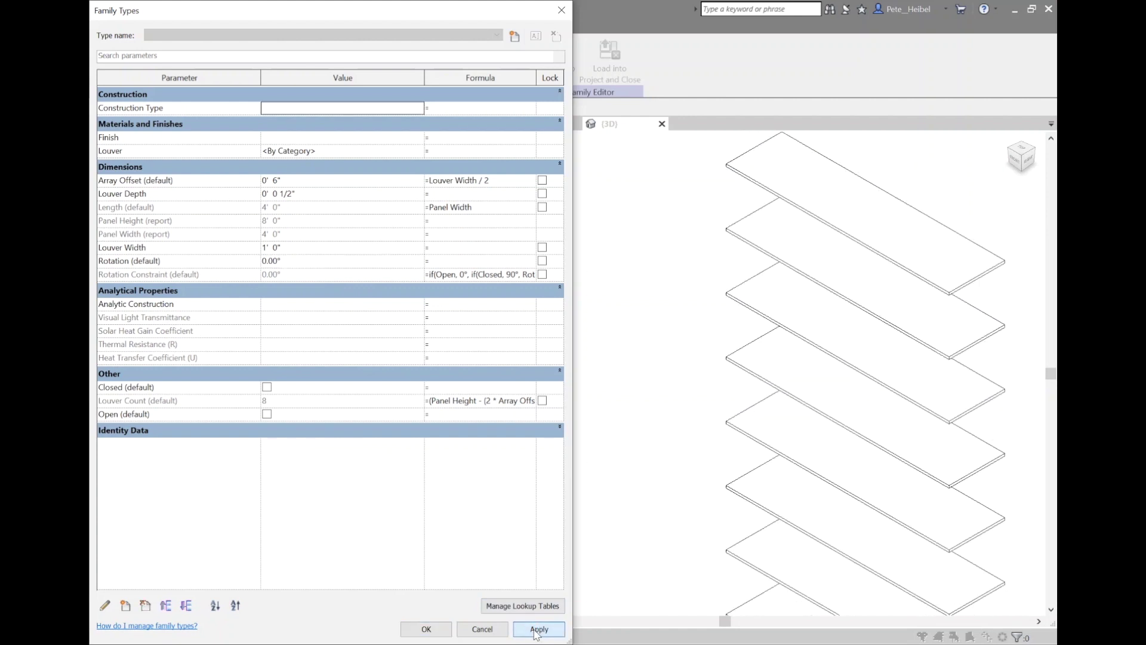
{"action": "left_click", "coordinate": [424, 630]}
- Set Description to ="Louver Array" and add Rotation <0 and >90 if() checks, fixing the error
{"action": "left_click", "coordinate": [388, 404]}
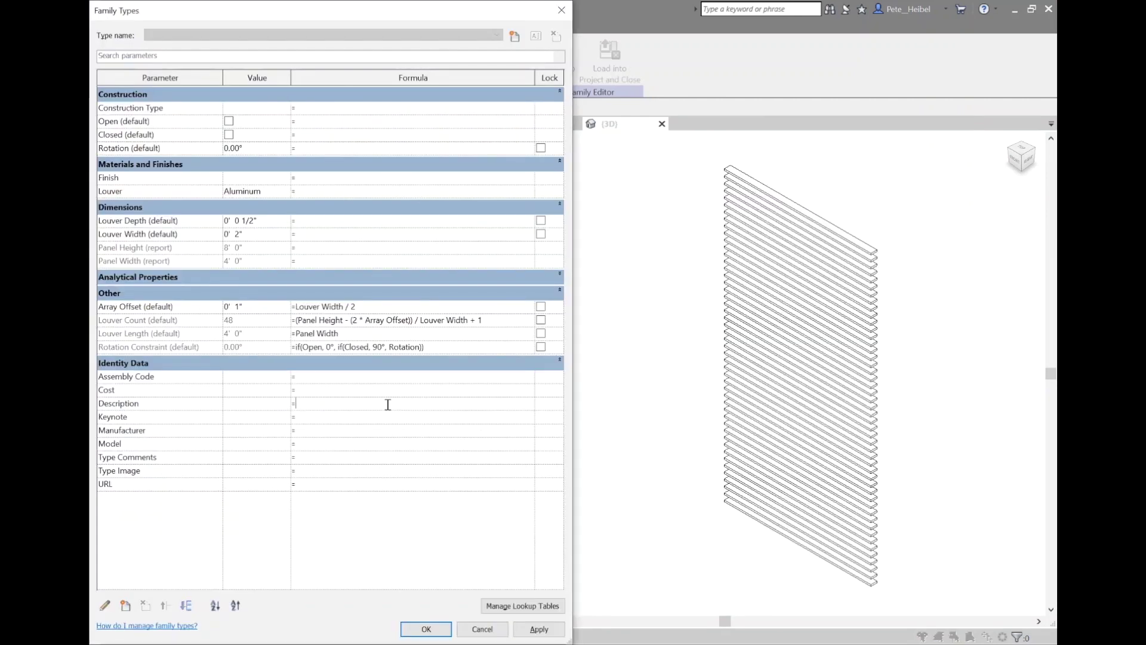
{"action": "type", "text": "\"Louver Array"}
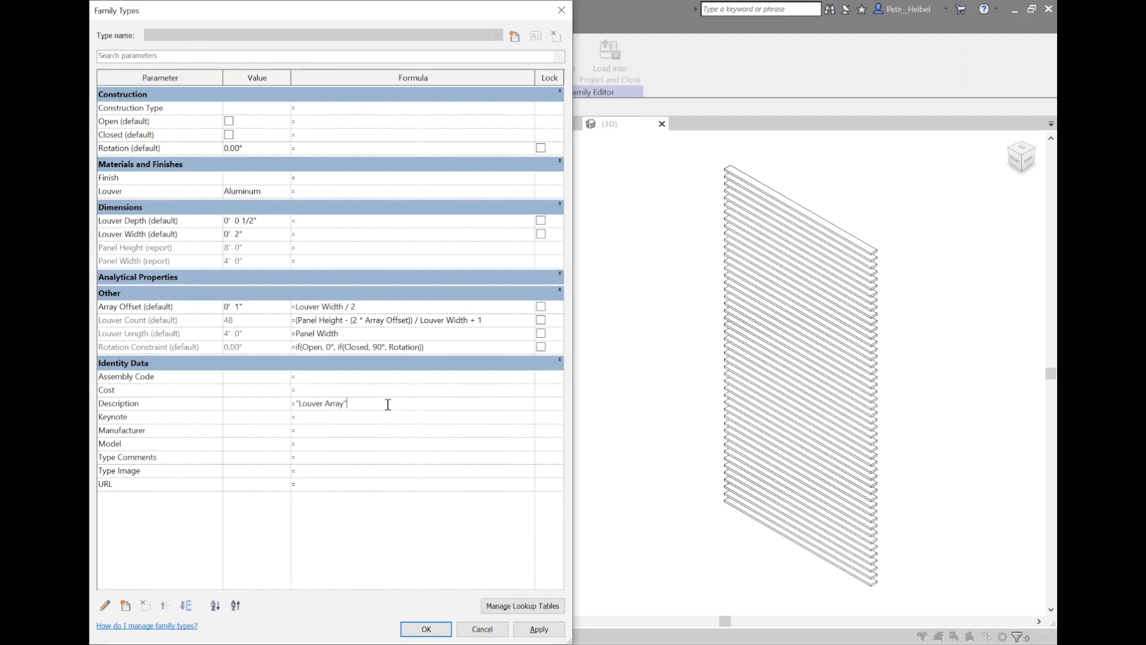
{"action": "key", "text": "Return"}
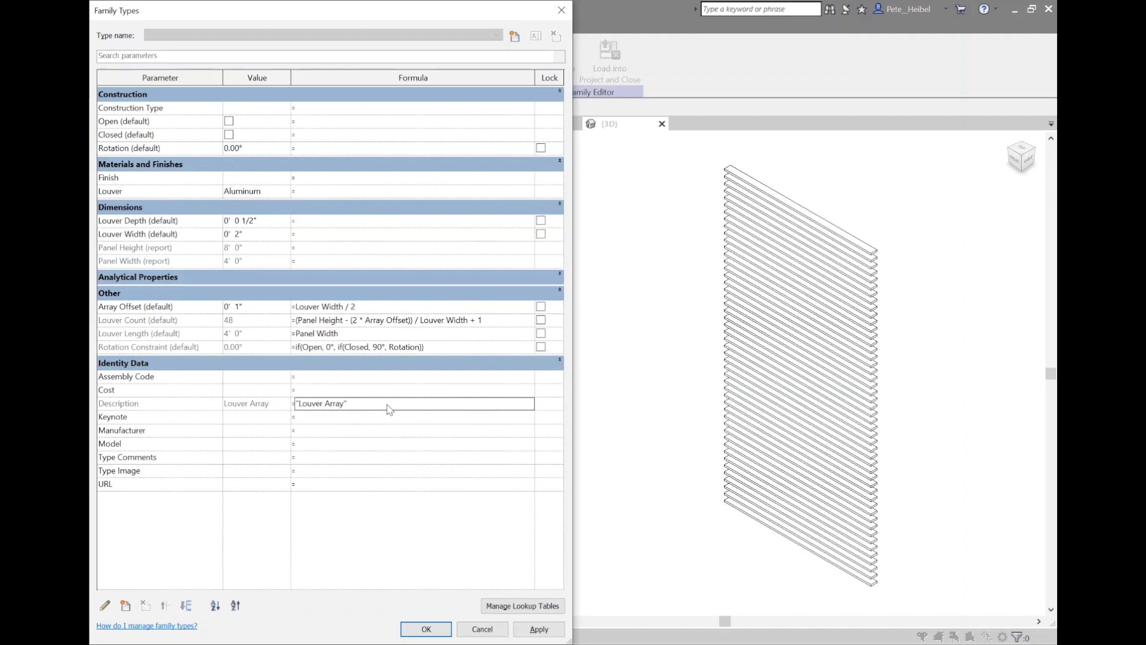
{"action": "left_click", "coordinate": [397, 350]}
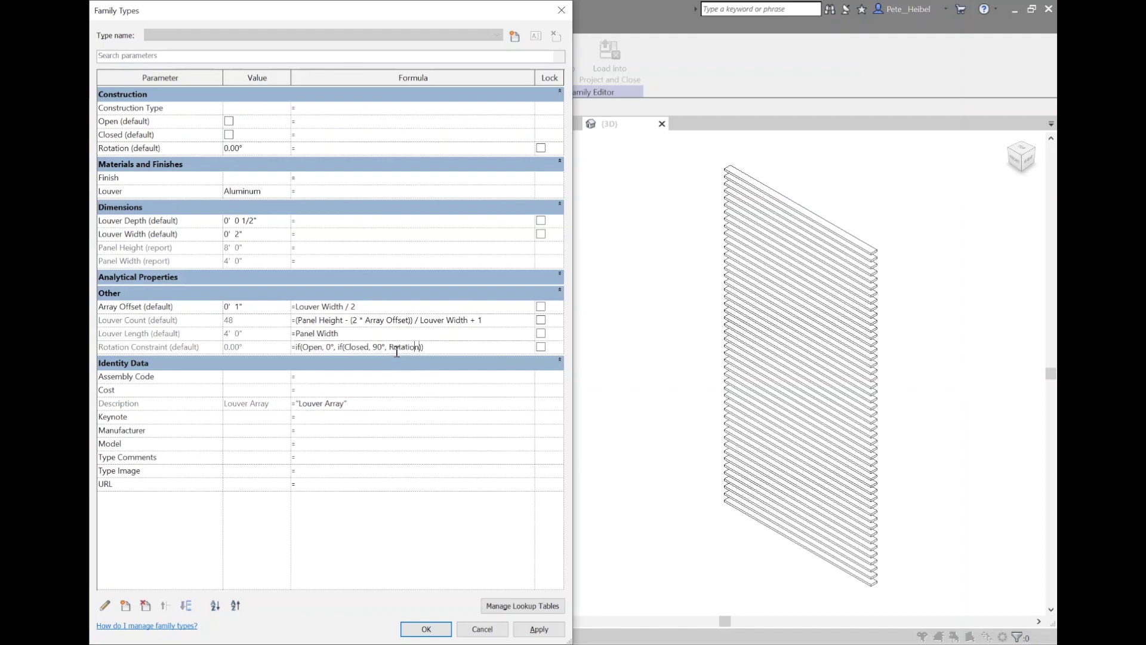
{"action": "type", "text": "if"}
{"action": "type", "text": "(Rotation"}
{"action": "type", "text": " < 0"}
{"action": "type", "text": ",0,if"}
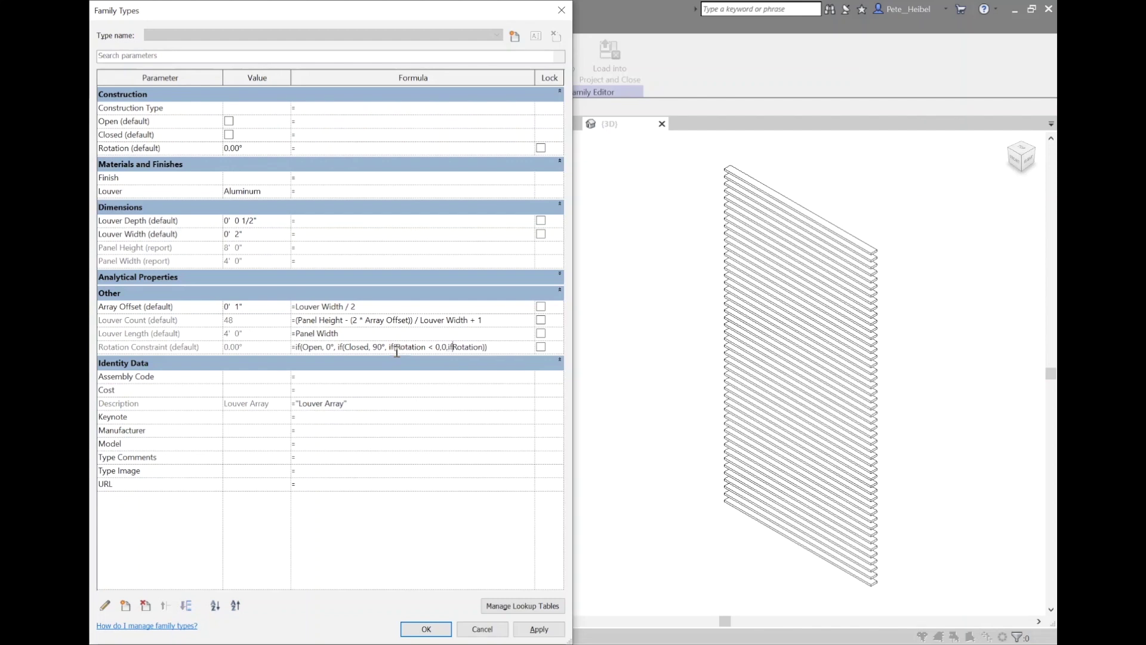
{"action": "type", "text": "(Rotation"}
{"action": "type", "text": " > 90"}
{"action": "type", "text": ",90Rotation"}
{"action": "key", "text": "End"}
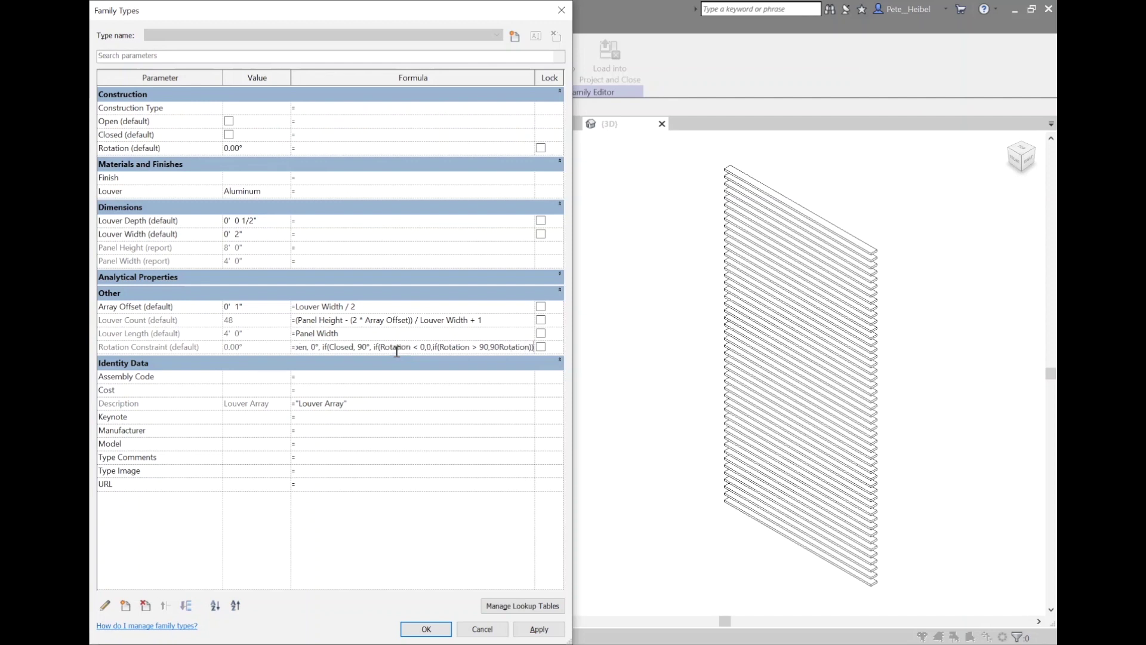
{"action": "key", "text": "Return"}
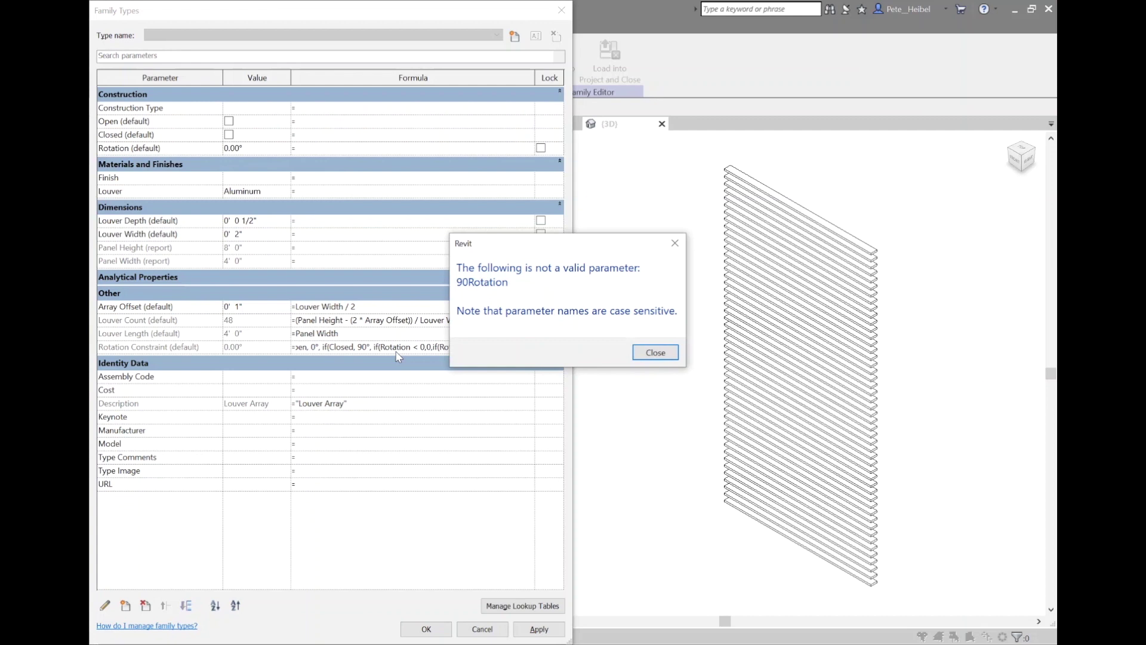
{"action": "key", "text": "Return"}
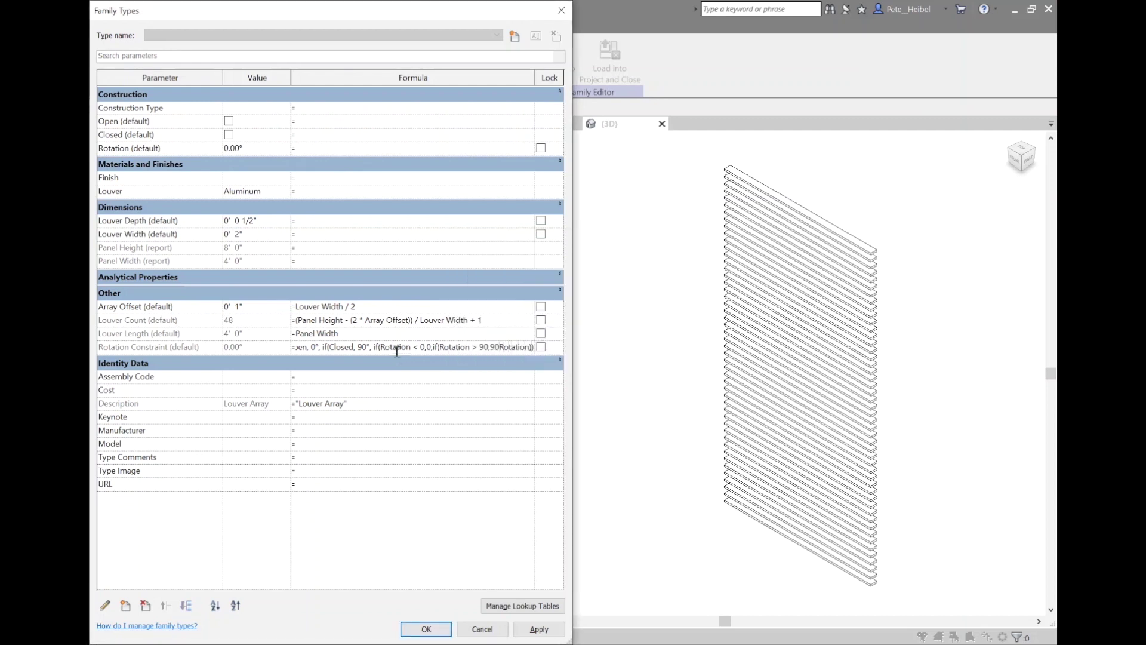
{"action": "key", "text": "Tab"}
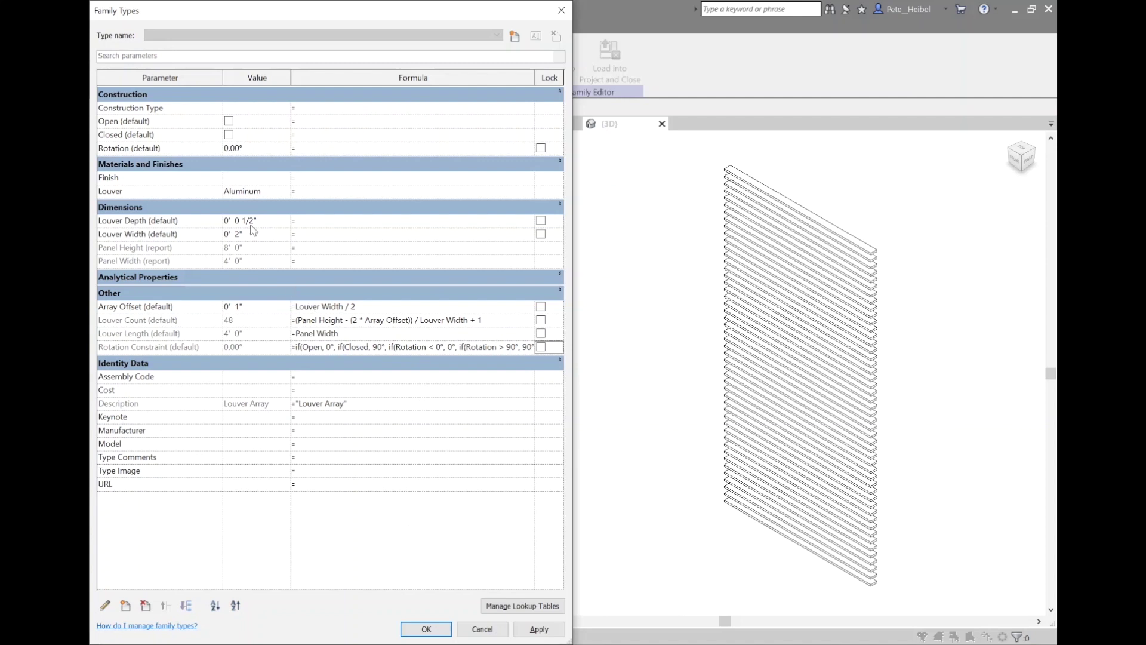
- Test Rotation at 123° and -12° to confirm clamping, then reset it to 0°
{"action": "left_click", "coordinate": [263, 150]}
{"action": "type", "text": "123"}
{"action": "key", "text": "Return"}
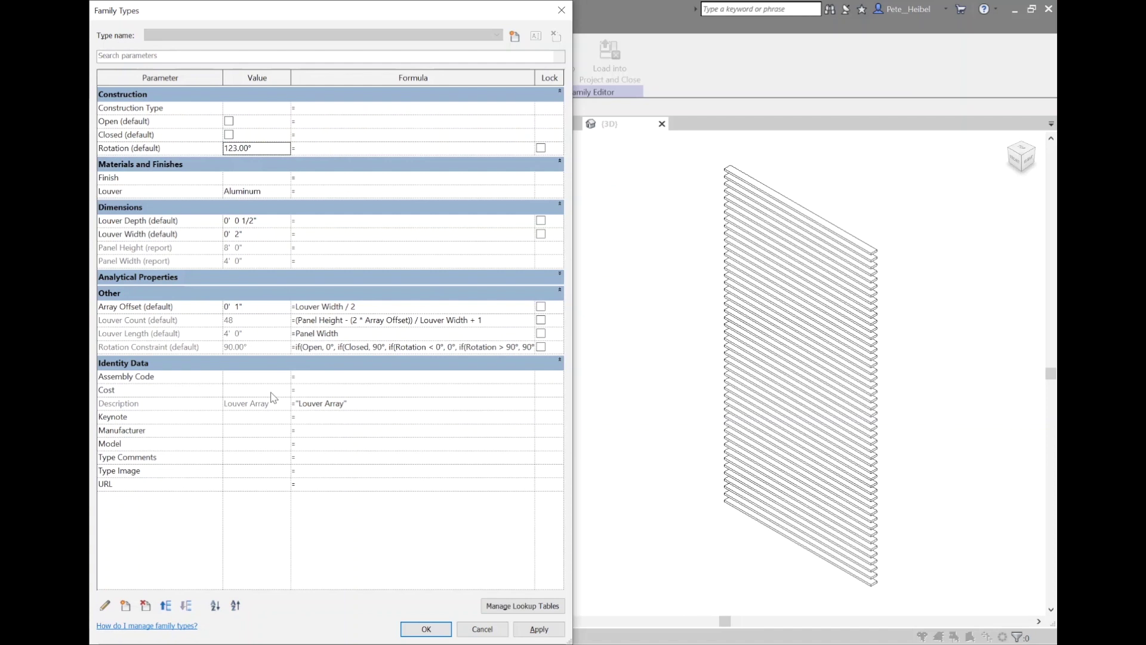
{"action": "double_click", "coordinate": [266, 151]}
{"action": "type", "text": "-12"}
{"action": "key", "text": "Tab"}
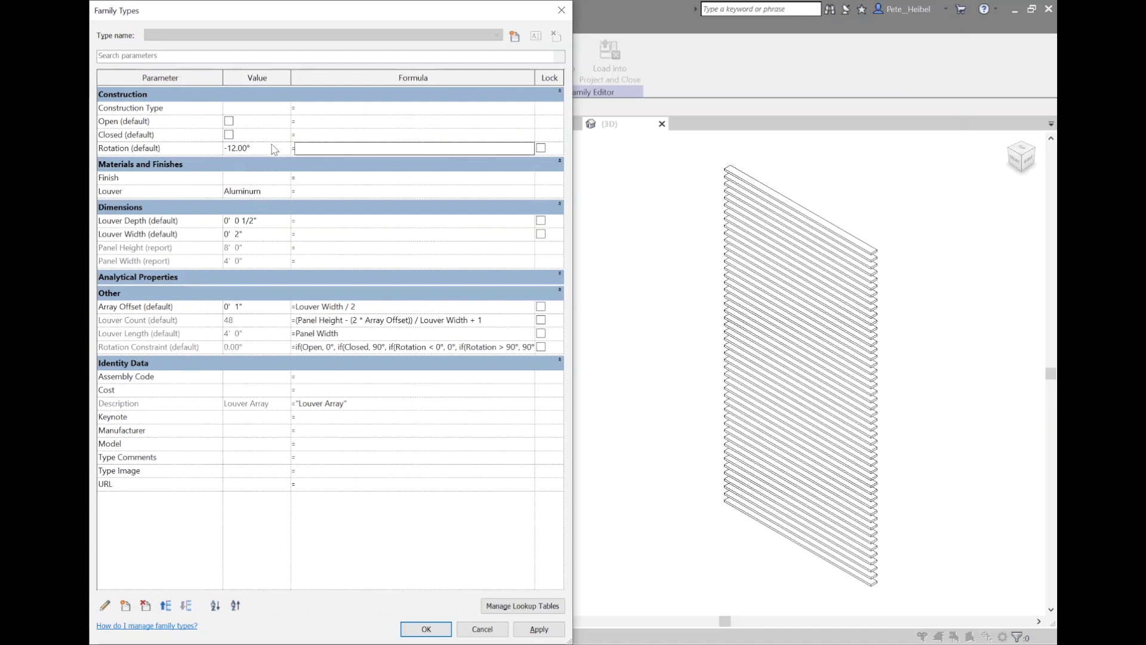
{"action": "left_click", "coordinate": [270, 152]}
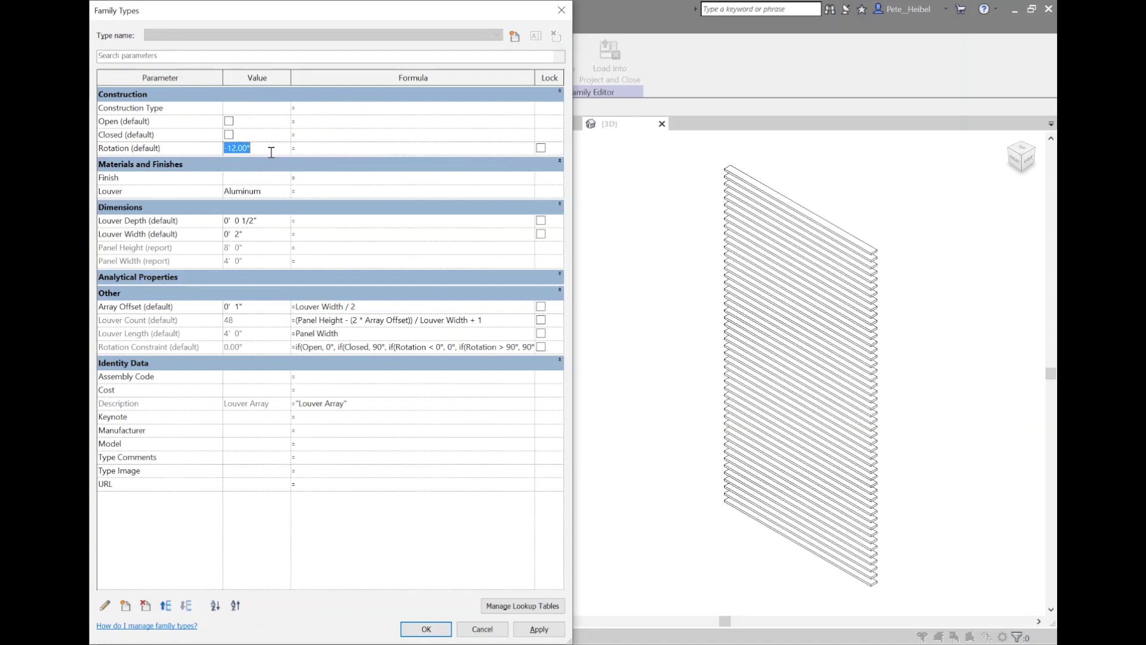
{"action": "type", "text": "0"}
{"action": "left_click", "coordinate": [269, 442]}
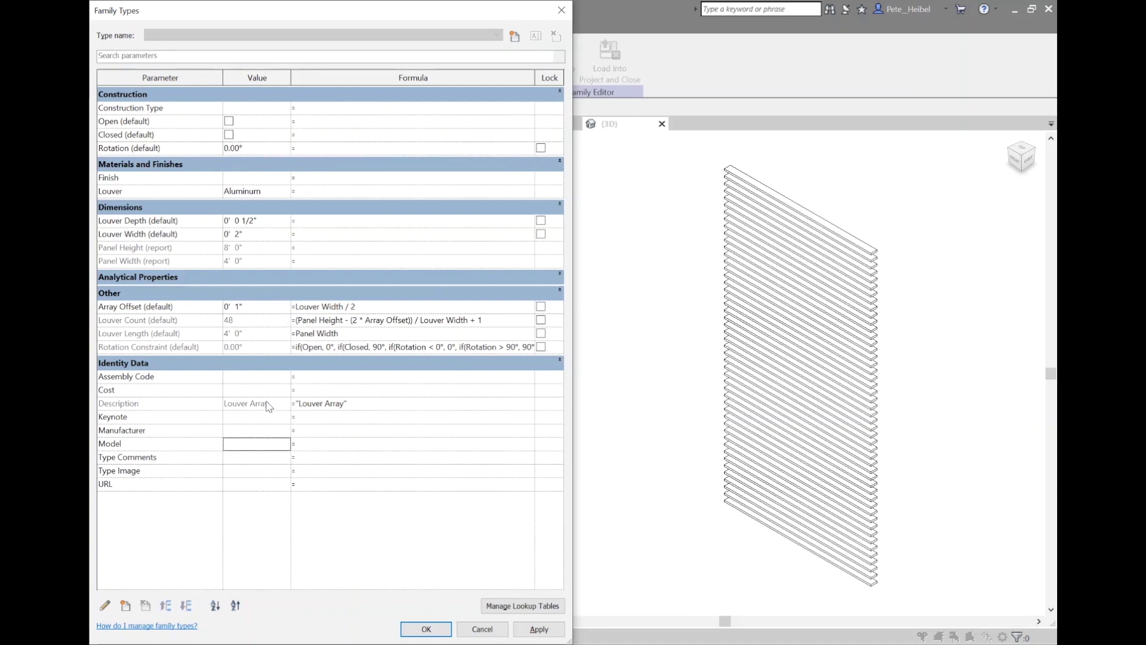
{"action": "left_click", "coordinate": [426, 630]}
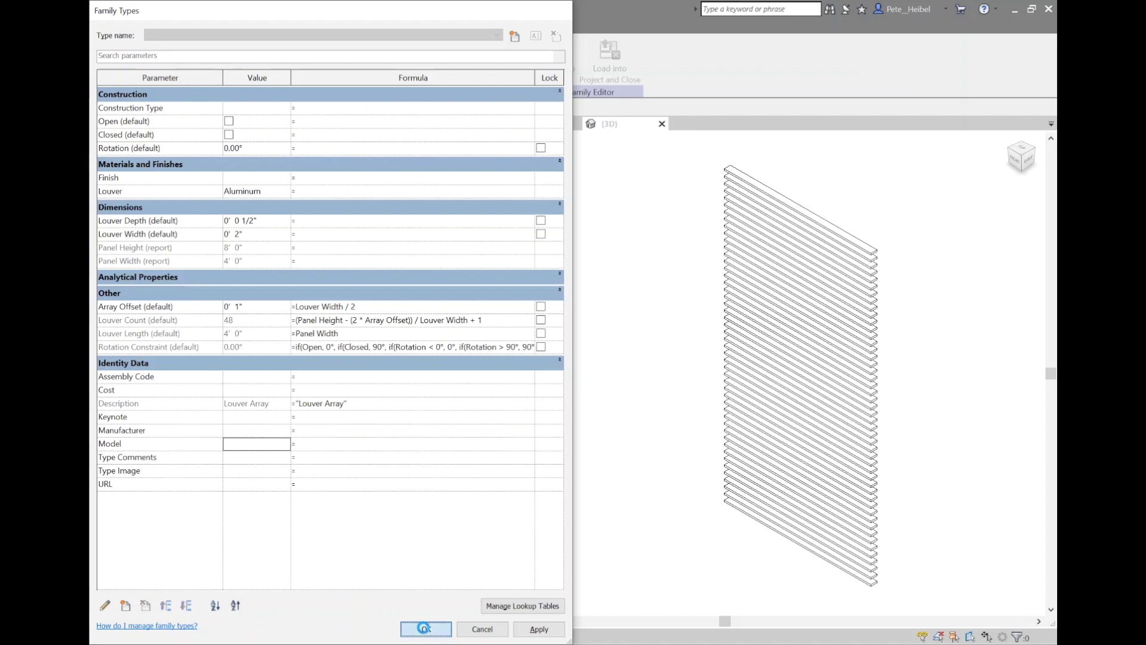
- Load the louver family into the BIMsmith.rvt project
{"action": "left_click", "coordinate": [558, 59]}
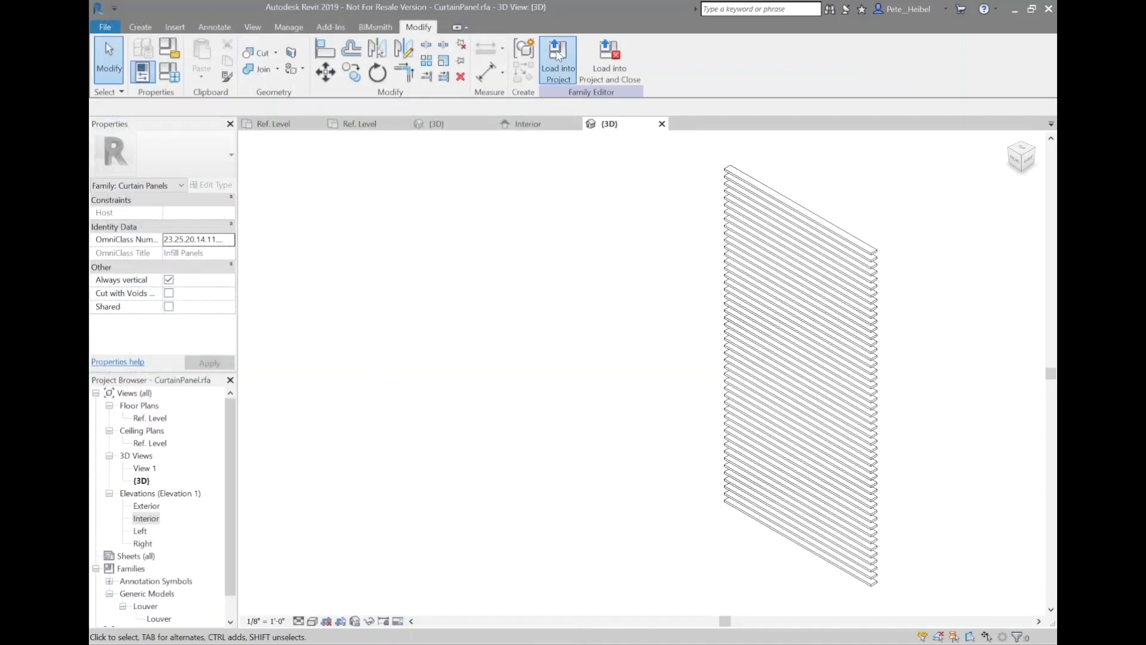
{"action": "left_click", "coordinate": [491, 260]}
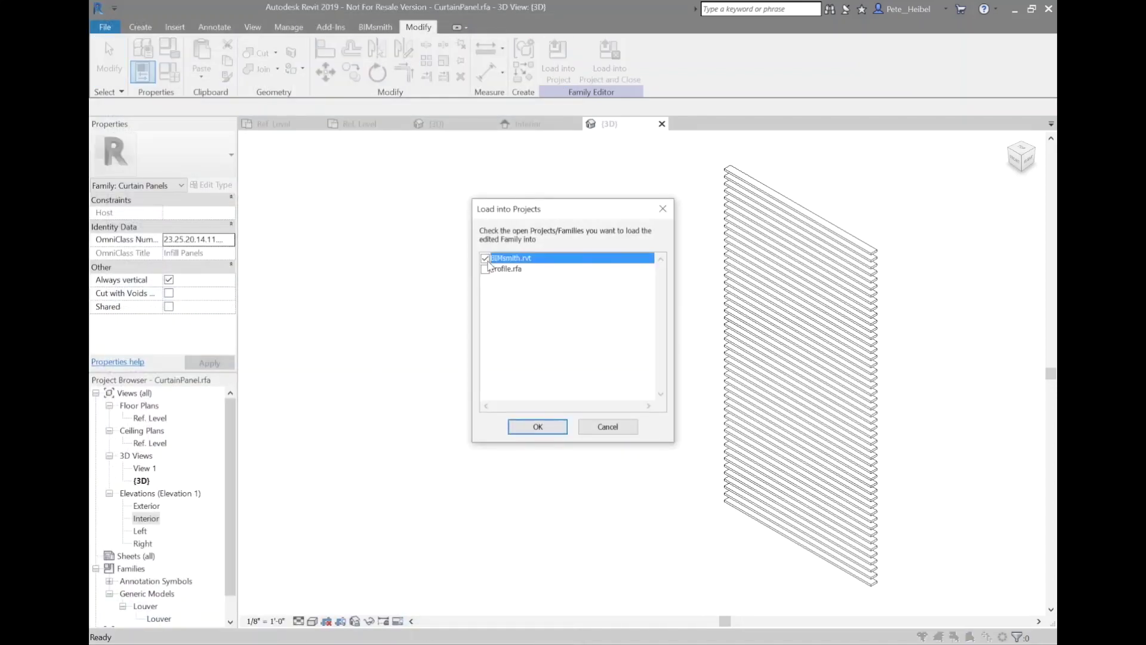
{"action": "left_click", "coordinate": [530, 432]}
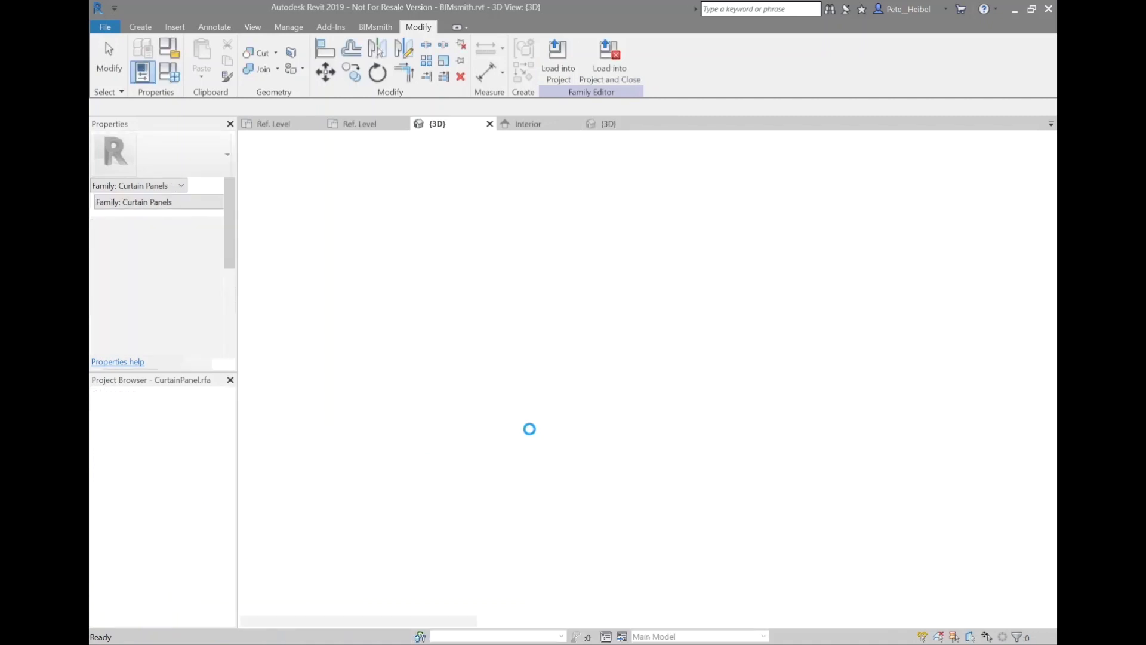
- Swap the centre glazed storefront panel to the louvered CurtainPanel type
{"action": "key", "text": "Tab"}
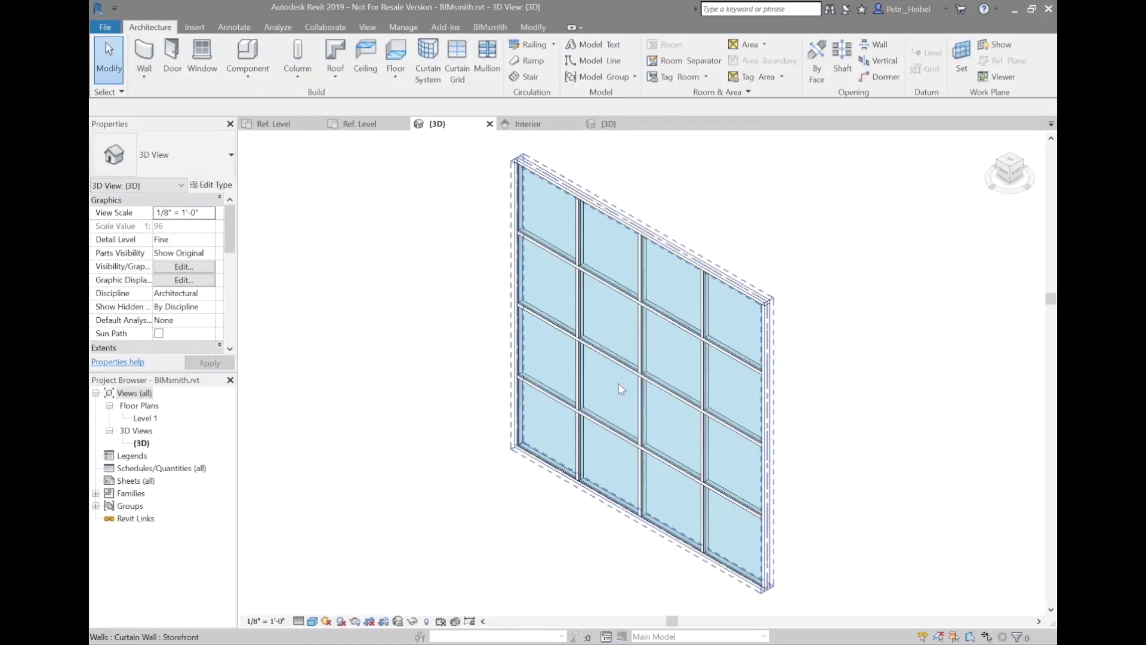
{"action": "key", "text": "Tab"}
{"action": "left_click", "coordinate": [620, 388]}
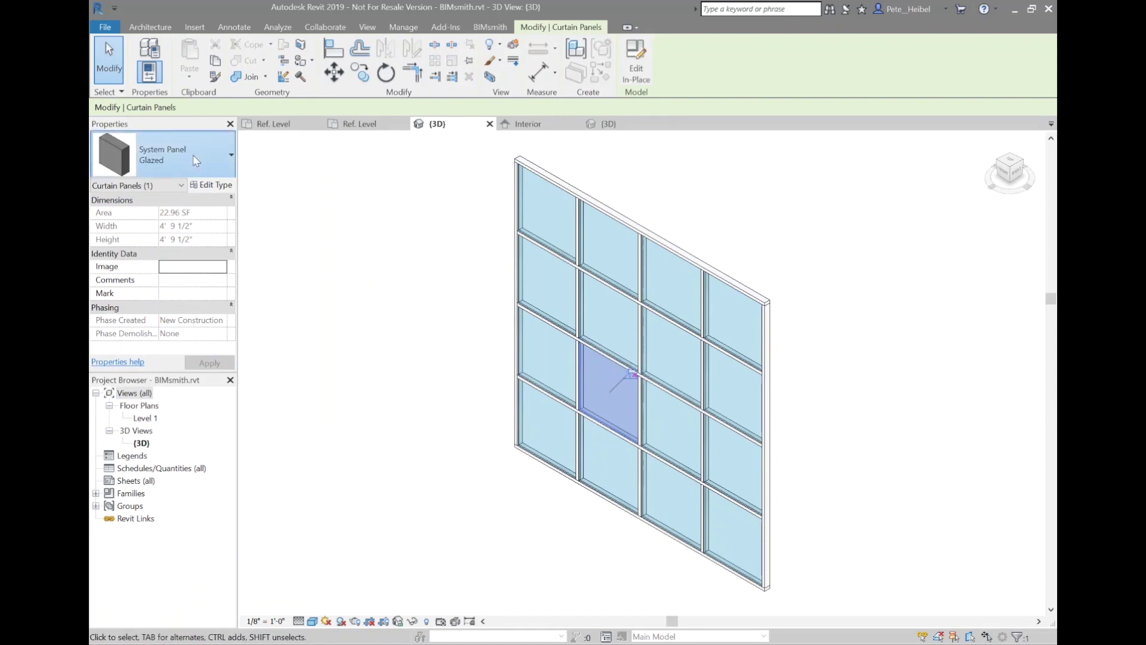
{"action": "left_click", "coordinate": [196, 159]}
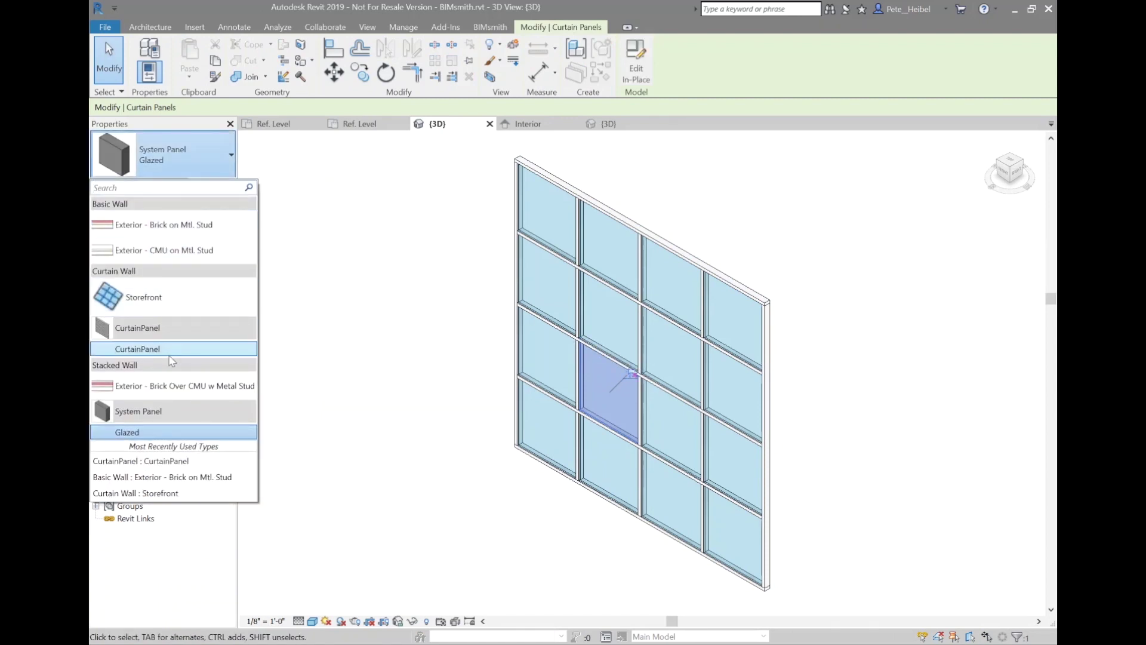
{"action": "left_click", "coordinate": [173, 352]}
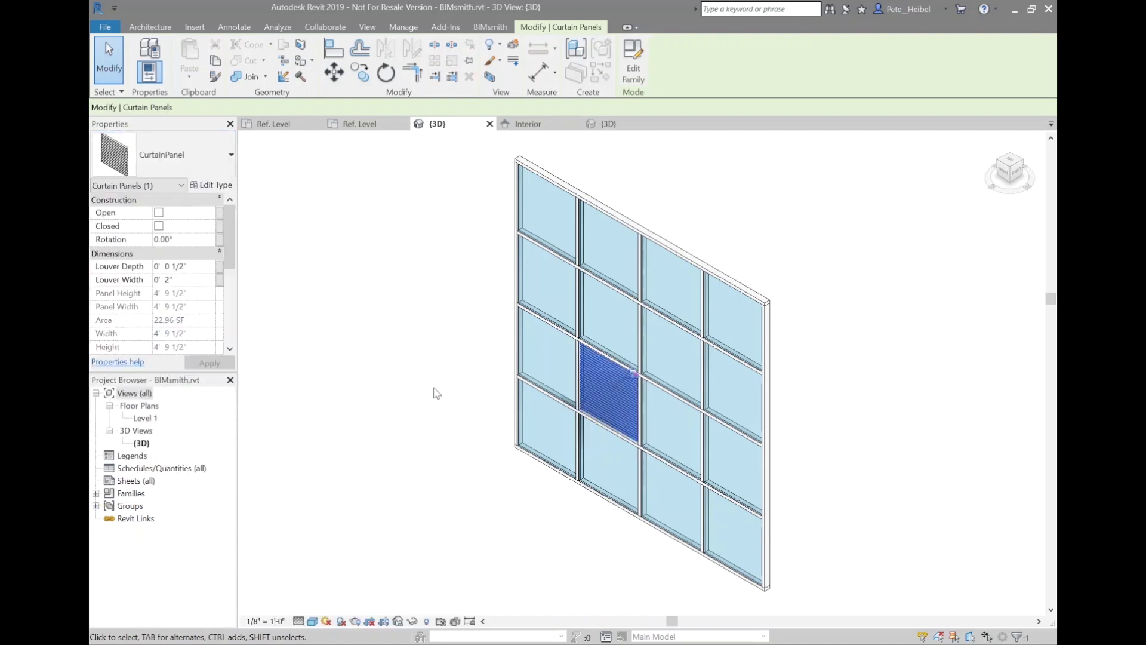
{"action": "scroll", "coordinate": [717, 351], "scroll_direction": "up", "scroll_amount": 2}
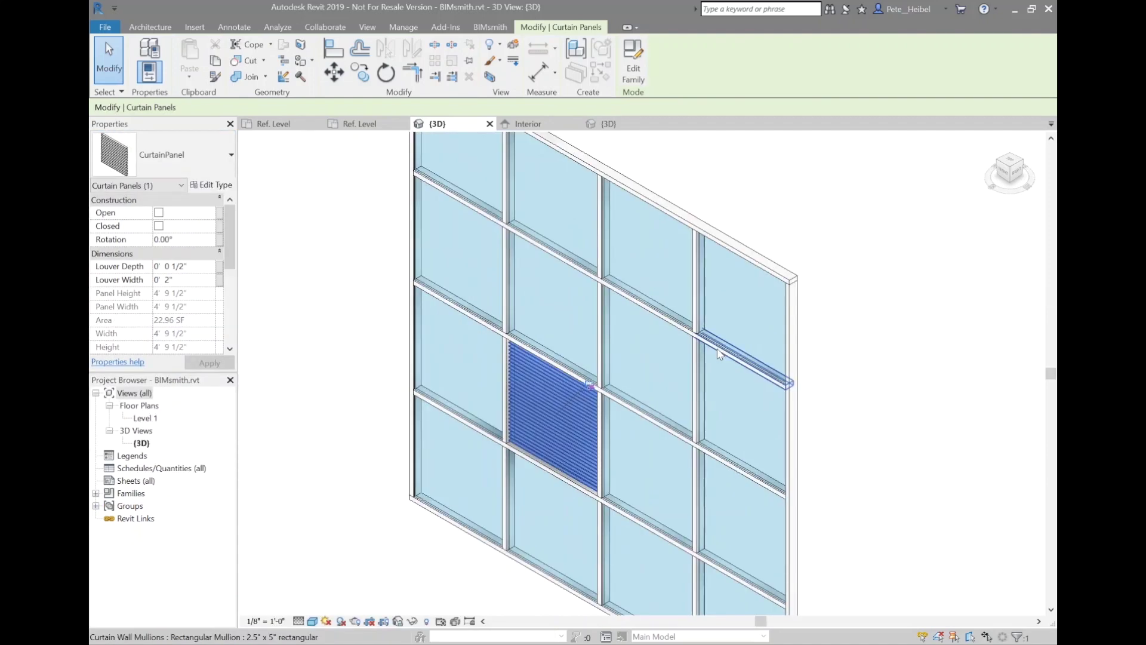
- Change the right, top-left and bottom glazed panels to CurtainPanel as well
{"action": "left_click", "coordinate": [733, 406]}
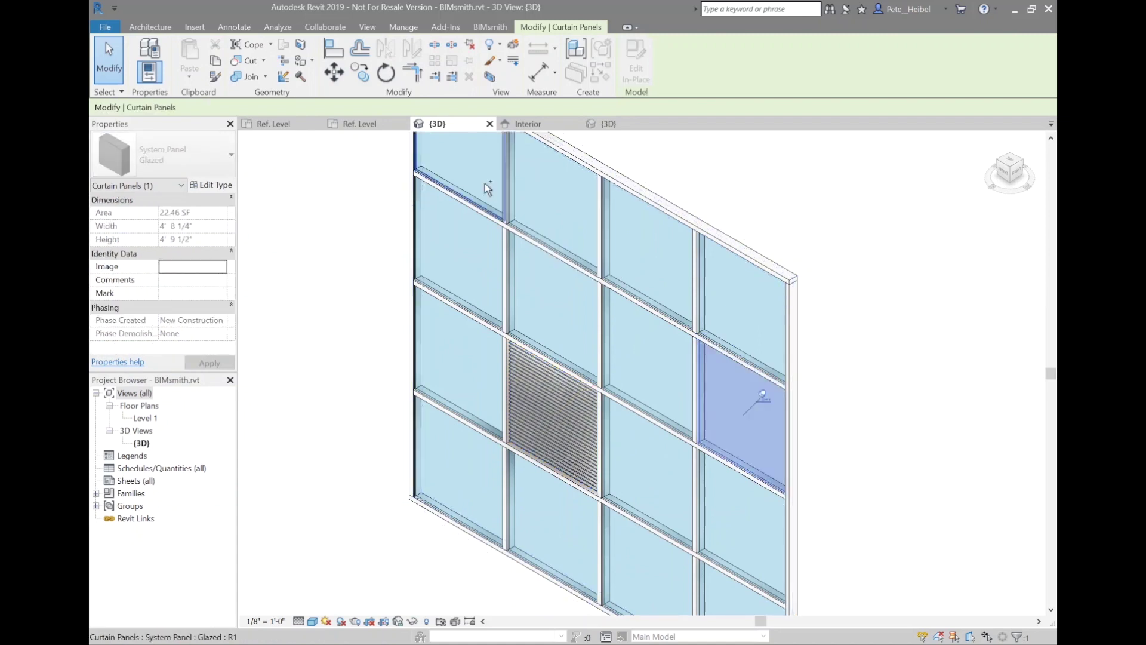
{"action": "left_click", "coordinate": [453, 171], "text": "ctrl"}
{"action": "scroll", "coordinate": [543, 309], "scroll_direction": "down", "scroll_amount": 1}
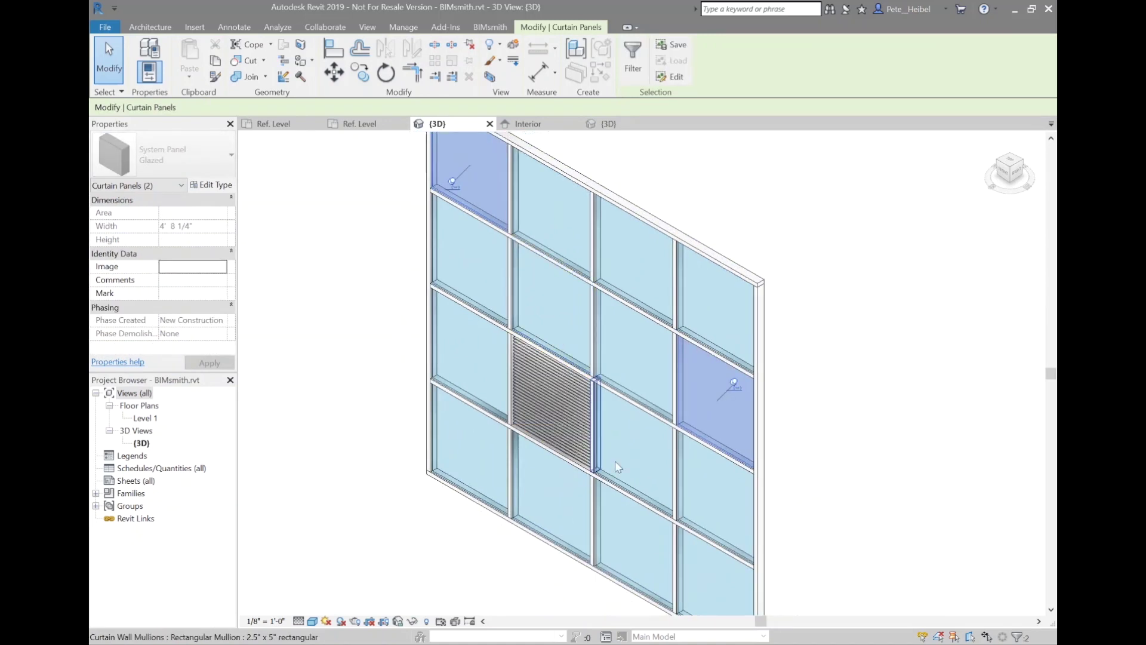
{"action": "left_click", "coordinate": [632, 562], "text": "ctrl"}
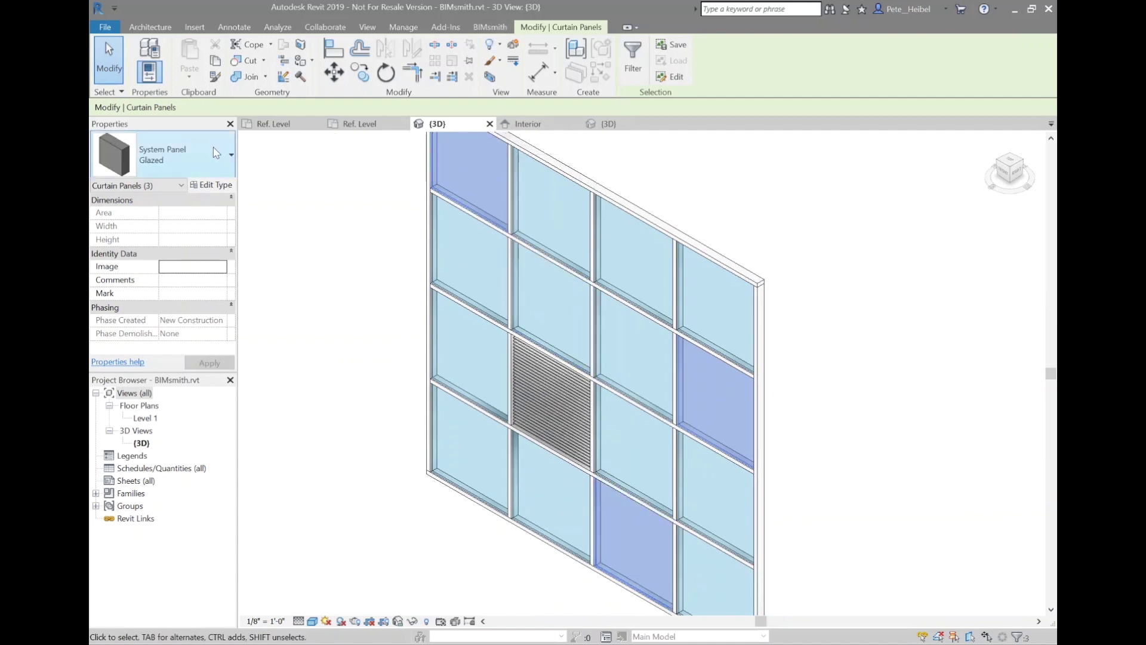
{"action": "left_click", "coordinate": [213, 155]}
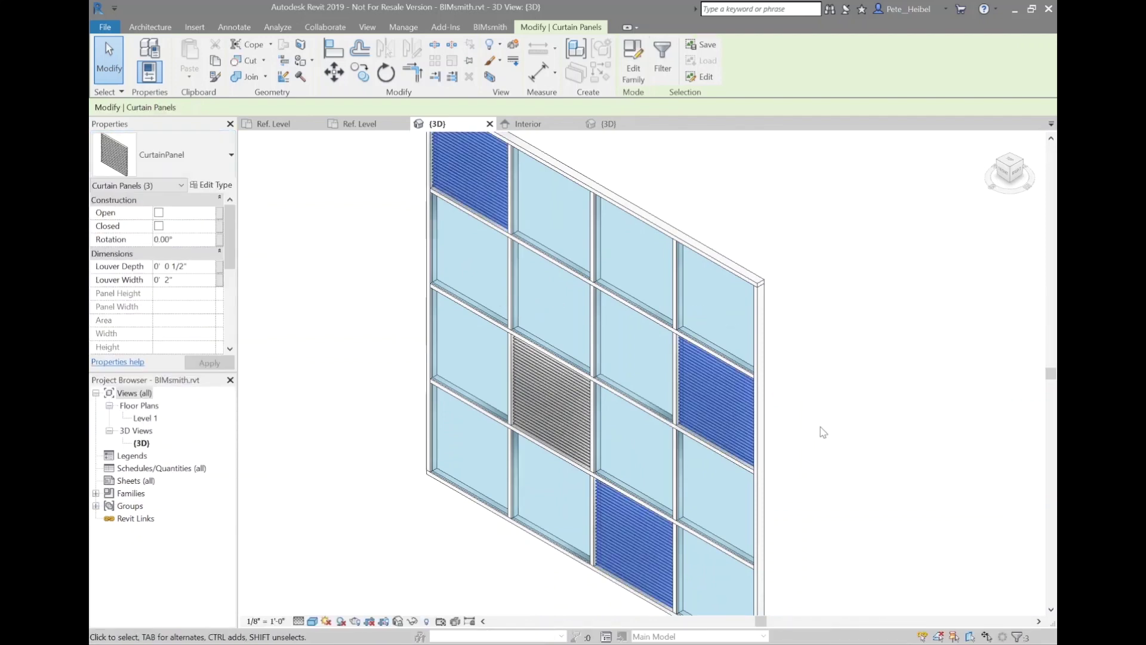
{"action": "key", "text": "Escape"}
- Give the right louver panel 4-inch louvers rotated 45°
{"action": "left_click", "coordinate": [740, 413]}
{"action": "left_click", "coordinate": [184, 280]}
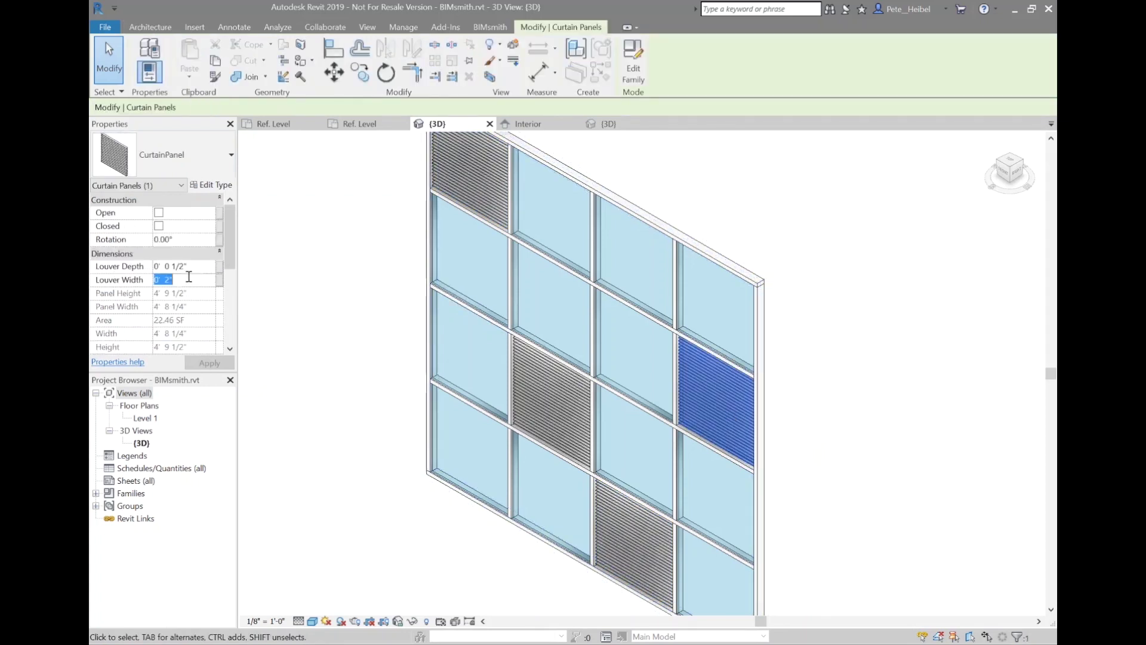
{"action": "type", "text": "4\""}
{"action": "left_click", "coordinate": [183, 238]}
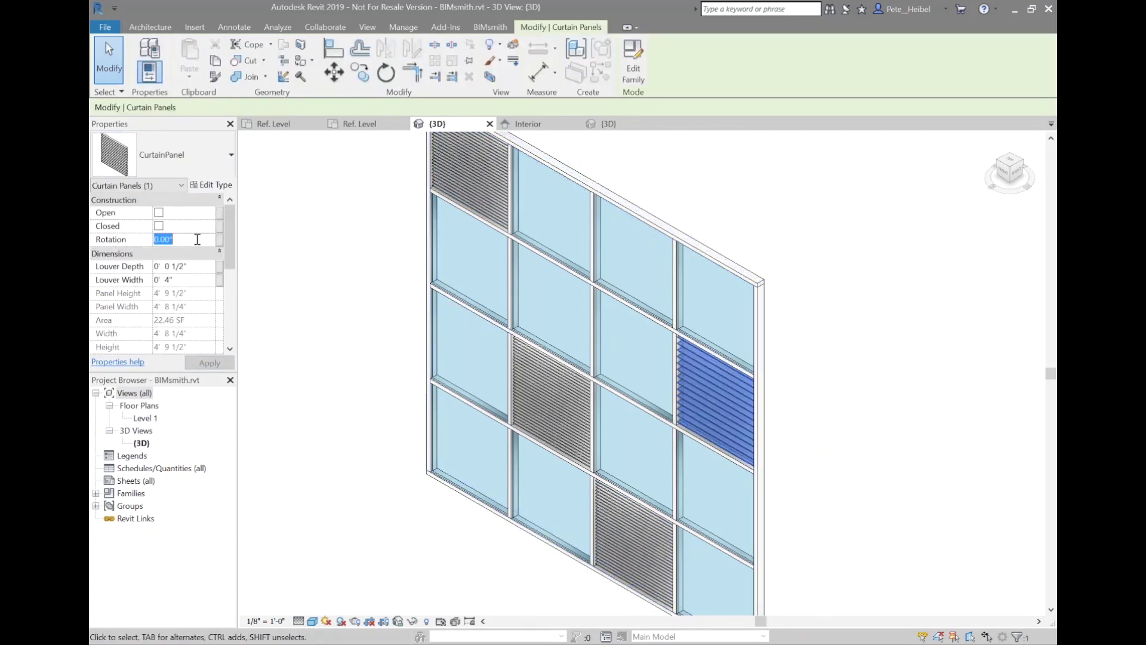
{"action": "type", "text": "45"}
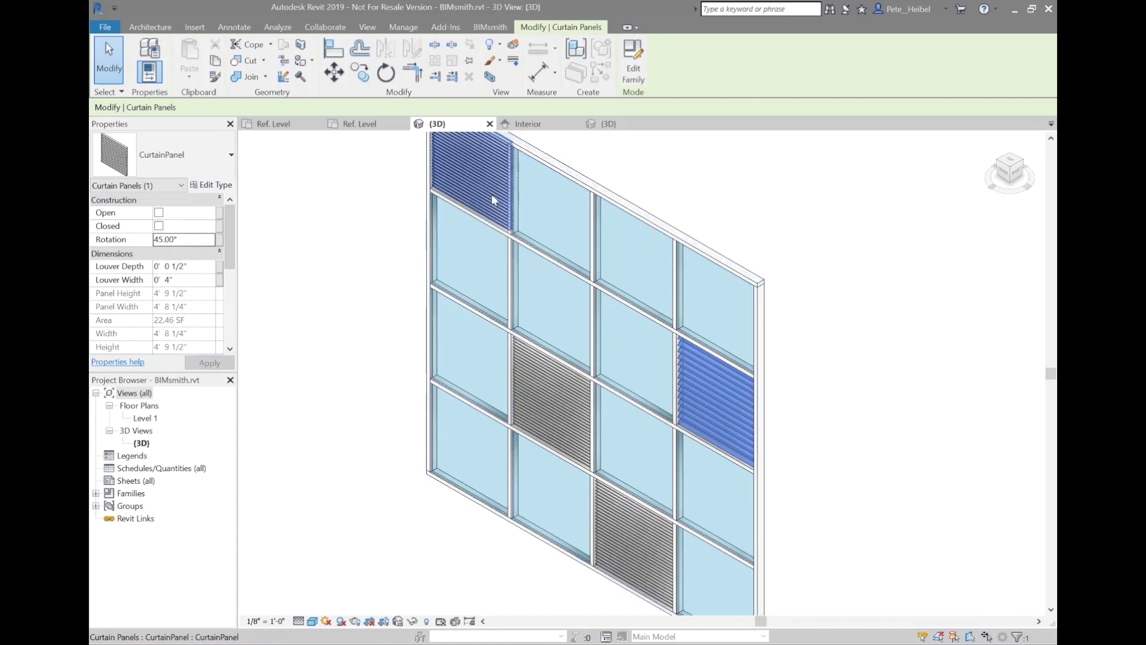
- Set the top-left panel to 1-inch-deep, 6-inch-wide louvers and mark them closed
{"action": "left_click", "coordinate": [484, 183]}
{"action": "left_click", "coordinate": [198, 267]}
{"action": "type", "text": "1\""}
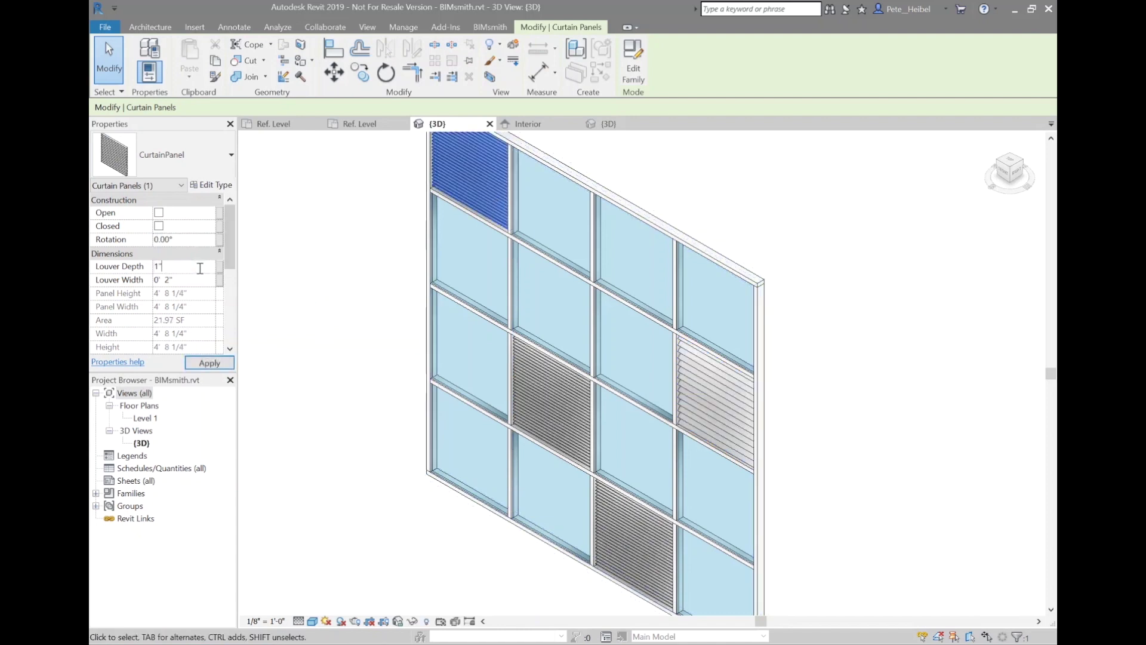
{"action": "left_click", "coordinate": [193, 280]}
{"action": "type", "text": "6\""}
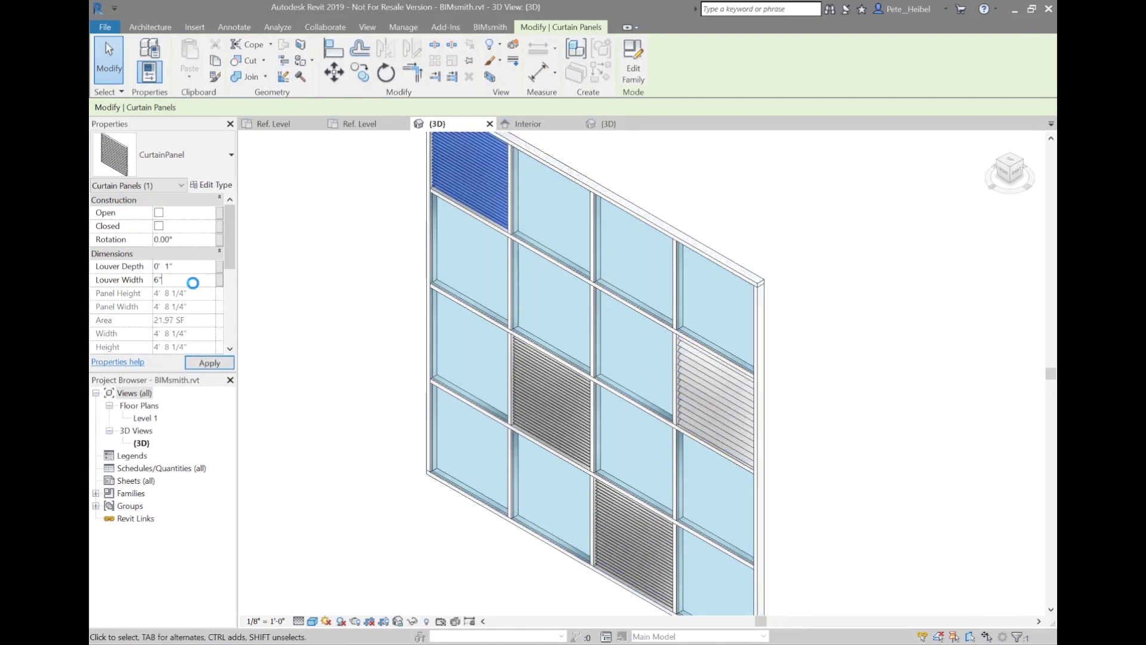
{"action": "left_click", "coordinate": [158, 226]}
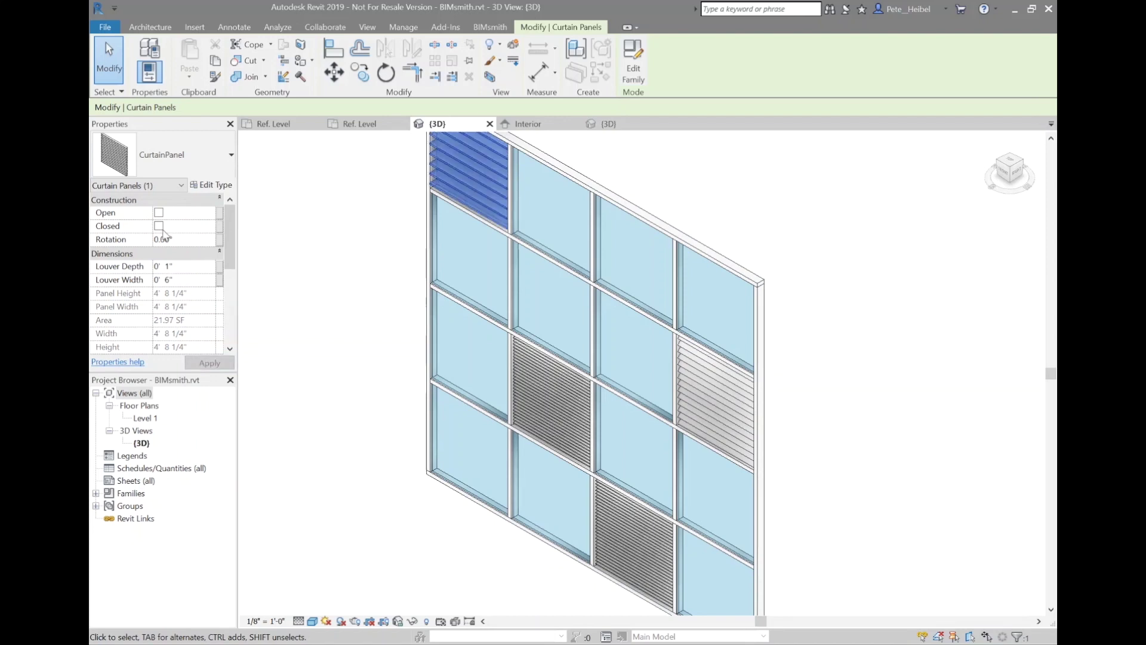
{"action": "left_click", "coordinate": [352, 244]}
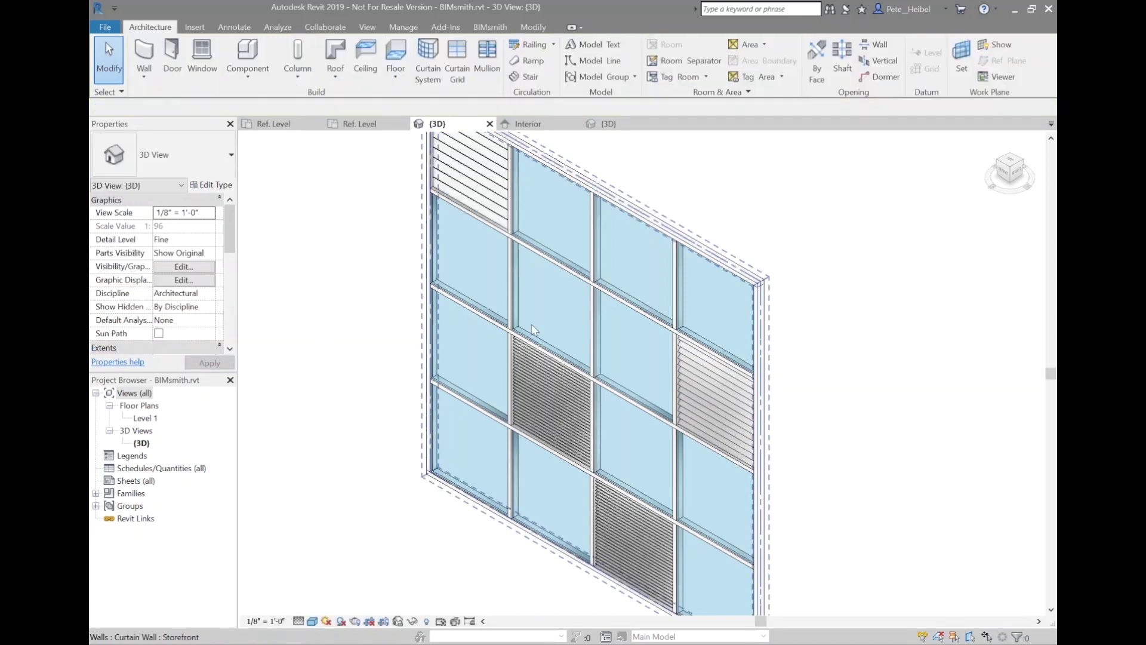
- Give the bottom louver panel 6-inch louvers rotated 25°
{"action": "left_click", "coordinate": [639, 557]}
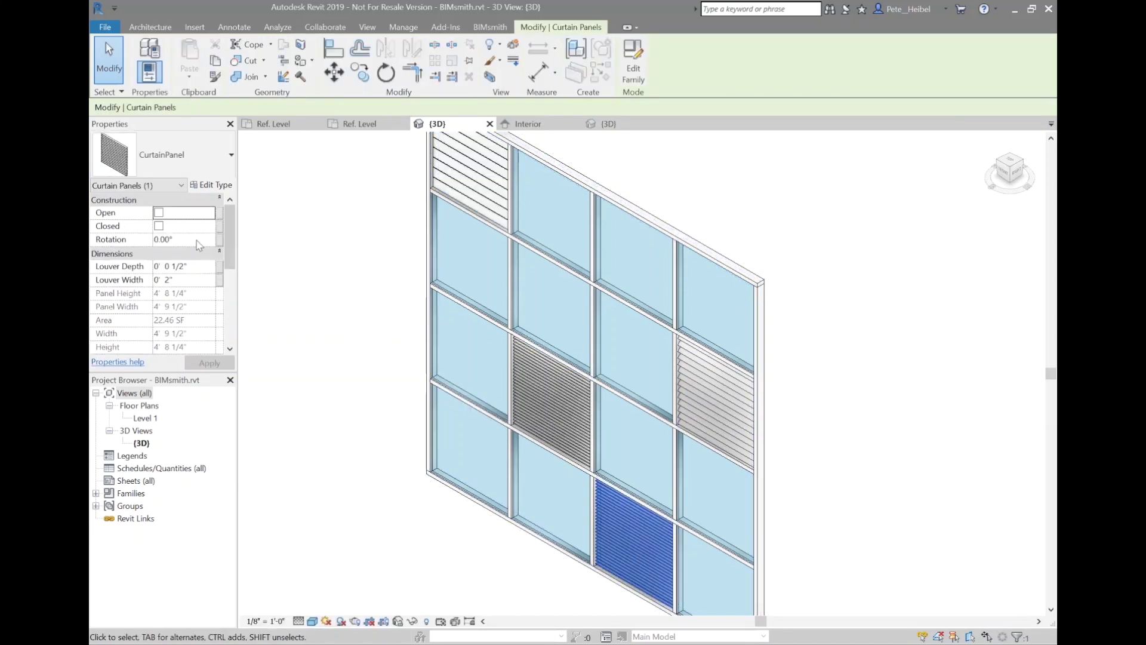
{"action": "left_click", "coordinate": [197, 239]}
{"action": "type", "text": "25"}
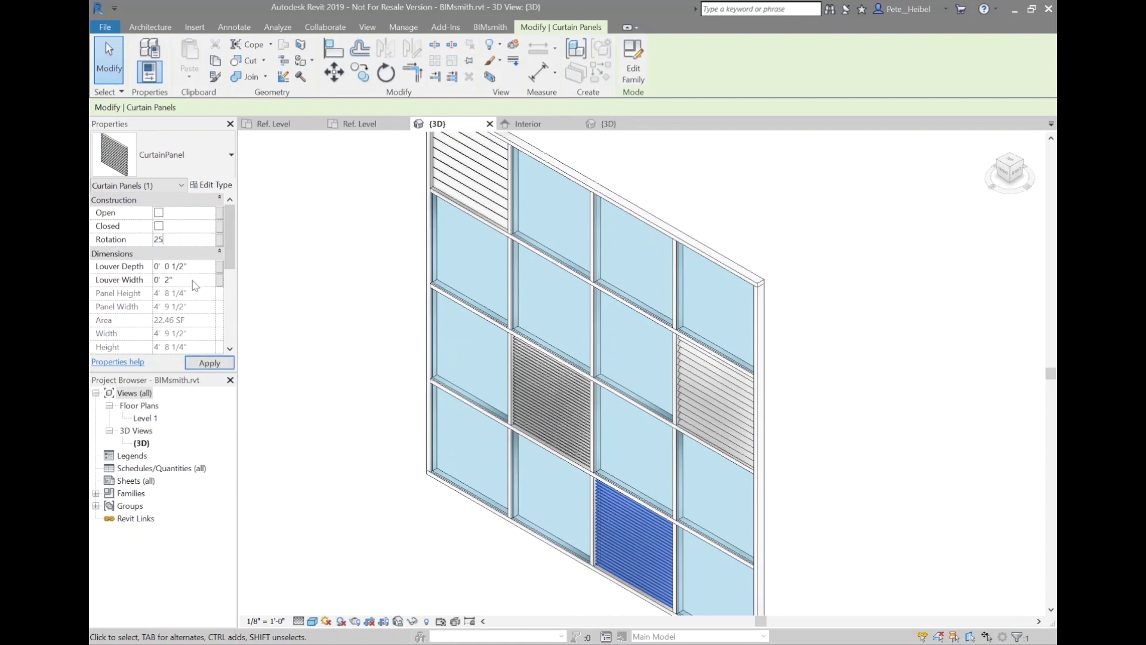
{"action": "left_click", "coordinate": [193, 280]}
{"action": "type", "text": "6"}
{"action": "left_click", "coordinate": [406, 456]}
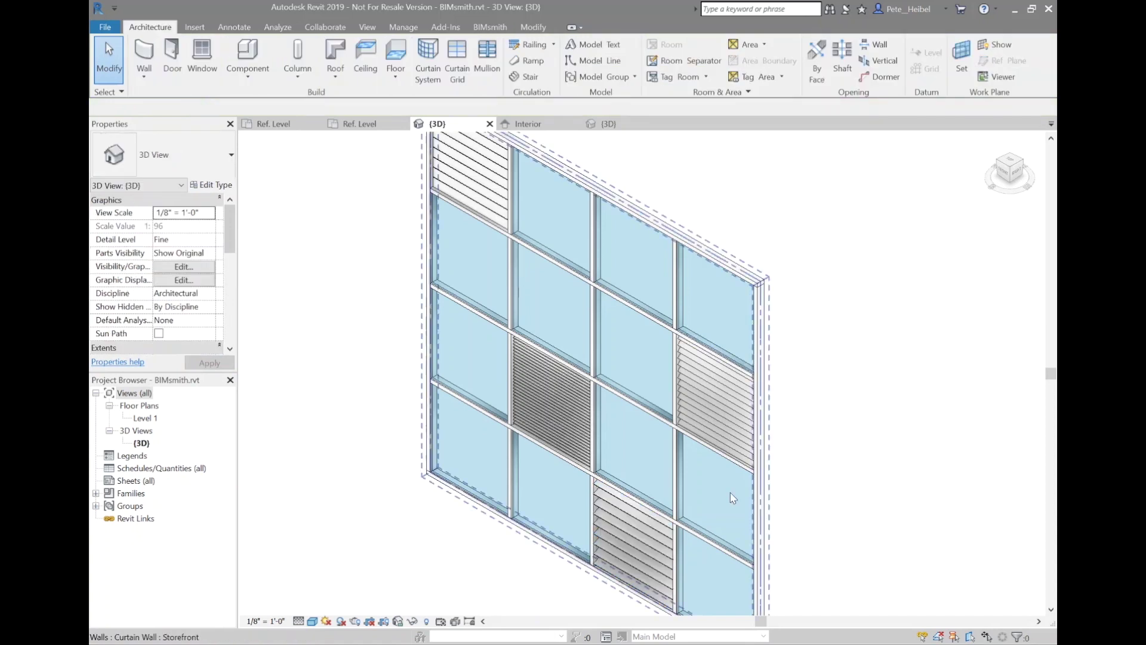
{"action": "scroll", "coordinate": [710, 530], "scroll_direction": "up", "scroll_amount": 5}
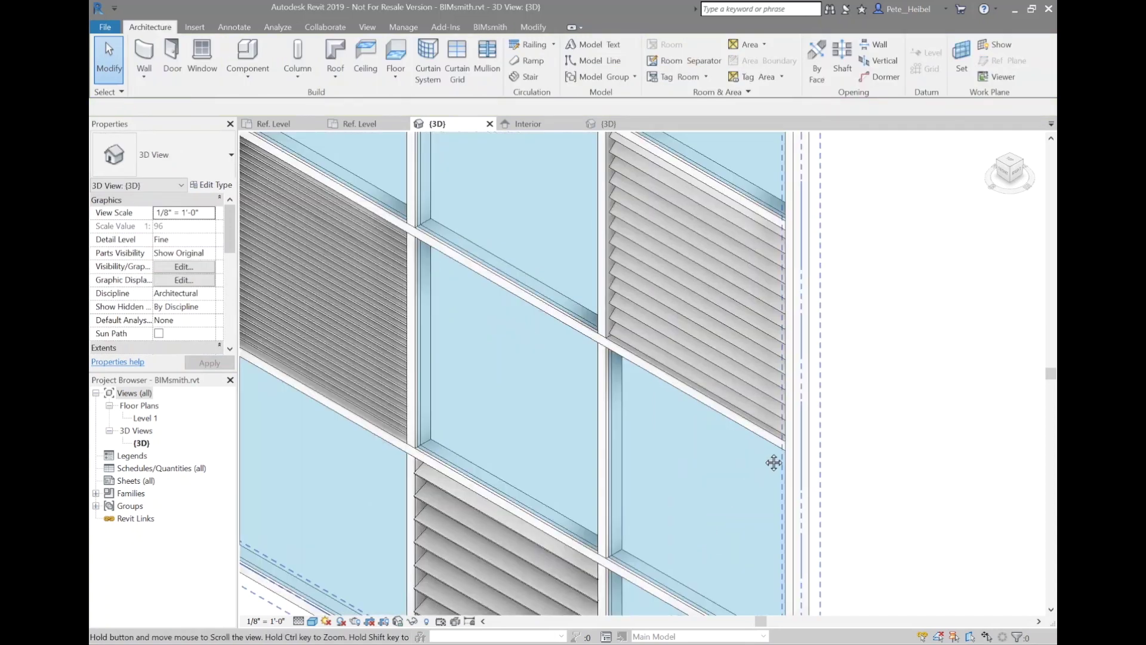
{"action": "middle_click_drag", "start_coordinate": [773, 461], "coordinate": [789, 456]}
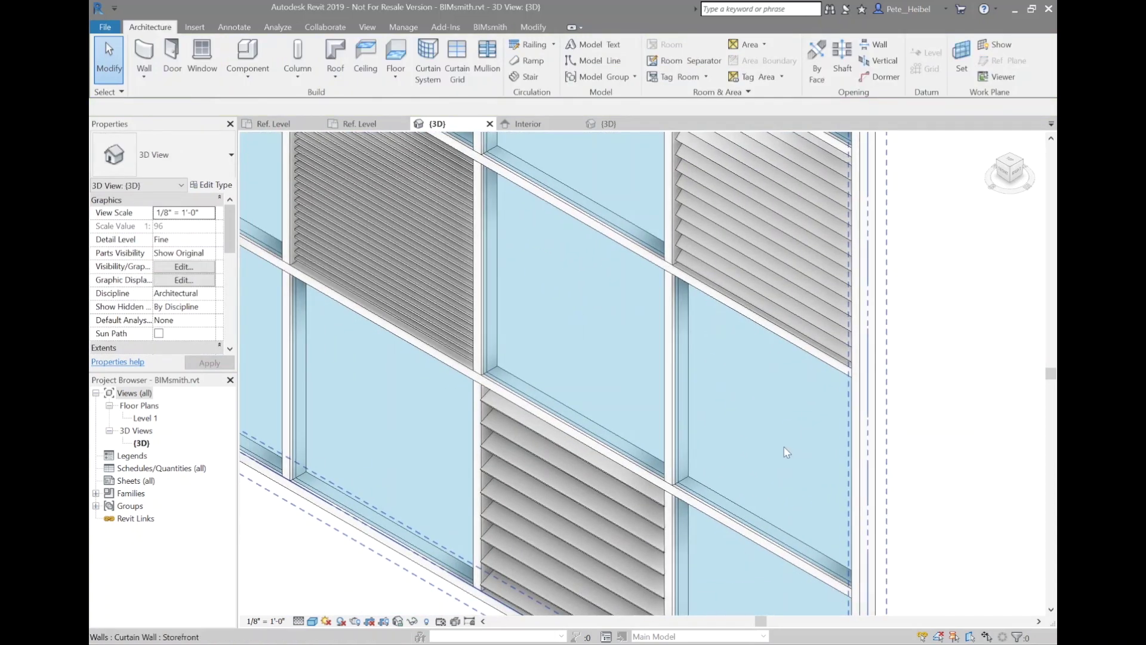
{"action": "scroll", "coordinate": [788, 457], "scroll_direction": "down", "scroll_amount": 4}
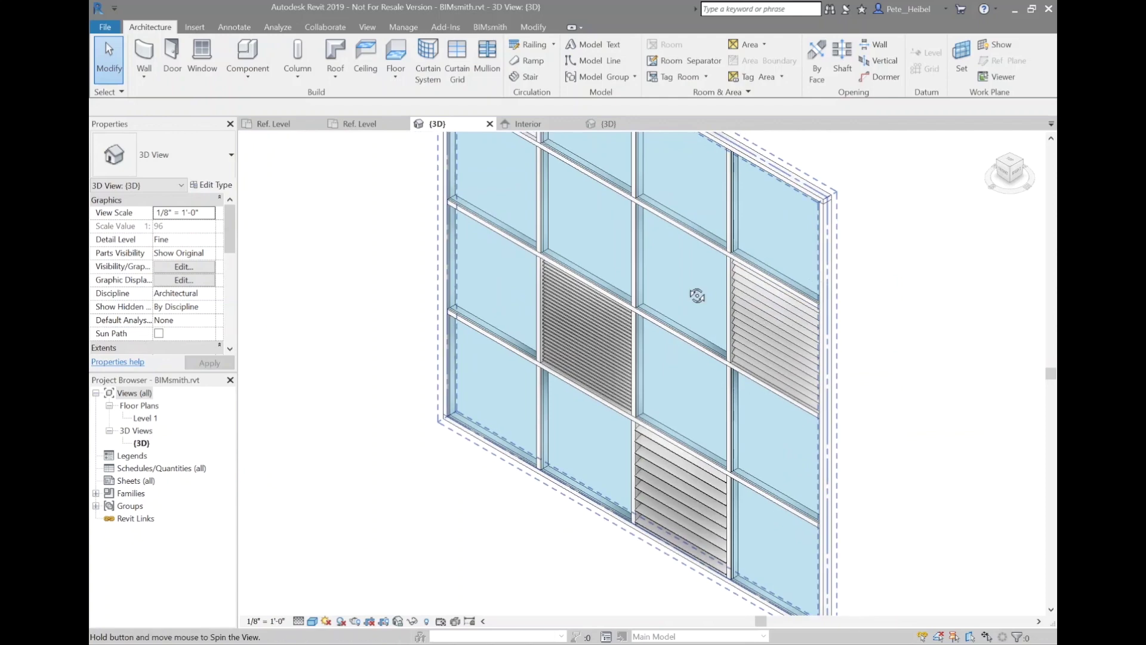
{"action": "mouse_move", "coordinate": [691, 296]}
{"action": "middle_mouse_down", "text": "shift"}
{"action": "mouse_move", "coordinate": [601, 247]}
{"action": "mouse_move", "coordinate": [570, 305]}
{"action": "mouse_move", "coordinate": [649, 262]}
{"action": "middle_mouse_up", "text": "shift"}
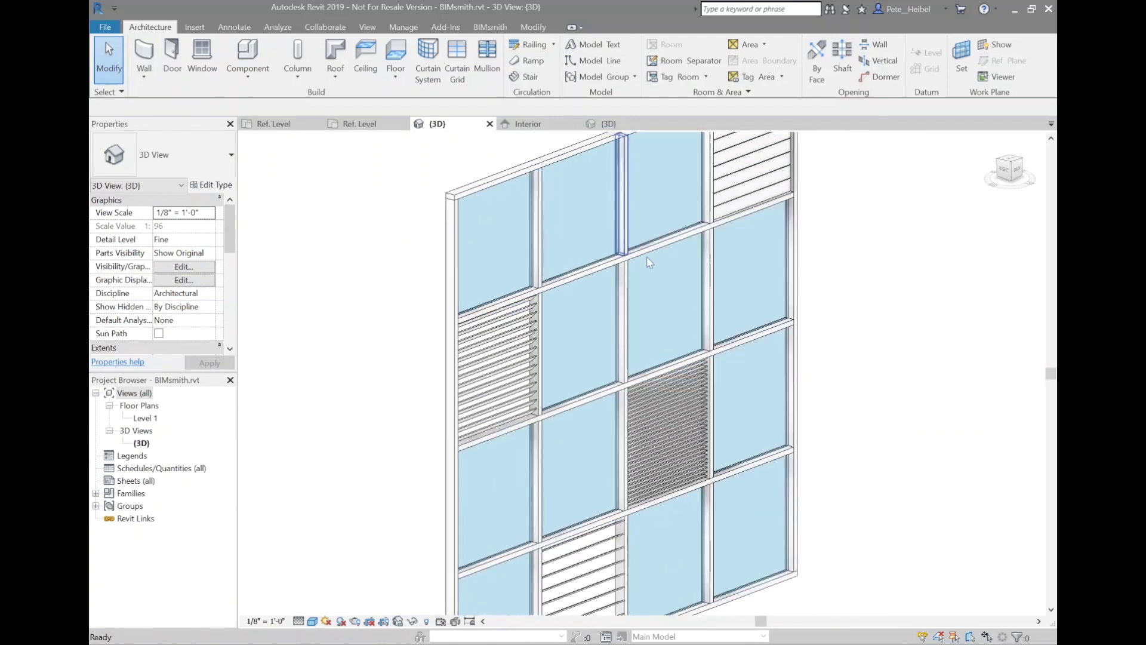
{"action": "scroll", "coordinate": [636, 511], "scroll_direction": "up", "scroll_amount": 3}
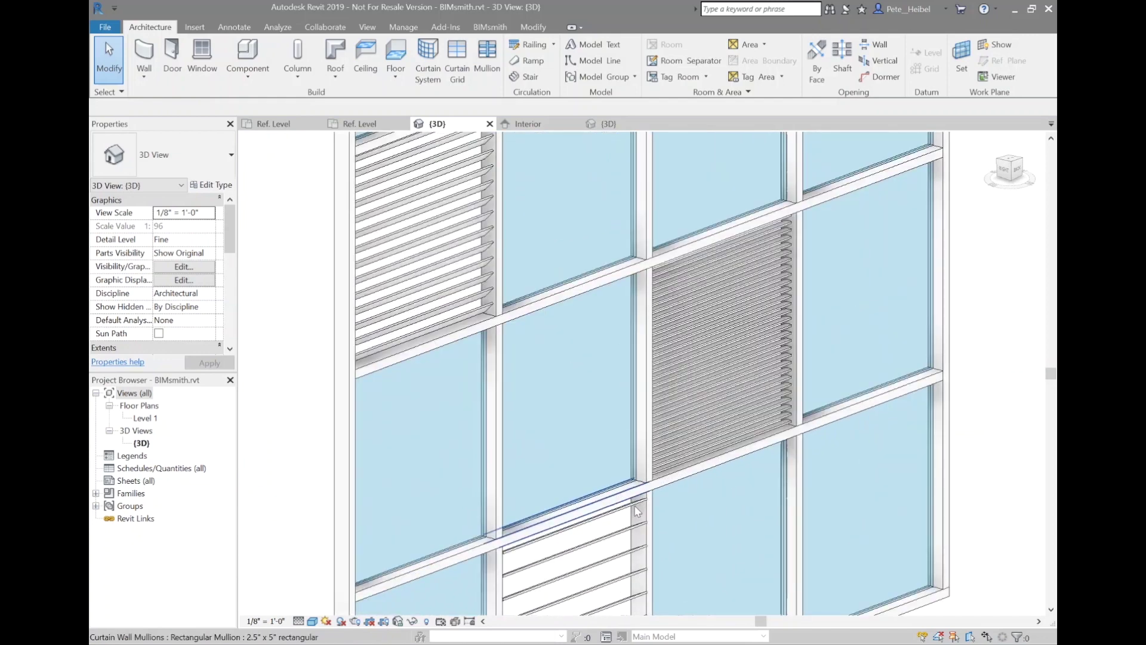